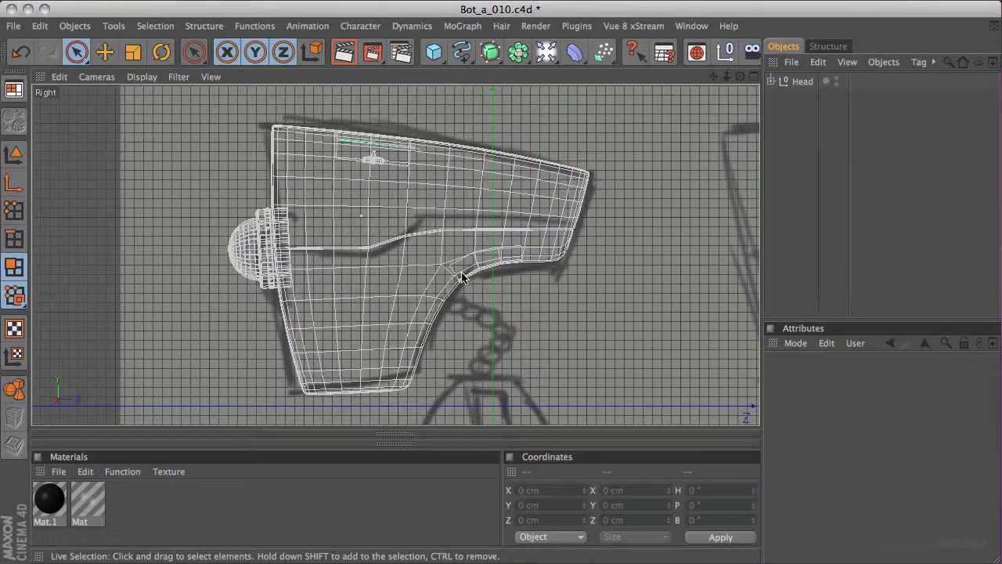
- Add a sphere with a 26 cm radius and move it down to the base of the body in the side-view sketch
middle_click(510, 336)
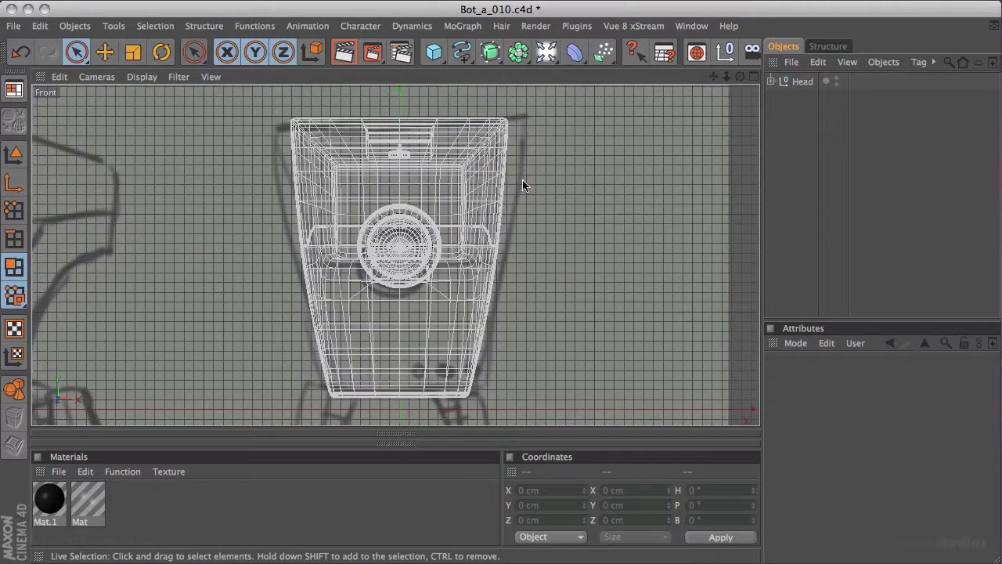
middle_click(529, 238)
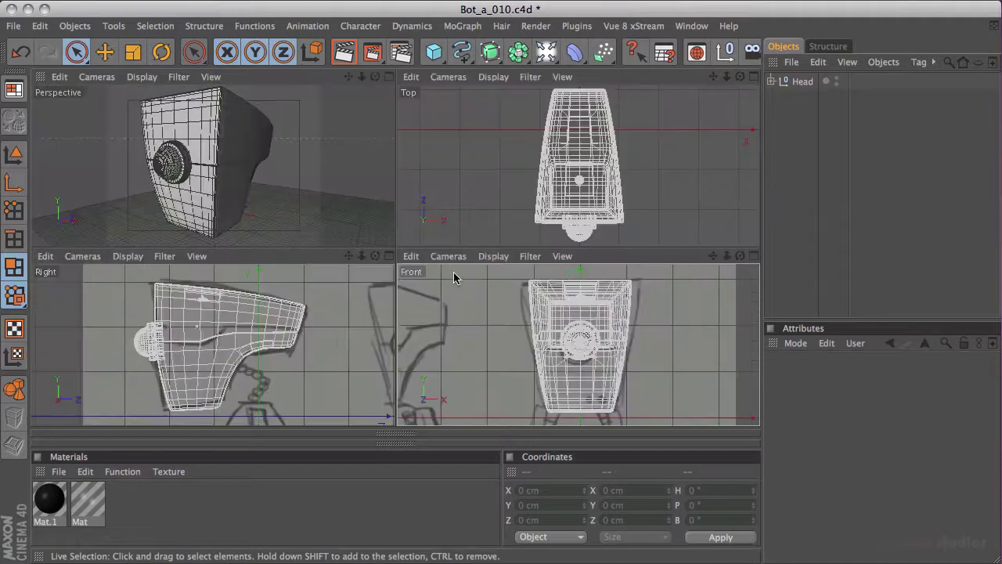
middle_click(318, 362)
right_click_drag(584, 213, 86, 294, "alt")
middle_click_drag(401, 311, 349, 254, "alt")
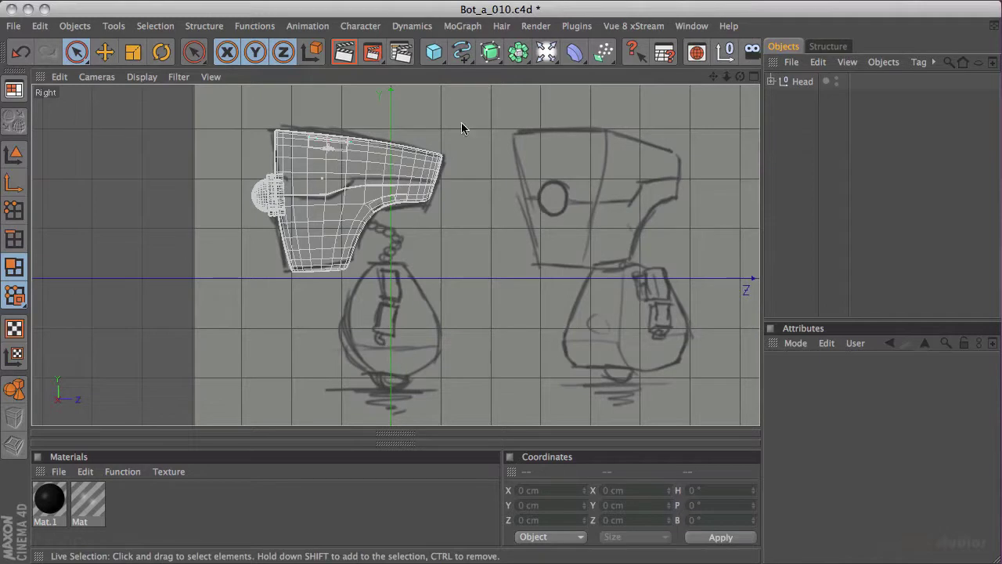
left_click_drag(435, 52, 546, 82)
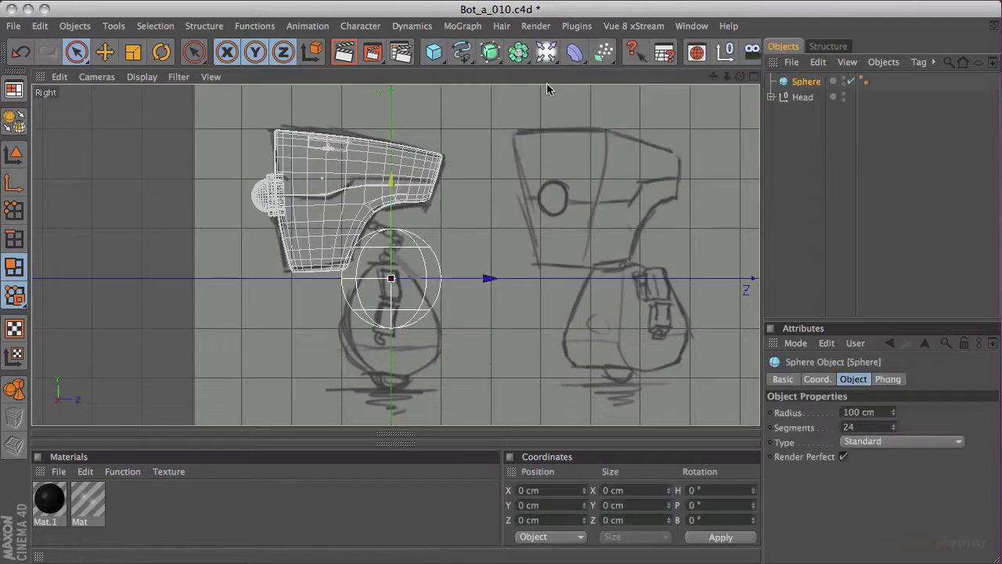
left_click_drag(897, 416, 878, 470)
left_click_drag(394, 182, 375, 281)
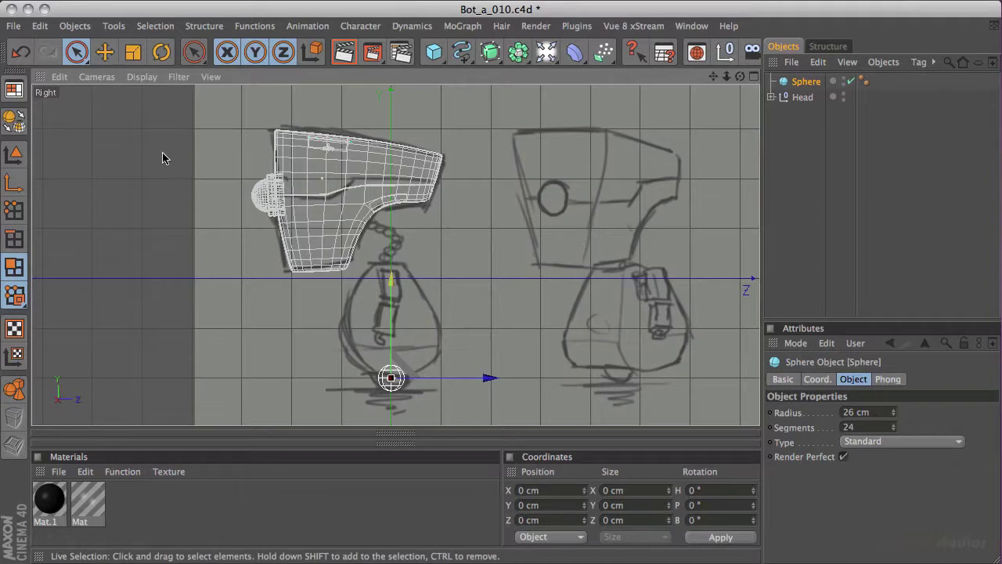
- Set the sphere's Y position to exactly -200 cm
left_click(13, 154)
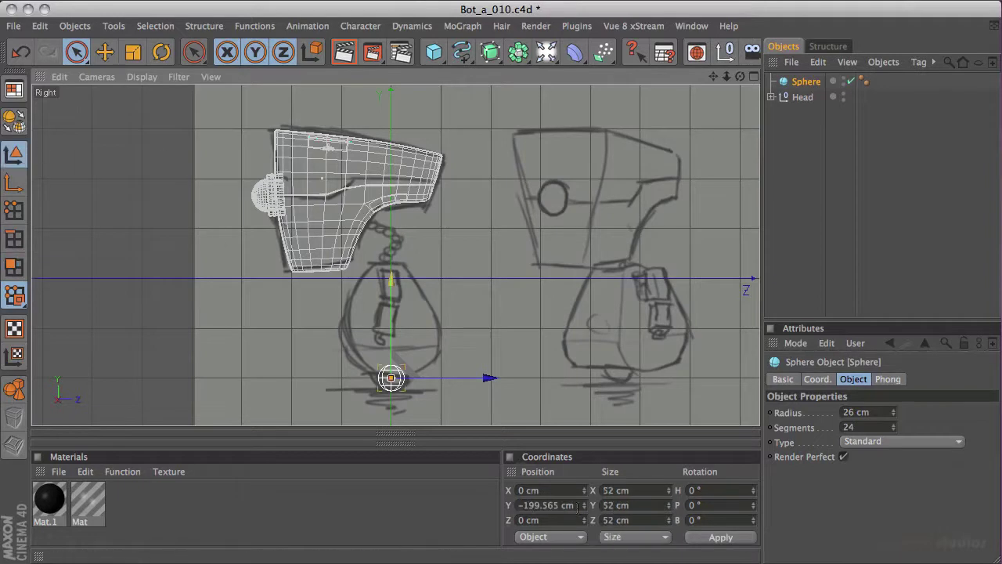
left_click_drag(575, 505, 530, 505)
type("200")
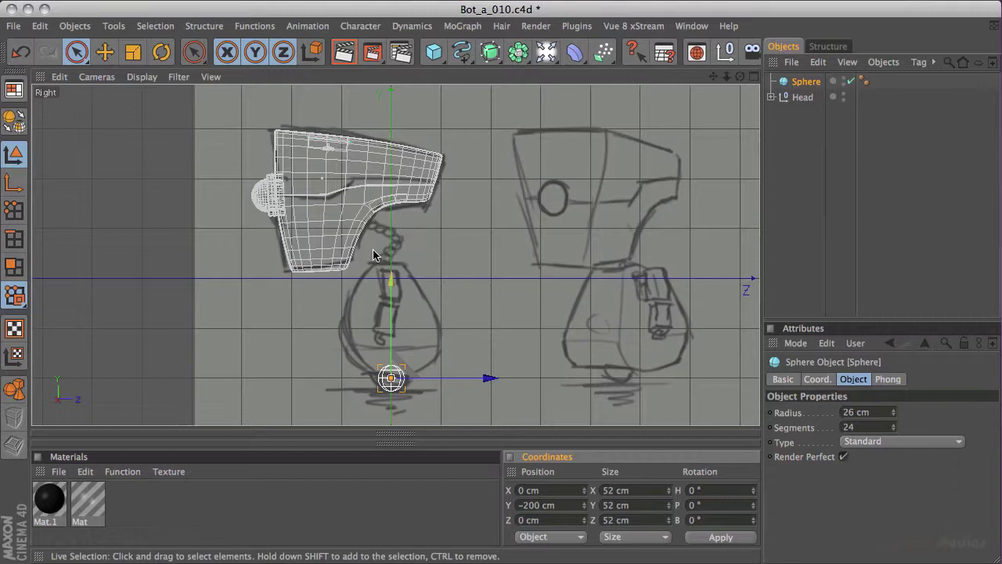
- Examine the sphere's placement against the body and base in the front-view sketch
middle_click(443, 280)
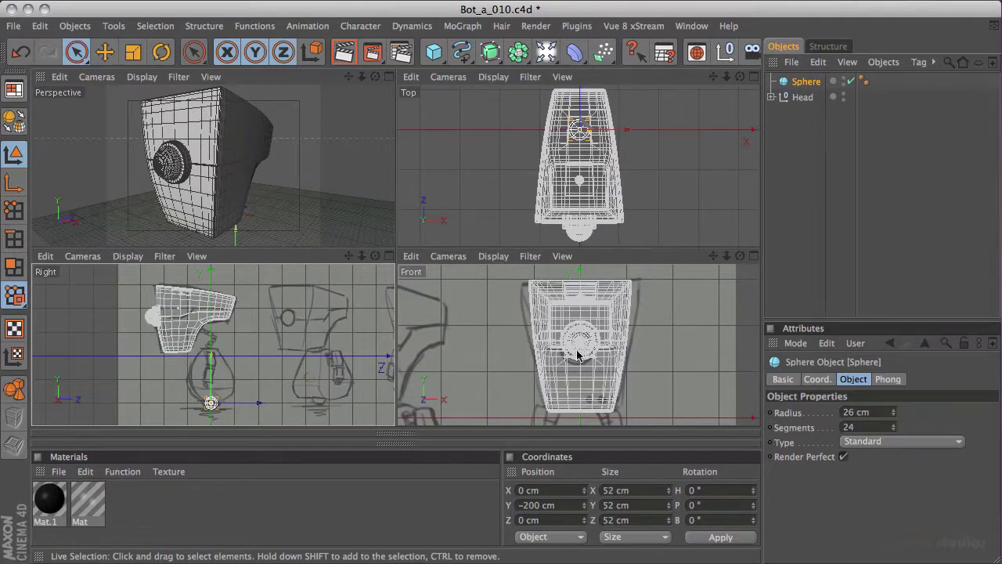
mouse_move(578, 370)
middle_mouse_down("alt")
mouse_move(589, 340)
mouse_move(575, 232)
middle_mouse_up("alt")
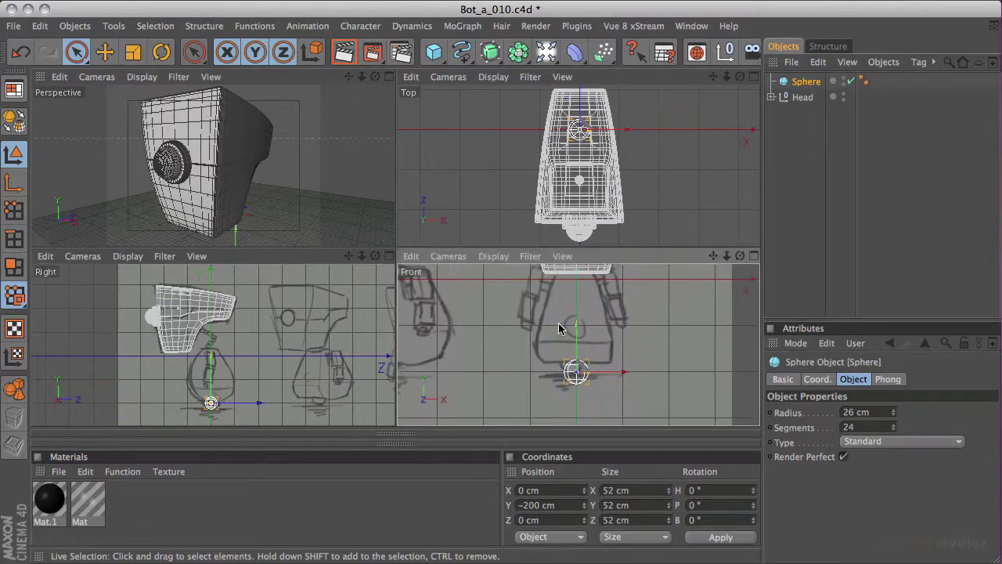
middle_click(569, 322)
middle_click_drag(465, 251, 545, 269, "alt")
right_click_drag(544, 269, 319, 279, "alt")
middle_click_drag(455, 260, 452, 271, "alt")
right_click_drag(501, 247, 337, 281, "alt")
mouse_move(337, 280)
middle_mouse_down("alt")
mouse_move(506, 273)
mouse_move(235, 268)
middle_mouse_up("alt")
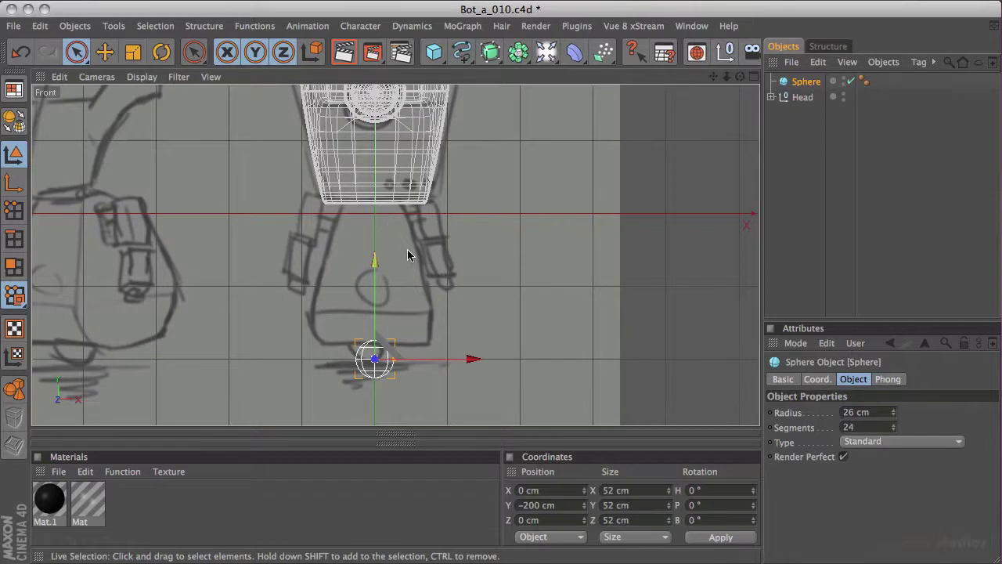
middle_click(346, 281)
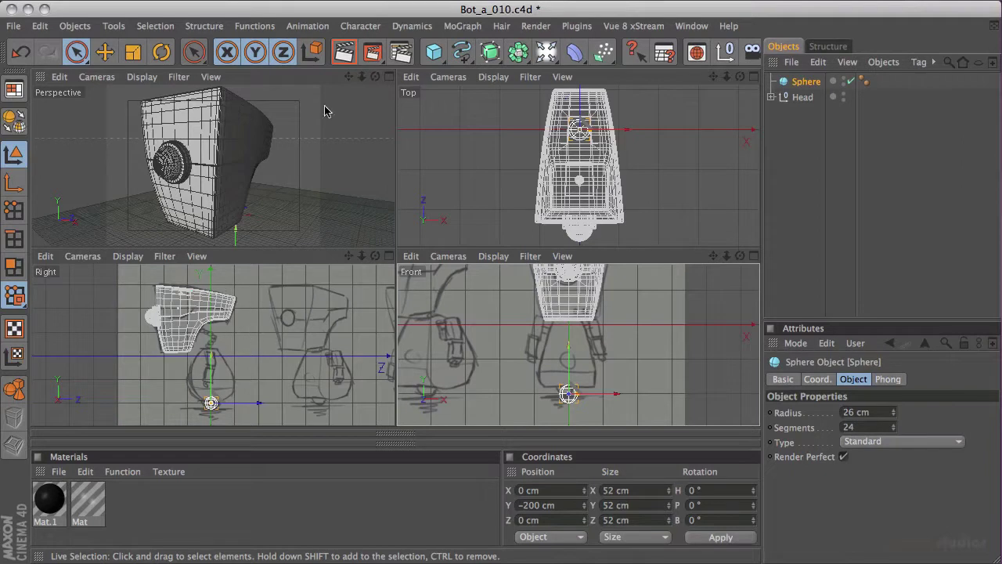
- Add a cube and fit it to the side-view body sketch, about 230 cm tall and centred at about Y -85 cm
left_click(434, 51)
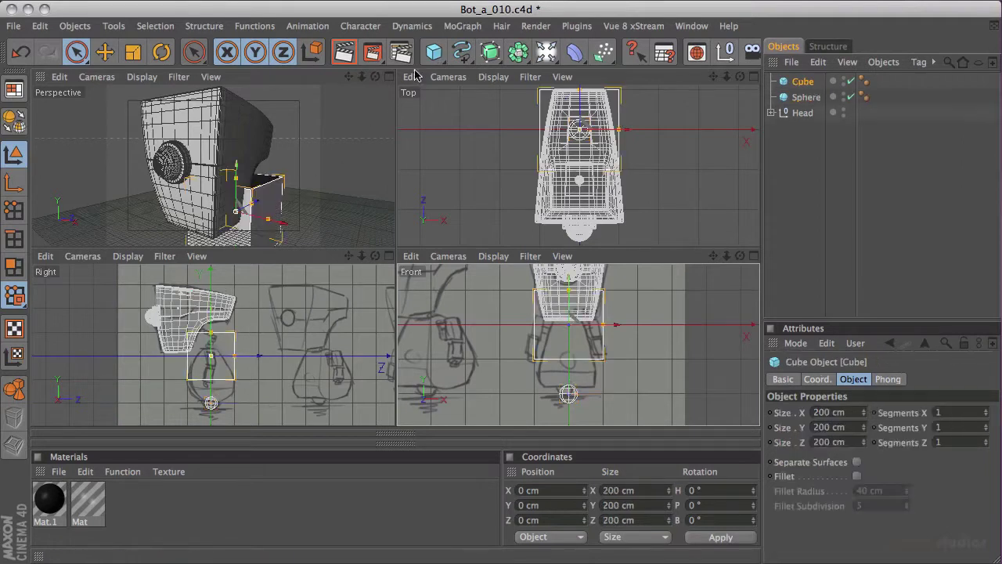
middle_click(287, 347)
middle_click_drag(301, 294, 283, 244, "alt")
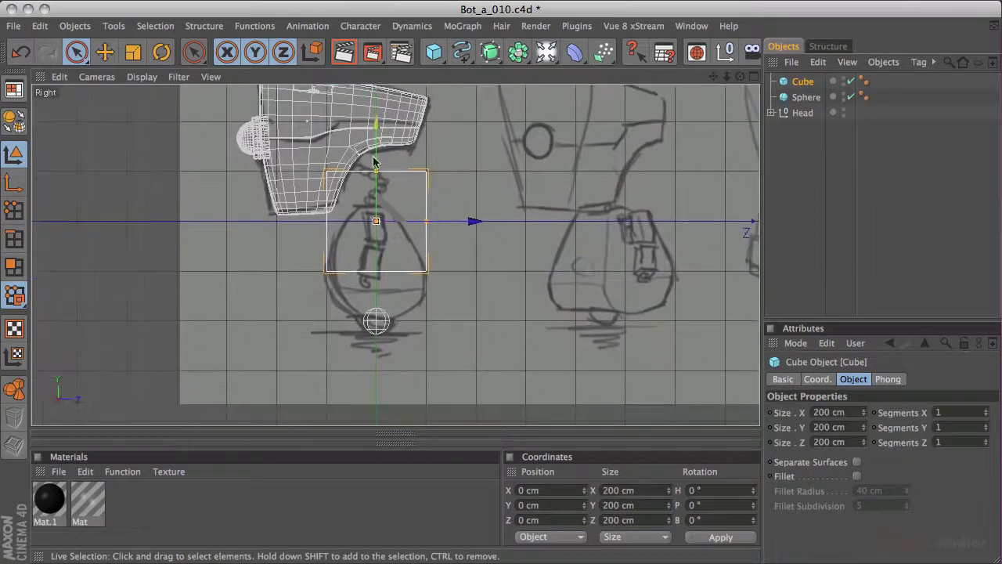
left_click_drag(374, 122, 376, 167)
left_click_drag(377, 214, 381, 201)
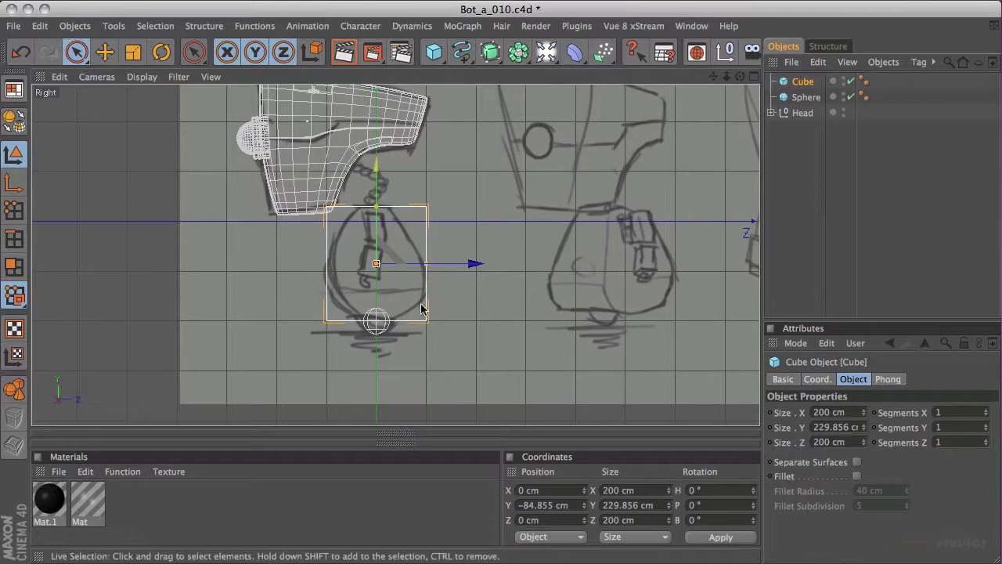
- Set the cube's X size to 170 cm to match the body's width in the front-view sketch
middle_click(364, 280)
middle_click(493, 282)
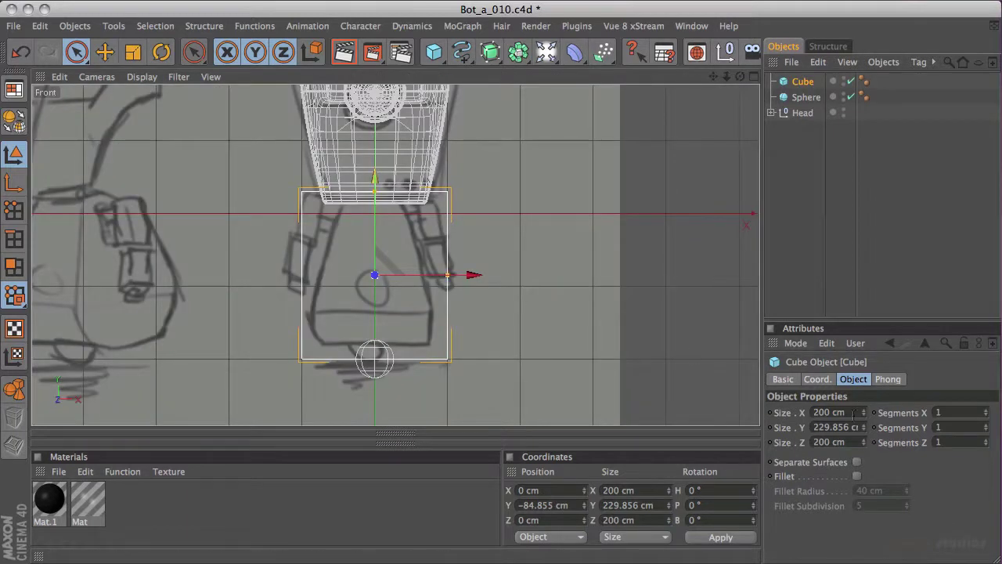
left_click_drag(864, 415, 856, 441)
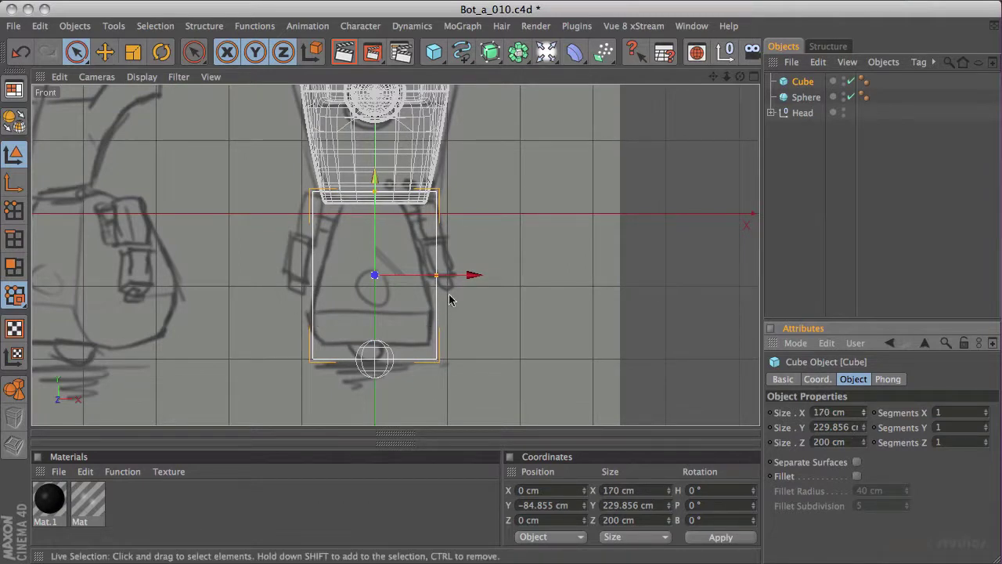
- Convert the body cube into an editable polygon object
middle_click(385, 291)
middle_click(317, 220)
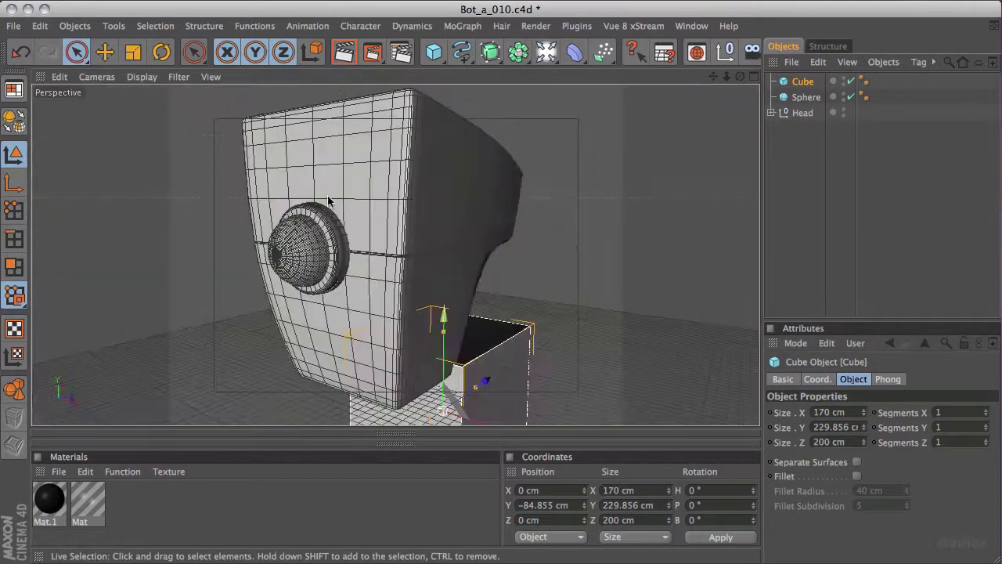
middle_click_drag(420, 324, 375, 186, "alt")
left_click_drag(518, 220, 532, 143, "alt")
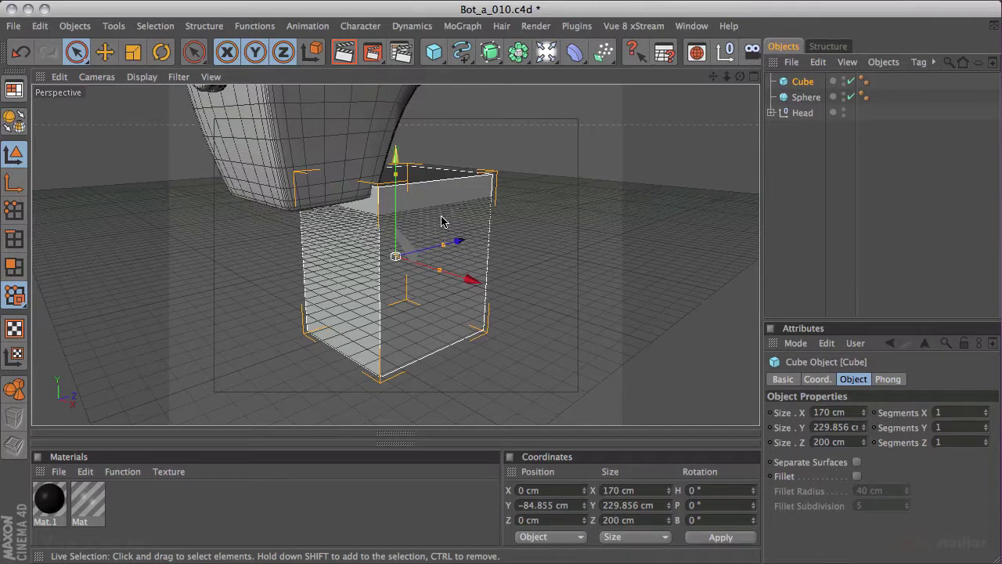
key("c")
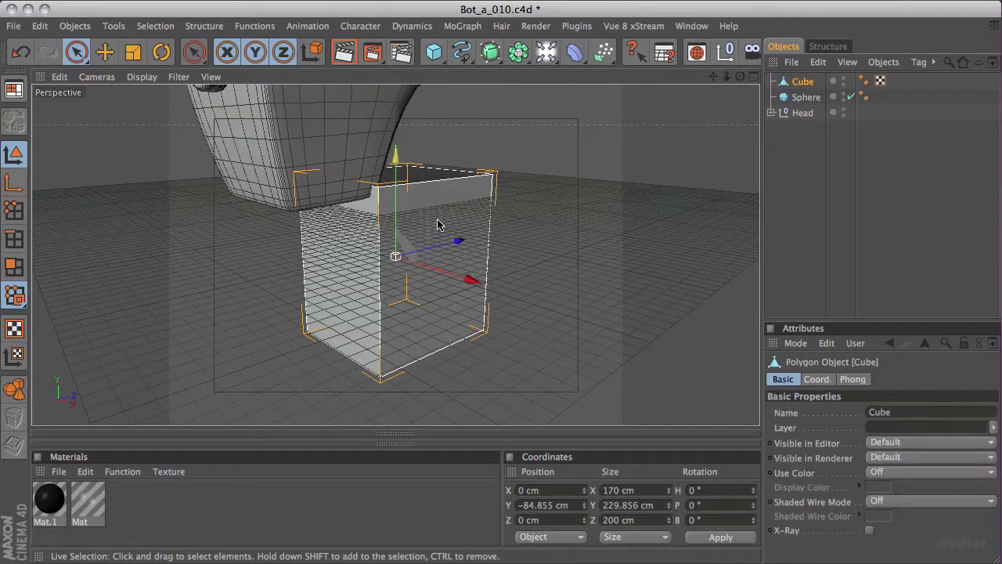
- Cut a horizontal edge loop around the cube with the Knife tool, at the lower body line of the side-view sketch
middle_click(436, 230)
middle_click(289, 329)
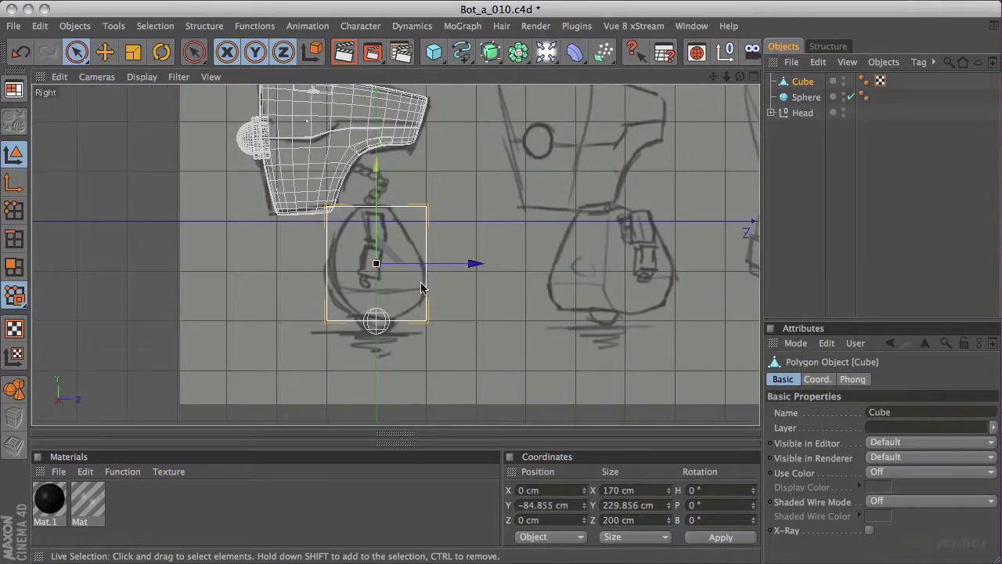
middle_click(352, 289)
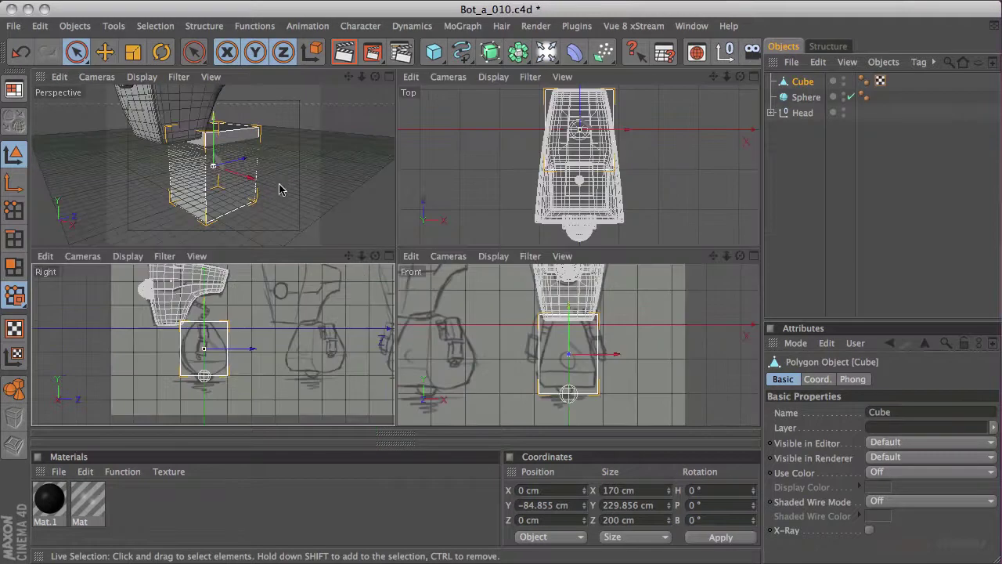
left_click(14, 266)
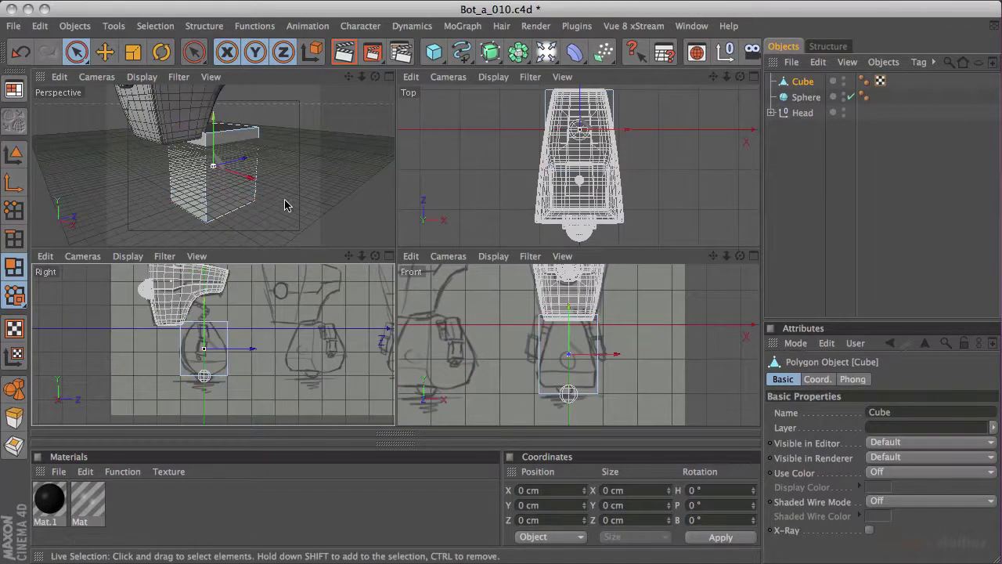
key("k")
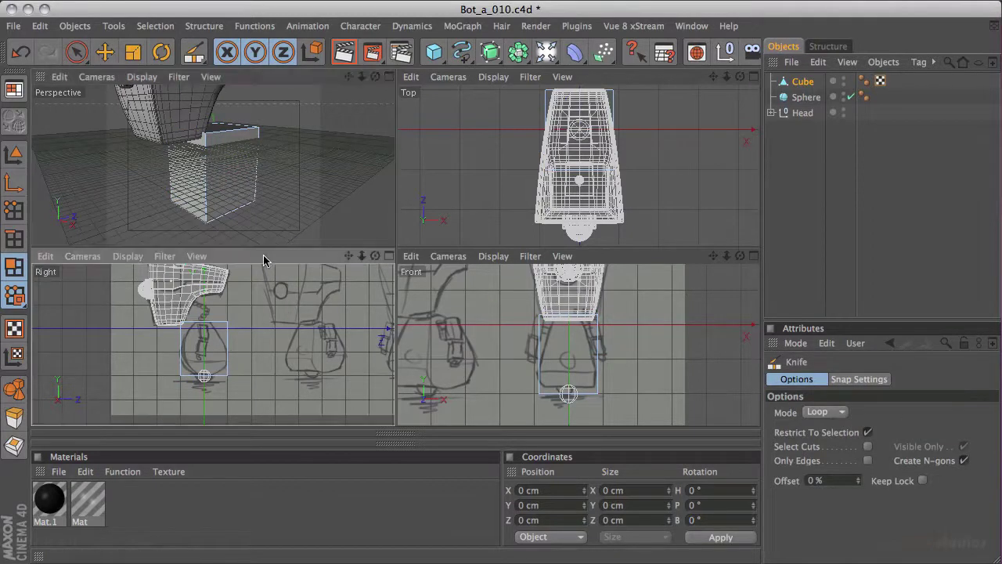
middle_click(283, 342)
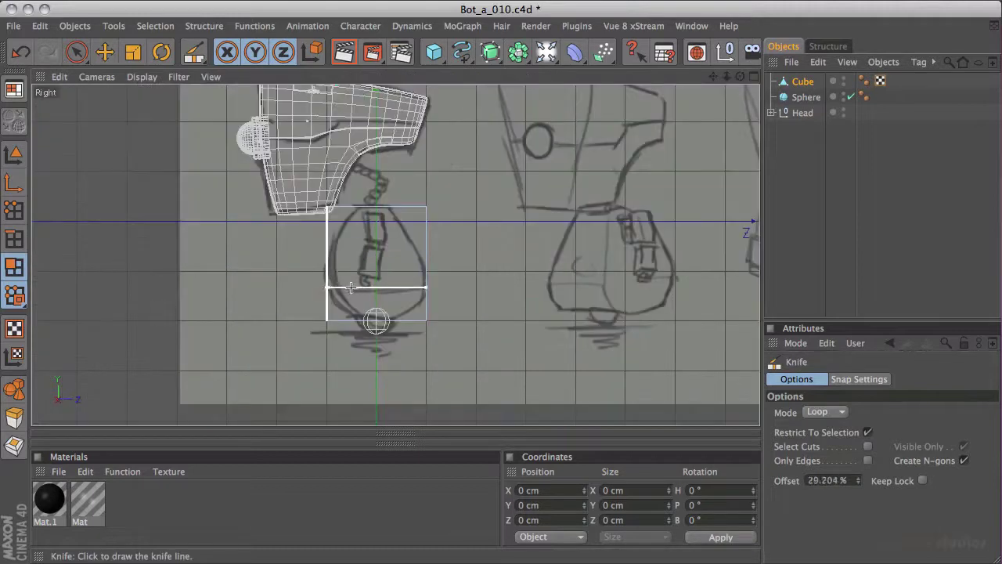
scroll(582, 265, "up", 5)
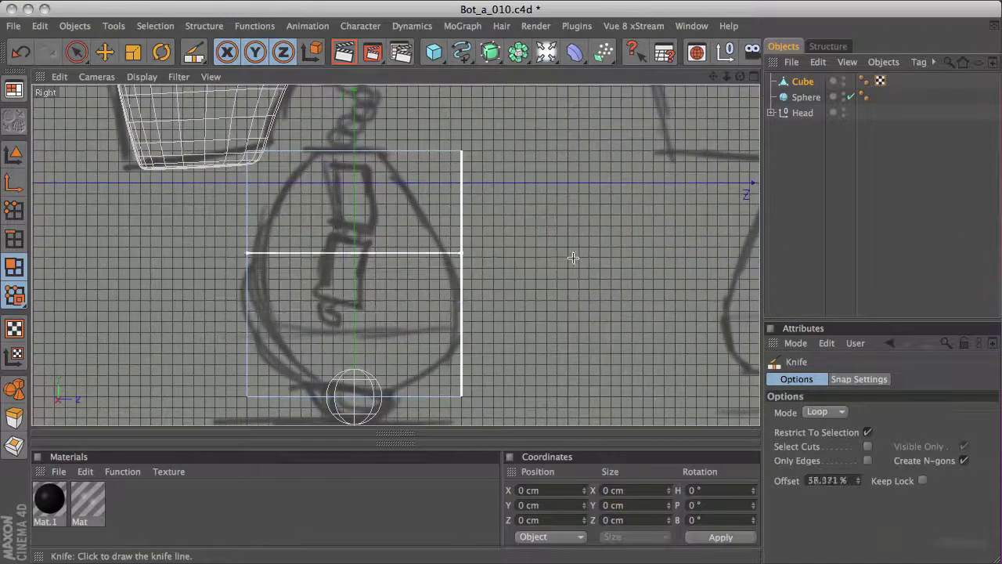
left_click(462, 329)
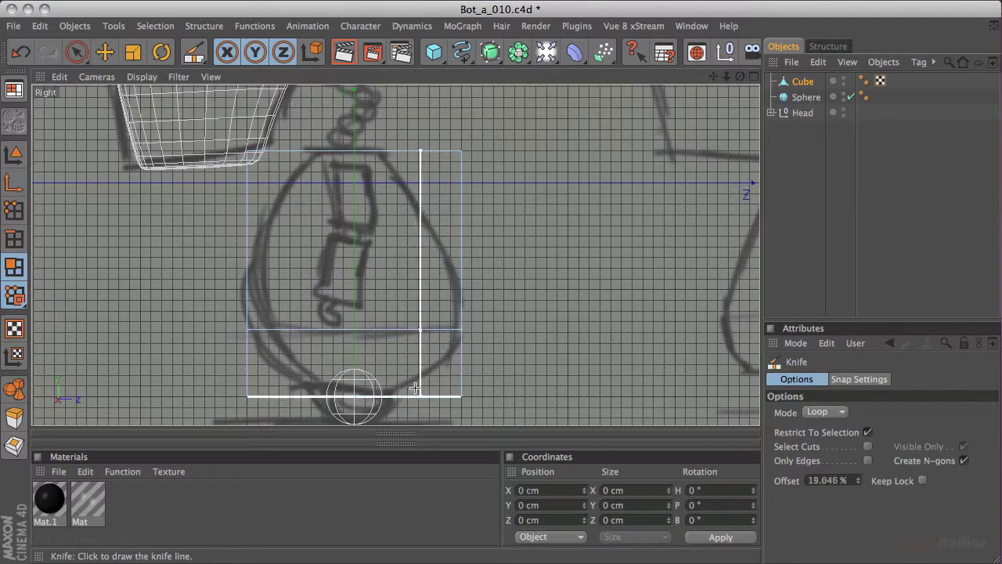
key("space")
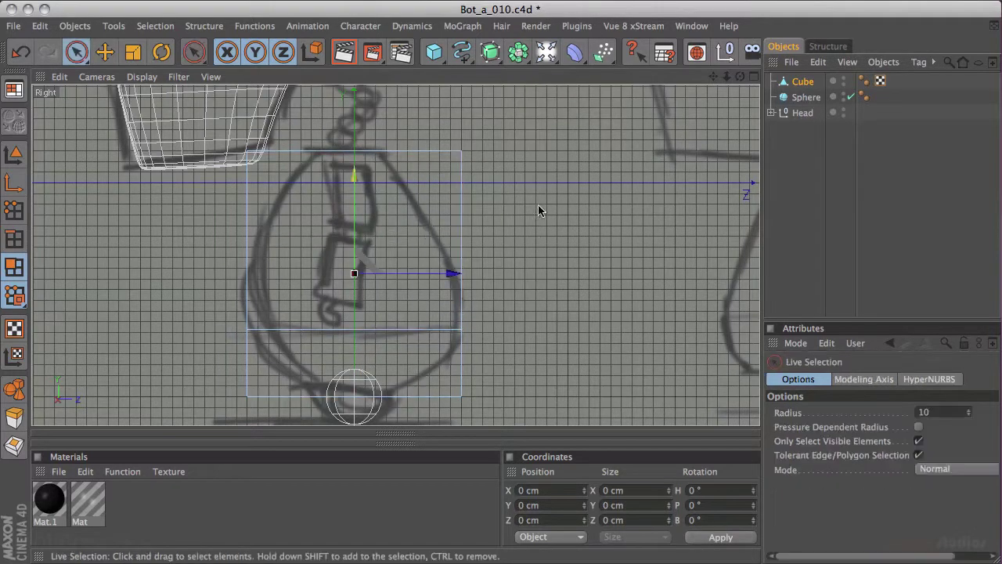
- Add a HyperNURBS object and make the body cube its child
middle_click(537, 202)
middle_click(298, 208)
left_click_drag(523, 164, 510, 228, "alt")
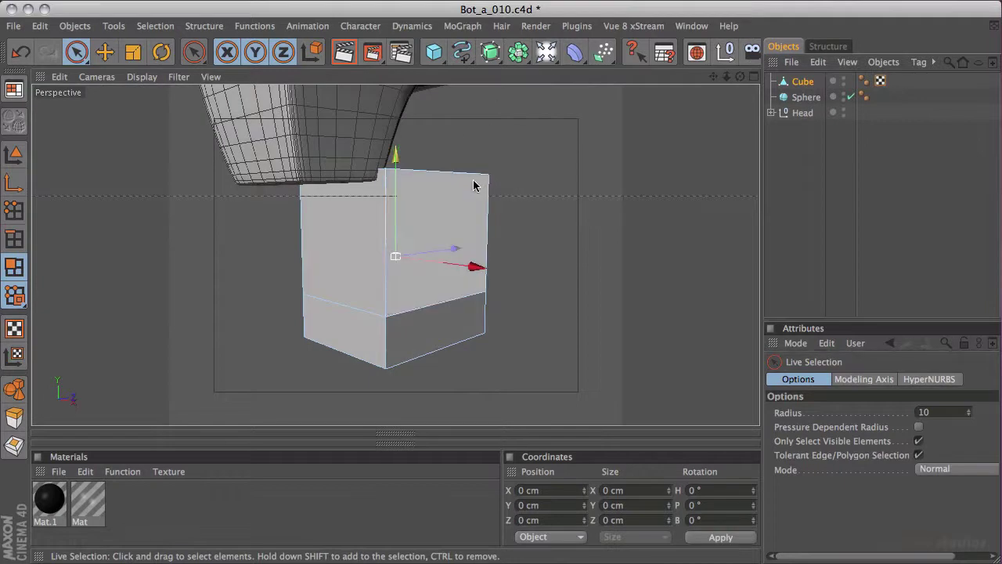
left_click_drag(543, 274, 532, 159, "alt")
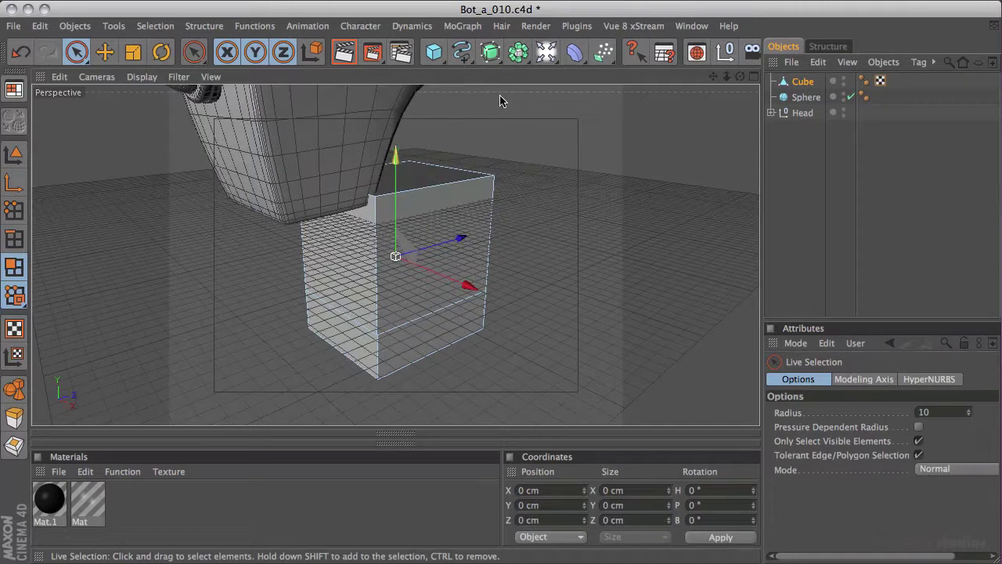
left_click(490, 55)
left_click_drag(805, 98, 818, 83)
- Hide the grid in the perspective view and centre the smoothed body beneath the head
left_click_drag(538, 171, 546, 193, "alt")
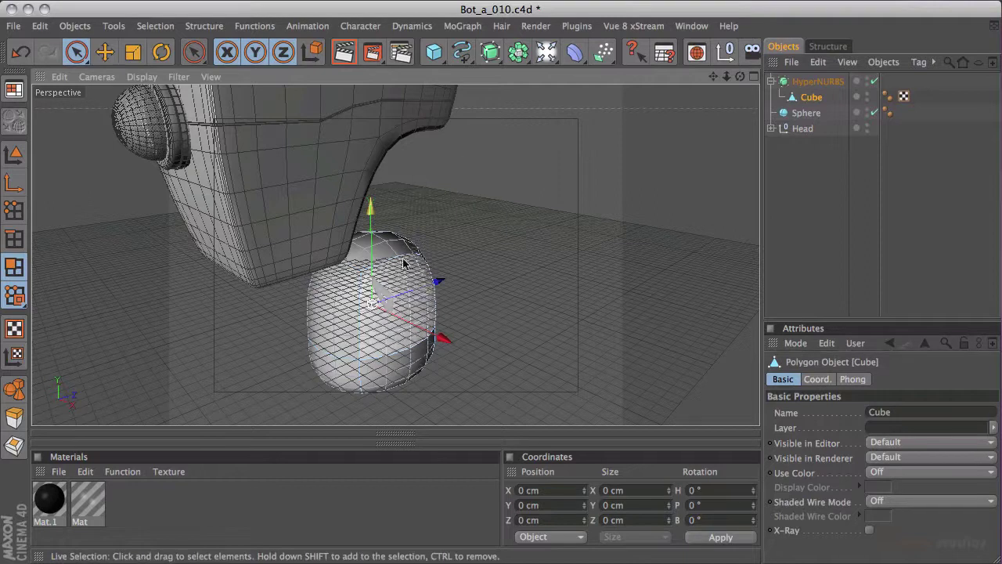
left_click(179, 77)
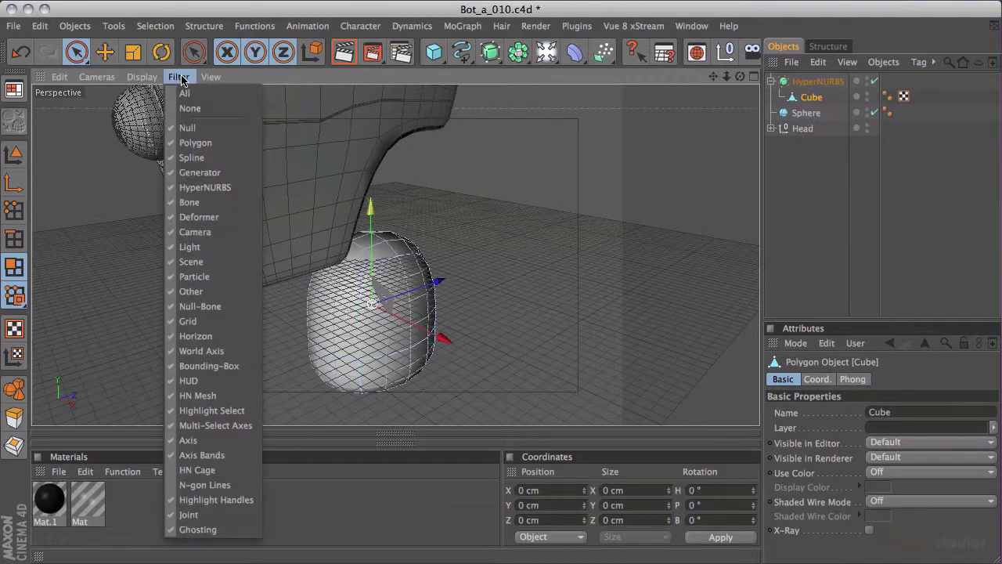
left_click(187, 322)
left_click_drag(441, 266, 568, 224, "alt")
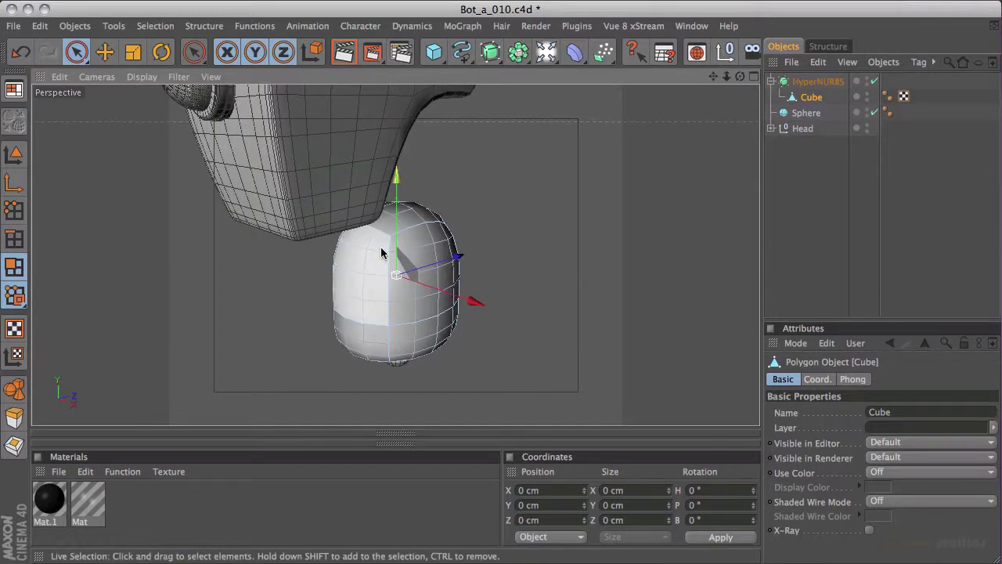
- Cut support edge loops with the Knife in Loop mode close to the body cube's corner edges, beneath its top and beside the lower loop
key("k")
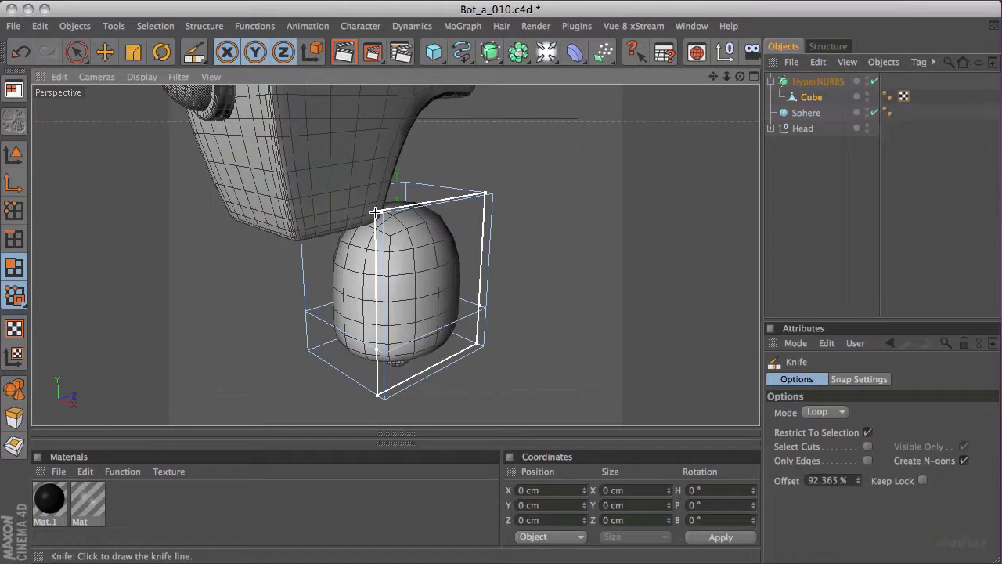
left_click(375, 212)
left_click_drag(633, 186, 101, 141, "alt")
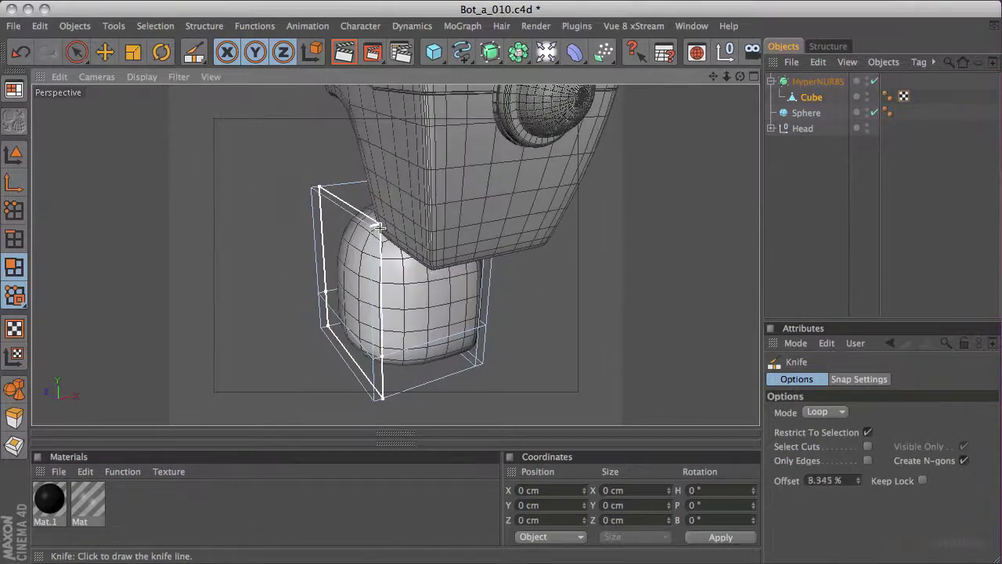
left_click_drag(263, 220, 631, 298, "alt")
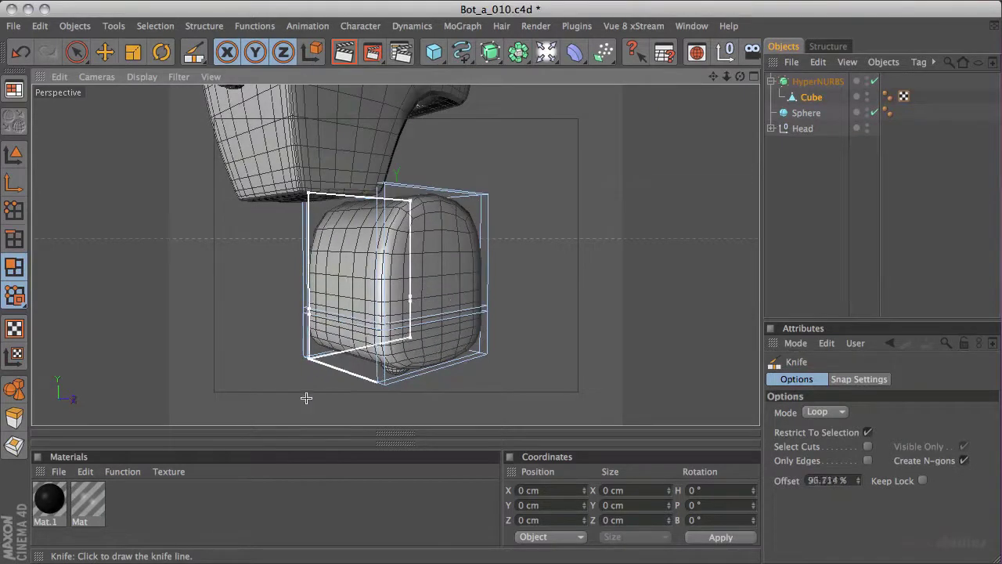
left_click_drag(345, 337, 341, 205, "alt")
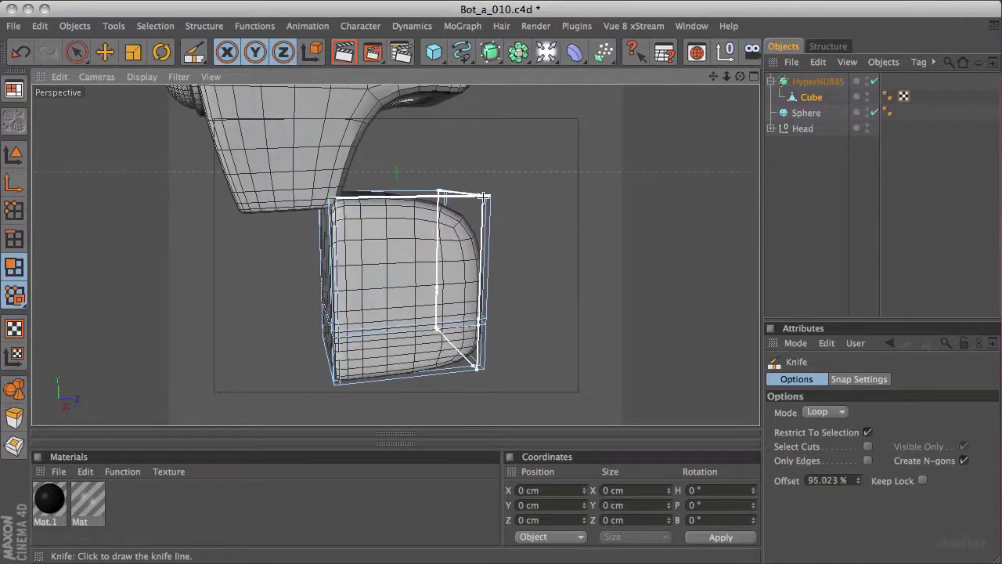
left_click_drag(596, 128, 245, 163, "alt")
left_click_drag(531, 161, 586, 172, "alt")
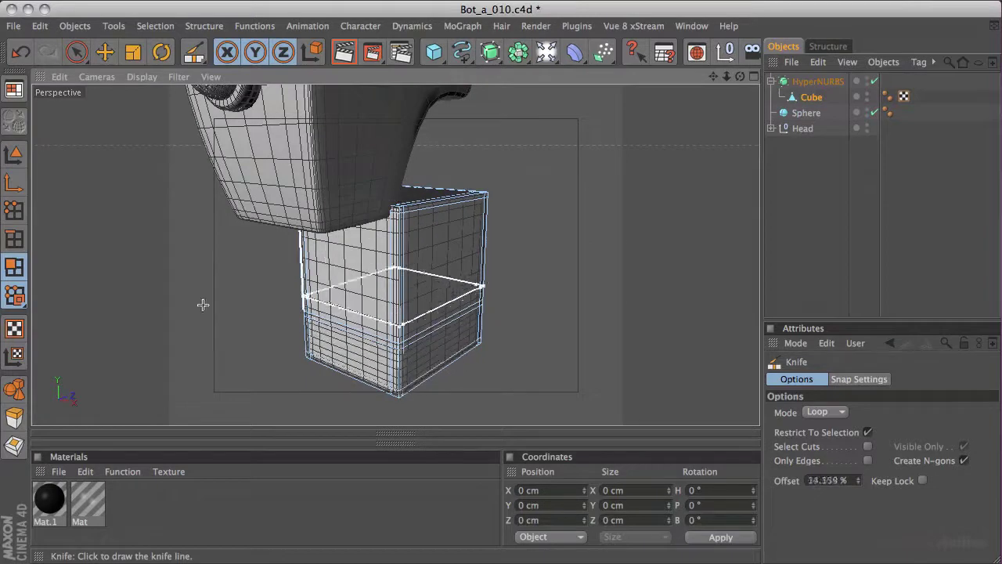
left_click_drag(210, 320, 381, 166, "alt")
left_click_drag(538, 216, 509, 206, "alt")
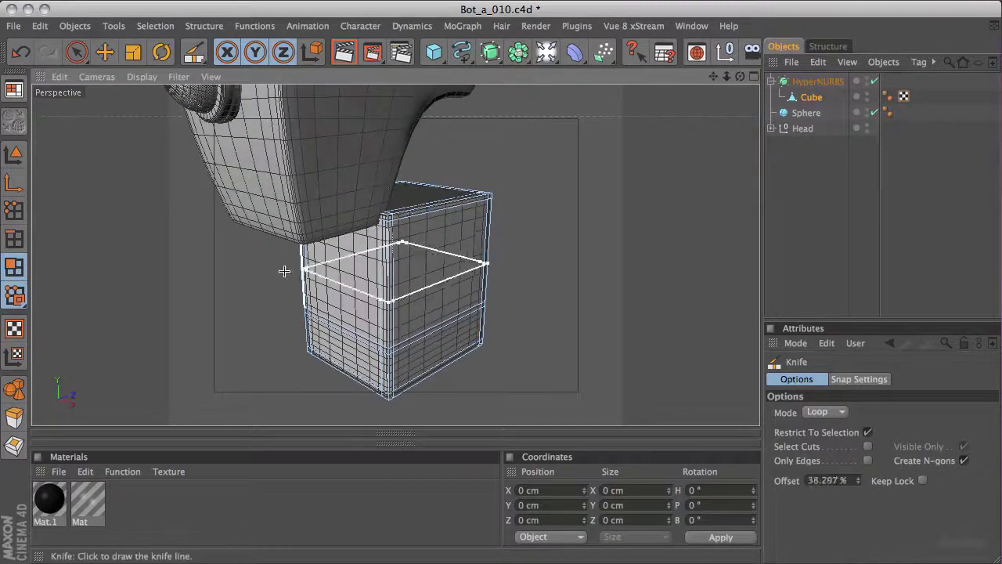
key("space")
- Select the polygons on top of the cube and grow the selection to include the uppermost ring of side polygons
left_click_drag(419, 240, 678, 148, "alt")
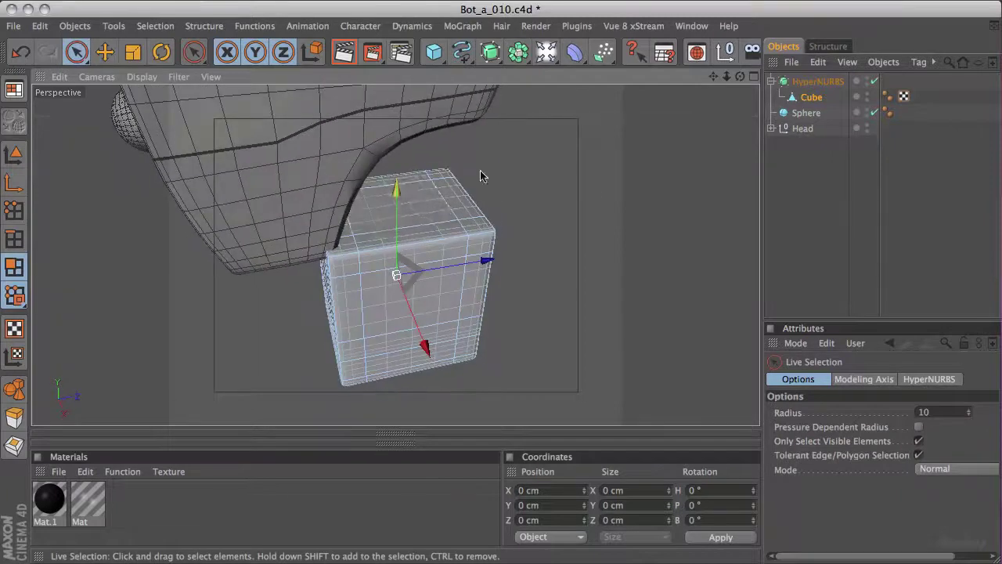
left_click(417, 208)
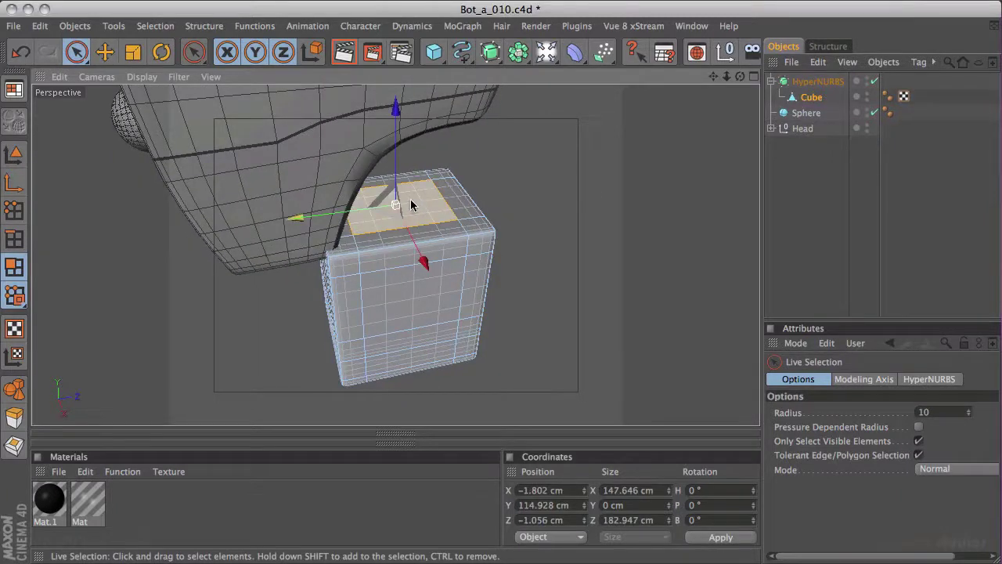
key("u")
key("g")
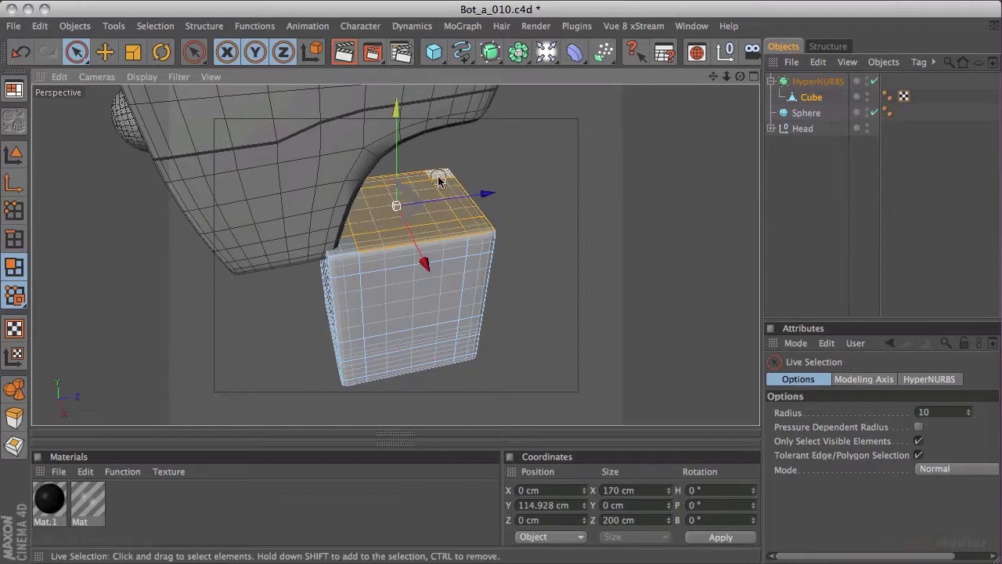
left_click_drag(331, 217, 390, 173, "alt")
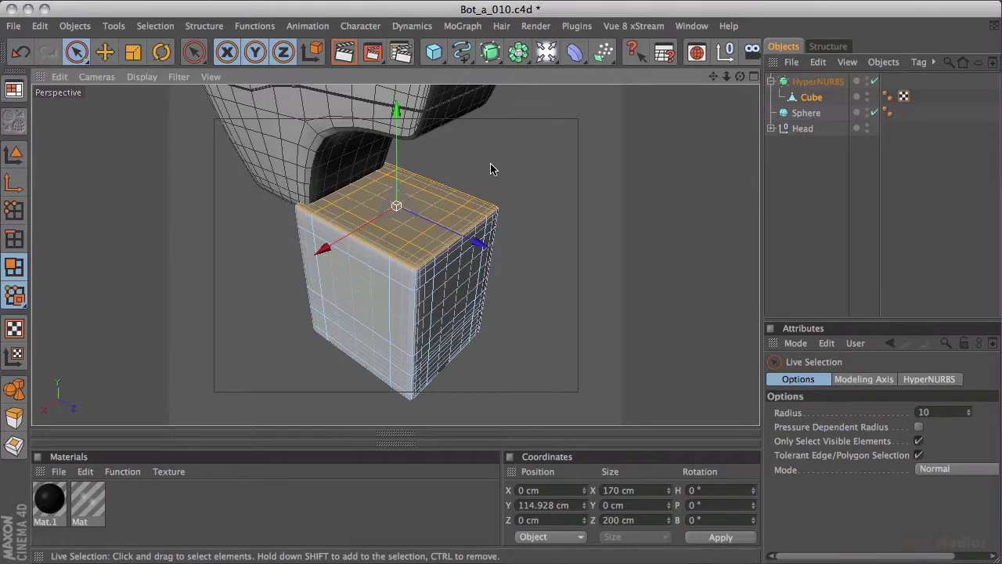
key("u")
key("y")
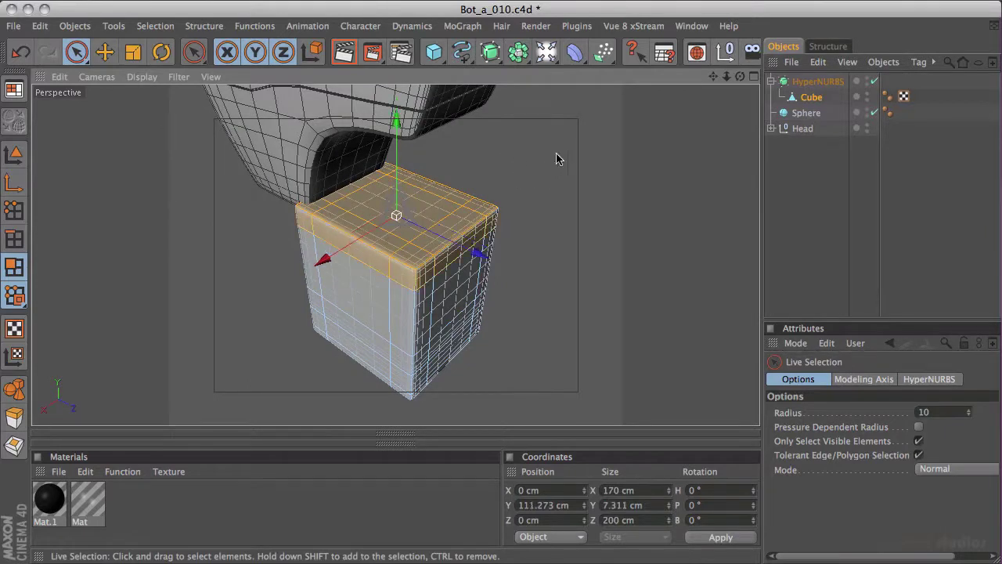
left_click_drag(578, 174, 157, 277, "alt")
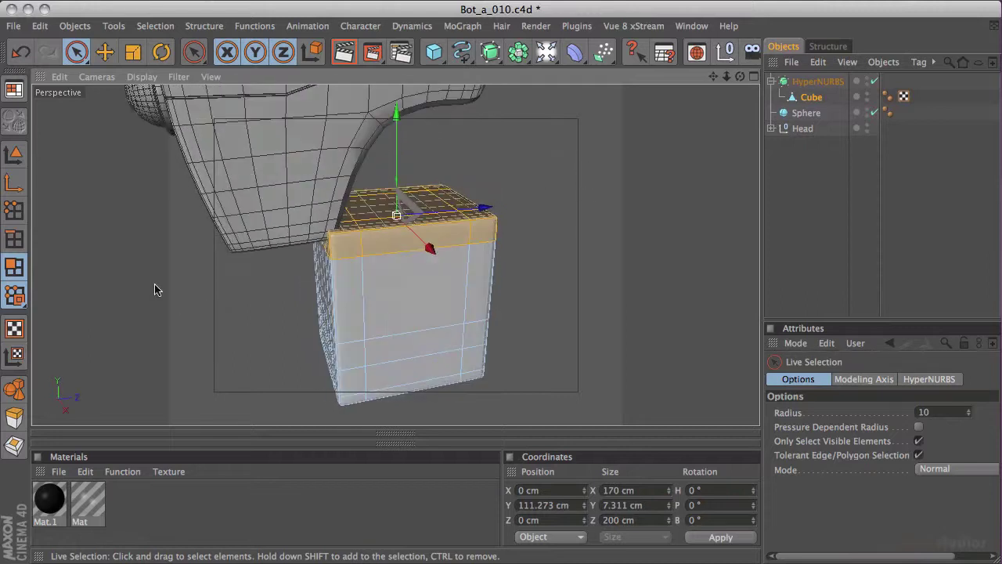
- Try scaling the cube's selected top polygons down to about 63 × 74 cm to match the side-view sketch
key("t")
left_click_drag(399, 219, 3, 261)
middle_click(174, 343)
middle_click(242, 352)
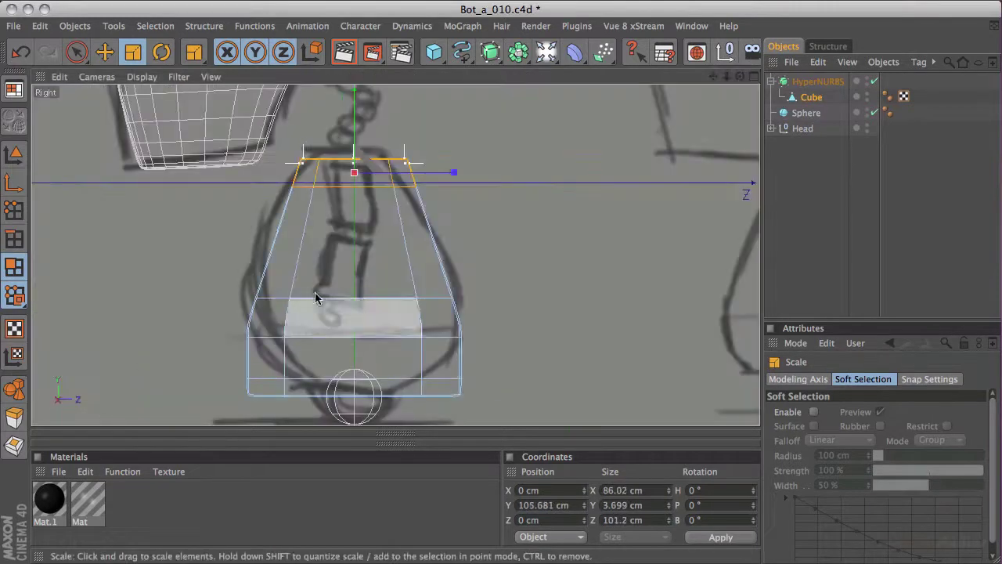
left_click_drag(403, 174, 1, 210)
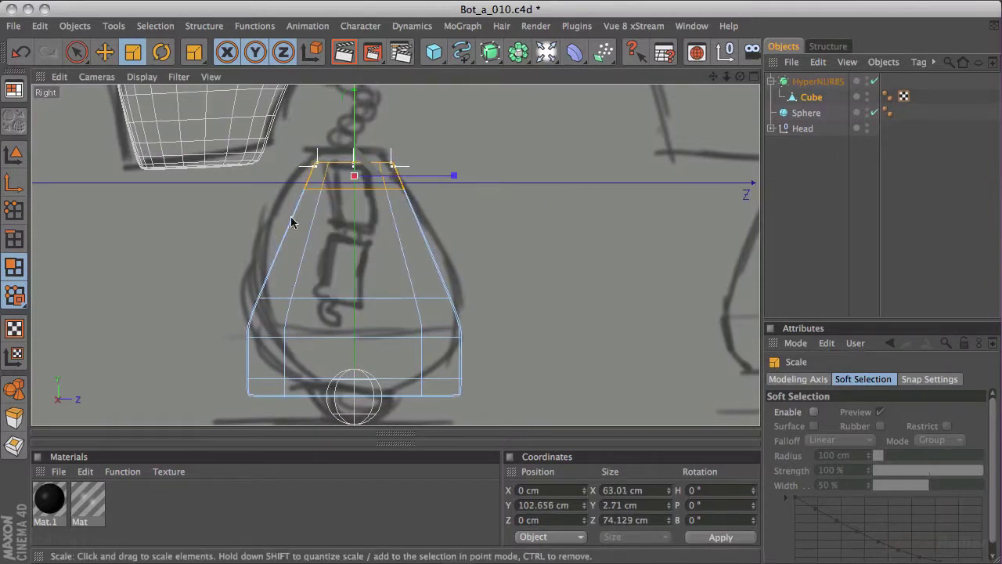
middle_click(604, 205)
middle_click(336, 188)
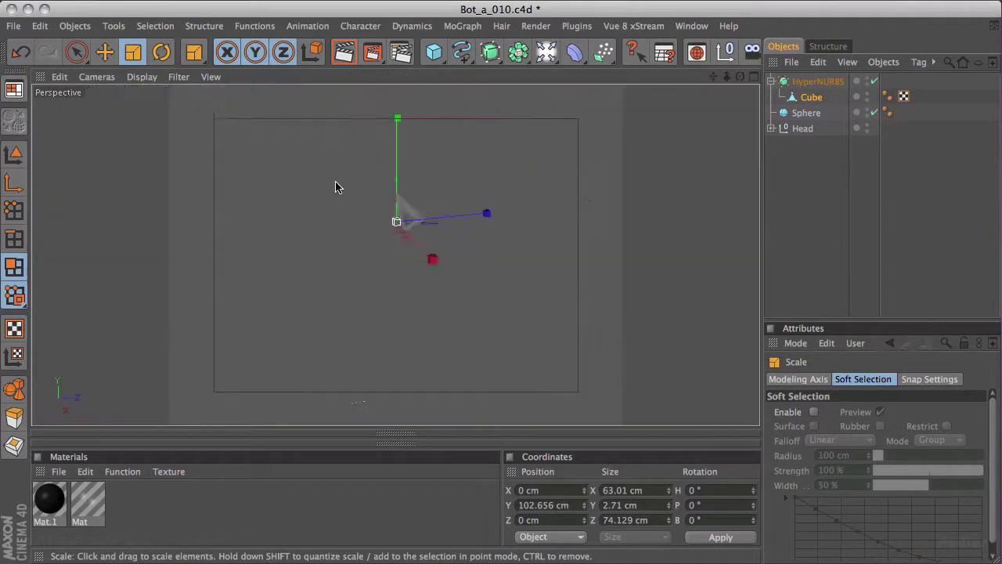
- Undo the scaling of the cube's top polygons and clear the polygon selection
left_click_drag(610, 215, 354, 407, "alt")
left_click_drag(548, 277, 551, 207, "alt")
key("super+z")
key("super+z")
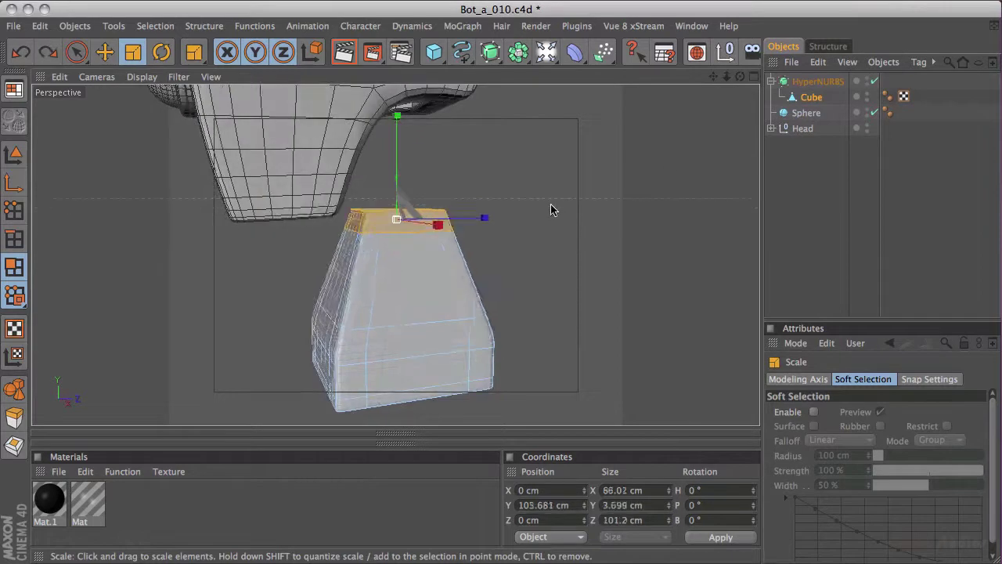
key("super+shift+a")
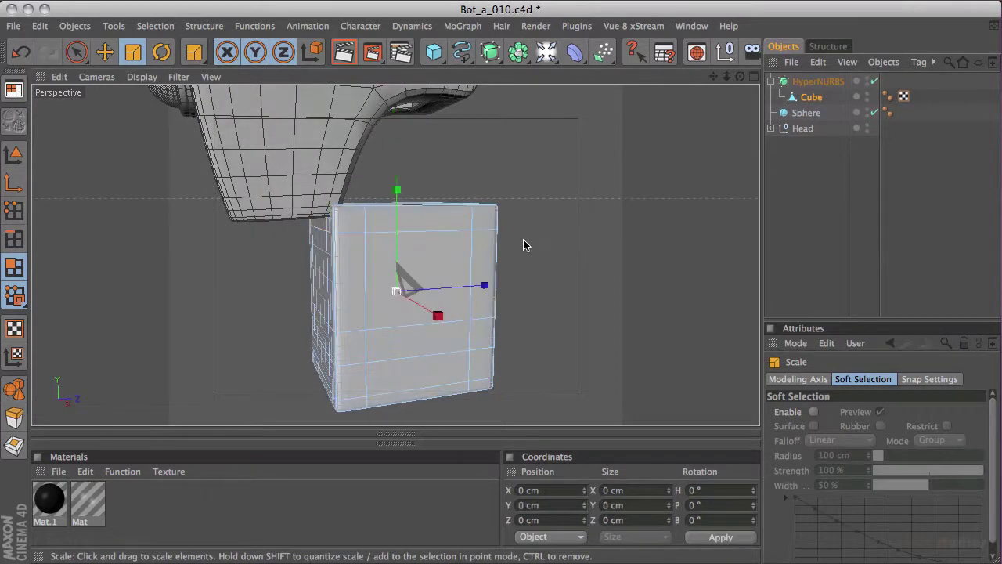
- Cut another horizontal edge loop around the cube with the Knife, midway between the top and the lower loops
key("k")
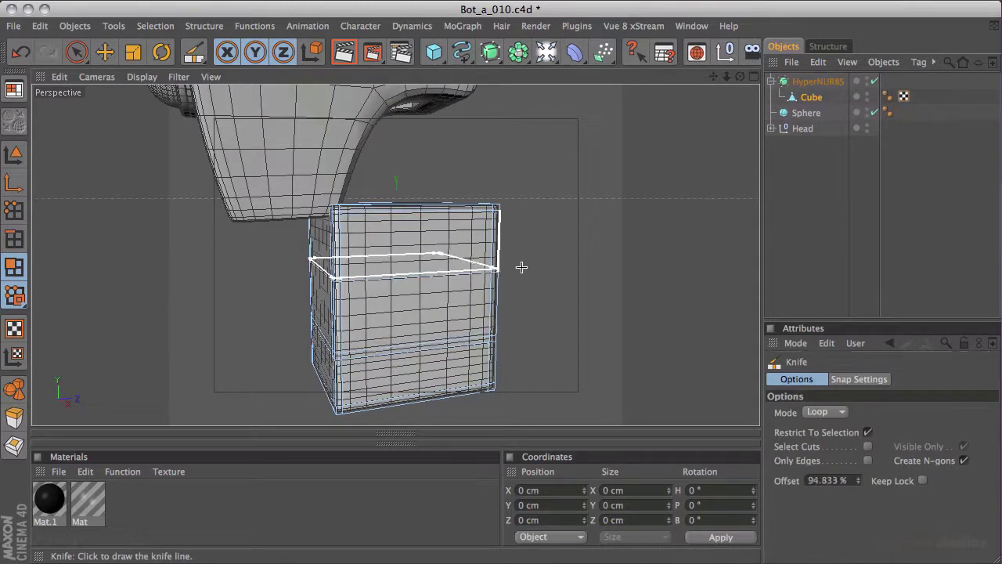
key("9")
left_click_drag(571, 217, 624, 130, "alt")
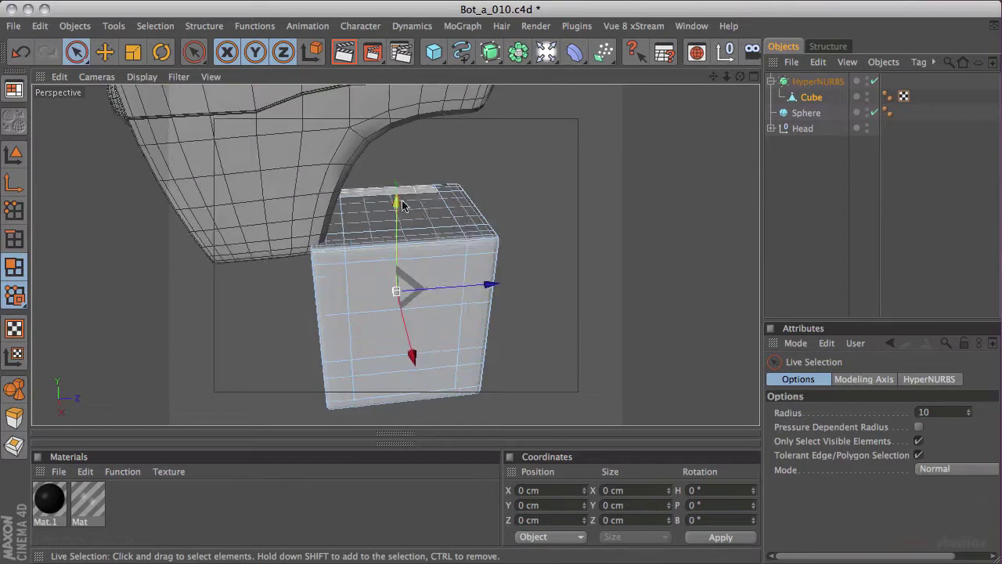
- Try tapering the body by rectangle-selecting its top row of polygons in the side view and scaling them to about 69 × 81 cm
middle_click(548, 206)
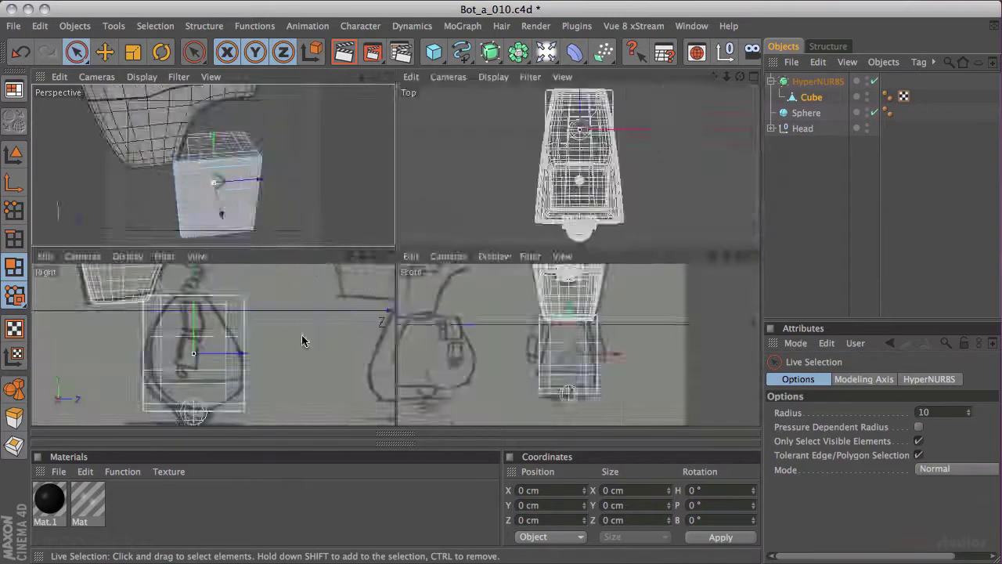
middle_click(302, 273)
left_click_drag(76, 51, 128, 72)
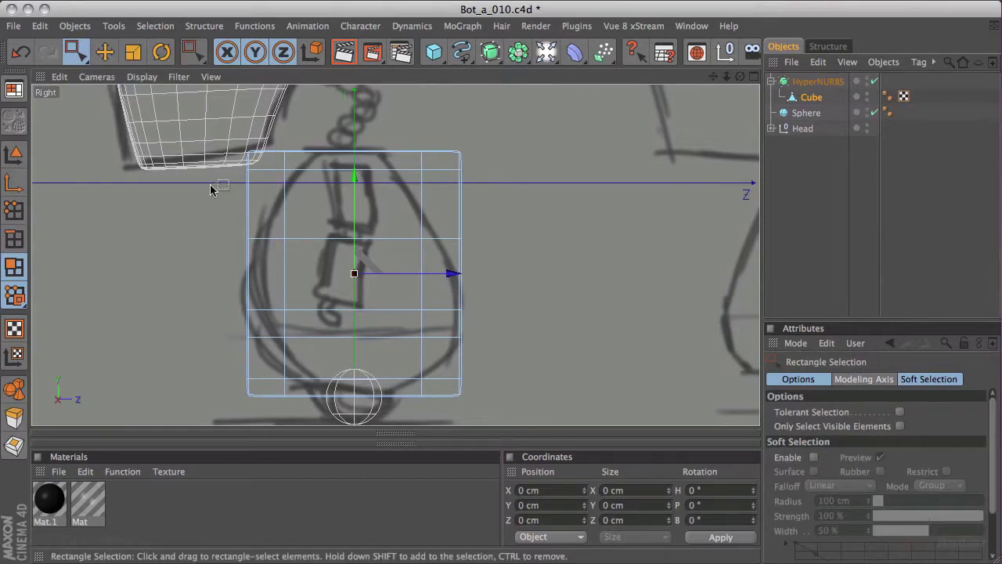
left_click_drag(210, 185, 554, 126)
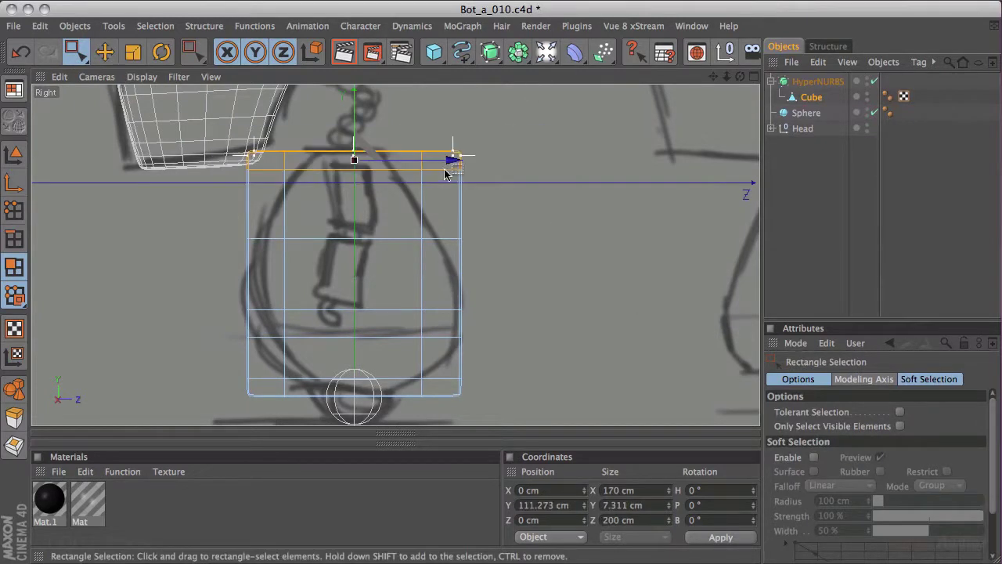
key("t")
left_click_drag(446, 166, 28, 188)
left_click_drag(417, 240, 407, 242)
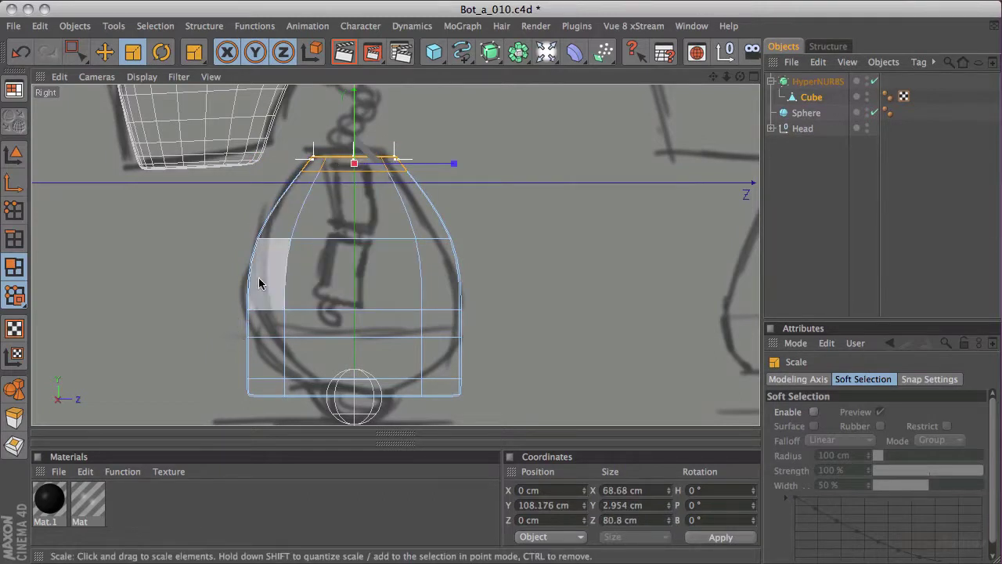
- Inspect the tapered body in perspective and undo both the top-row scaling and its polygon selection
middle_click(438, 235)
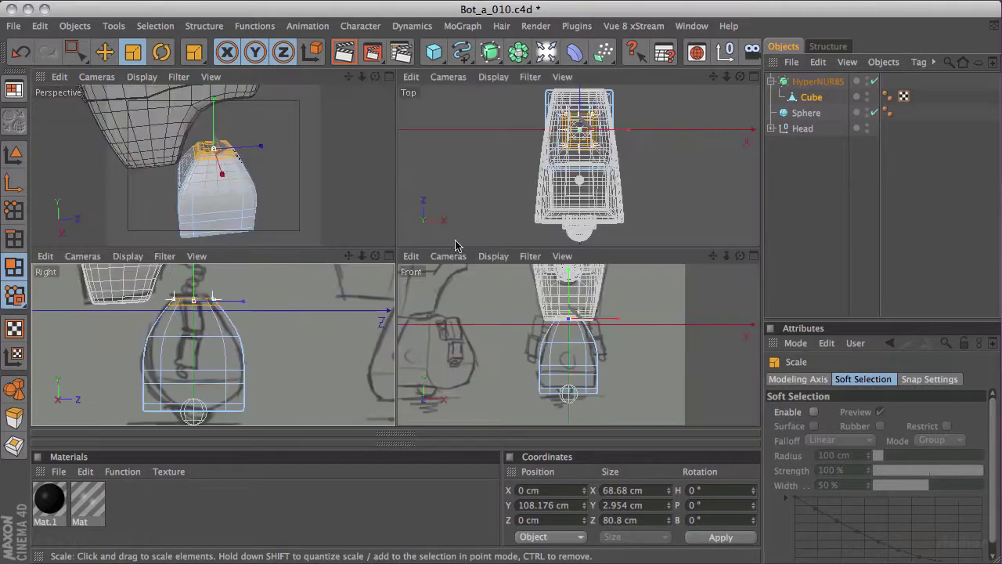
middle_click(331, 214)
left_click_drag(595, 215, 550, 232, "alt")
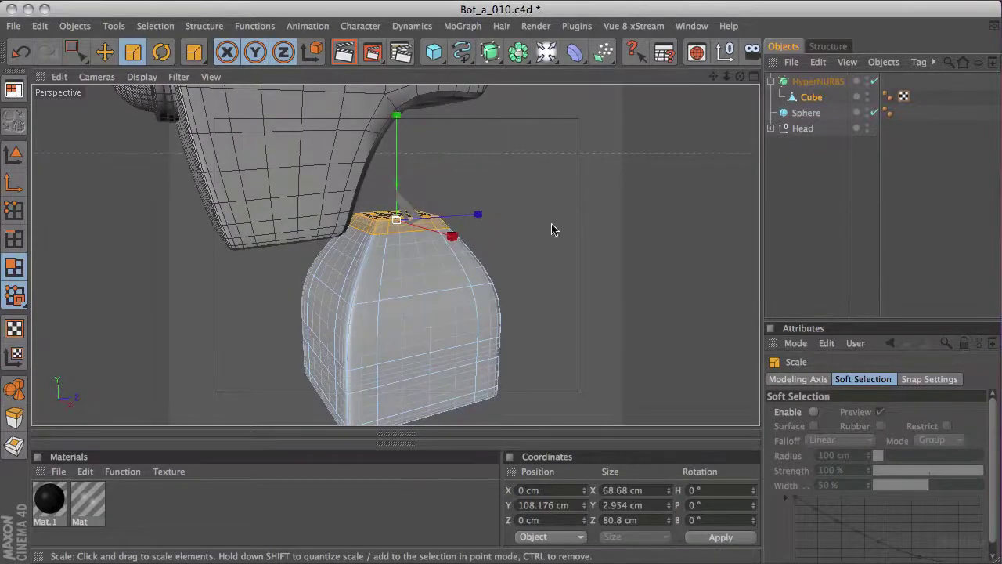
key("ctrl+z")
key("ctrl+z")
left_click(513, 201)
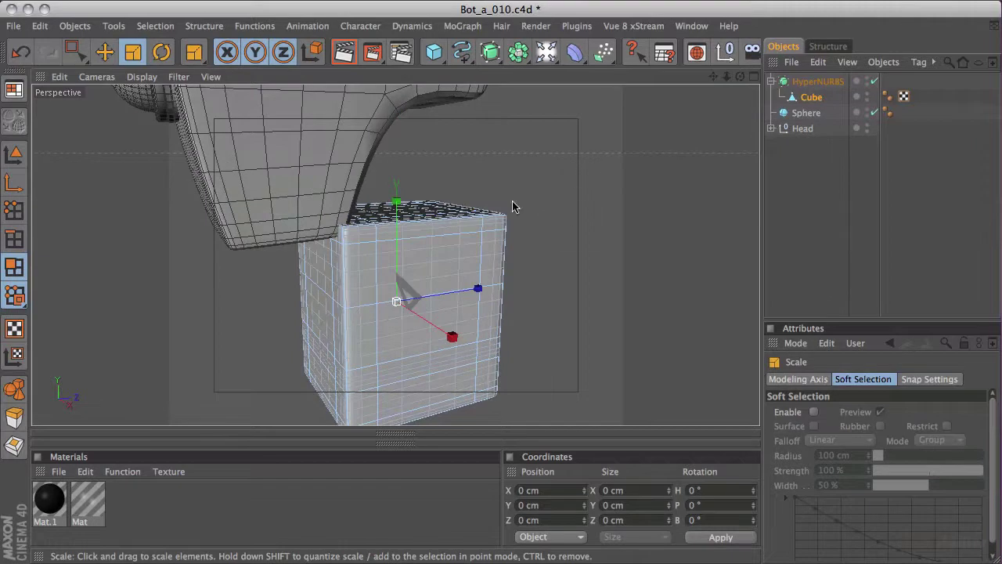
- Add a Taper deformer and set its strength to 66 %
left_click(574, 53)
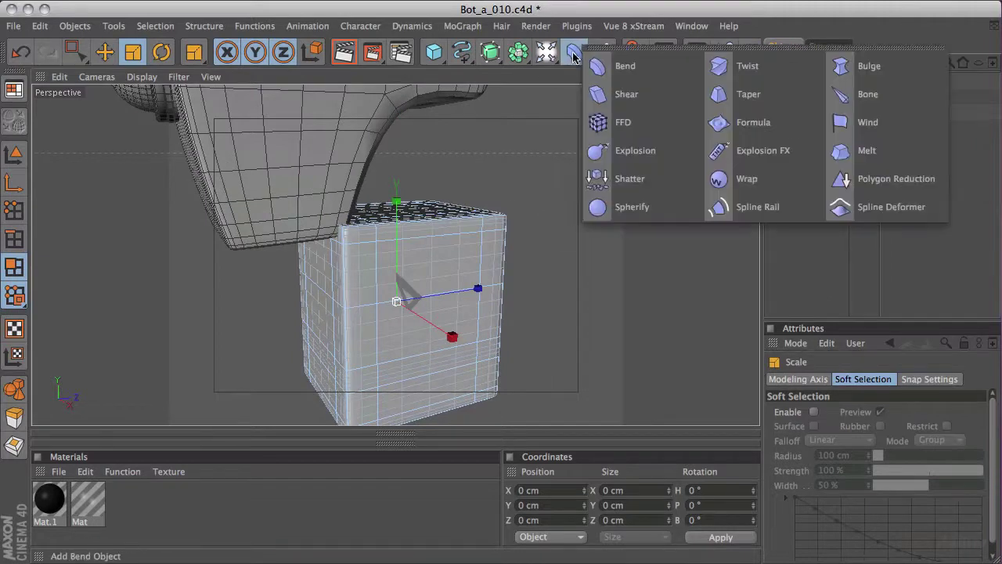
left_click(749, 102)
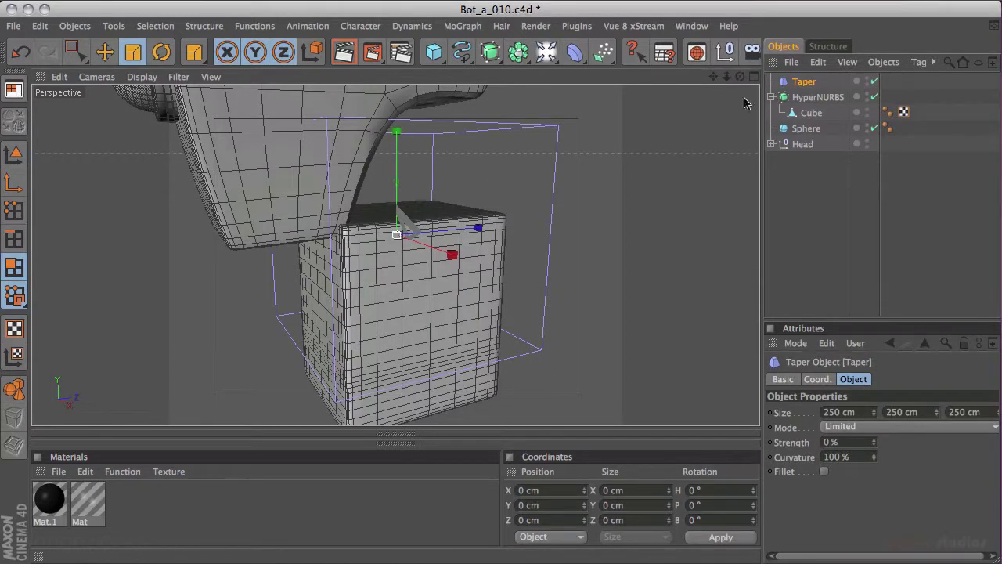
left_click_drag(875, 447, 869, 376)
- Set the Taper's height to 207 cm and lower the deformer over the body in the side view
middle_click(350, 301)
middle_click(316, 337)
right_click_drag(411, 249, 566, 199, "alt")
middle_click_drag(560, 176, 553, 226, "alt")
key("e")
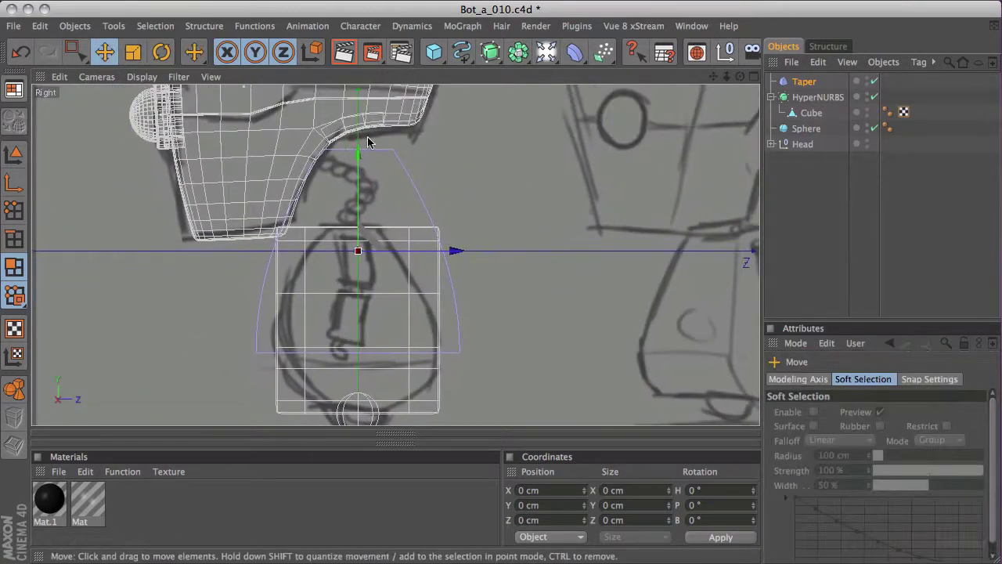
left_click_drag(357, 150, 361, 164)
left_click(804, 82)
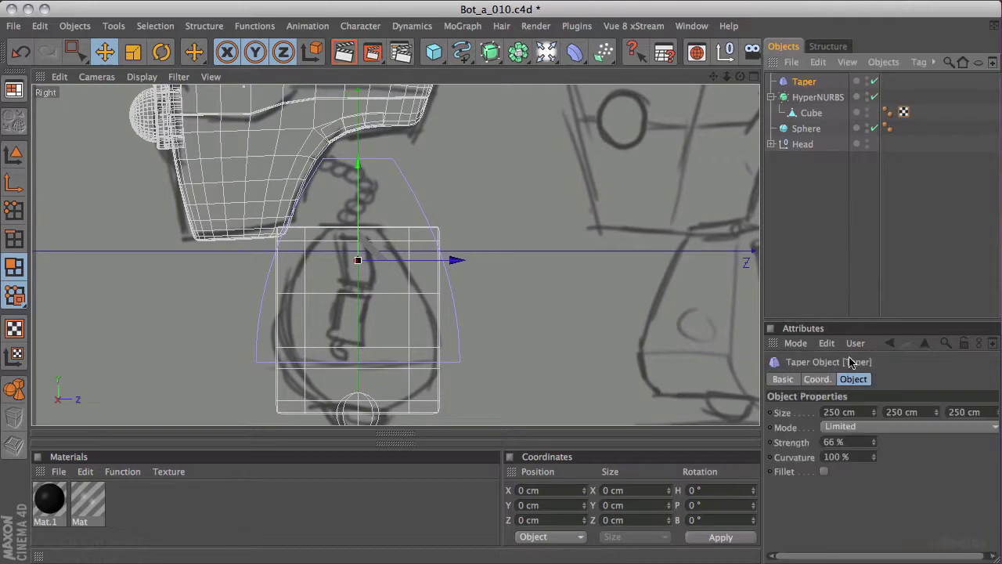
left_click_drag(939, 416, 935, 439)
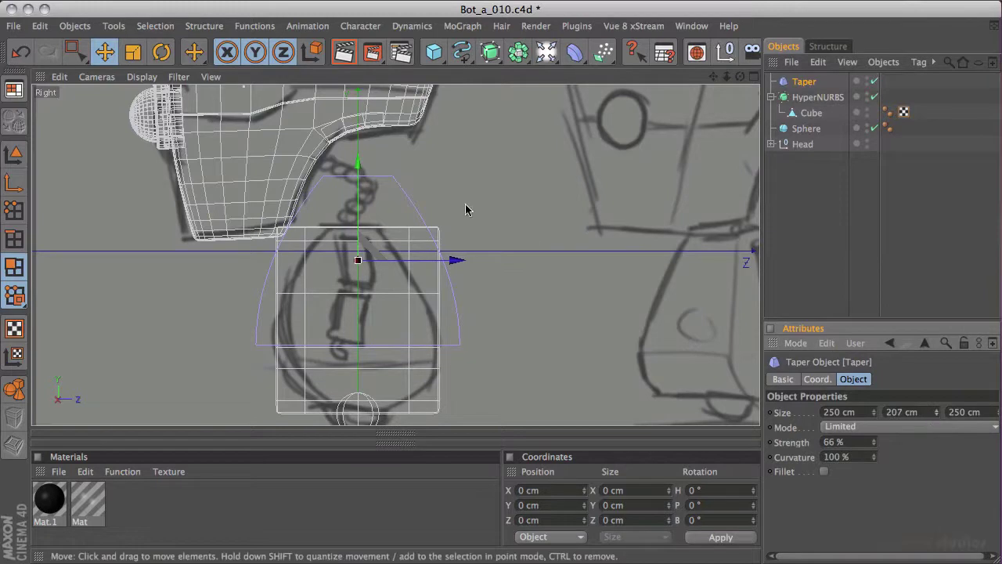
left_click_drag(360, 186, 360, 205)
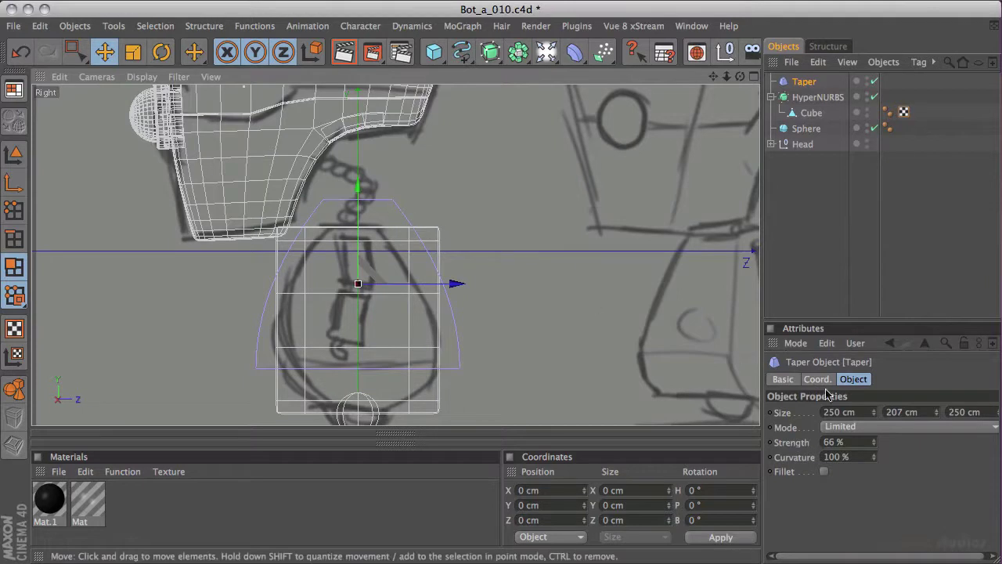
- Set the Taper's strength to 80 % and make the deformer a child of the body cube
mouse_move(874, 443)
left_mouse_down()
mouse_move(866, 473)
mouse_move(862, 437)
left_mouse_up()
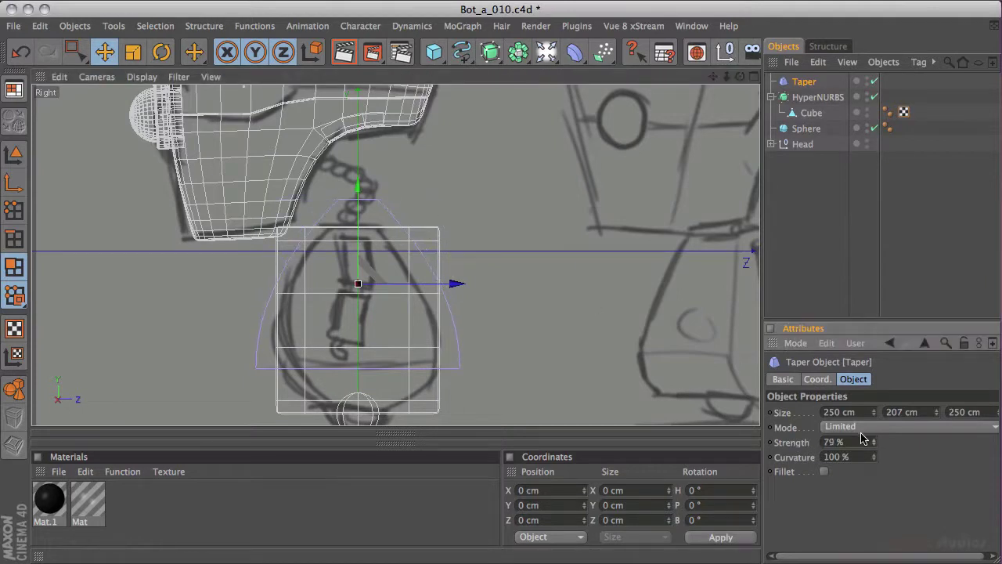
left_click_drag(861, 434, 861, 433)
left_click_drag(804, 81, 819, 116)
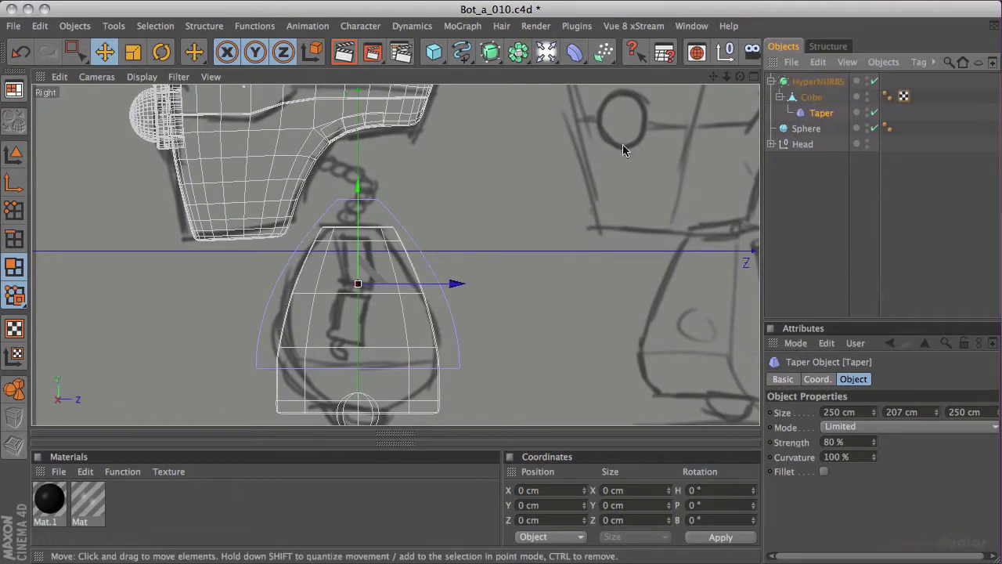
middle_click(510, 229)
middle_click(363, 183)
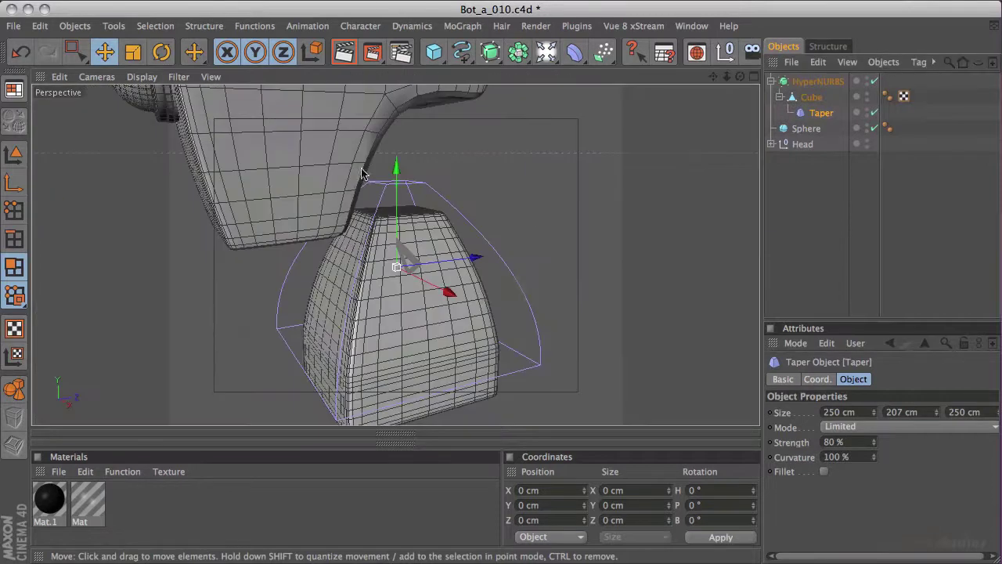
- Duplicate the Taper deformer outside the body hierarchy and rotate the copy upside down
left_click_drag(595, 167, 242, 251, "alt")
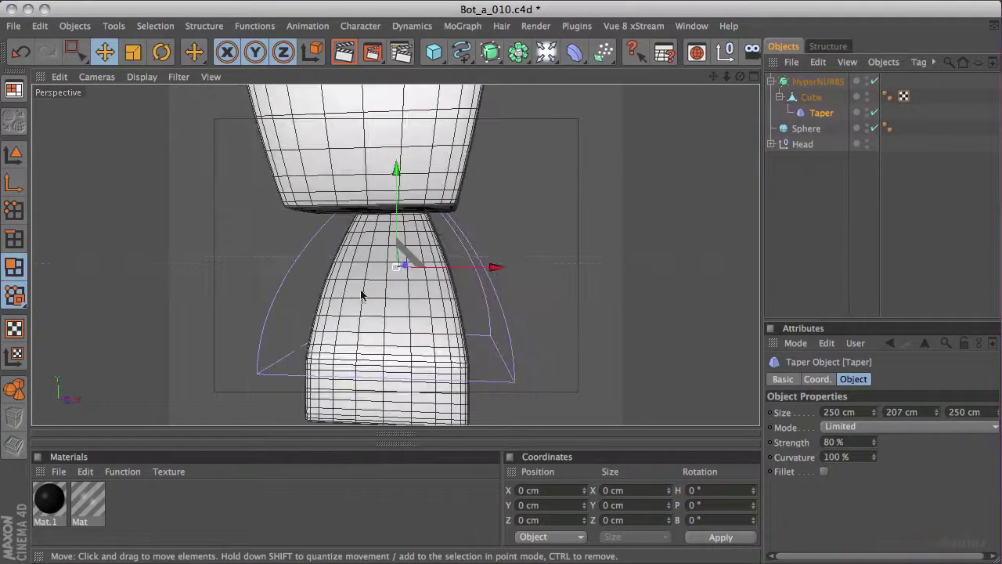
left_click_drag(396, 290, 600, 261, "alt")
left_click_drag(626, 306, 435, 267, "alt")
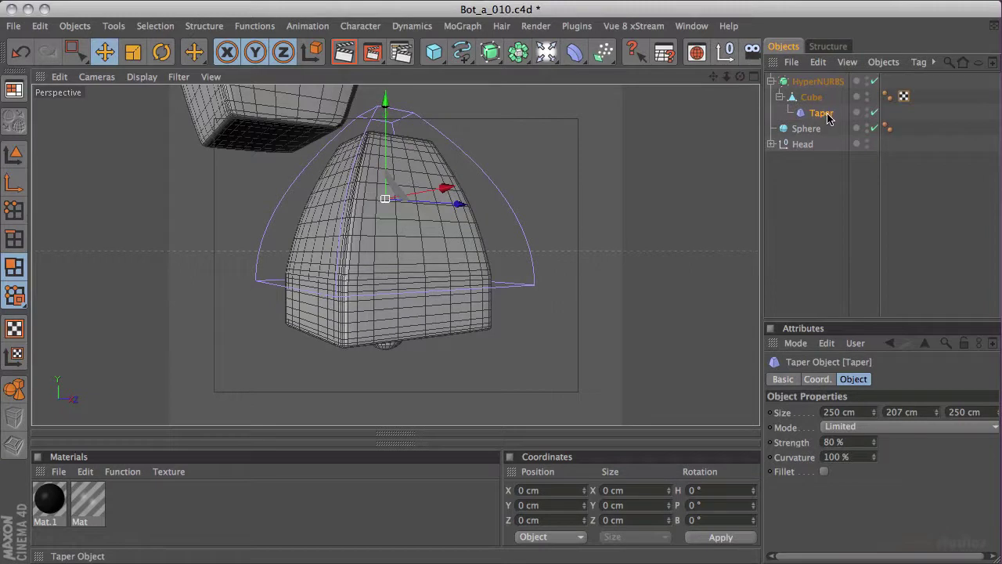
left_click_drag(828, 116, 829, 127, "ctrl")
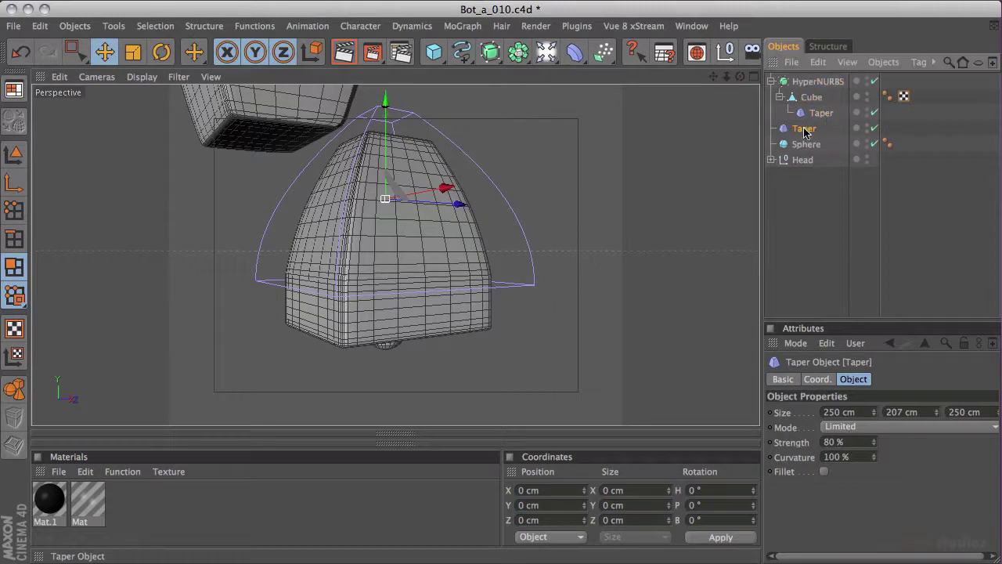
key("r")
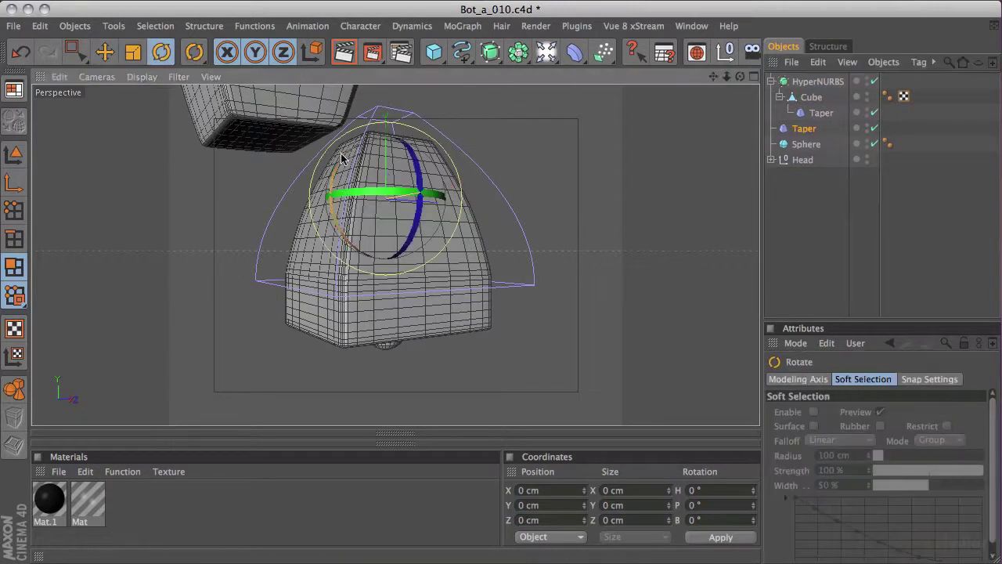
left_click_drag(343, 162, 474, 290)
- Lower the inverted Taper copy in the side view until it is centred on the ball at the body's base
key("e")
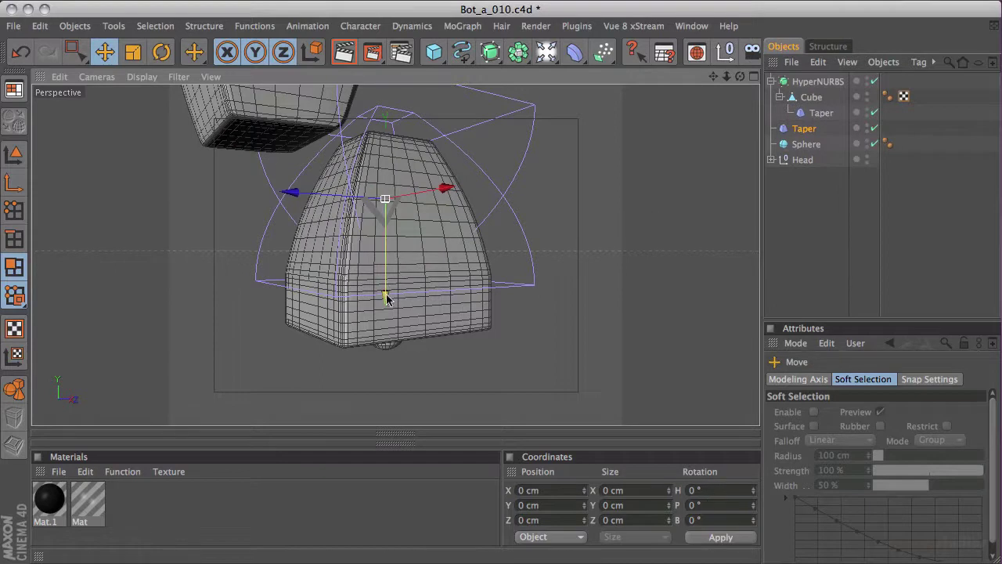
middle_click(399, 258)
middle_click(323, 304)
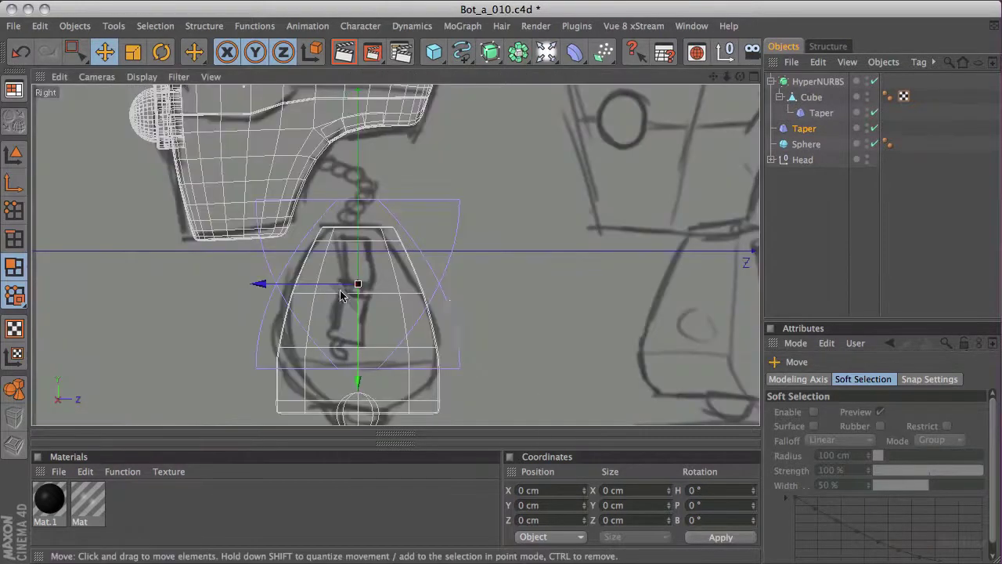
middle_click_drag(458, 313, 522, 227, "alt")
left_click_drag(408, 282, 387, 408)
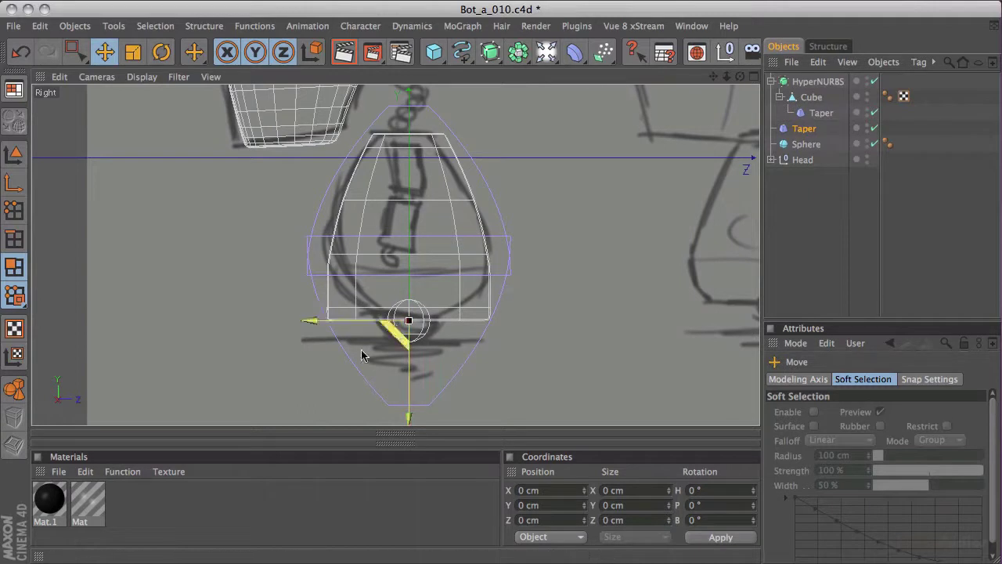
- Set the lower Taper's size to 239 cm by 79 cm by 222 cm, checking it in the side and front views
left_click(804, 128)
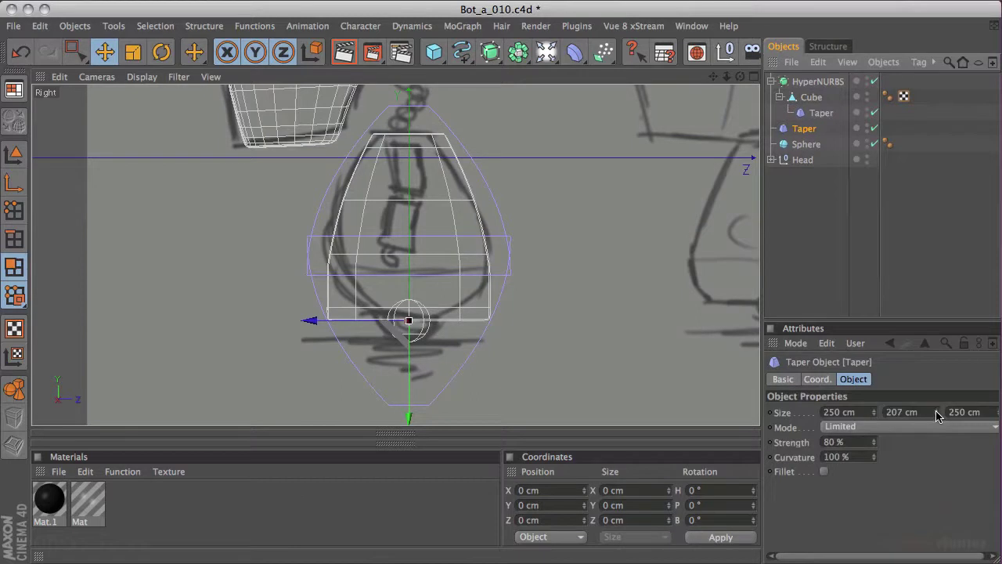
left_click_drag(939, 415, 909, 518)
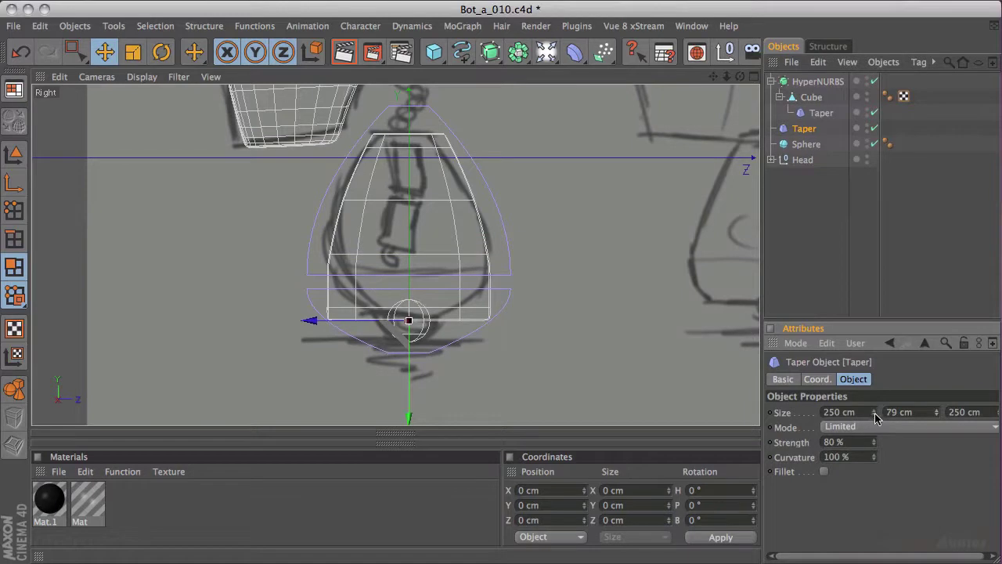
left_click_drag(875, 425, 872, 444)
left_click_drag(913, 557, 985, 510)
mouse_move(996, 417)
left_mouse_down()
mouse_move(996, 444)
mouse_move(992, 435)
left_mouse_up()
middle_click(545, 334)
middle_click(653, 344)
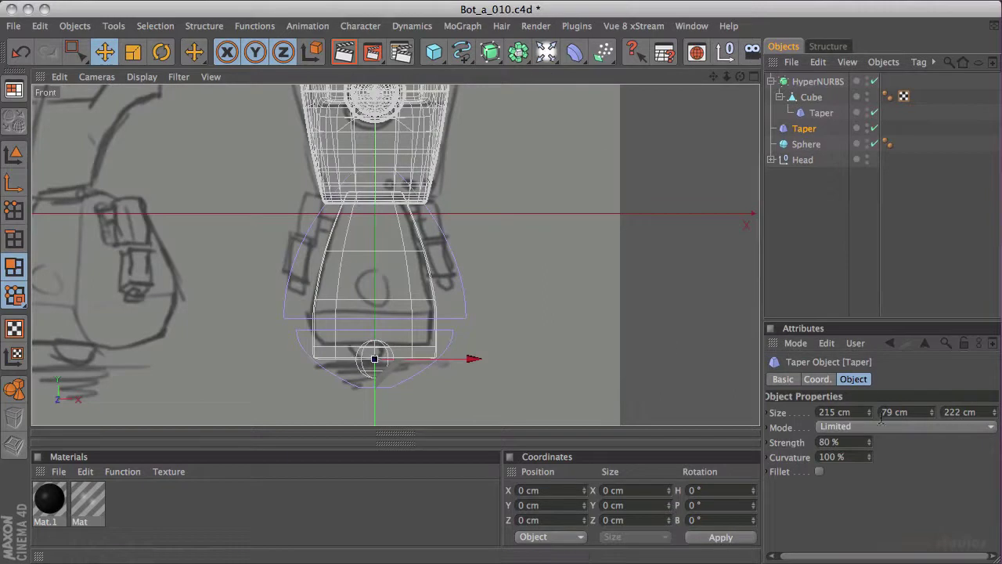
left_click_drag(873, 414, 861, 387)
- Make the lower Taper a child of the body cube and set its strength to 92 %
left_click_drag(810, 129, 822, 124)
middle_click(542, 253)
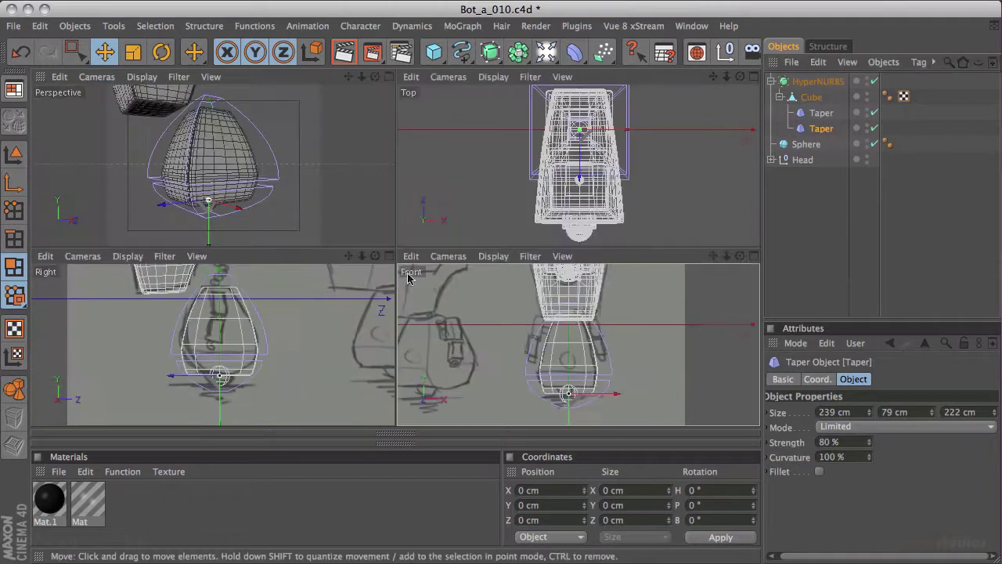
middle_click(347, 329)
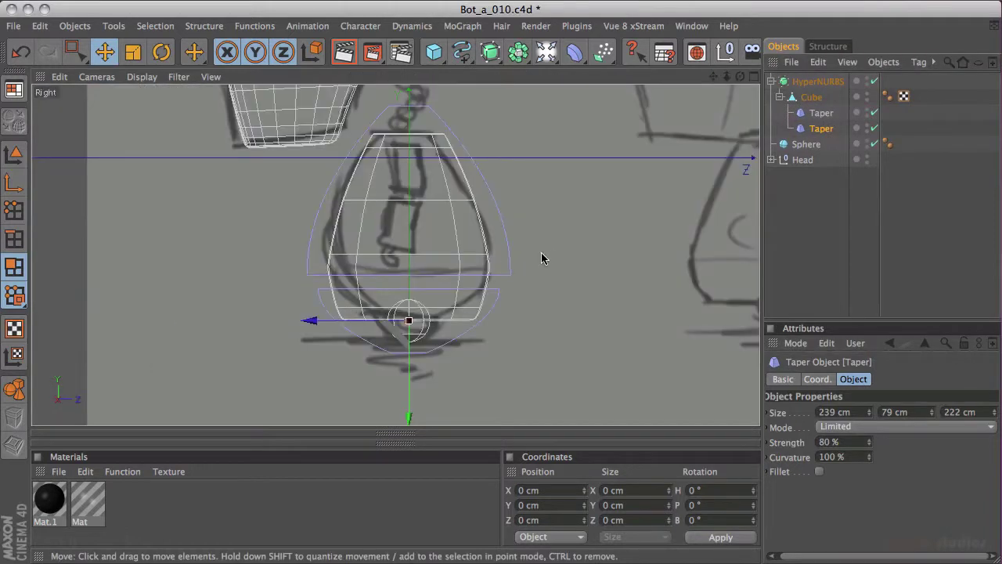
mouse_move(869, 446)
left_mouse_down()
mouse_move(869, 407)
mouse_move(864, 437)
left_mouse_up()
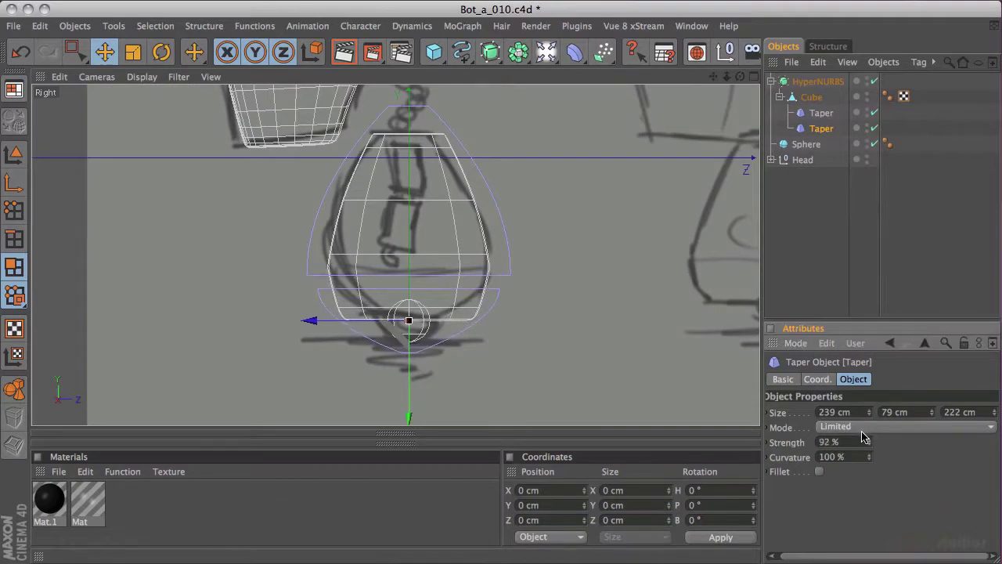
- Inspect the body's shape from several angles in perspective with the body cube selected
middle_click(617, 301)
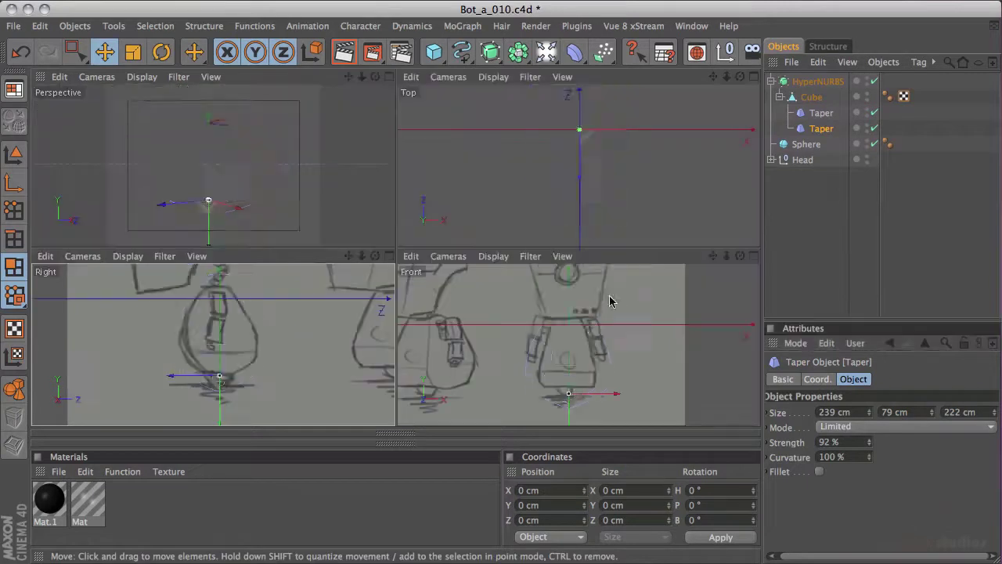
middle_click(358, 189)
left_click_drag(393, 163, 481, 144, "alt")
left_click_drag(569, 193, 562, 118, "alt")
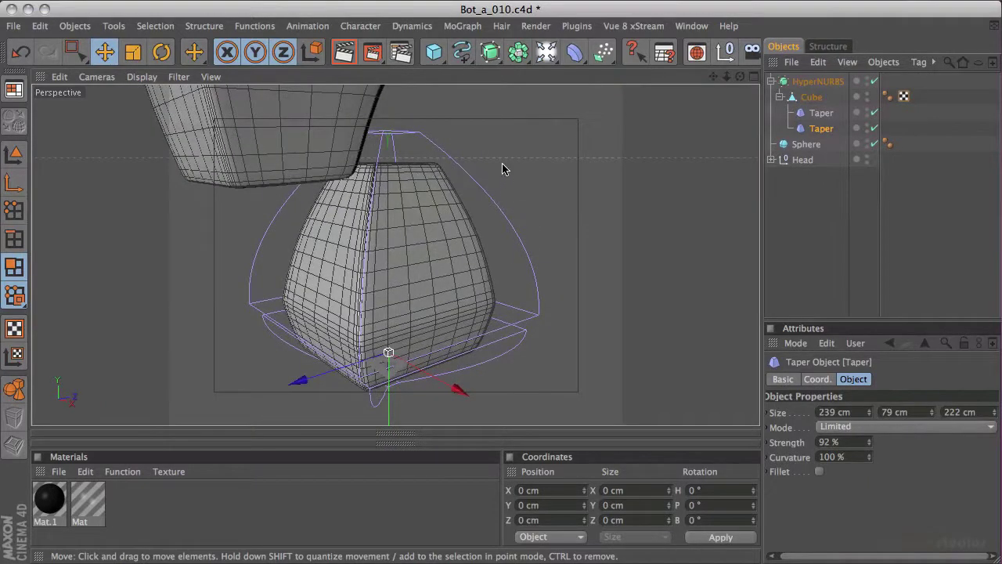
left_click_drag(559, 215, 735, 84, "alt")
left_click(811, 97)
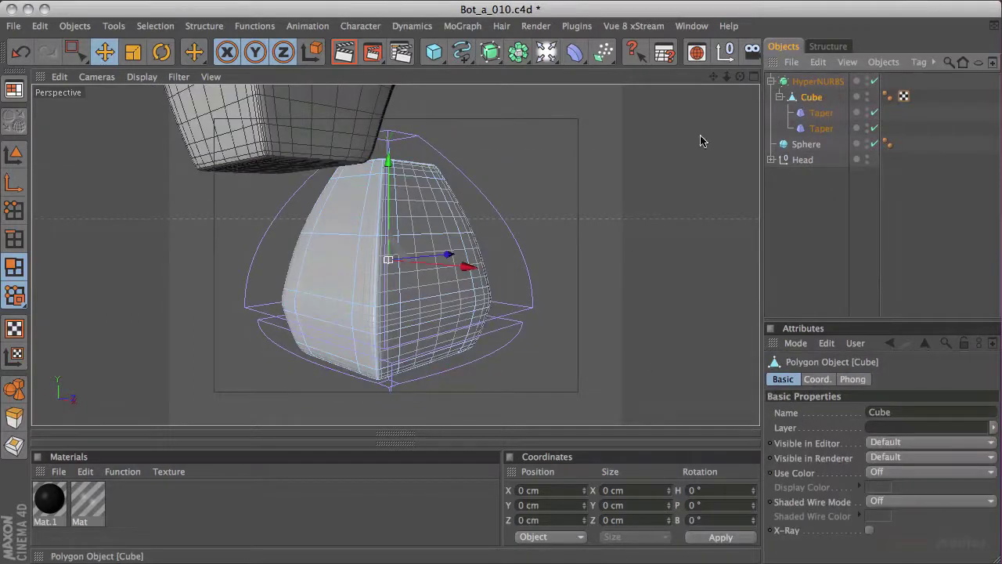
left_click_drag(556, 221, 646, 133, "alt")
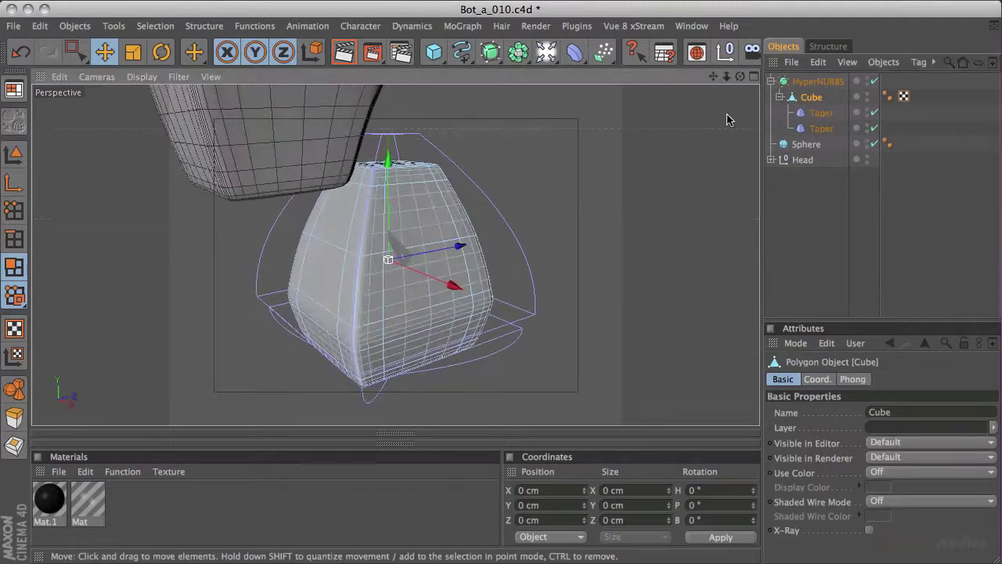
left_click_drag(541, 162, 619, 217, "alt")
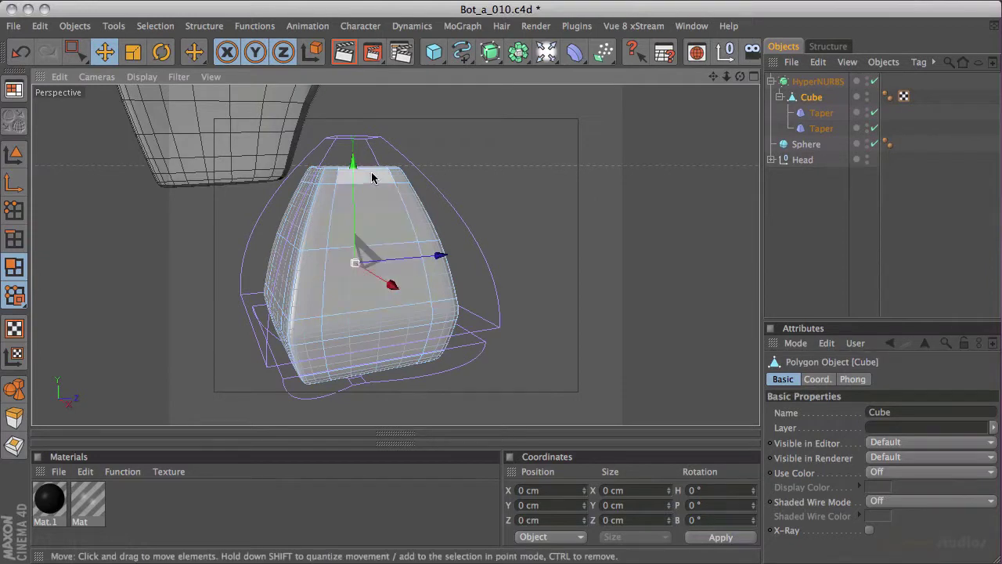
- Compare the body with the reference sketches in the side view and recheck its form in perspective
middle_click(561, 249)
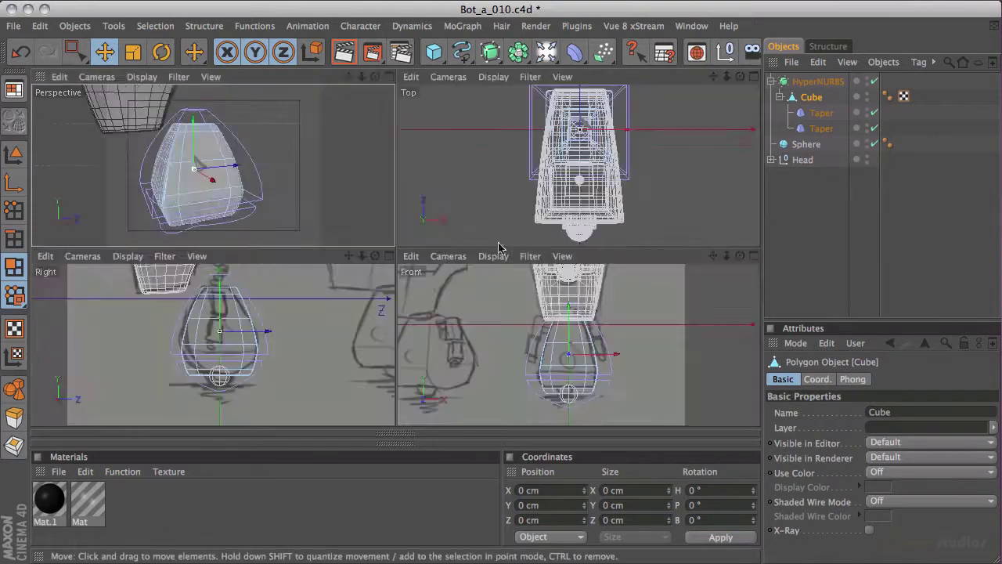
middle_click(329, 301)
middle_click_drag(583, 218, 243, 271, "alt")
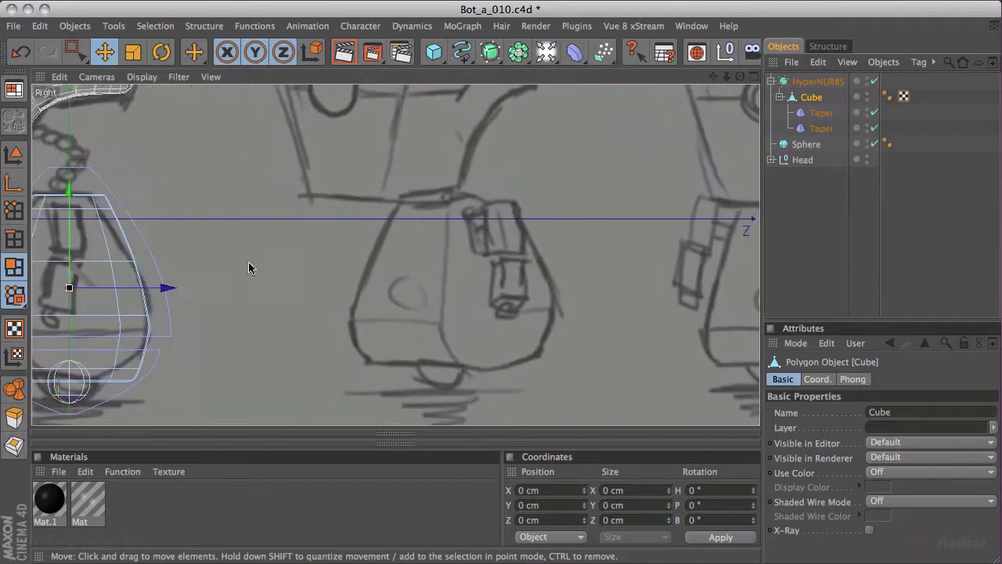
scroll(482, 219, "down", 6)
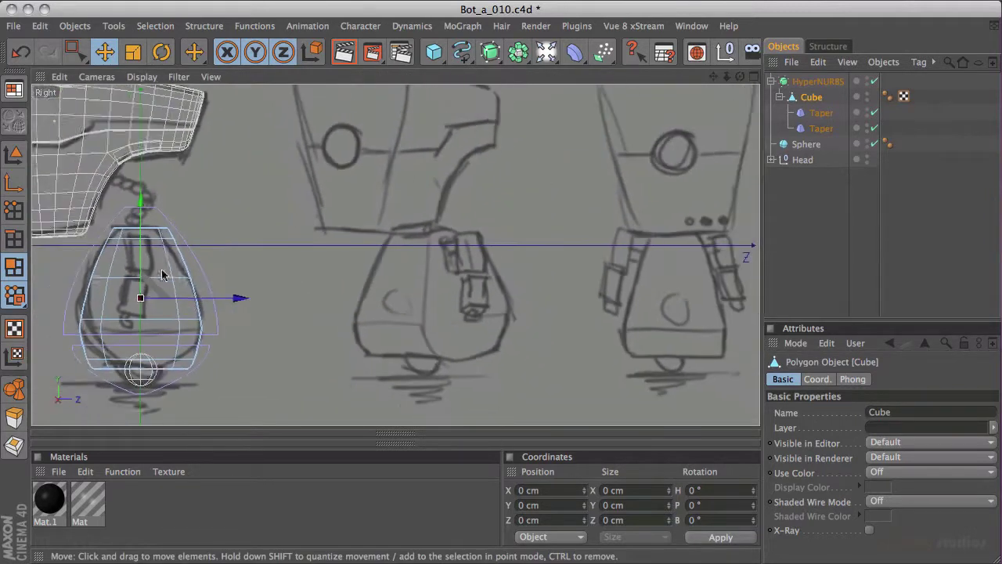
middle_click_drag(435, 225, 395, 225, "alt")
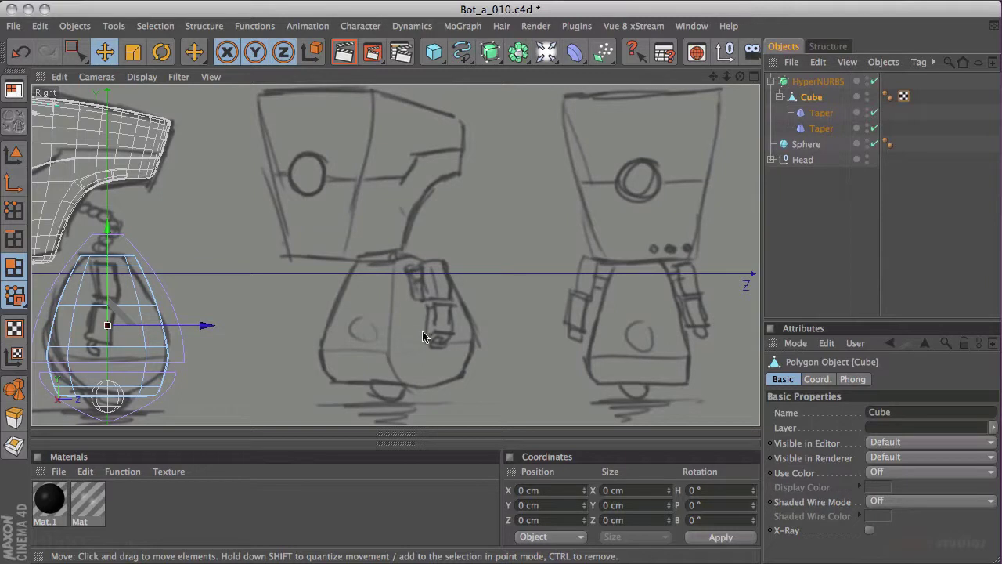
middle_click(413, 267)
middle_click(388, 196)
mouse_move(494, 220)
left_mouse_down("alt")
mouse_move(489, 205)
mouse_move(514, 170)
left_mouse_up("alt")
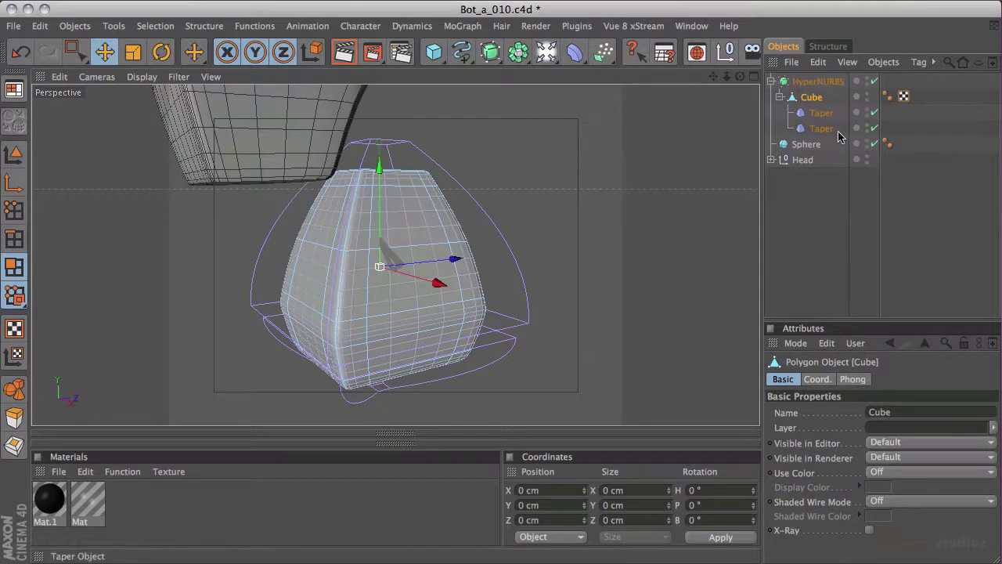
- Bake the cube and both Tapers into a new mesh with Current State to Object and delete the originals
left_click_drag(838, 134, 800, 92)
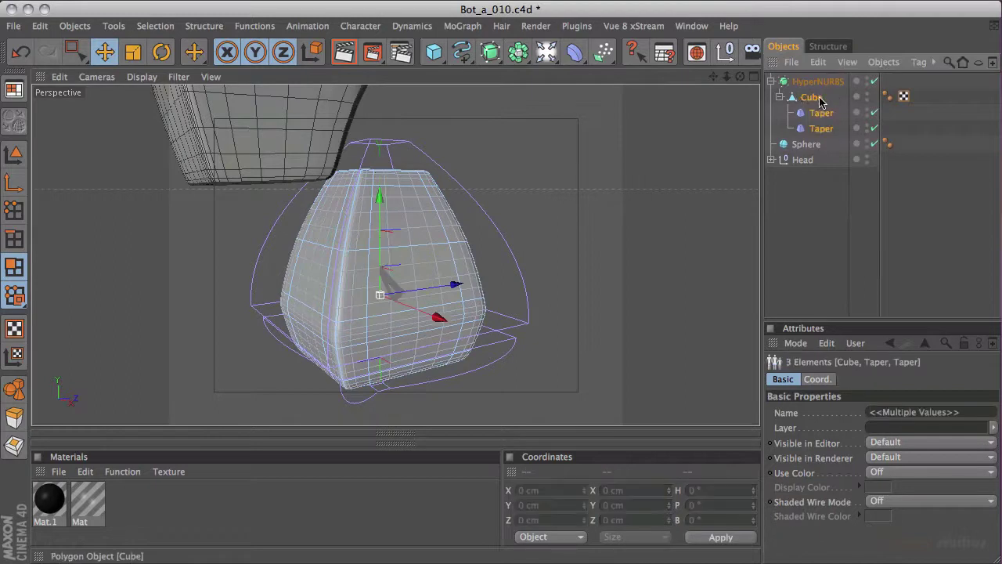
right_click(822, 117)
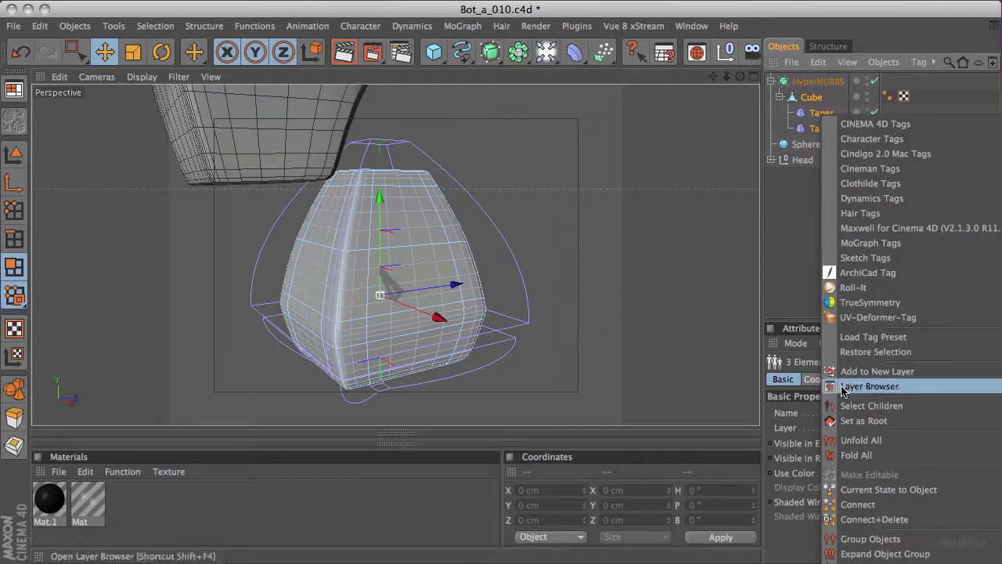
left_click(859, 489)
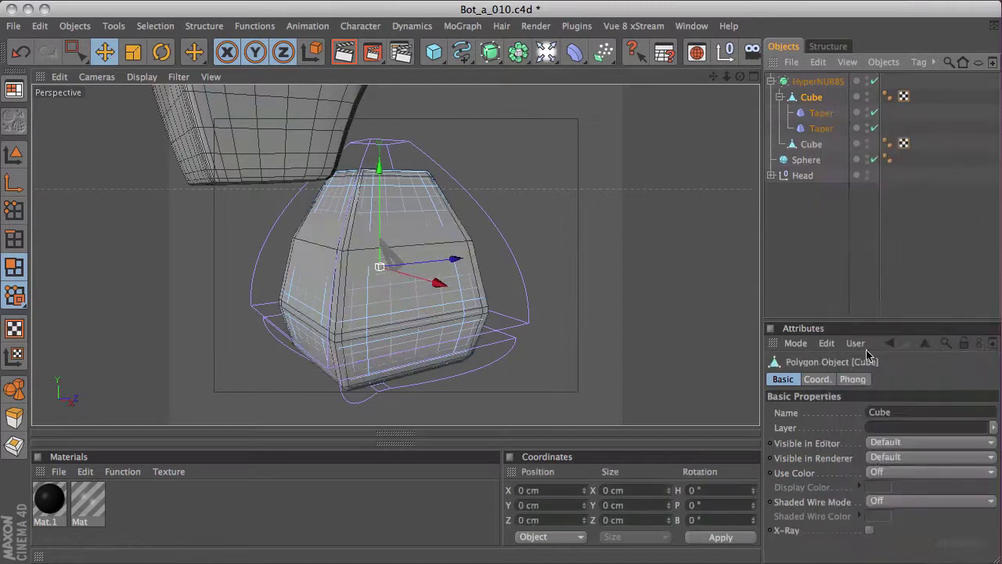
left_click_drag(826, 130, 802, 95)
key("Delete")
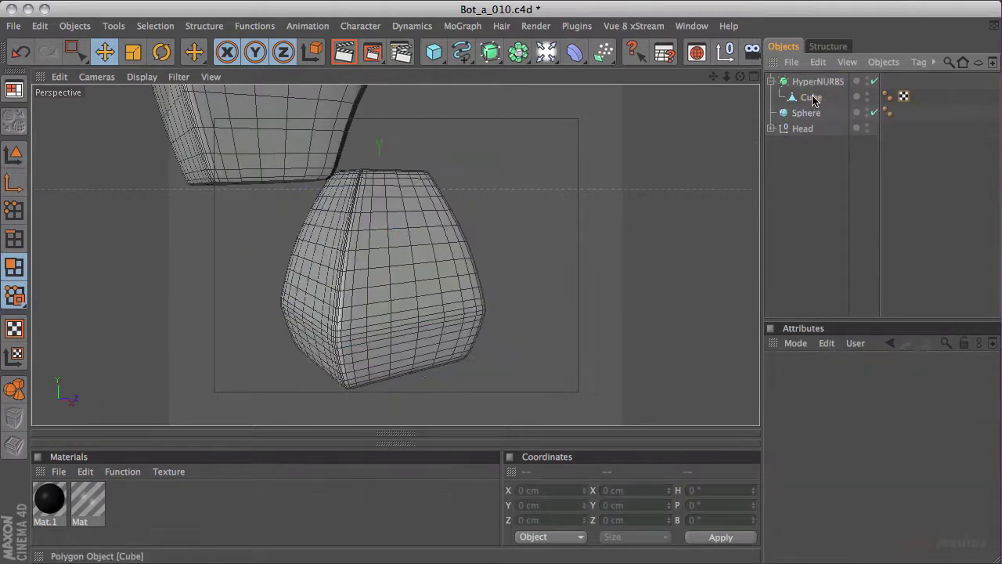
- Rename the HyperNURBS object containing the baked cube as Body
left_click(813, 98)
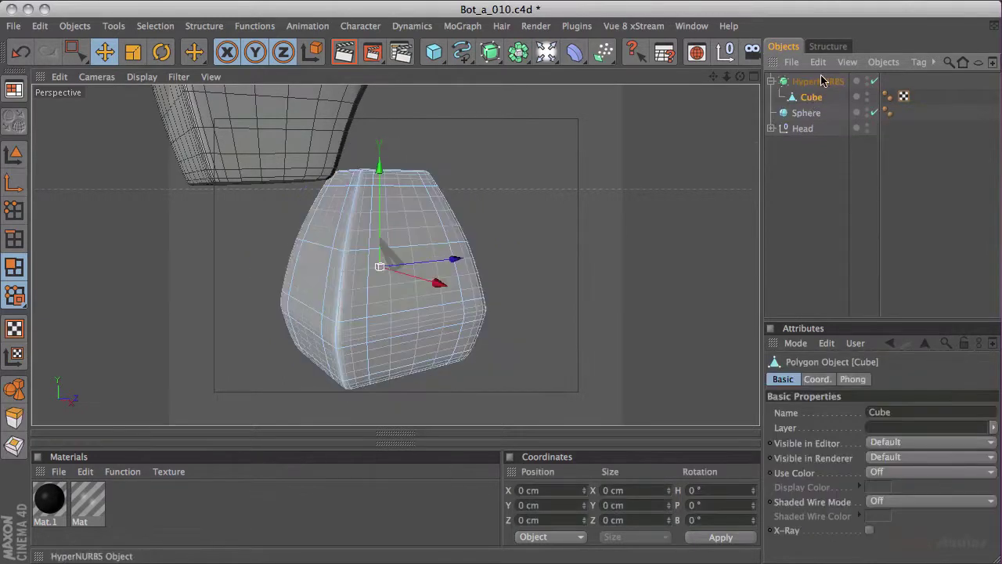
double_click(819, 82)
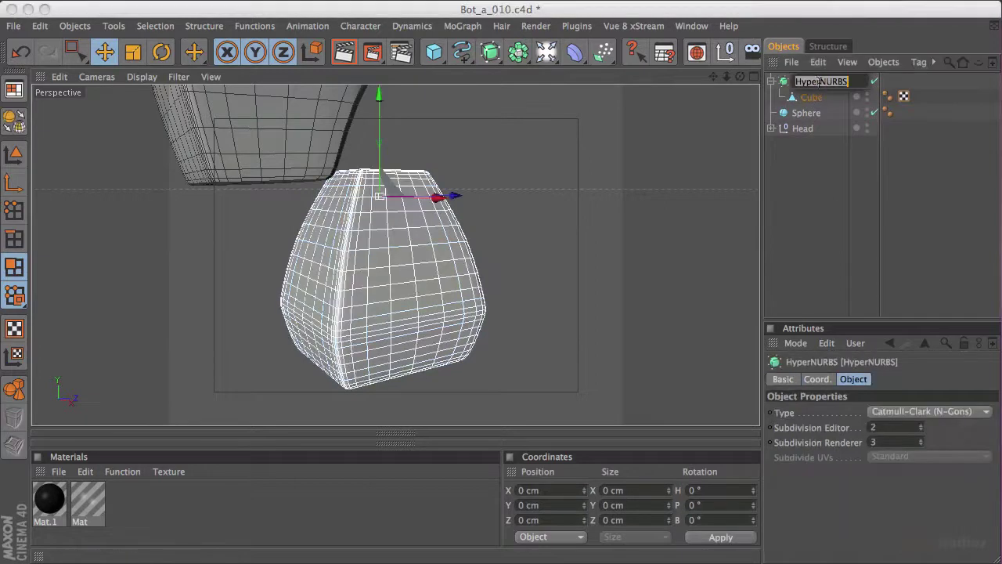
type("Body")
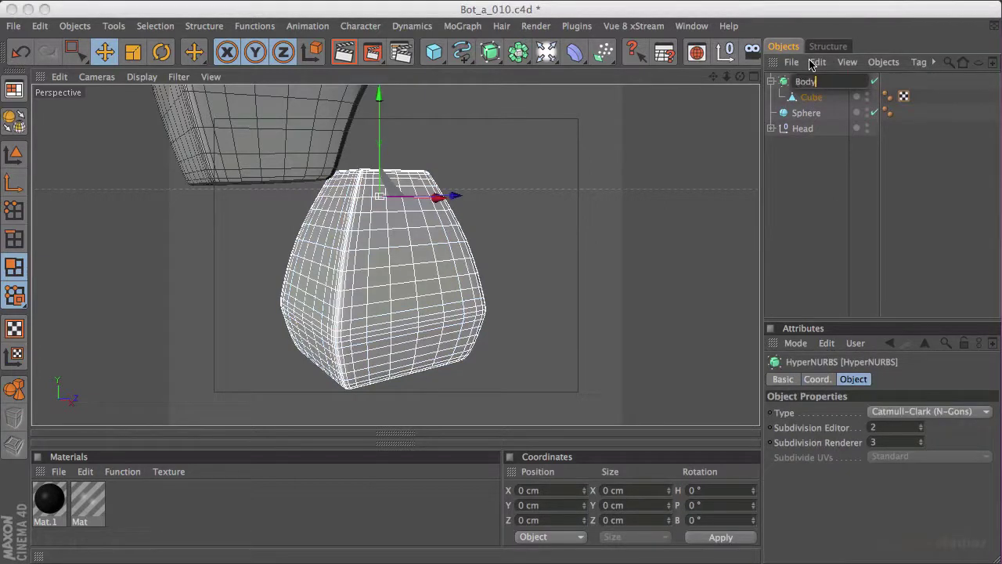
key("Return")
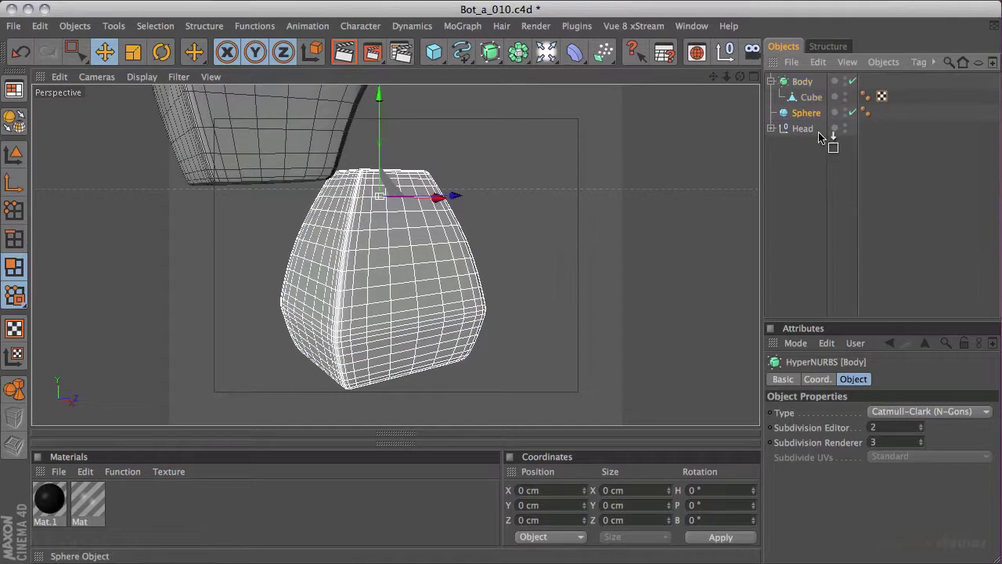
- Move the sphere below Head in the object hierarchy and rename it Trackball
left_click_drag(806, 114, 816, 152)
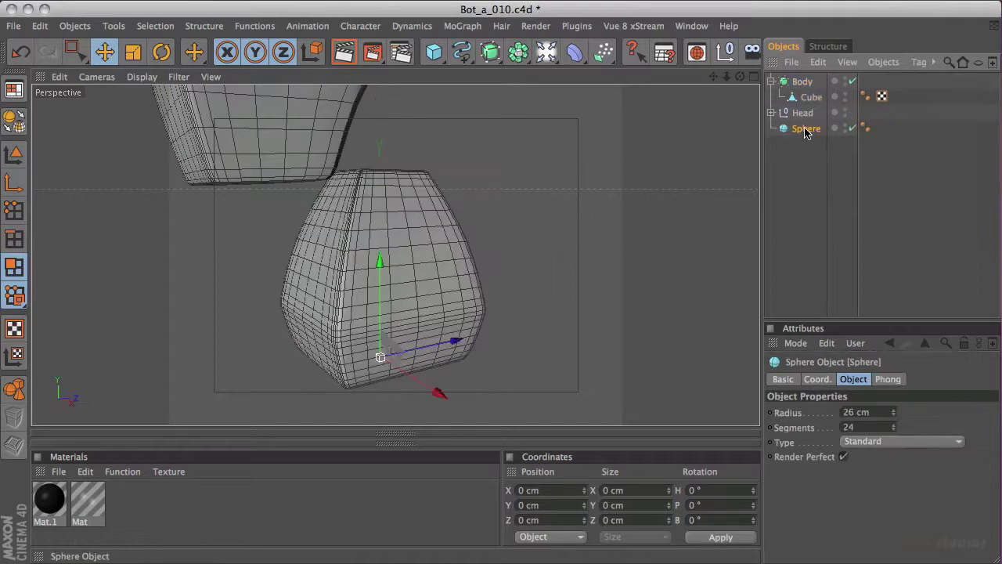
double_click(805, 129)
type("Ar")
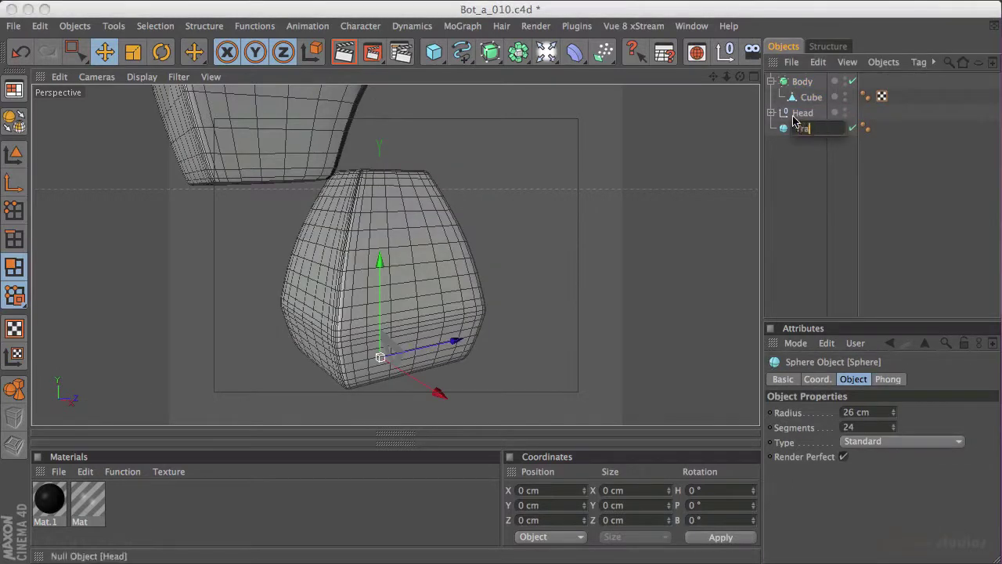
key("Return")
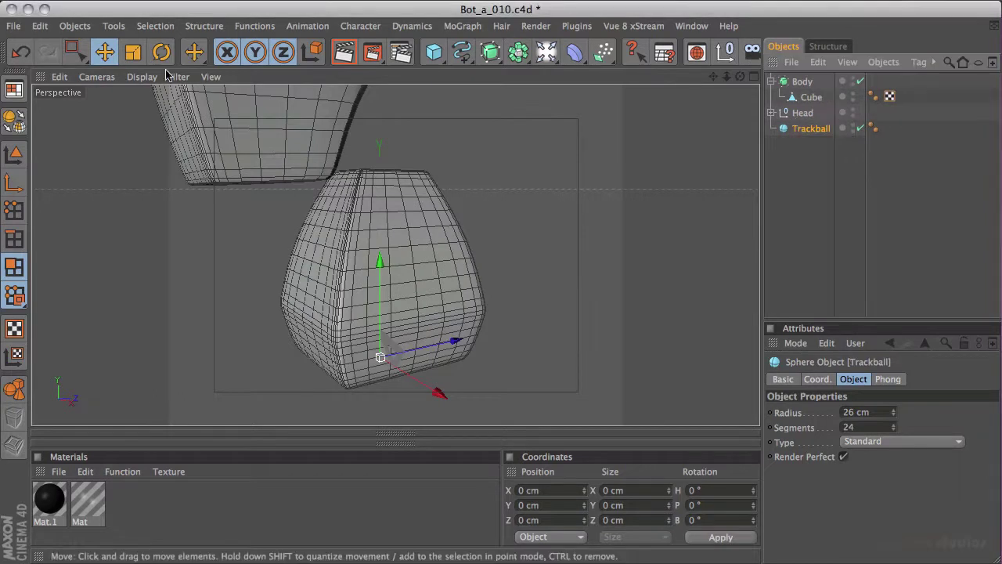
- Save the scene as a new incremental version
left_click(14, 26)
left_click(93, 177)
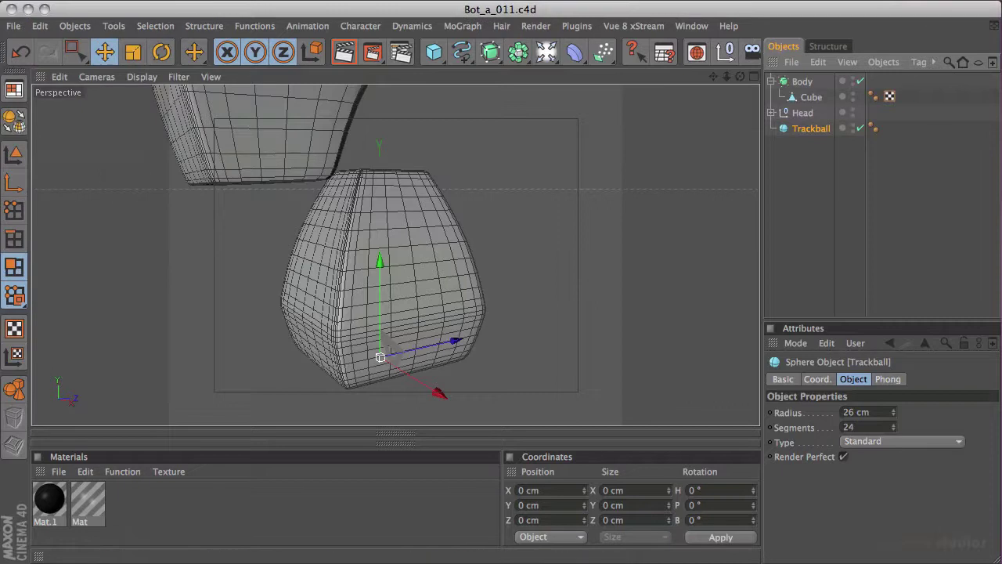
- Inspect the body's smoothed mesh in the perspective view from several angles, including close up
left_click(832, 38)
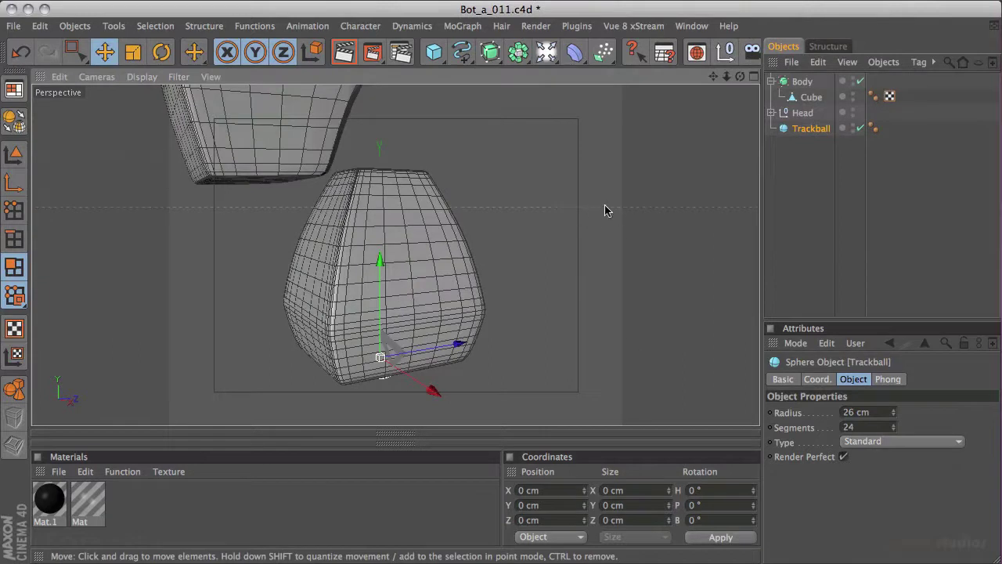
left_click_drag(619, 211, 566, 176, "alt")
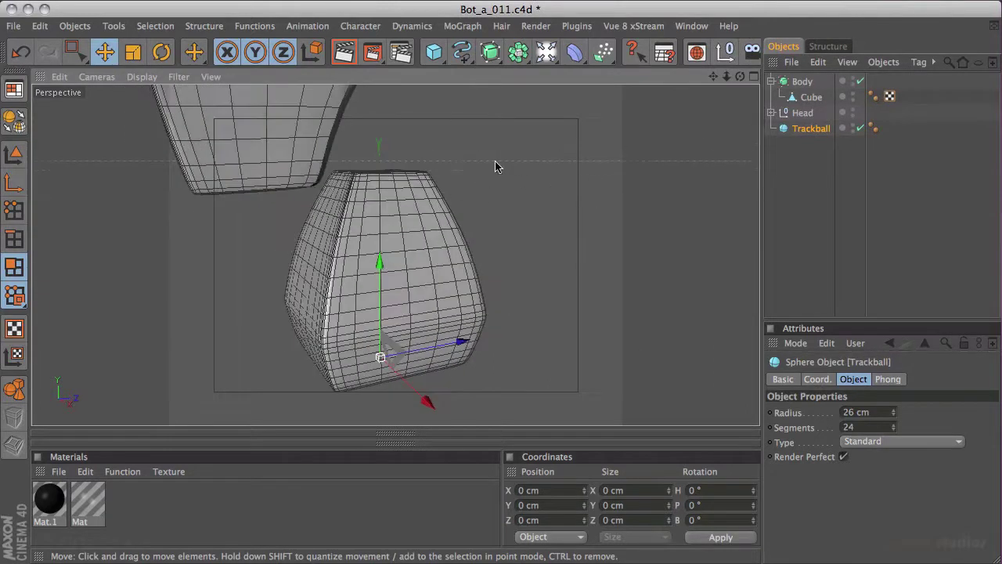
mouse_move(503, 198)
left_mouse_down("alt")
mouse_move(548, 177)
mouse_move(515, 185)
left_mouse_up("alt")
right_click_drag(358, 248, 720, 117, "alt")
mouse_move(459, 165)
left_mouse_down("alt")
mouse_move(465, 196)
mouse_move(538, 167)
mouse_move(462, 165)
left_mouse_up("alt")
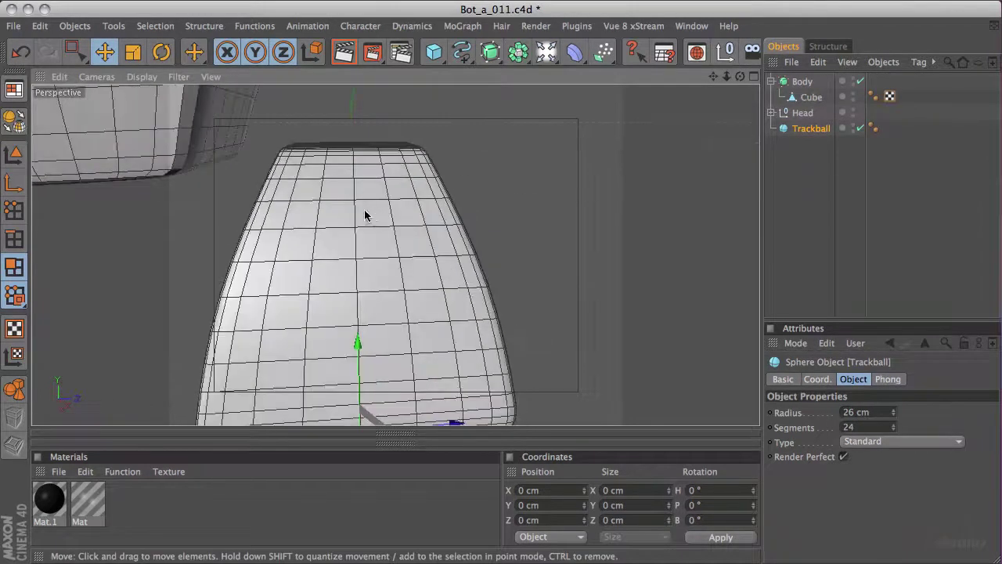
left_click_drag(617, 176, 405, 199, "alt")
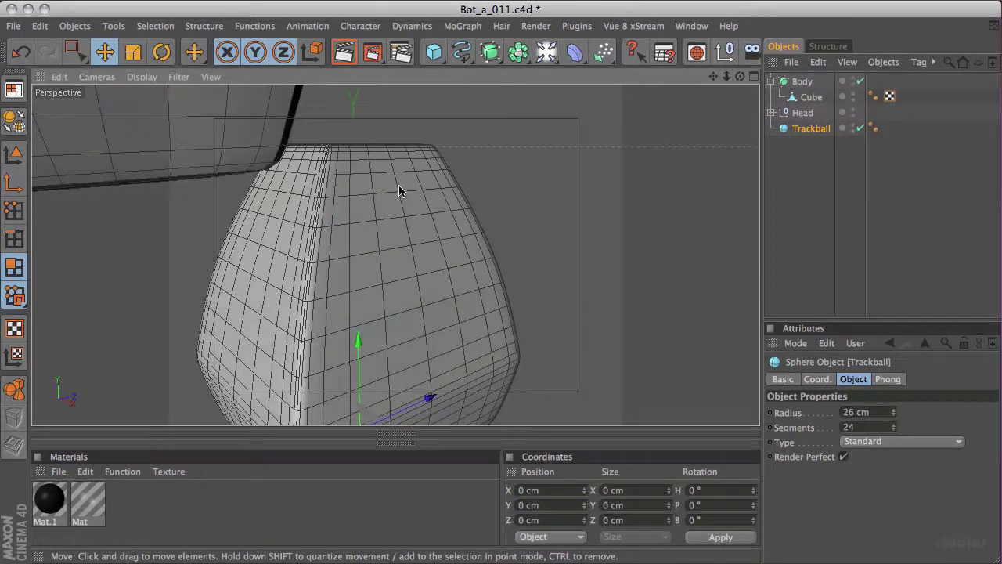
left_click_drag(511, 174, 376, 210, "alt")
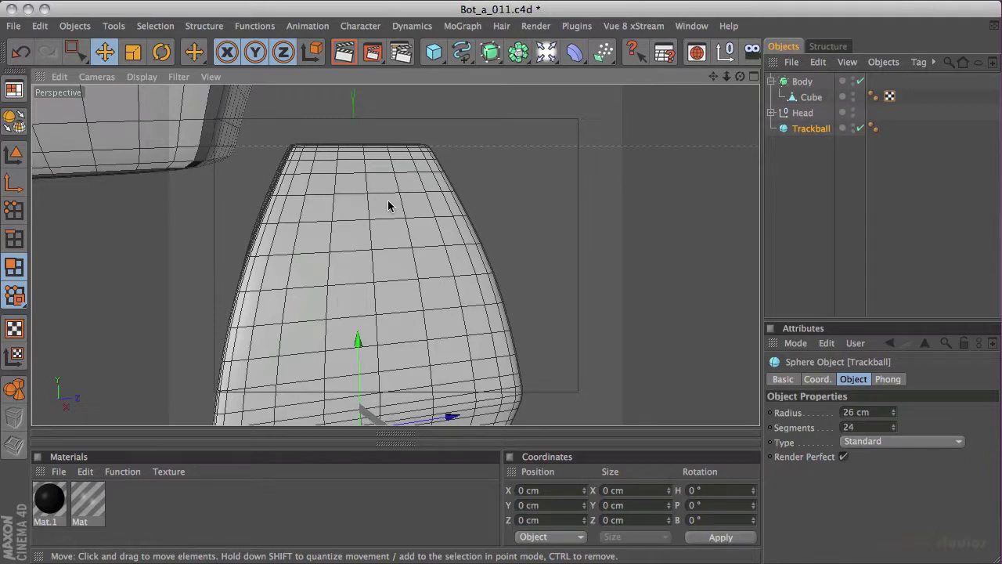
left_click_drag(561, 181, 384, 203, "alt")
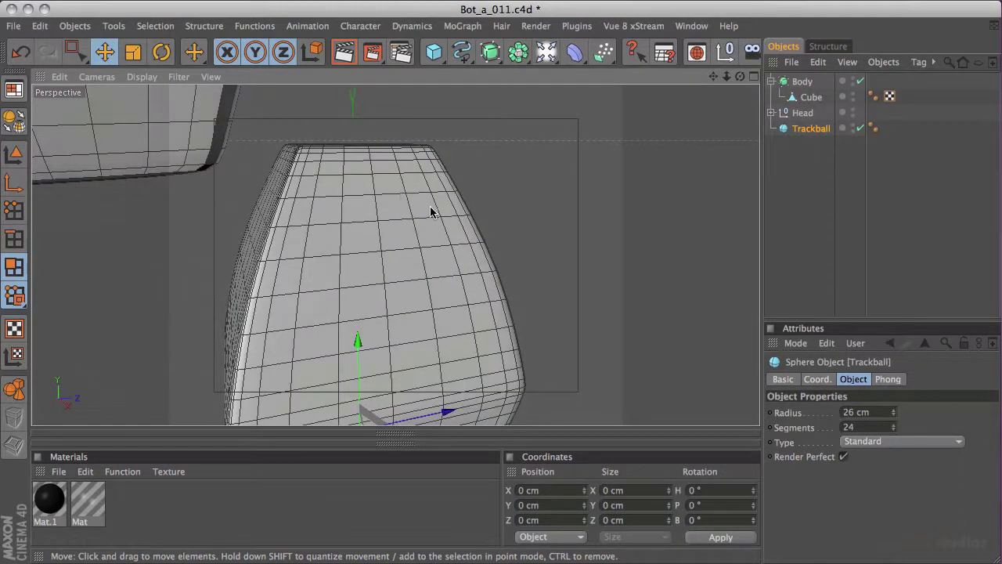
left_click_drag(584, 210, 582, 156, "alt")
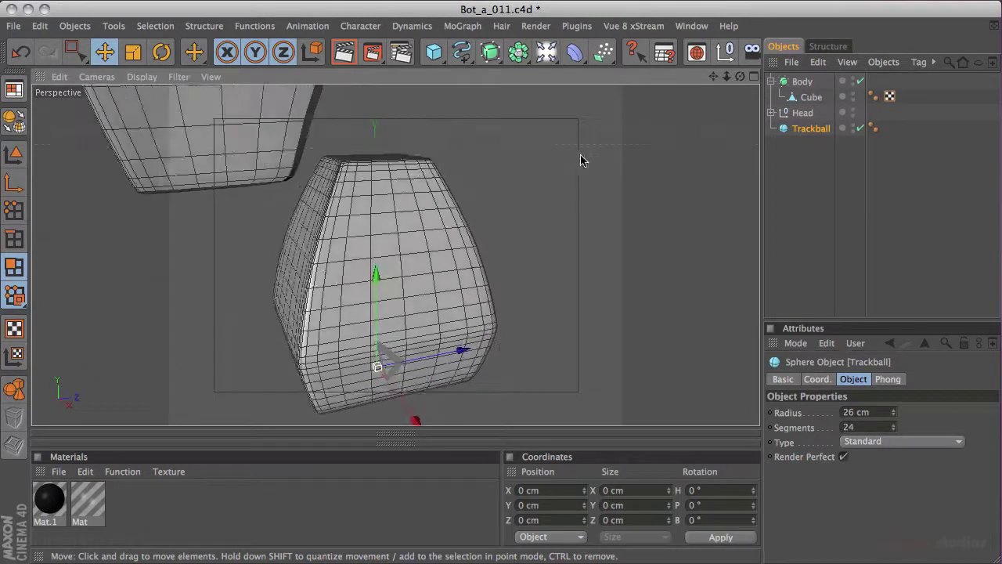
- Set the Body HyperNURBS renderer subdivision to 2 and make the object editable
left_click(828, 82)
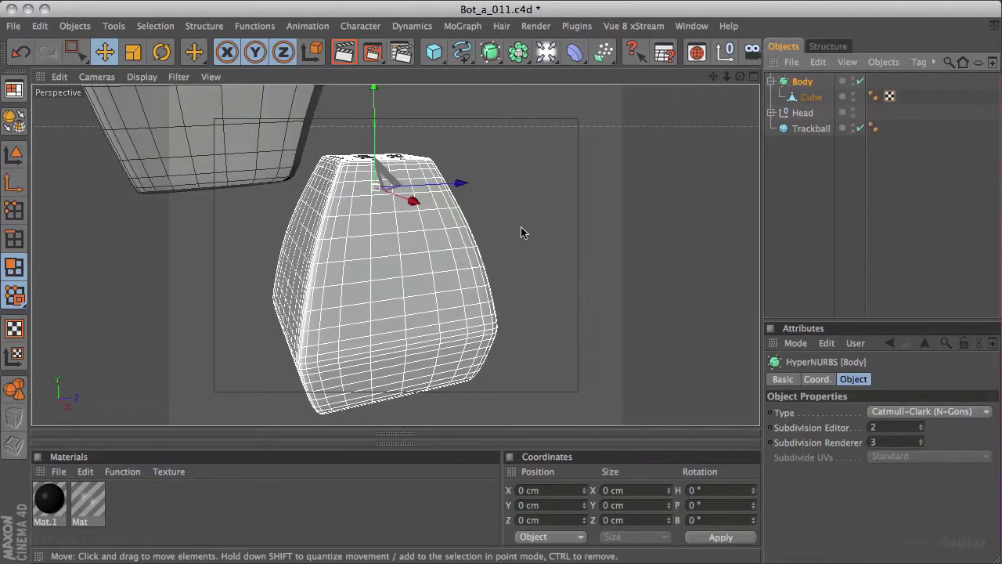
left_click(922, 444)
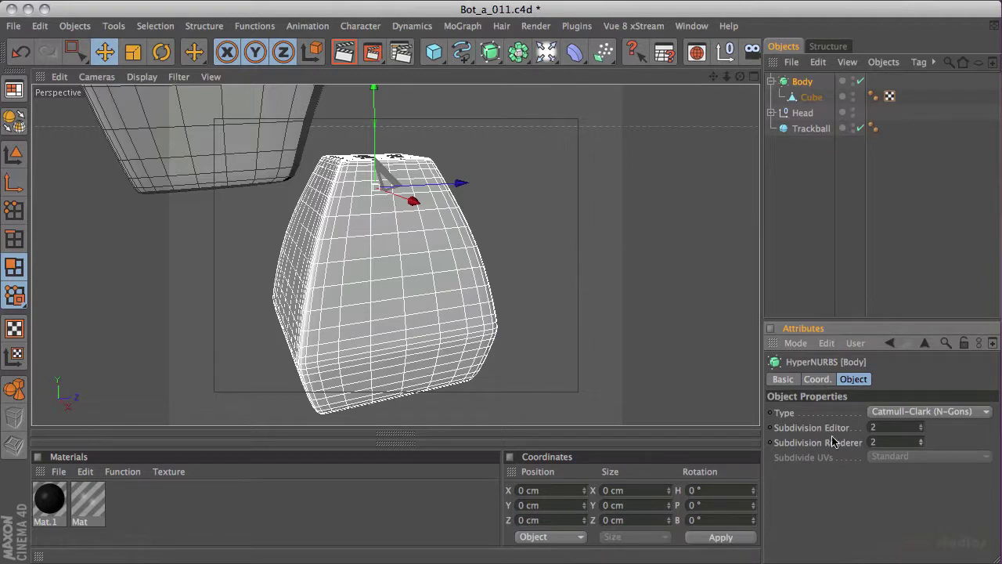
key("c")
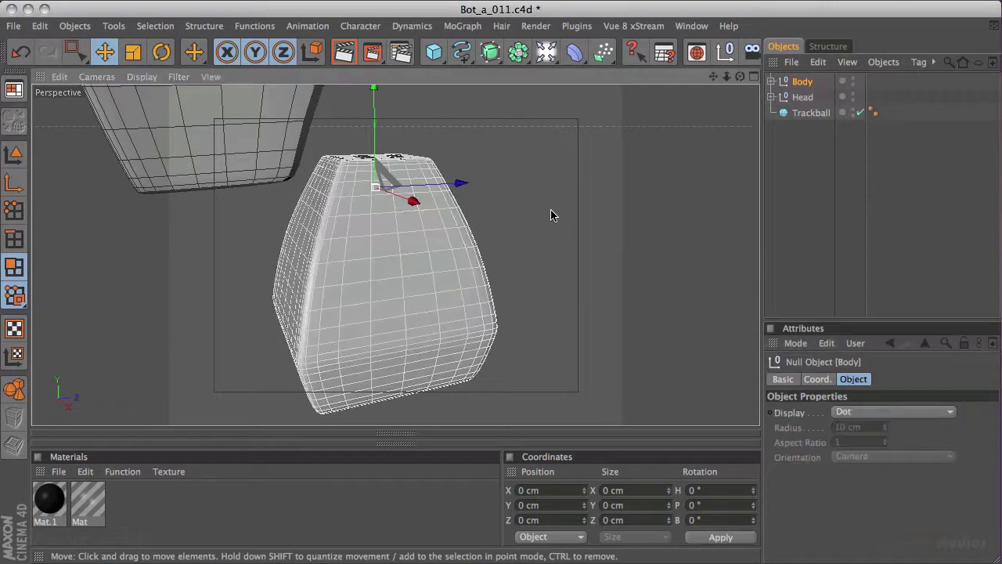
- Take the Cube mesh out of the Body null and delete the empty null
left_click(771, 81)
left_click(810, 98)
left_click_drag(810, 98, 815, 104)
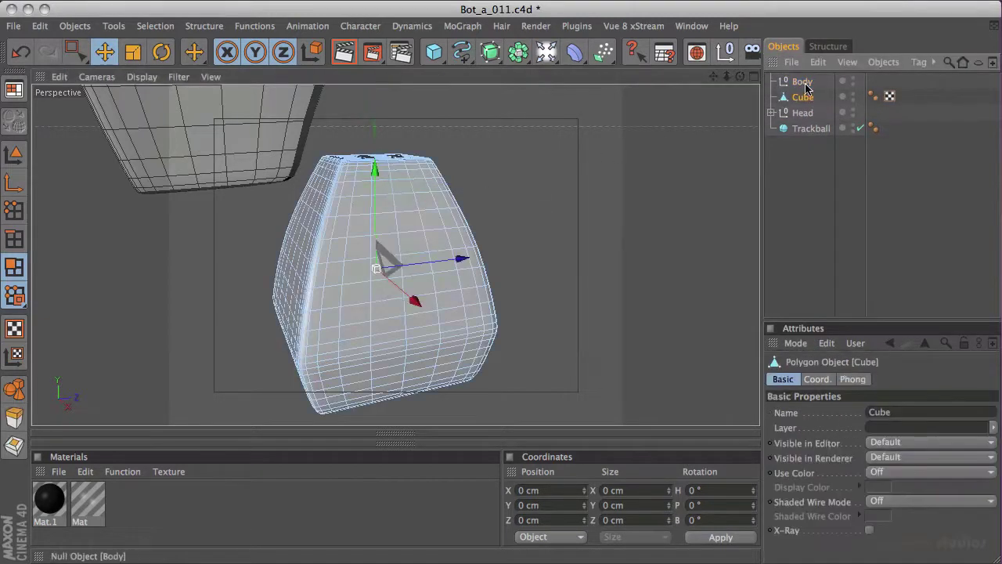
left_click(806, 82)
key("Delete")
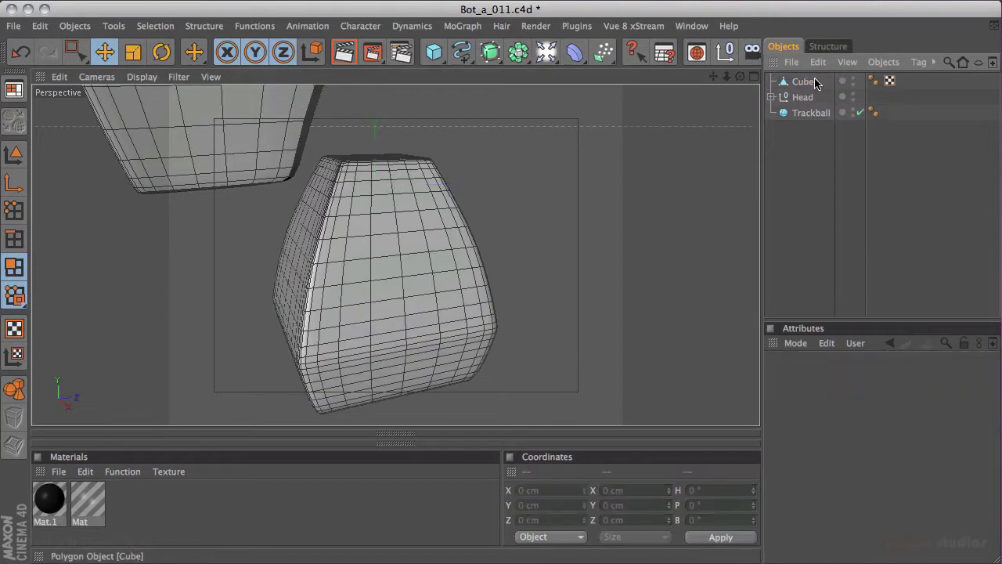
- Rename the Cube polygon object as Body
double_click(806, 82)
type("B")
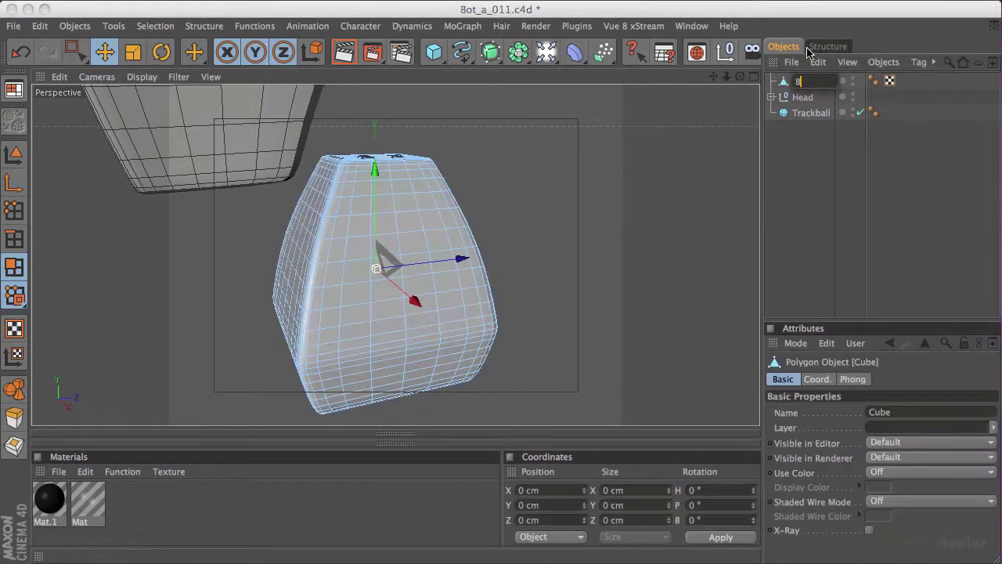
type("ody")
key("Return")
- Set Live Selection to include hidden elements, with the body framed in the enlarged Right view
left_click_drag(503, 137, 455, 170, "alt")
right_click_drag(425, 188, 592, 120, "alt")
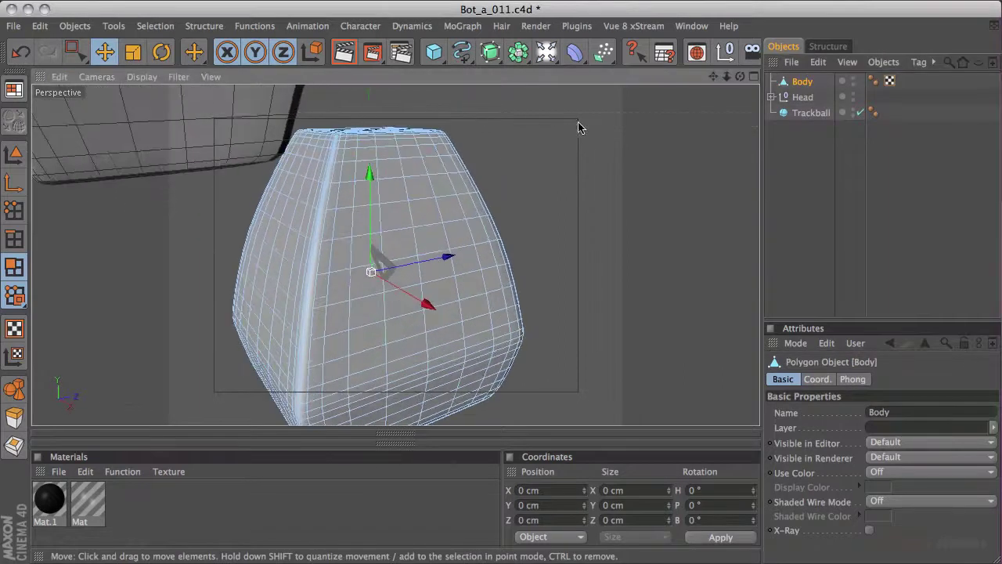
left_click_drag(615, 180, 494, 152, "alt")
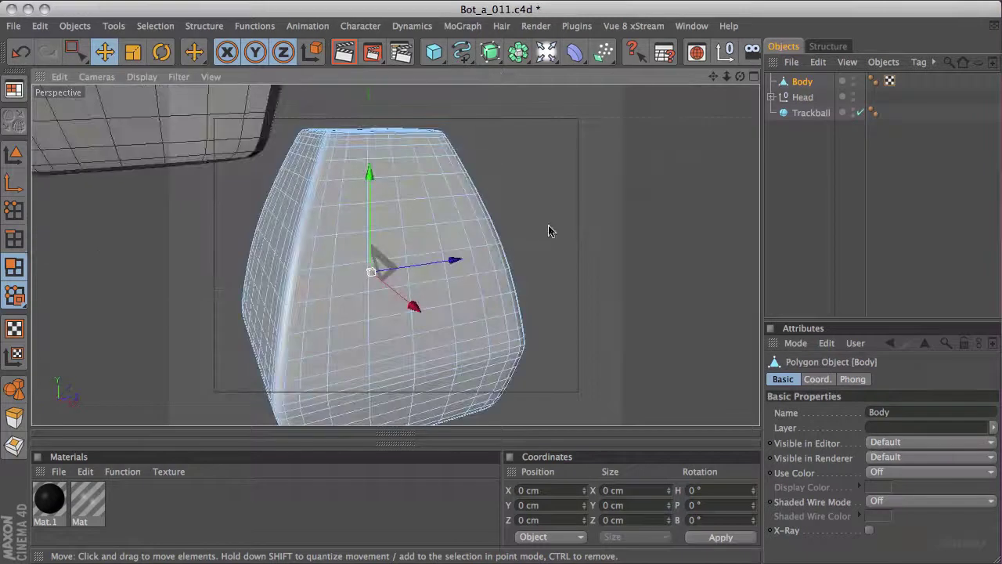
middle_click(549, 219)
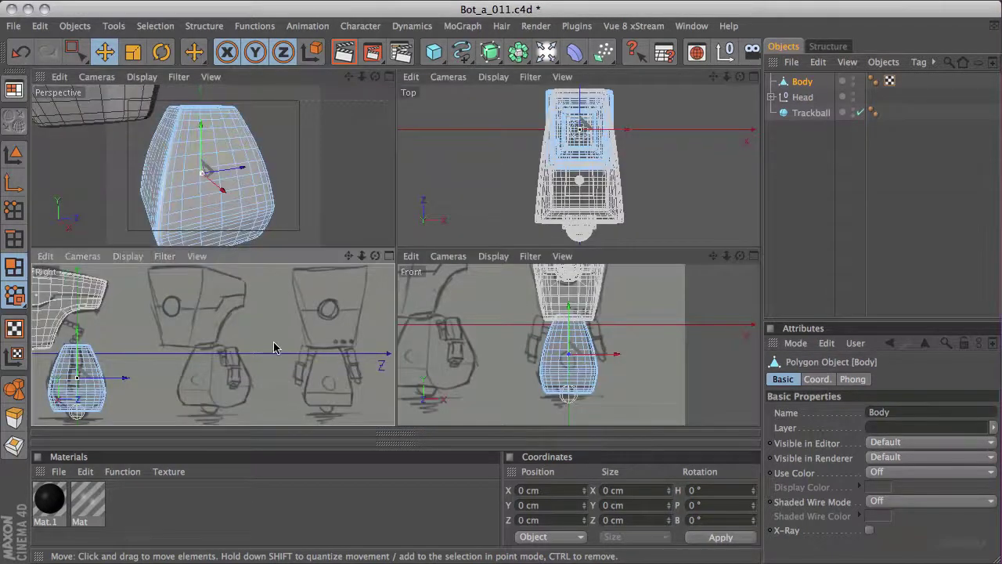
middle_click(264, 341)
middle_click_drag(262, 303, 502, 253, "alt")
right_click_drag(271, 249, 340, 201, "alt")
middle_click_drag(340, 201, 464, 209, "alt")
scroll(464, 207, "up", 5)
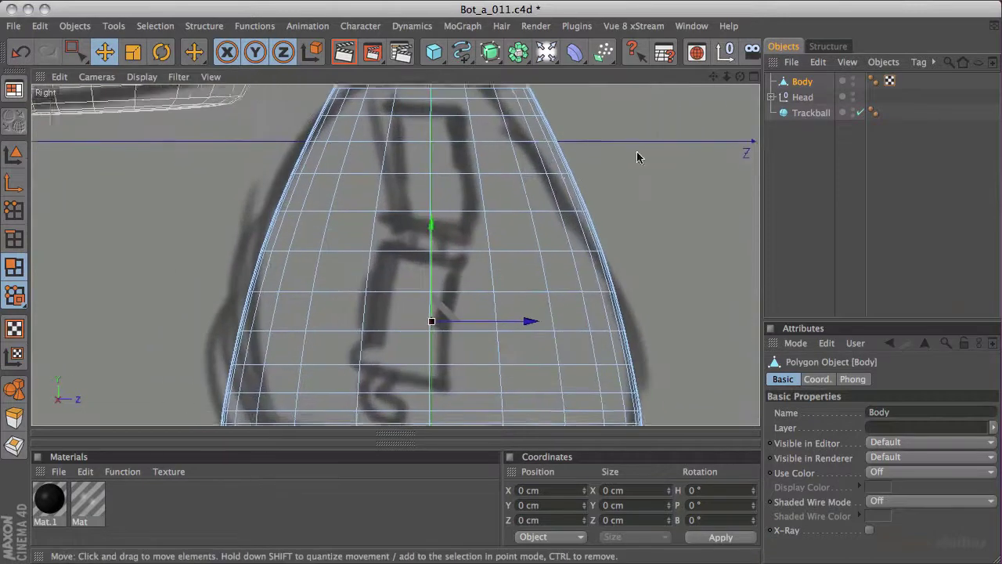
left_click(74, 52)
left_click(97, 67)
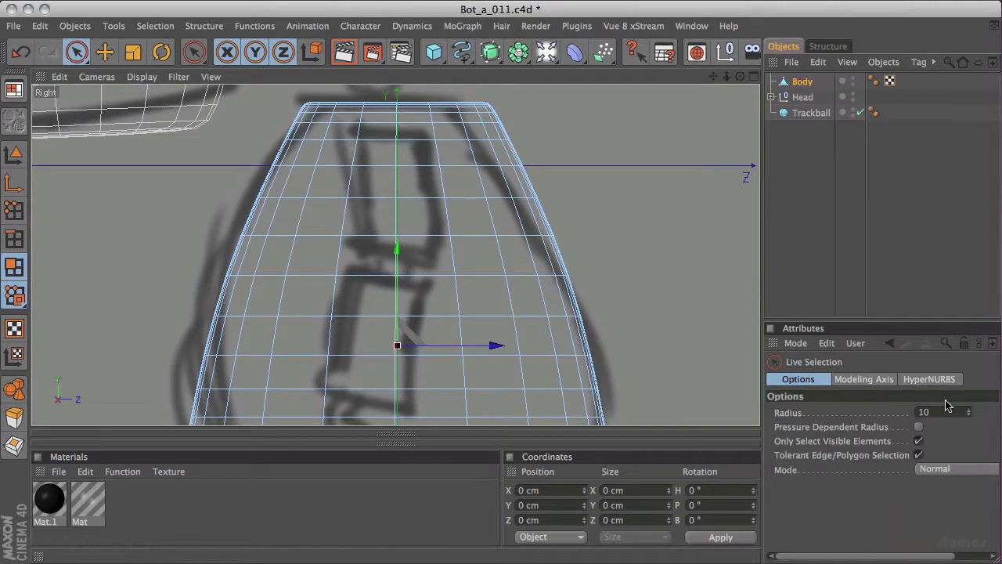
left_click(921, 441)
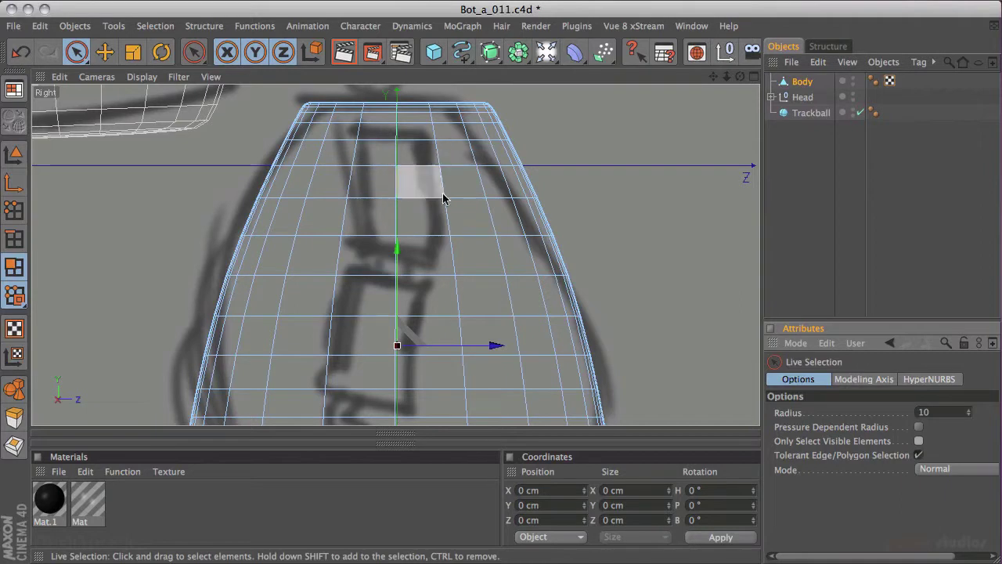
- Select the body's two vertical point rows flanking its centre line, from the third horizontal loop down to above the widest part
left_click(16, 210)
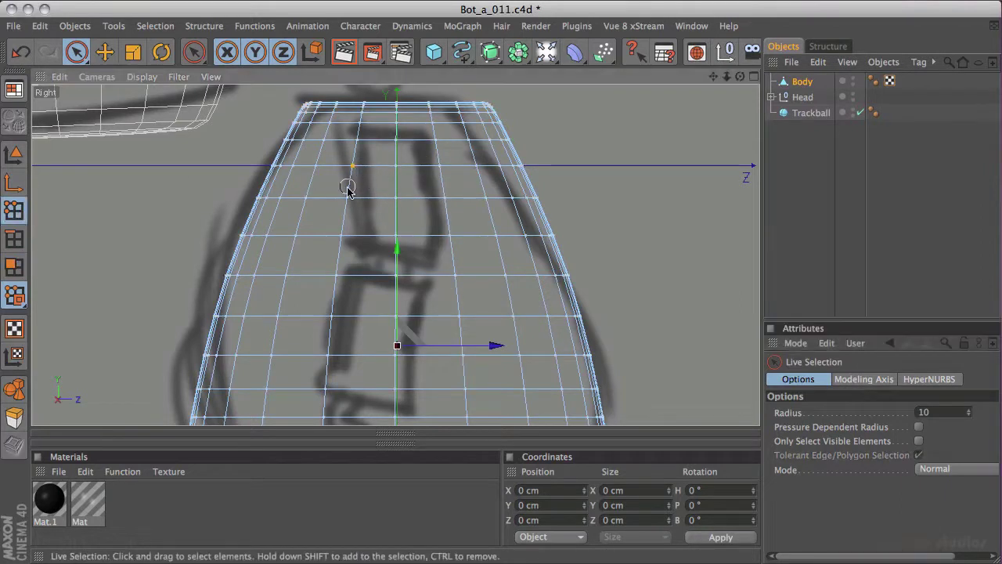
mouse_move(343, 218)
left_mouse_down()
mouse_move(360, 148)
mouse_move(327, 357)
left_mouse_up()
middle_click_drag(540, 283, 546, 198, "alt")
right_click_drag(546, 198, 273, 214, "alt")
scroll(273, 213, "down", 1)
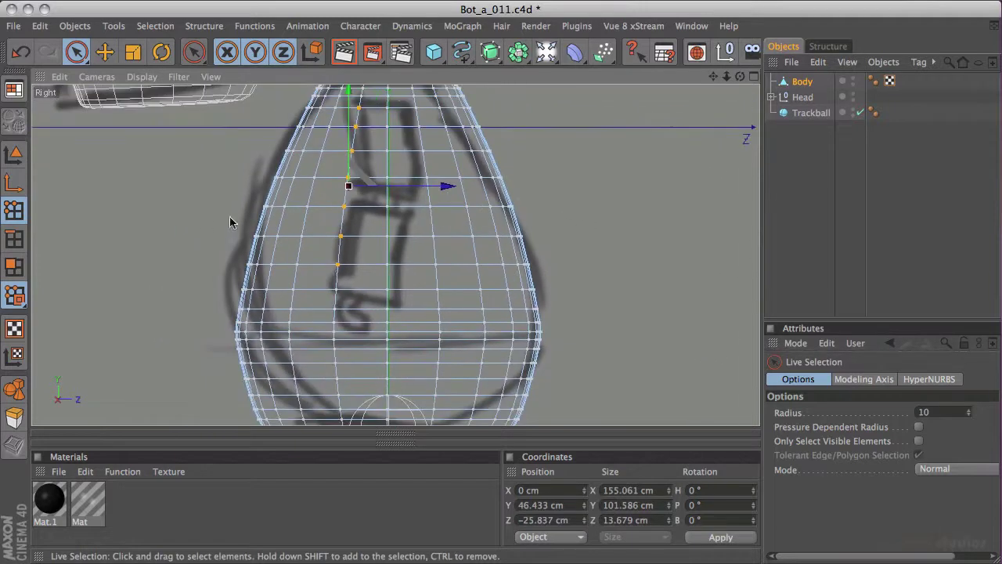
left_click(336, 291, "shift")
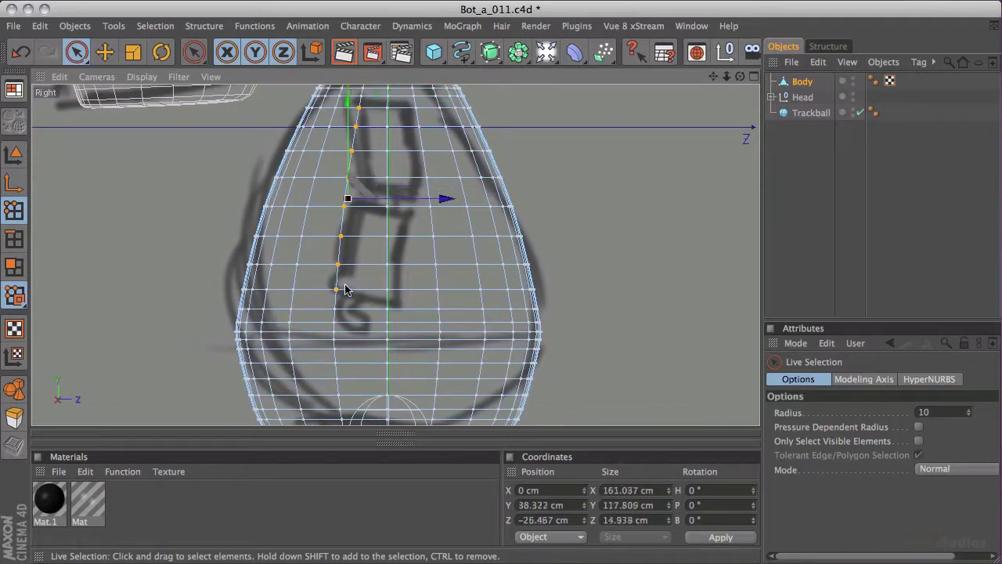
middle_click_drag(541, 157, 538, 235, "alt")
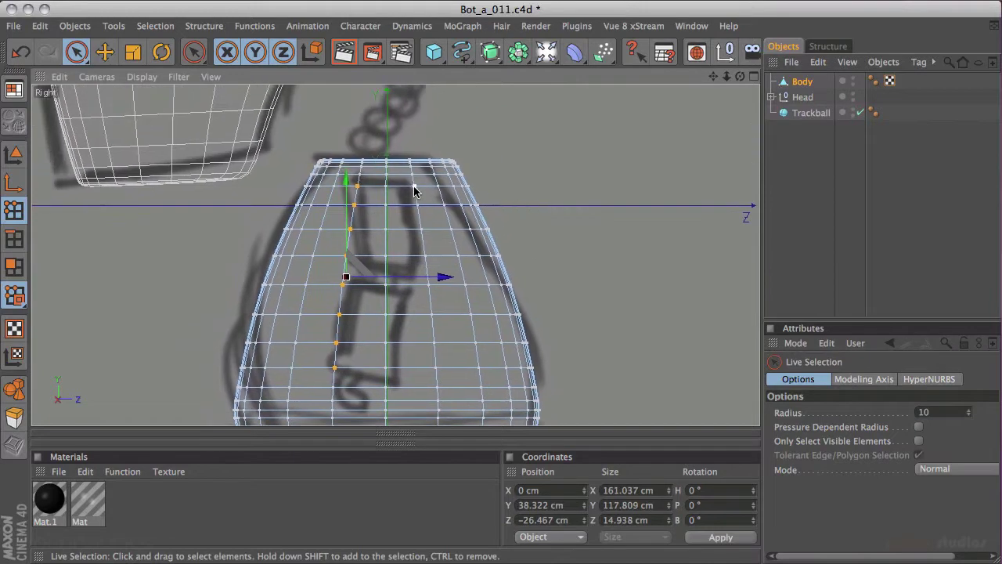
left_click_drag(410, 191, 435, 371, "shift")
- Scale the two selected point rows closer together along Z, to about 52 cm overall depth
key("t")
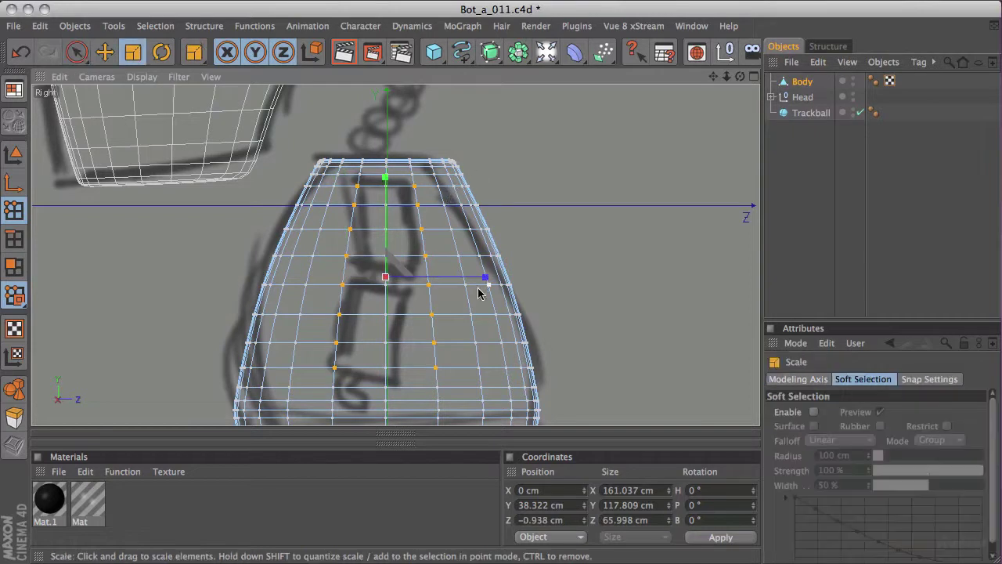
left_click_drag(482, 277, 1, 263)
left_click_drag(483, 275, 990, 248)
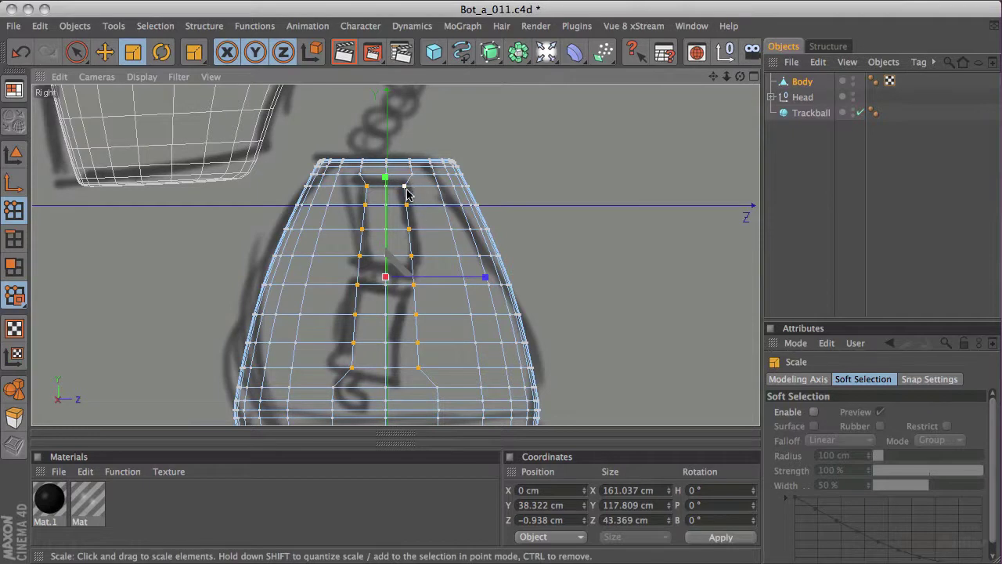
left_click_drag(486, 277, 570, 215)
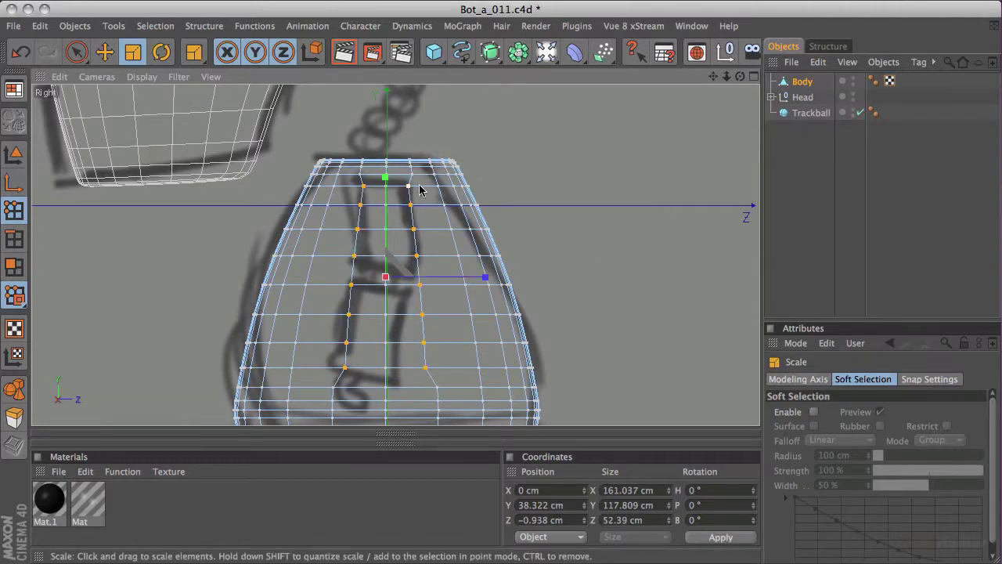
- Deselect the uppermost pair of selected points and scale the remaining rows along Z to about 48 cm
key("space")
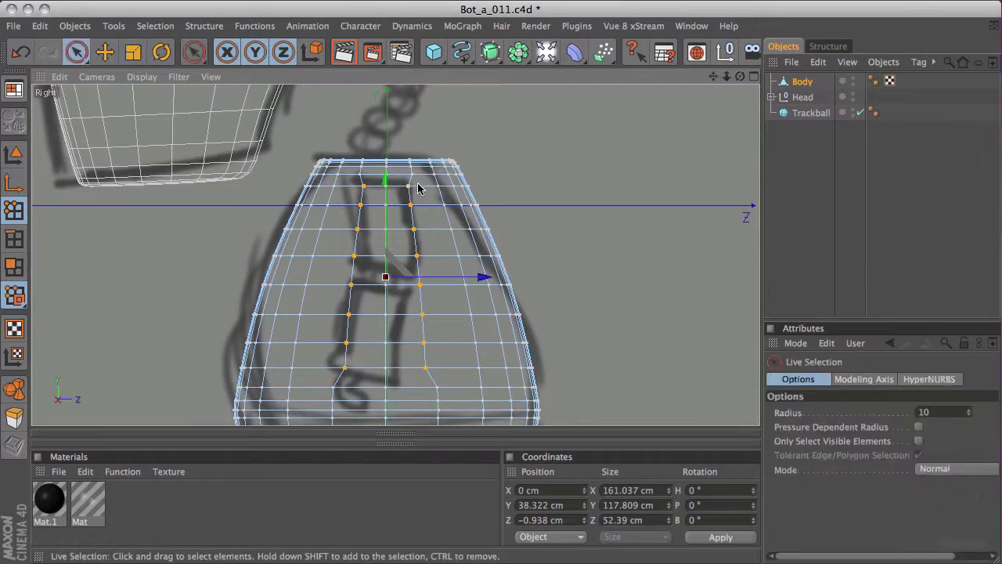
left_click_drag(351, 187, 429, 187, "ctrl")
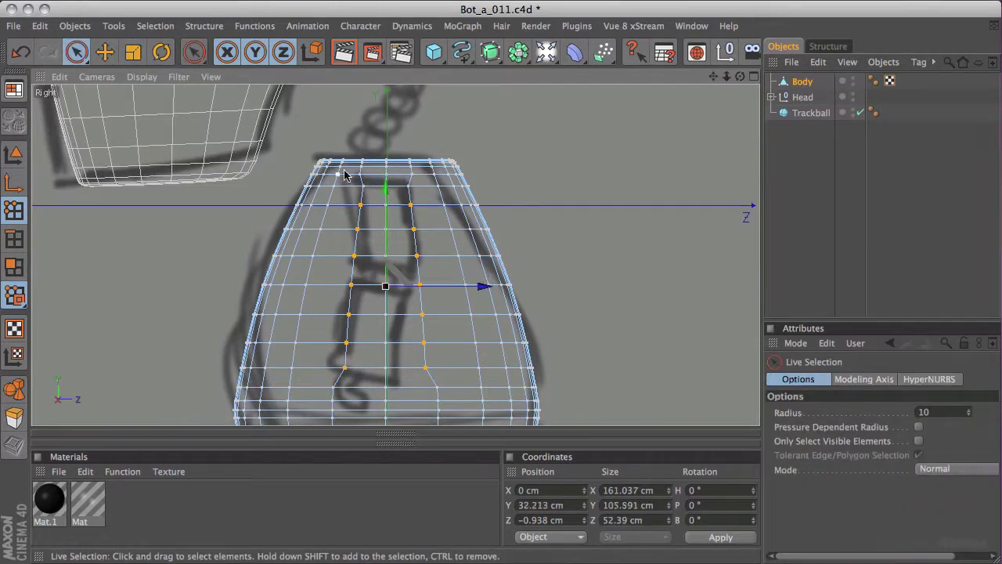
middle_click(414, 182)
left_click_drag(331, 160, 166, 143, "alt")
middle_click(341, 330)
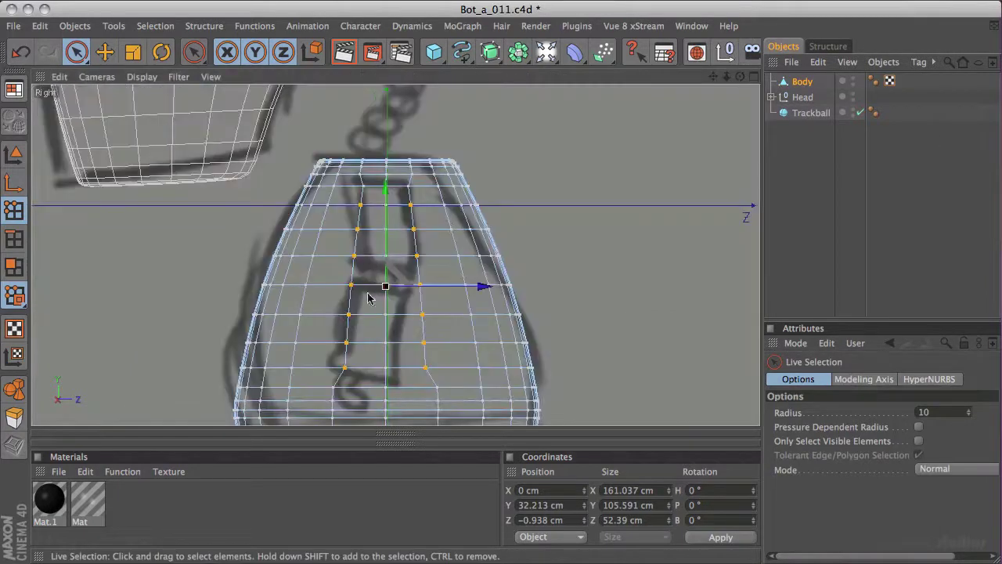
scroll(579, 235, "up", 5)
key("t")
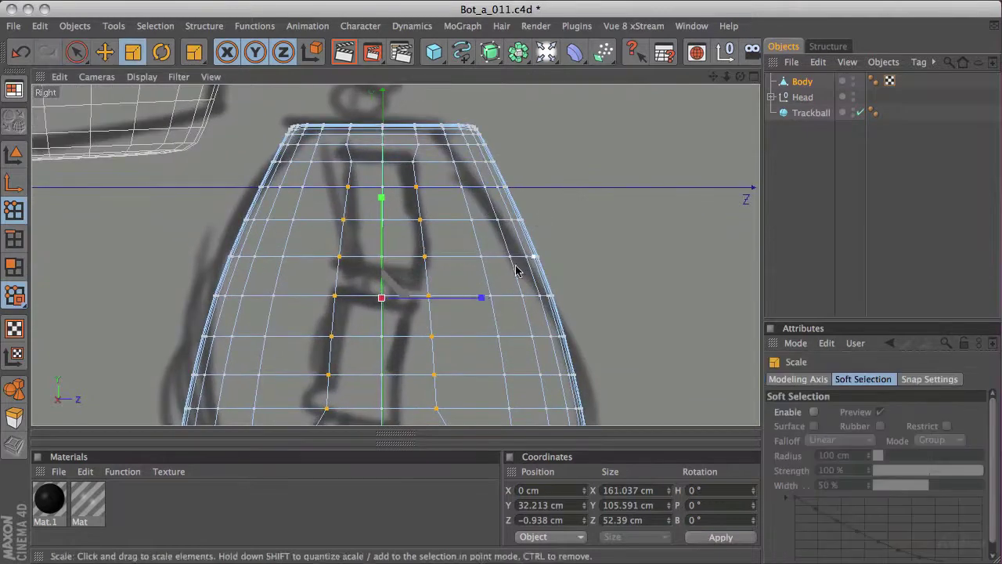
left_click_drag(482, 298, 321, 287)
- Remove the next highest point pair from the selection and scale the rest along Z to about 43 cm
key("space")
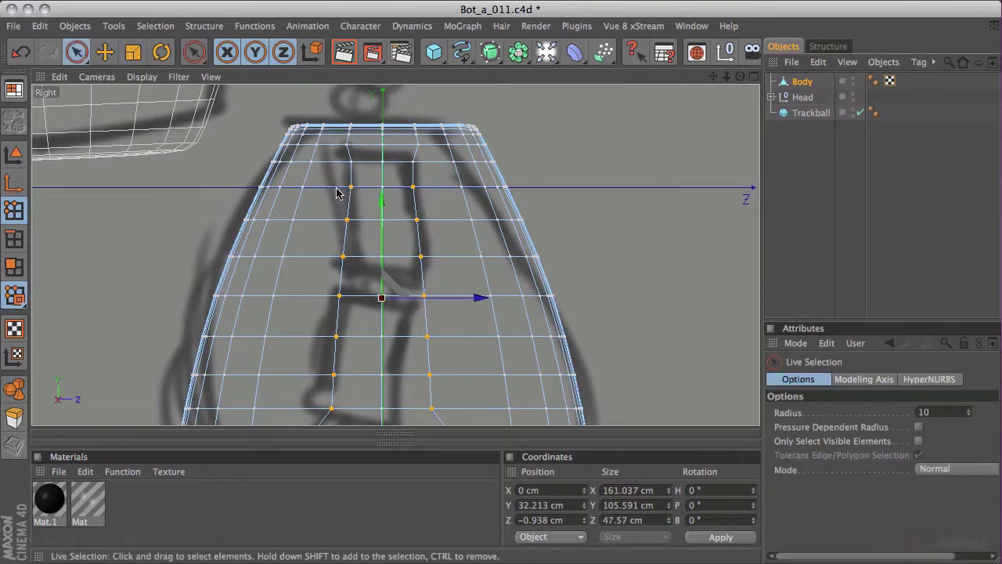
left_click(421, 189, "ctrl")
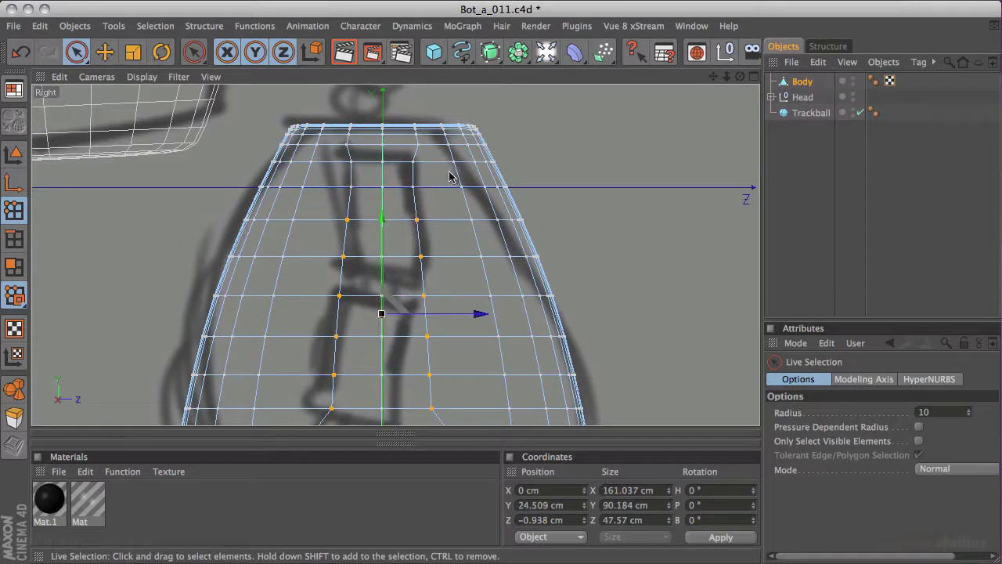
key("t")
left_click_drag(480, 317, 298, 304)
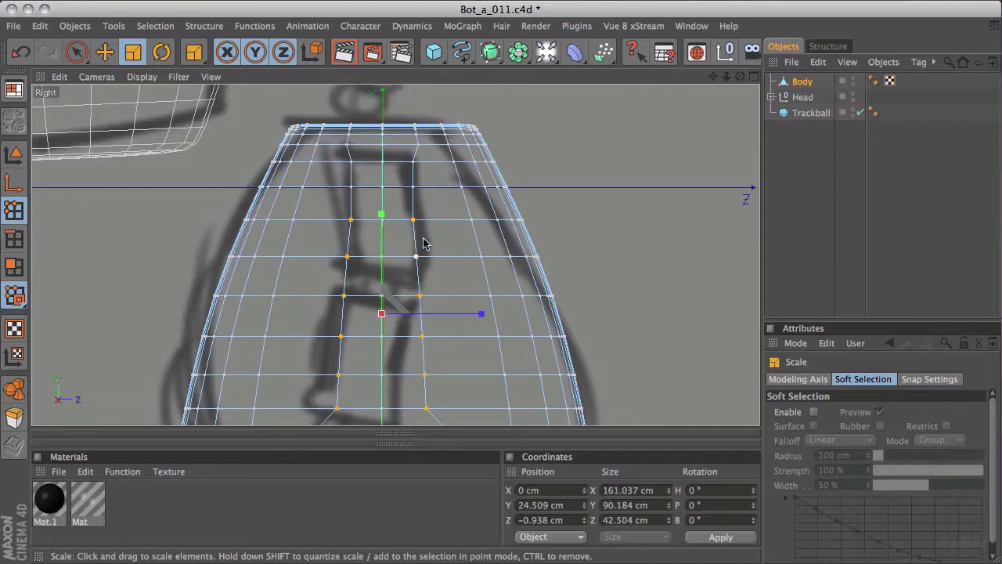
- Drop another upper point pair from the selection and narrow the remaining rows along Z to about 39 cm
key("space")
left_click_drag(381, 222, 336, 221, "ctrl")
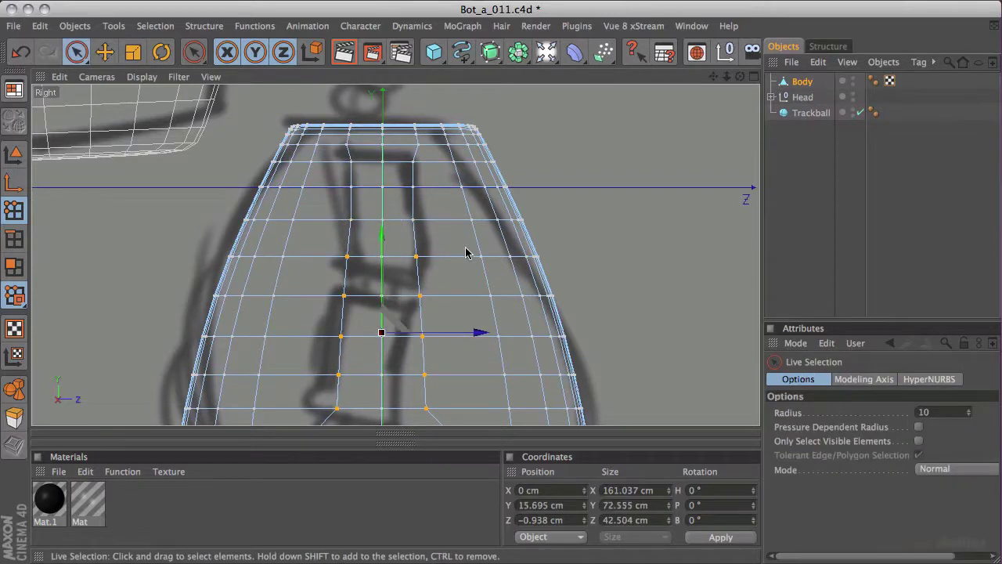
key("space")
left_click_drag(480, 333, 330, 330)
key("space")
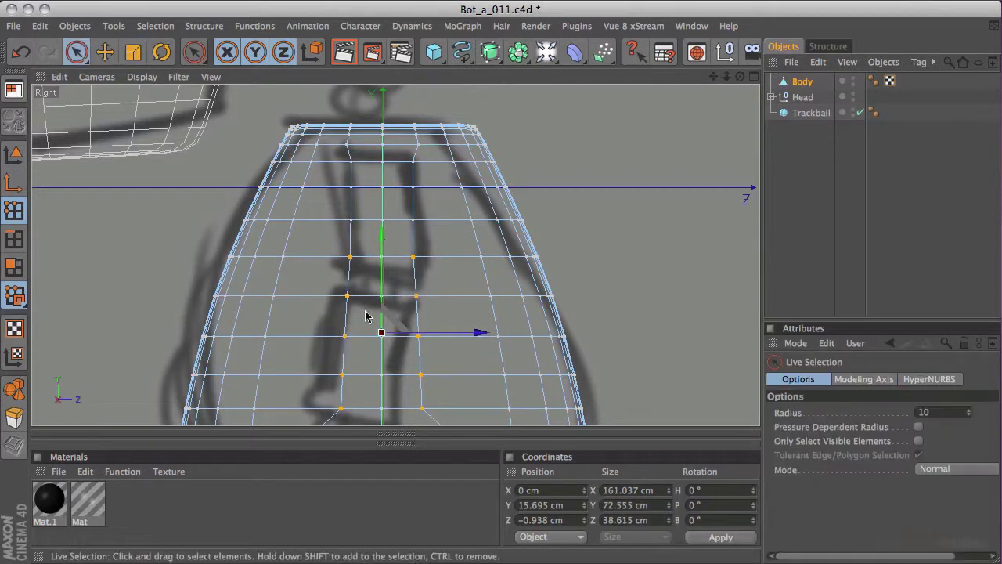
- Deselect the uppermost point pair and scale the remaining rows along Z to about 35 cm
mouse_move(330, 262)
left_mouse_down("ctrl")
mouse_move(431, 253)
mouse_move(467, 260)
left_mouse_up("ctrl")
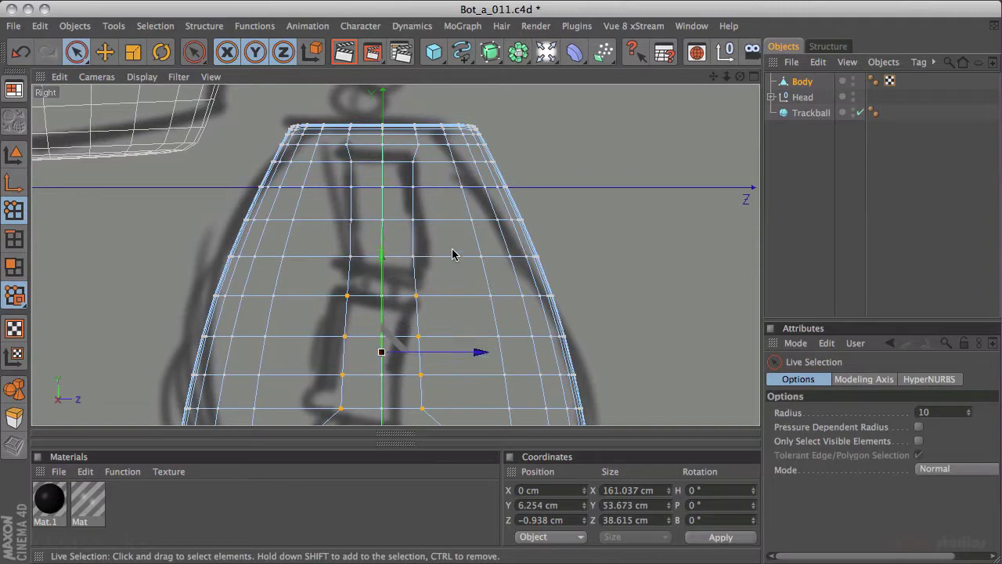
key("space")
left_click_drag(482, 352, 352, 359)
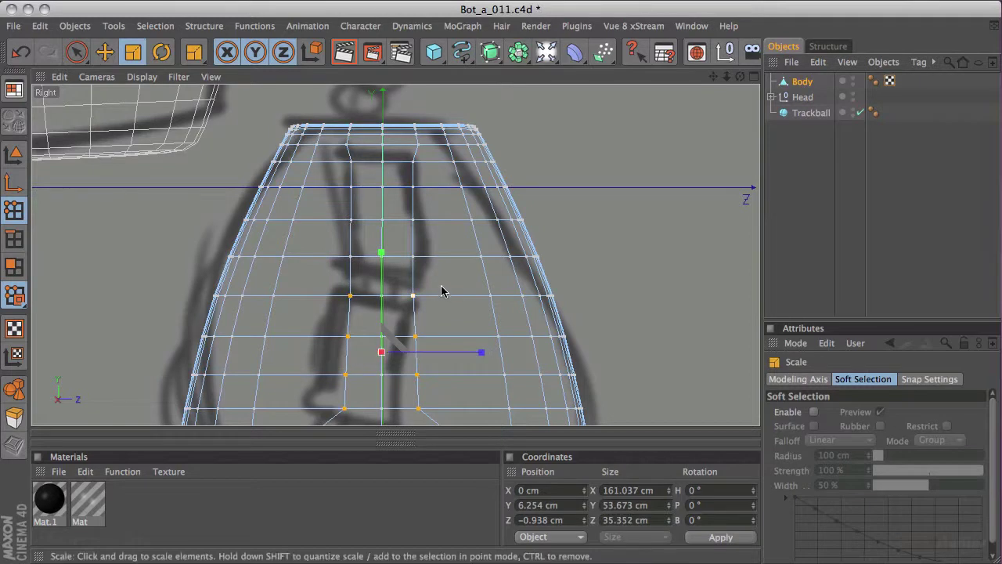
- Remove the next highest point pair from the selection and narrow the remaining three rows along Z to about 33 cm
key("space")
left_click_drag(302, 295, 455, 295, "ctrl")
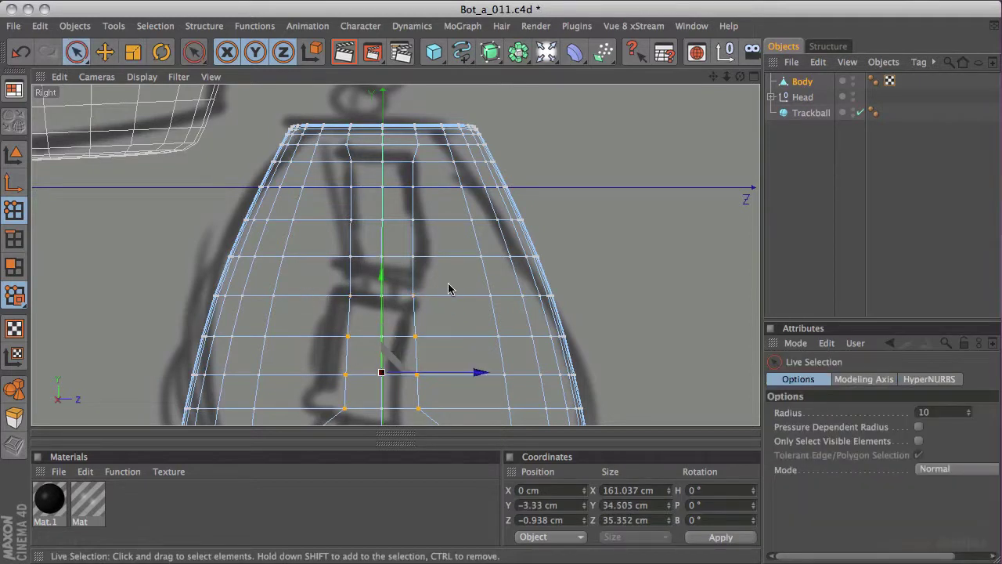
middle_click_drag(463, 305, 466, 220, "alt")
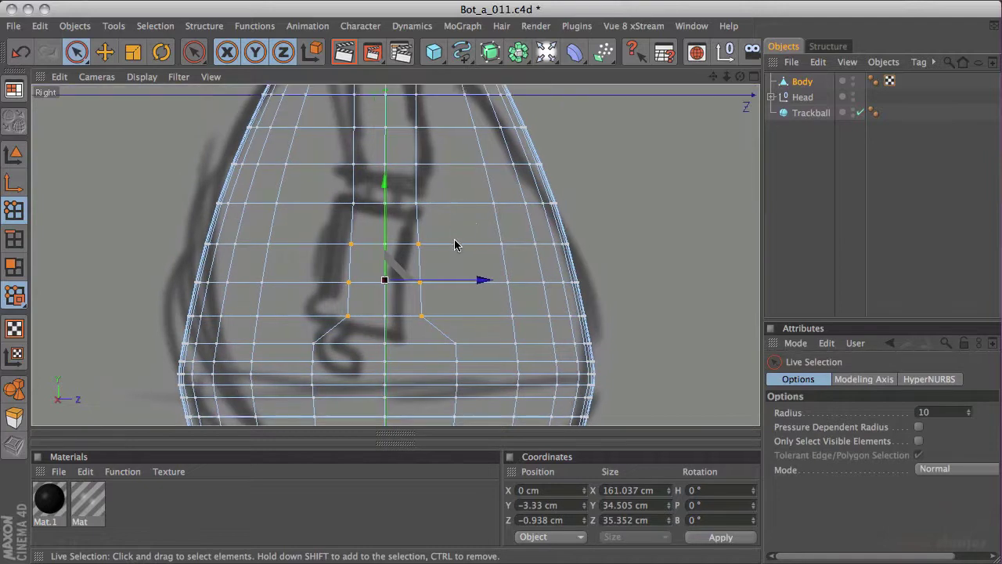
key("t")
left_click_drag(483, 281, 386, 285)
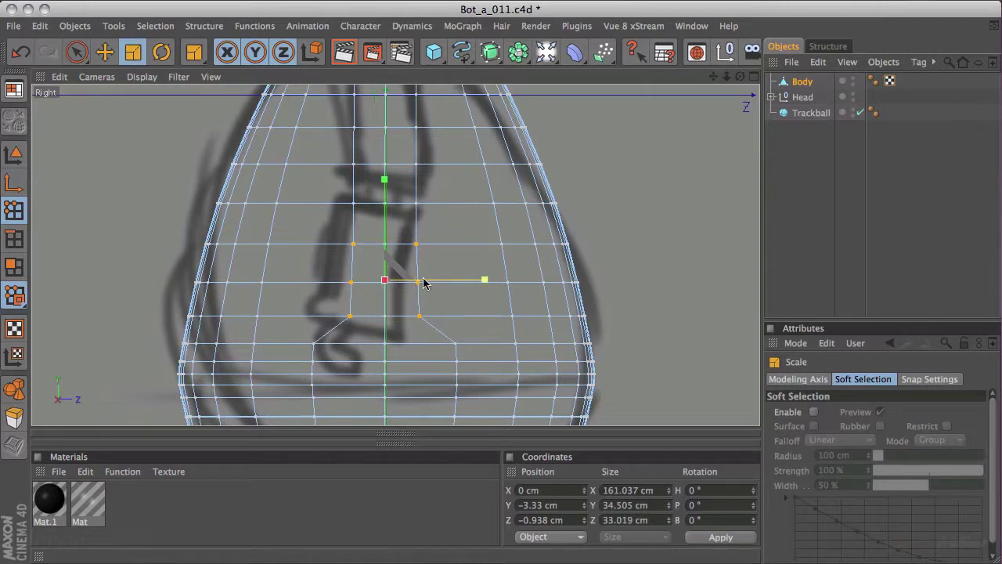
- Drop the upper of the three selected point pairs and scale the last two along Z to about 31 cm
key("space")
mouse_move(444, 242)
left_mouse_down("ctrl")
mouse_move(349, 242)
mouse_move(435, 239)
left_mouse_up("ctrl")
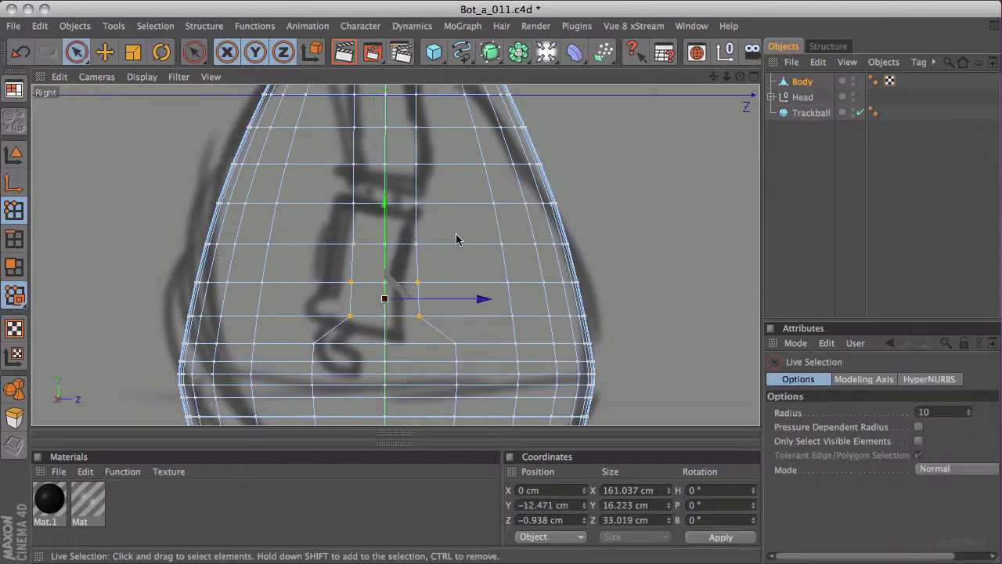
key("space")
left_click_drag(473, 282, 342, 278)
key("space")
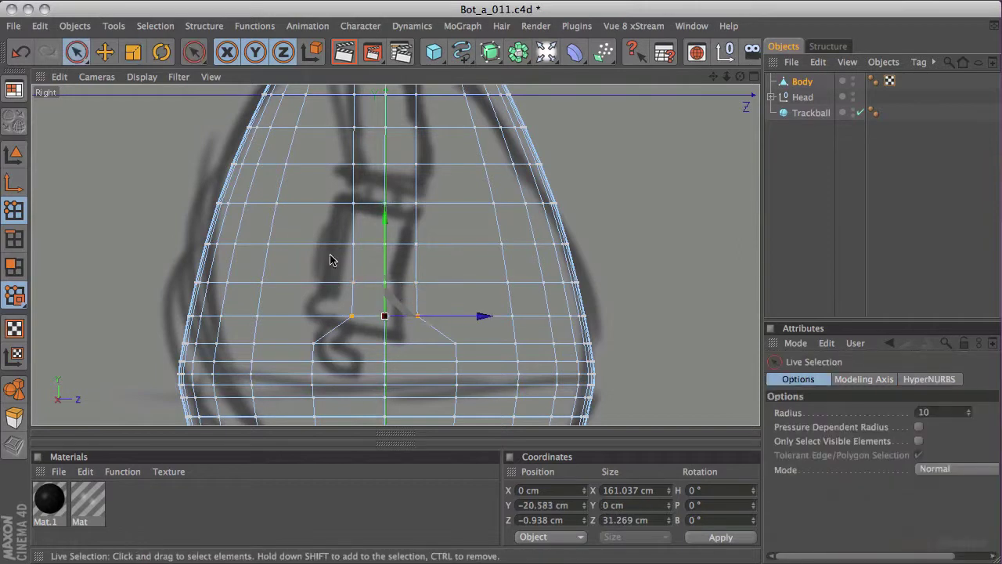
- Narrow only the lowest point pair of the strip along Z to about 30 cm and clear the selection
key("space")
left_click_drag(481, 315, 459, 279)
key("space")
left_click(443, 291)
- Switch to polygon editing and inspect the narrow strip of faces on the body's side in perspective and side views
middle_click(522, 226)
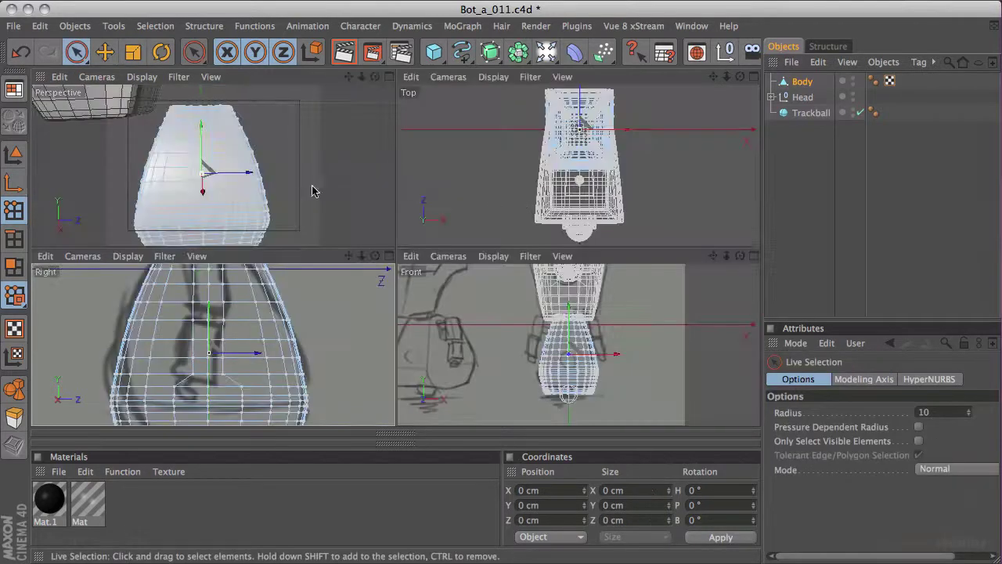
middle_click(328, 188)
left_click_drag(613, 223, 568, 205, "alt")
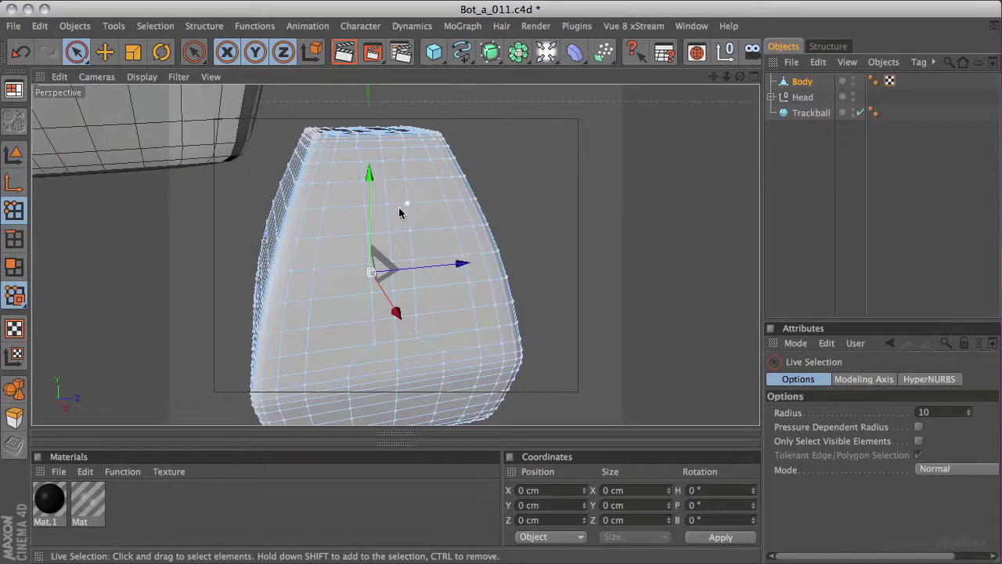
left_click(17, 269)
middle_click(315, 307)
middle_click(332, 360)
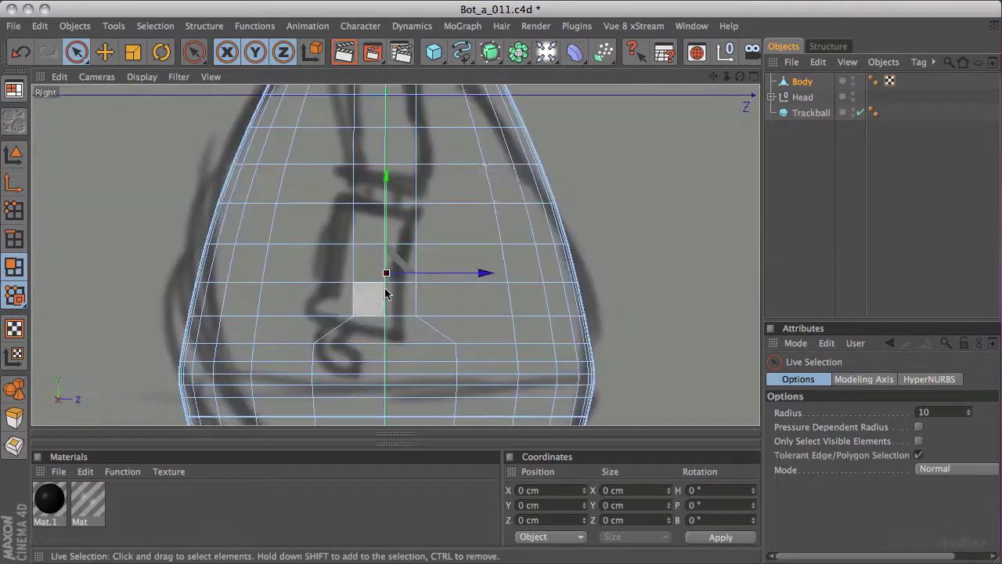
middle_click_drag(510, 208, 496, 266, "alt")
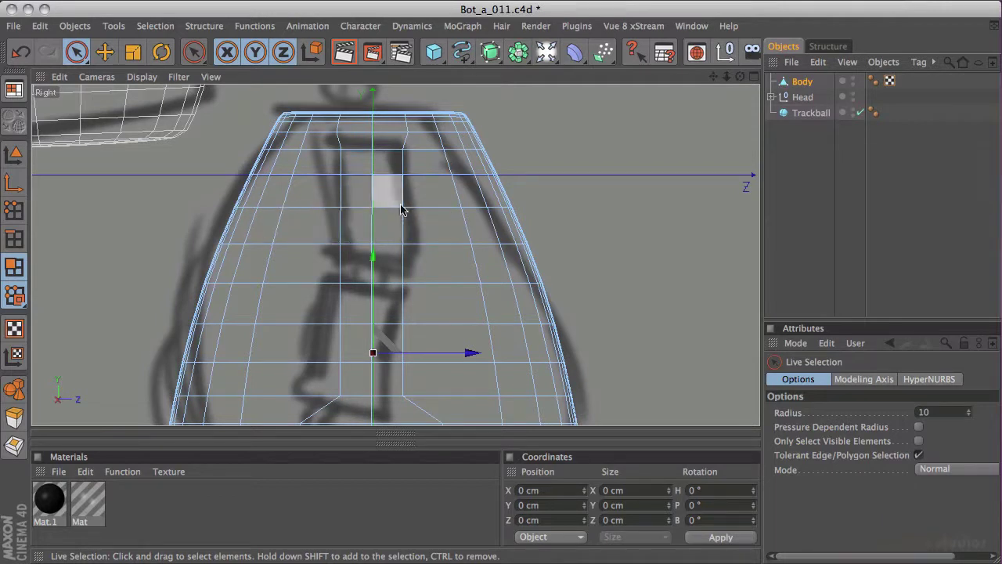
middle_click(313, 280)
middle_click(300, 216)
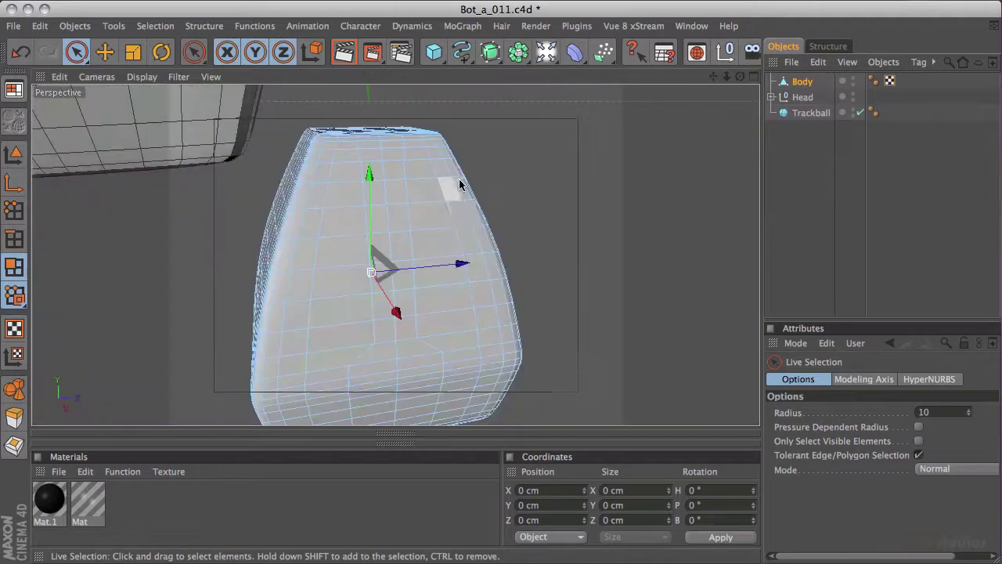
left_click(428, 216)
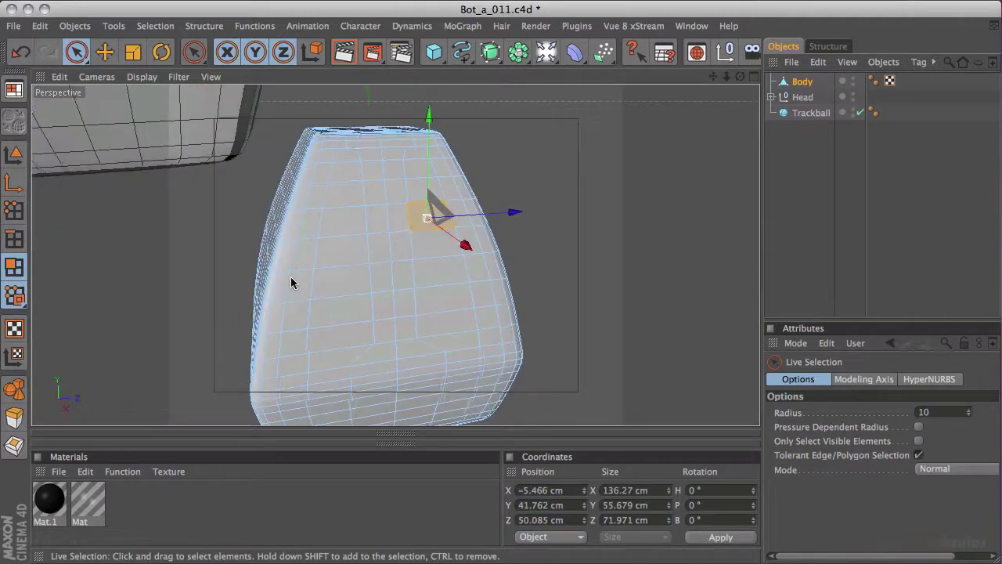
scroll(282, 279, "up", 1)
key("s")
left_click_drag(667, 173, 490, 191, "alt")
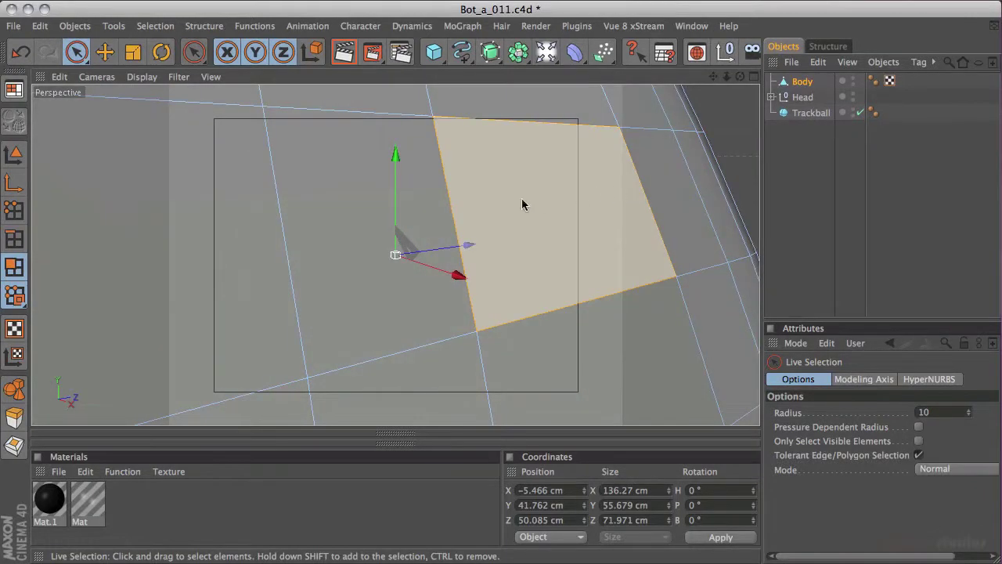
left_click(714, 118)
right_click_drag(592, 191, 383, 203, "alt")
left_click_drag(453, 193, 533, 220, "alt")
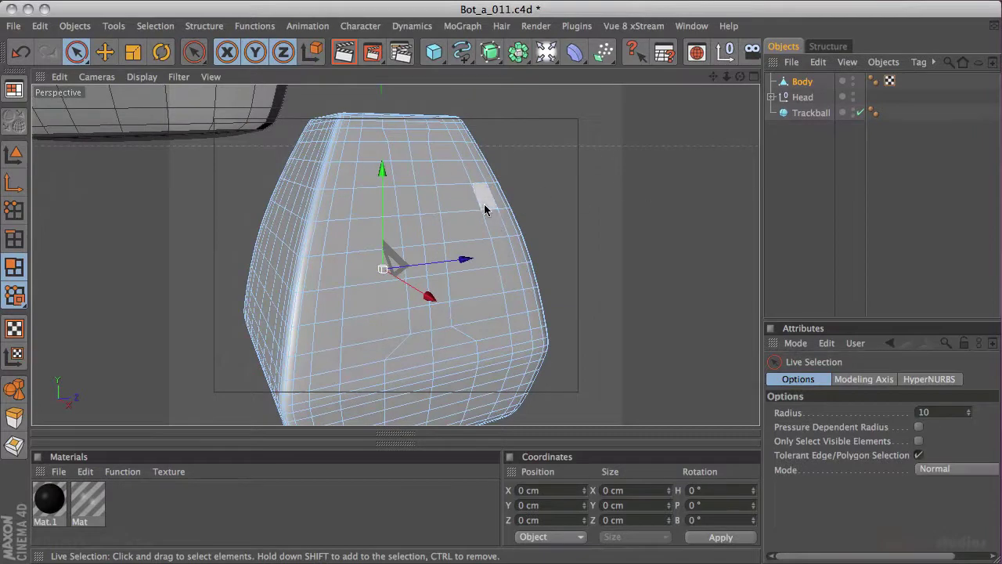
left_click_drag(632, 202, 332, 208, "alt")
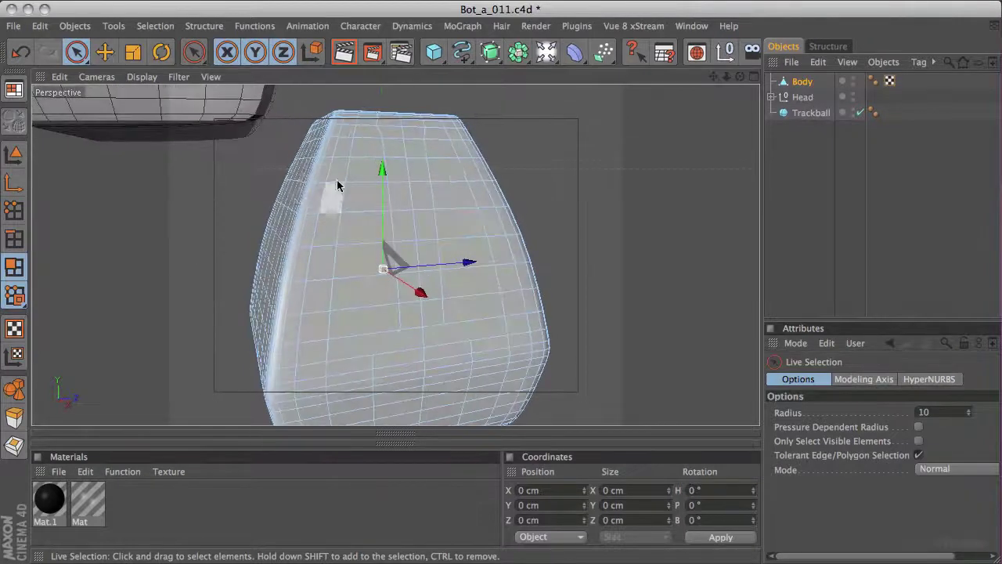
left_click(386, 238)
- In the Right view, select the two narrow central columns of polygons, seven rows high, on both sides of the body
middle_click(427, 224)
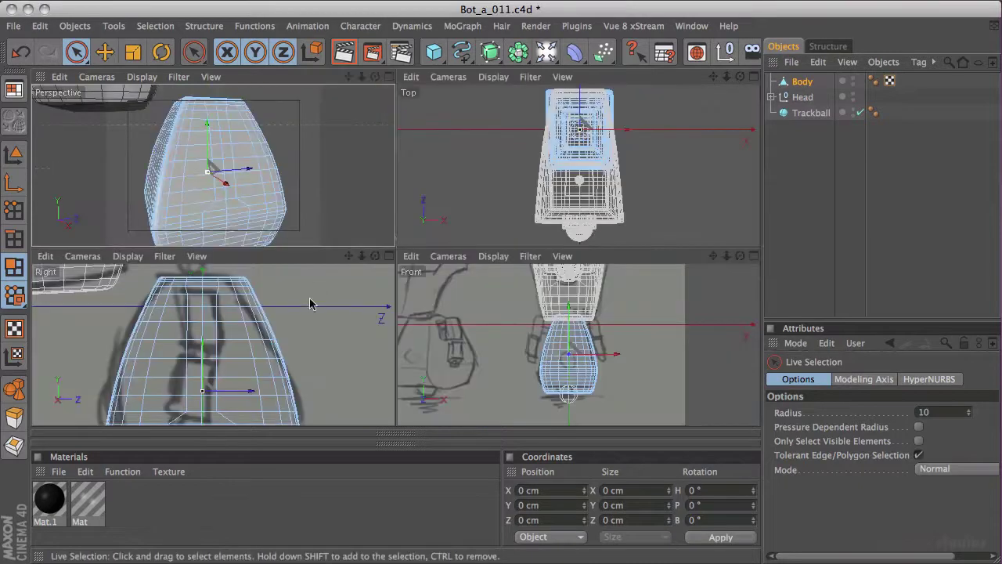
middle_click(304, 291)
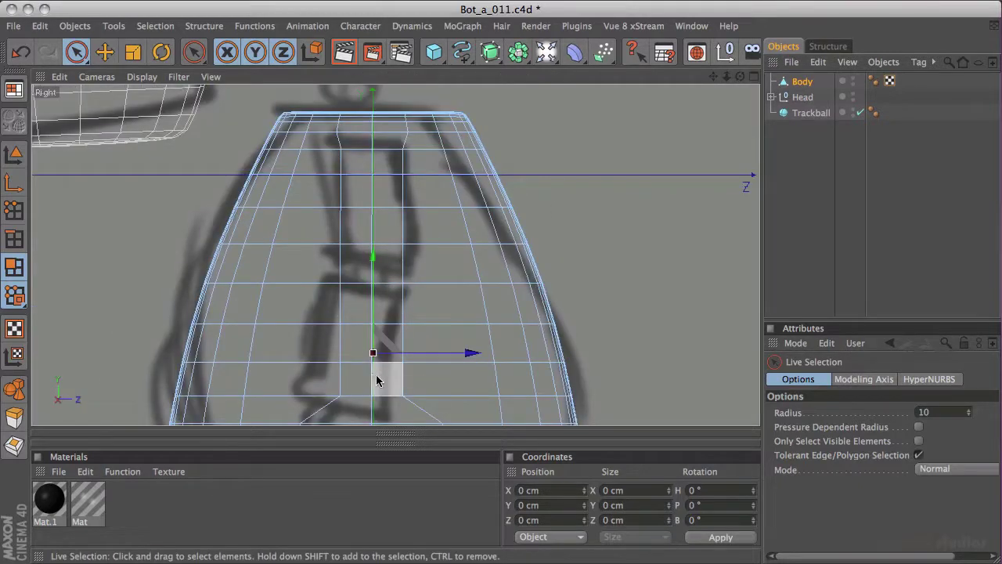
left_click_drag(376, 383, 368, 161)
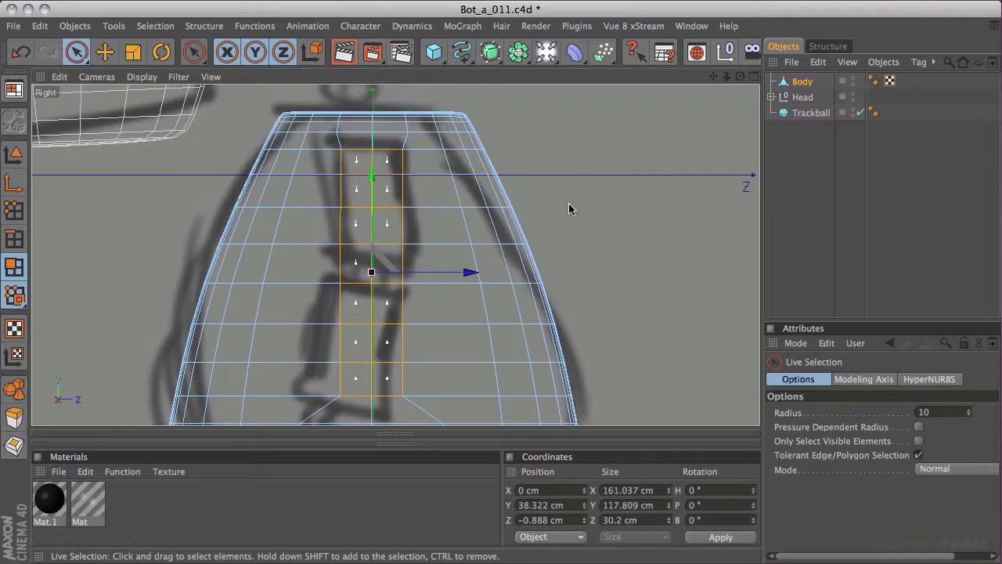
- Apply Extrude Inner to the selected side strips with an offset of about 1.64 cm
middle_click(603, 207)
middle_click(318, 186)
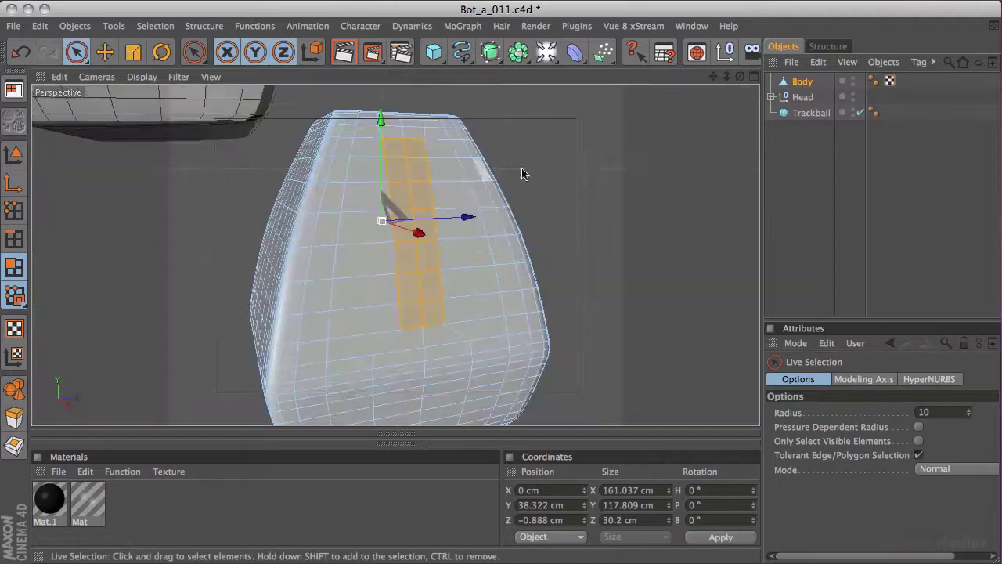
left_click_drag(627, 207, 438, 169, "alt")
left_click_drag(655, 190, 196, 180, "alt")
mouse_move(624, 207)
left_mouse_down("alt")
mouse_move(134, 197)
mouse_move(127, 251)
mouse_move(149, 259)
mouse_move(566, 210)
mouse_move(459, 197)
left_mouse_up("alt")
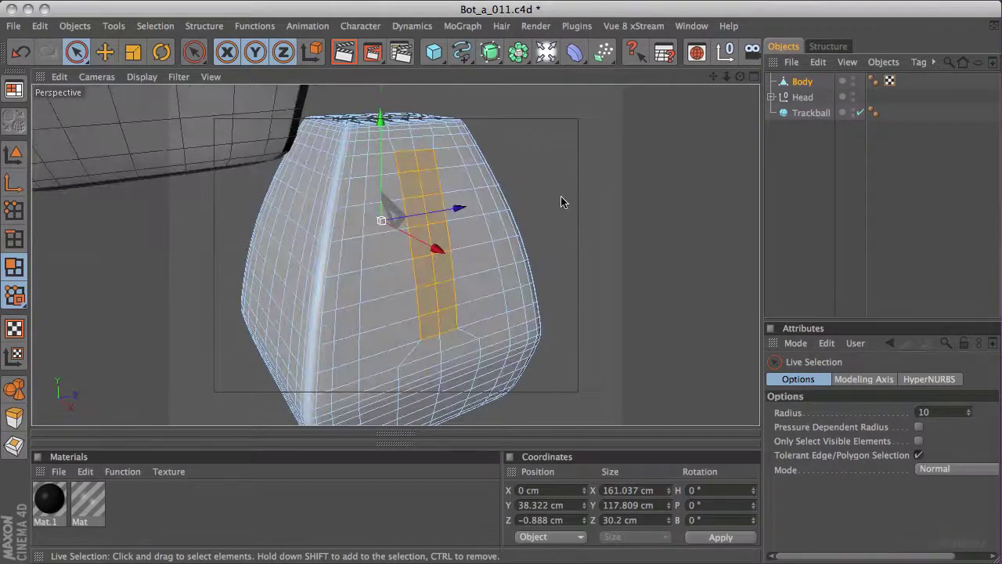
key("i")
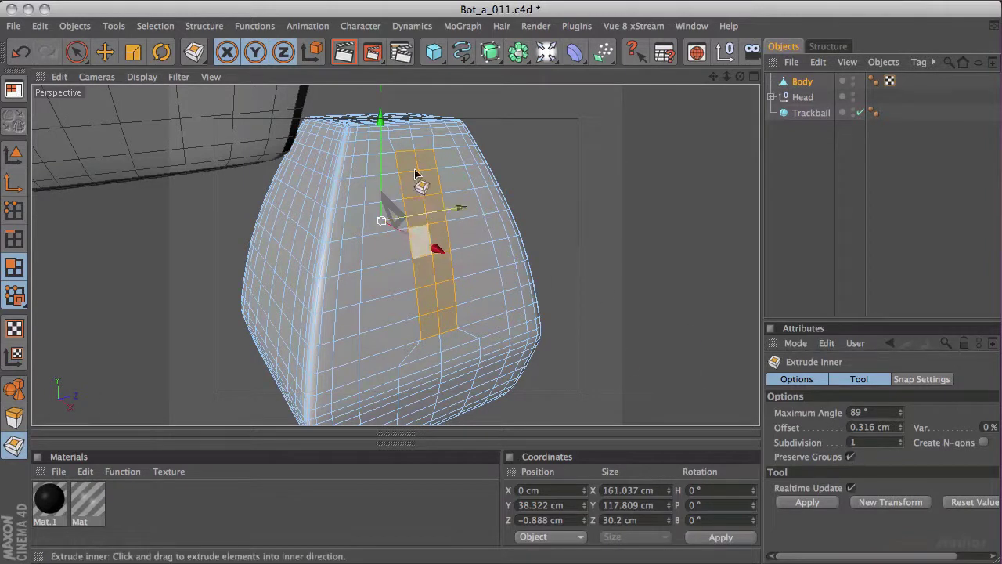
left_click_drag(593, 219, 584, 215)
left_click_drag(583, 215, 563, 185)
- In the Front view, scale the inset strips inward along X to about 155 cm overall width
middle_click(586, 224)
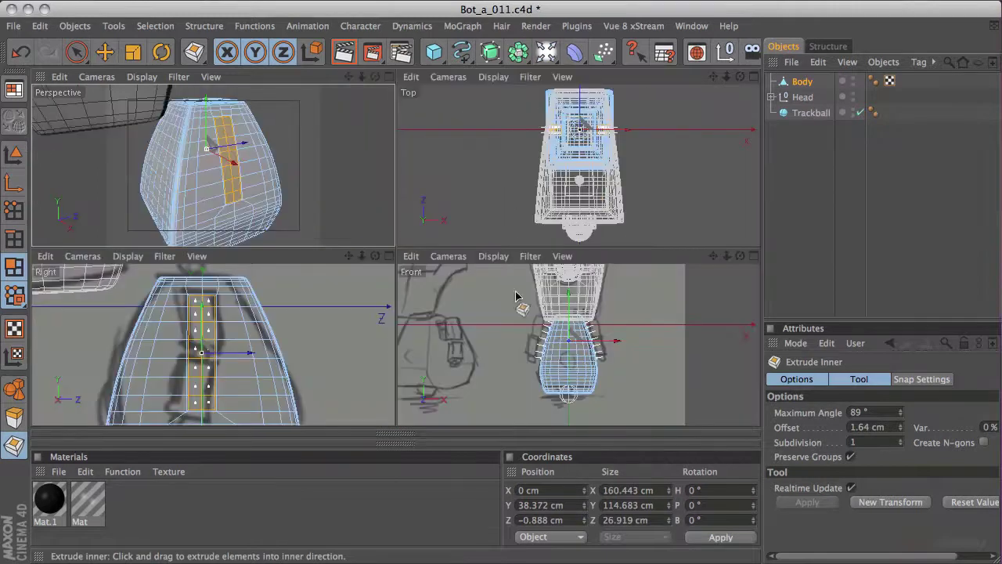
middle_click(461, 329)
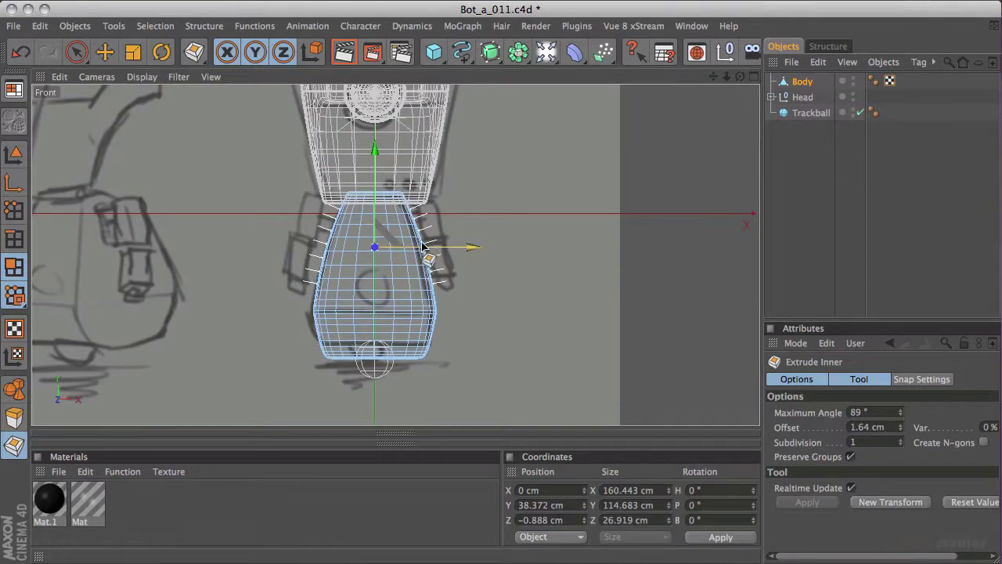
right_click_drag(278, 277, 574, 164, "alt")
right_click_drag(212, 238, 707, 131, "alt")
middle_click_drag(548, 176, 561, 200, "alt")
scroll(431, 219, "up", 2)
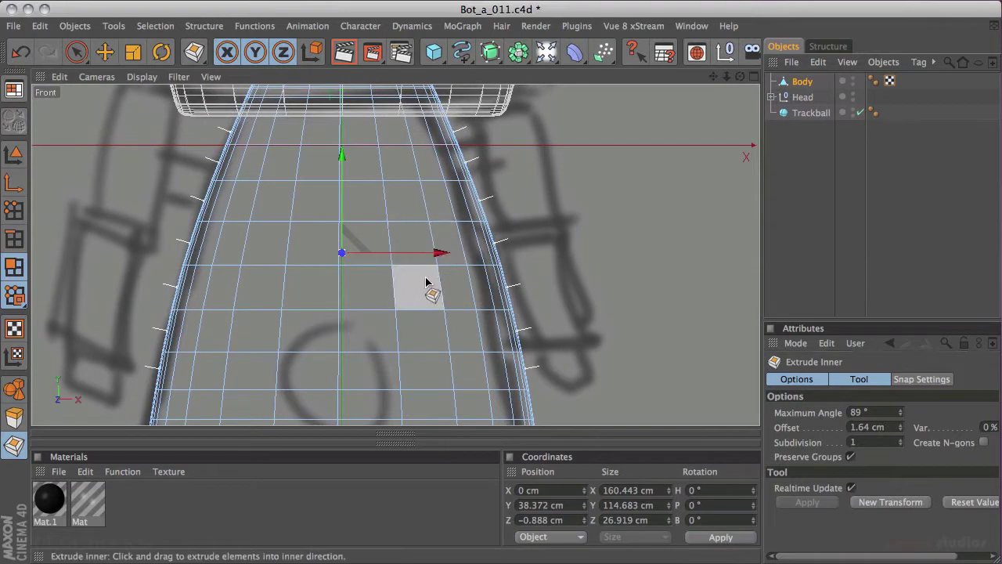
key("t")
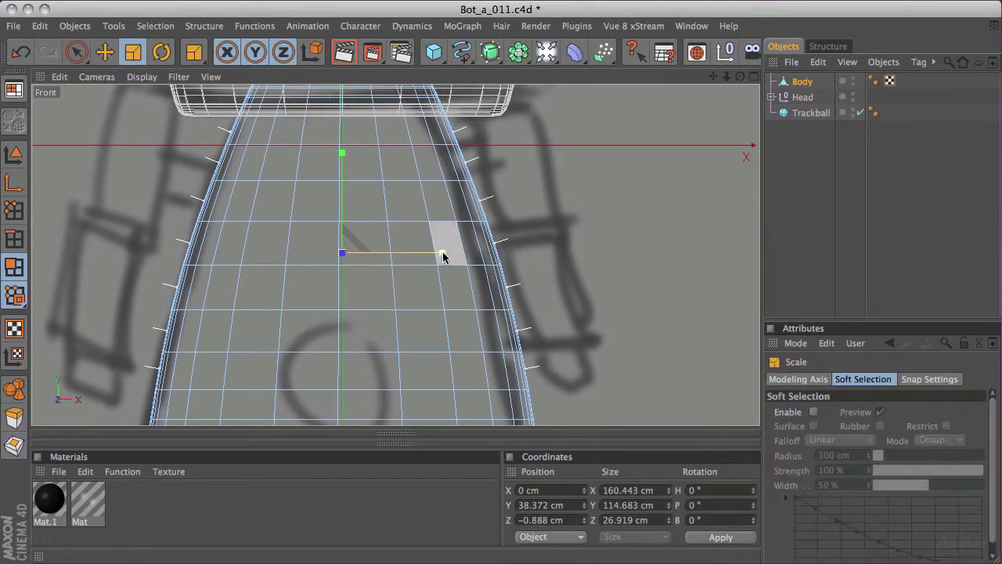
left_click_drag(442, 252, 399, 262)
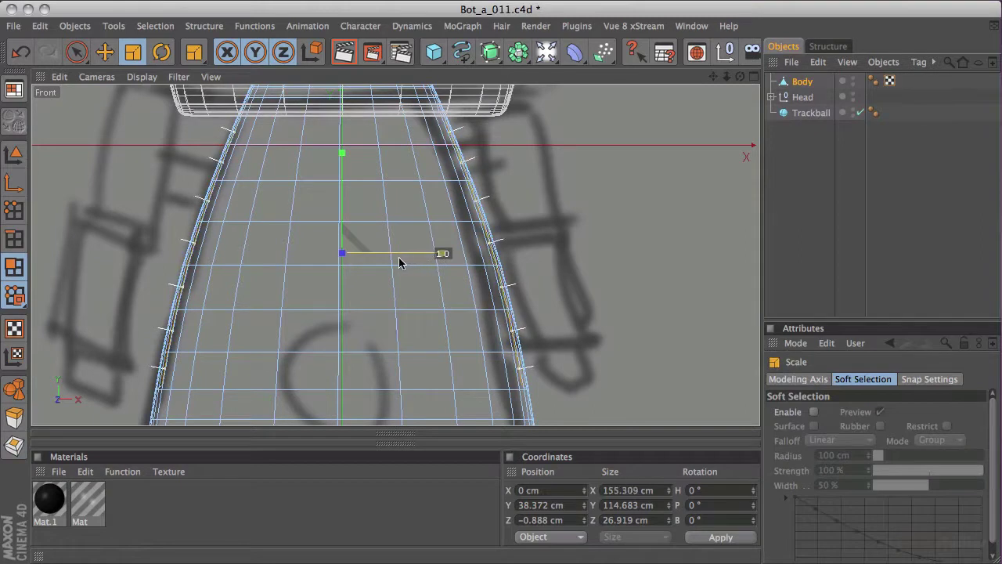
- Extrude the strips inward into slots on both sides, about 139 cm apart overall along X, and clear the selection
middle_click(297, 257)
middle_click(306, 232)
left_click_drag(600, 144, 589, 166, "alt")
key("d")
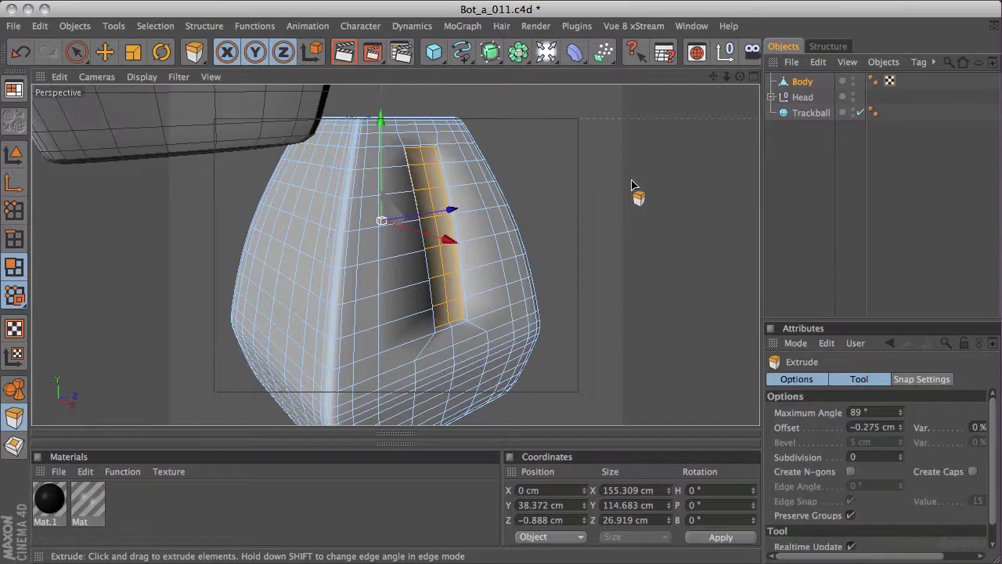
left_click_drag(636, 187, 614, 151)
key("space")
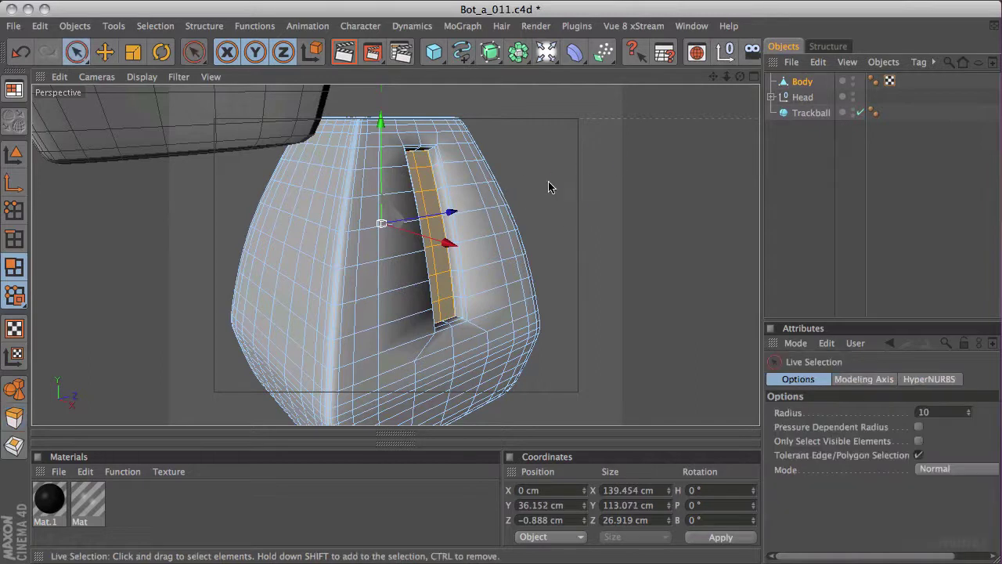
left_click(579, 172)
- Examine the recessed side slots and compare them with the arm attachment in the reference sketch
left_click_drag(191, 267, 655, 105, "alt")
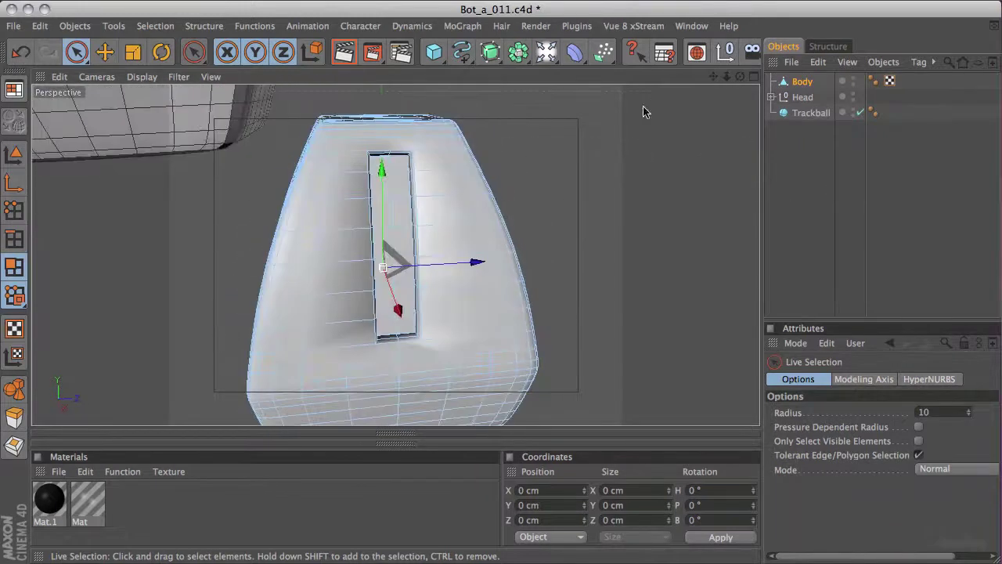
left_click_drag(547, 172, 277, 213, "alt")
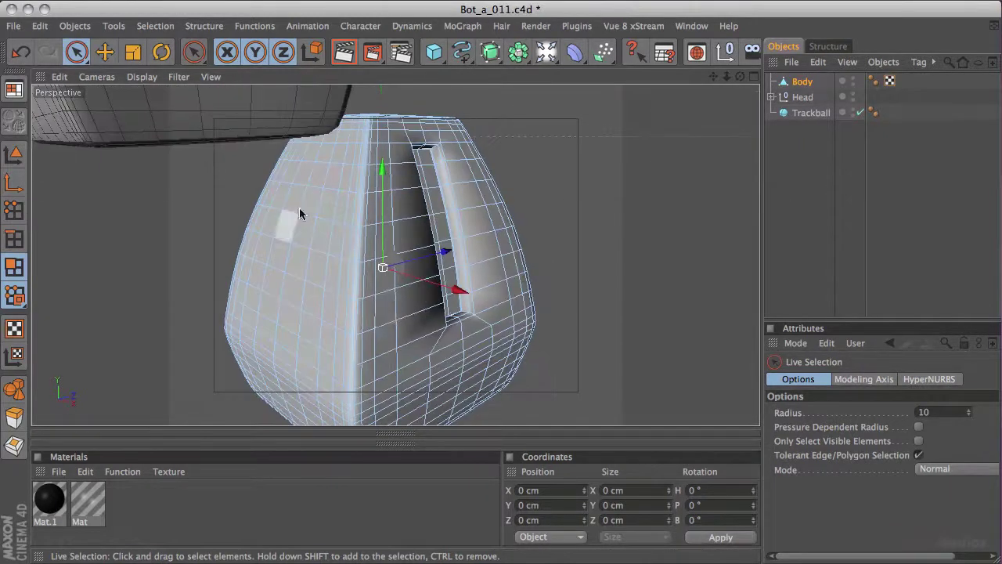
middle_click(381, 314)
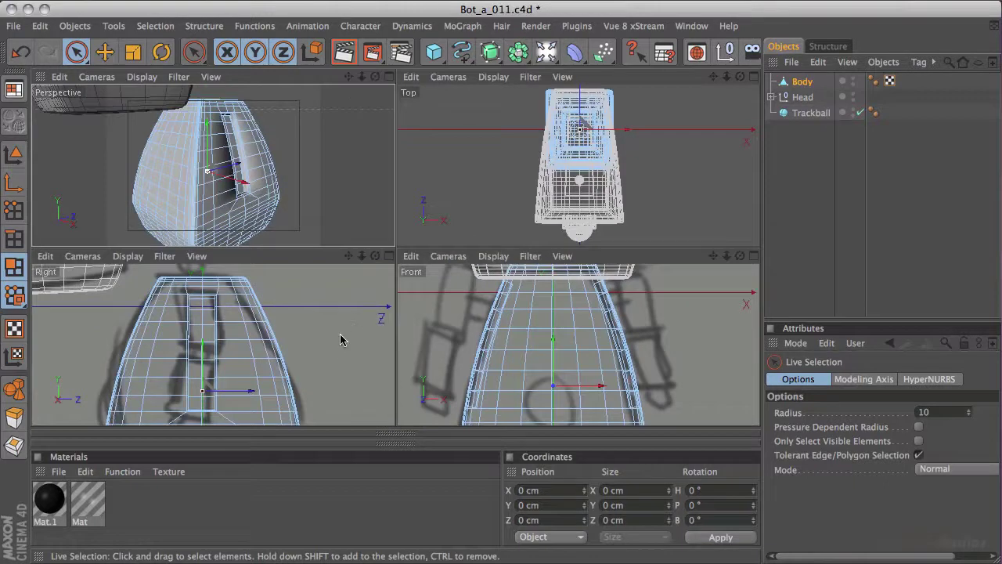
middle_click(340, 339)
scroll(630, 212, "down", 3)
middle_click_drag(599, 248, 288, 241, "alt")
middle_click_drag(590, 211, 483, 250, "alt")
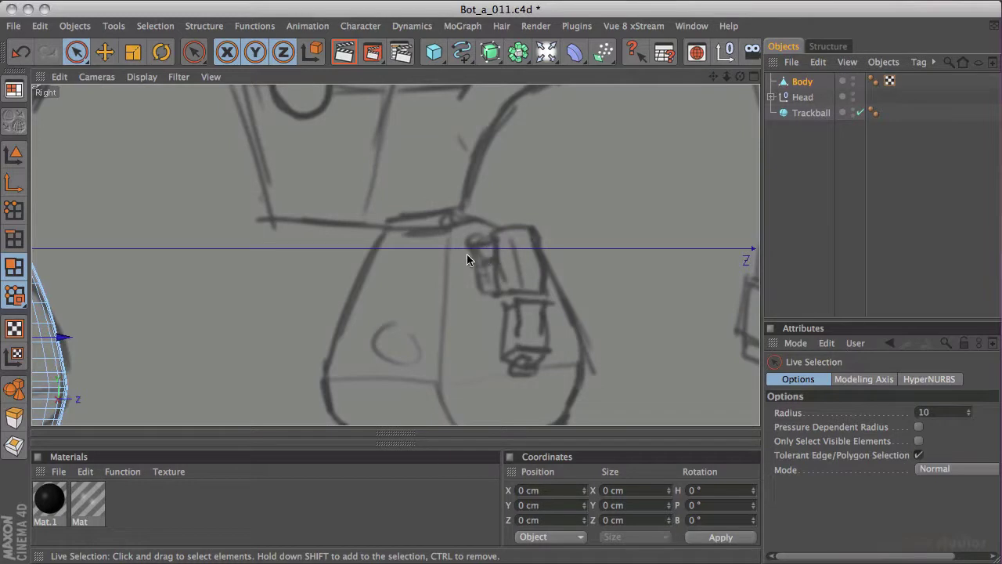
middle_click(480, 232)
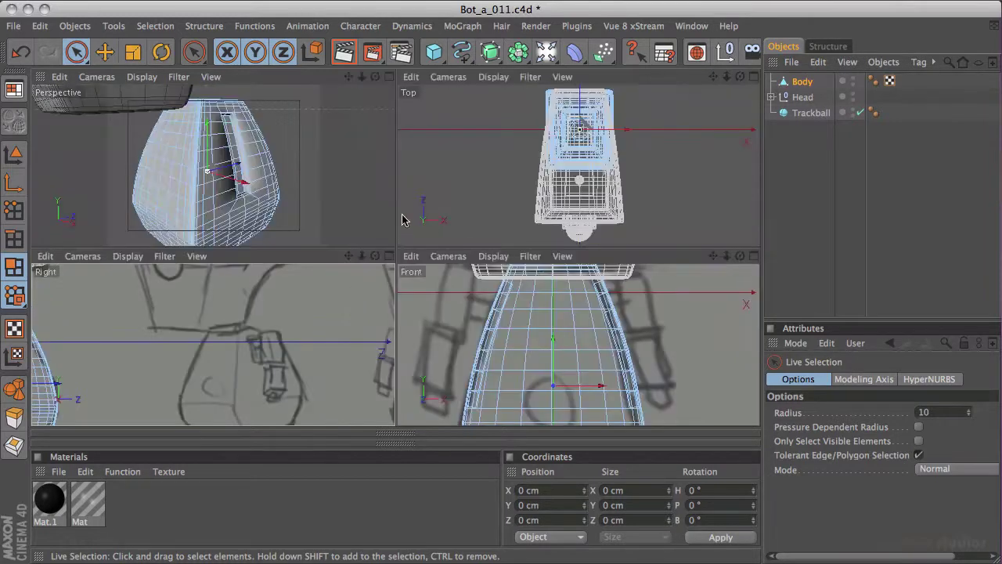
middle_click(319, 171)
left_click_drag(538, 154, 399, 165, "alt")
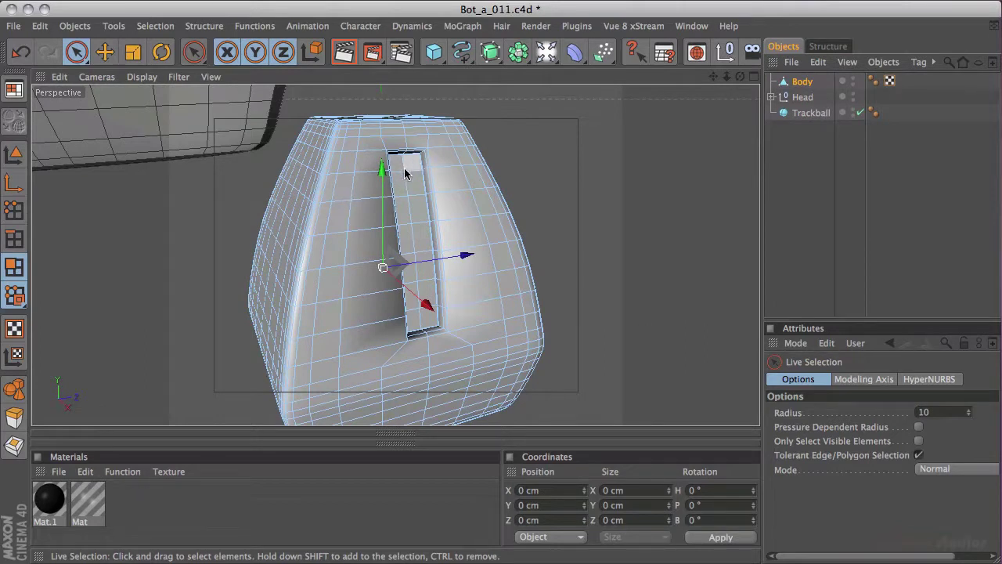
- In the Right view, select the uppermost two-by-two block of polygons inside the recessed slots on both sides of the body
middle_click(406, 168)
middle_click(270, 292)
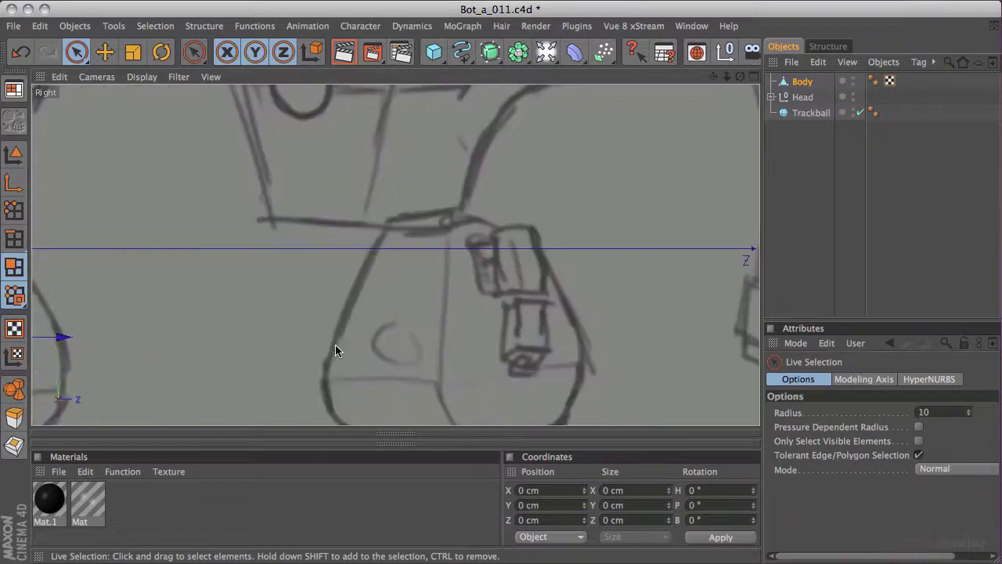
middle_click_drag(271, 292, 750, 339, "alt")
right_click_drag(266, 313, 570, 288, "alt")
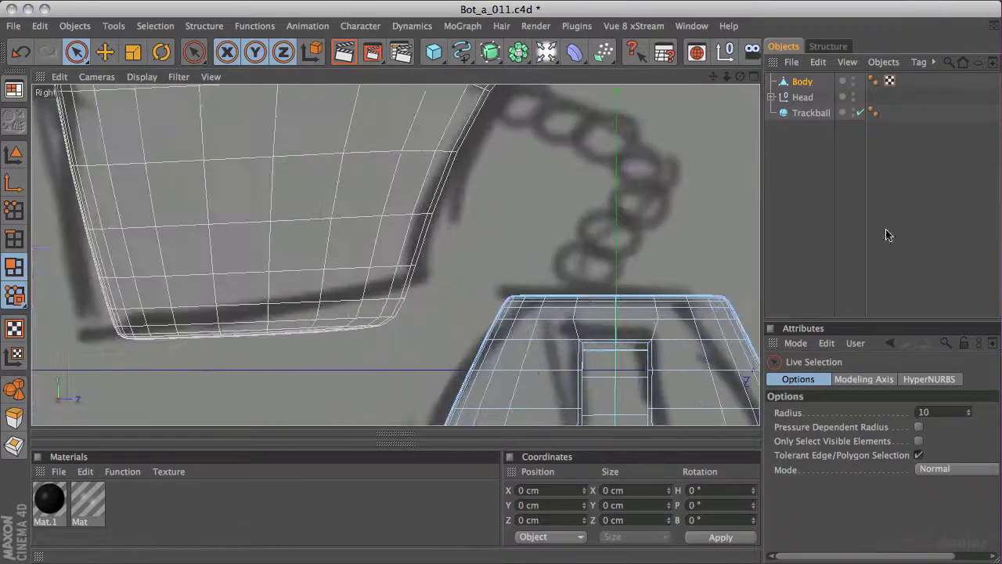
middle_click_drag(570, 288, 350, 203, "alt")
scroll(467, 201, "up", 6)
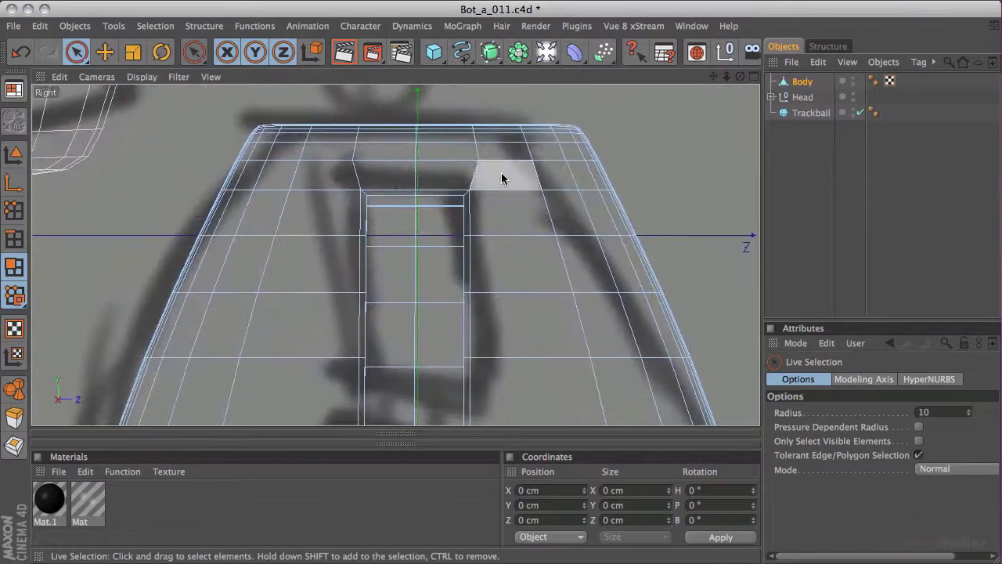
left_click(416, 247)
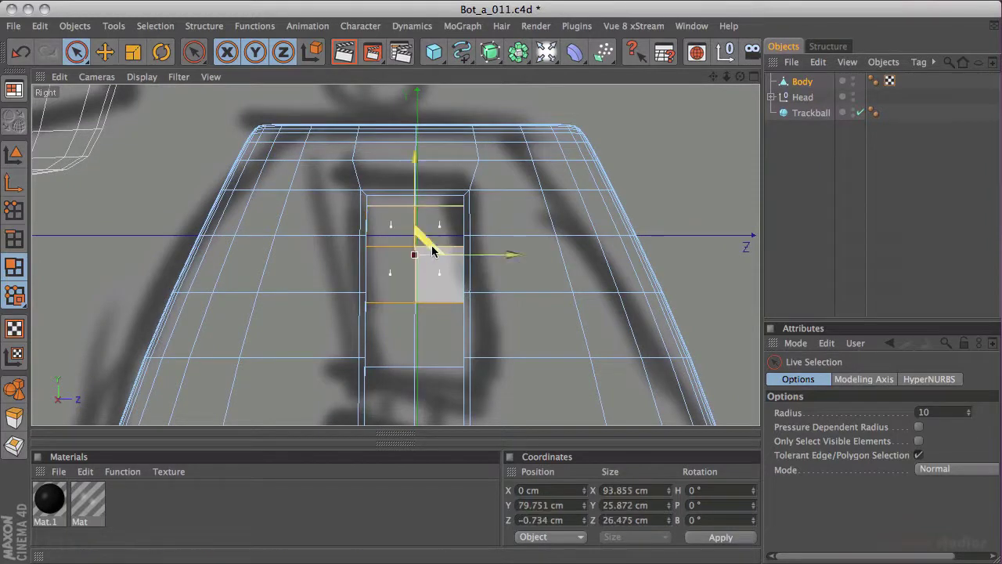
middle_click(655, 187)
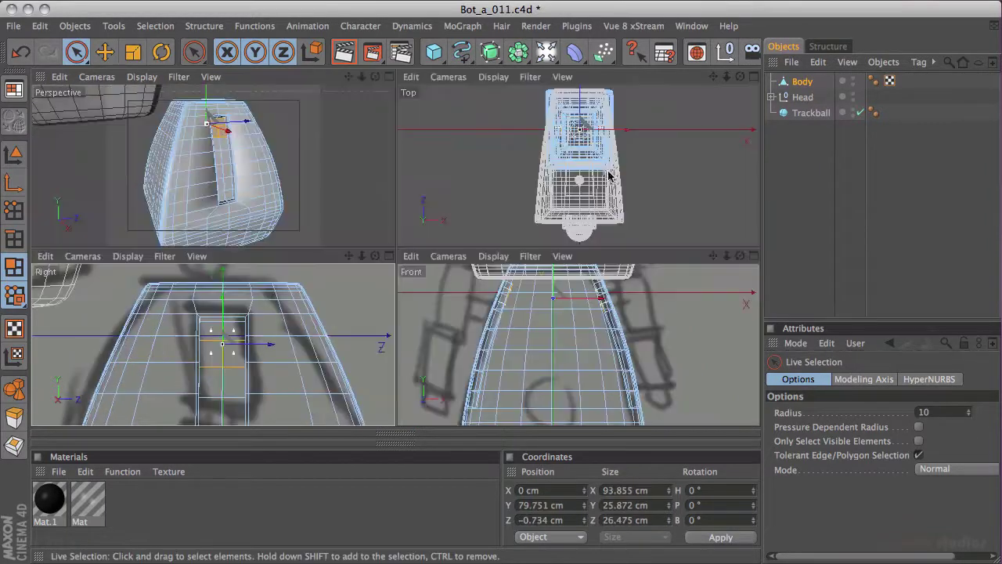
middle_click(342, 201)
left_click_drag(391, 227, 576, 179, "alt")
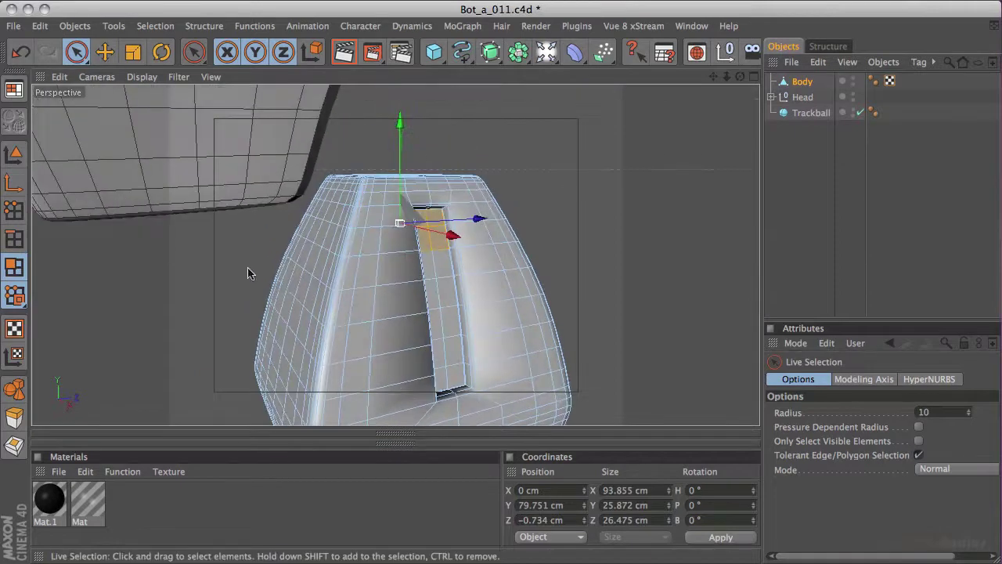
right_click_drag(280, 263, 955, 128, "alt")
middle_click_drag(512, 207, 387, 246, "alt")
left_click_drag(627, 171, 672, 152, "alt")
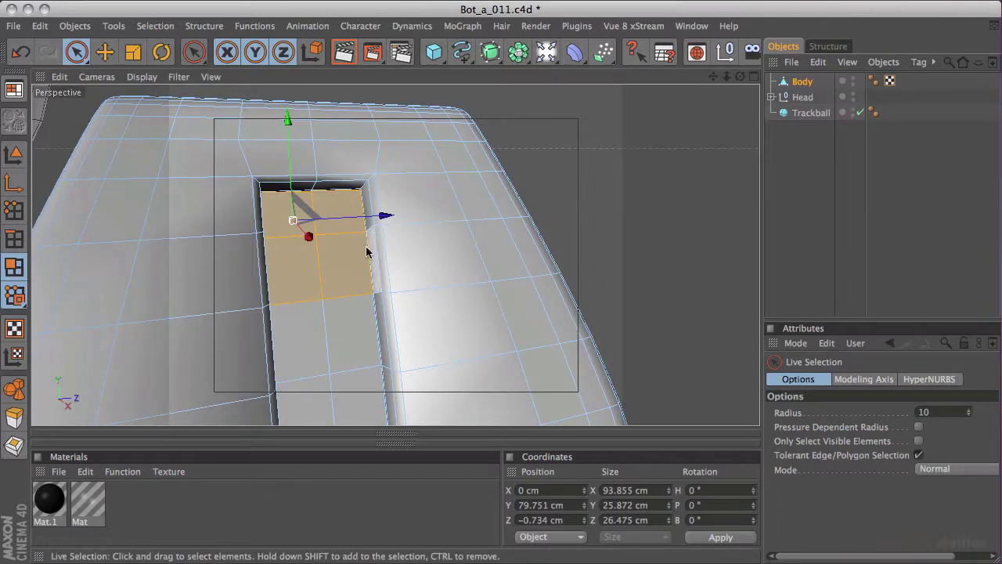
key("d")
left_click_drag(620, 213, 595, 208)
key("super+z")
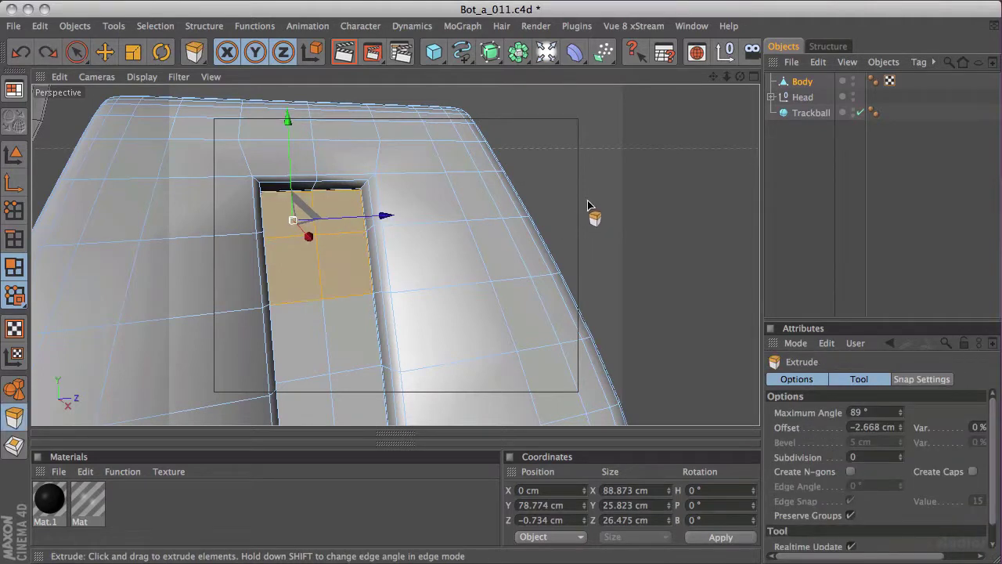
- Apply Extrude Inner of about 3.99 cm to the selected slot polygons, extrude them about -5.33 cm into deeper sockets, and clear the selection
key("i")
left_click_drag(626, 212, 537, 217)
key("d")
left_click_drag(618, 190, 581, 203)
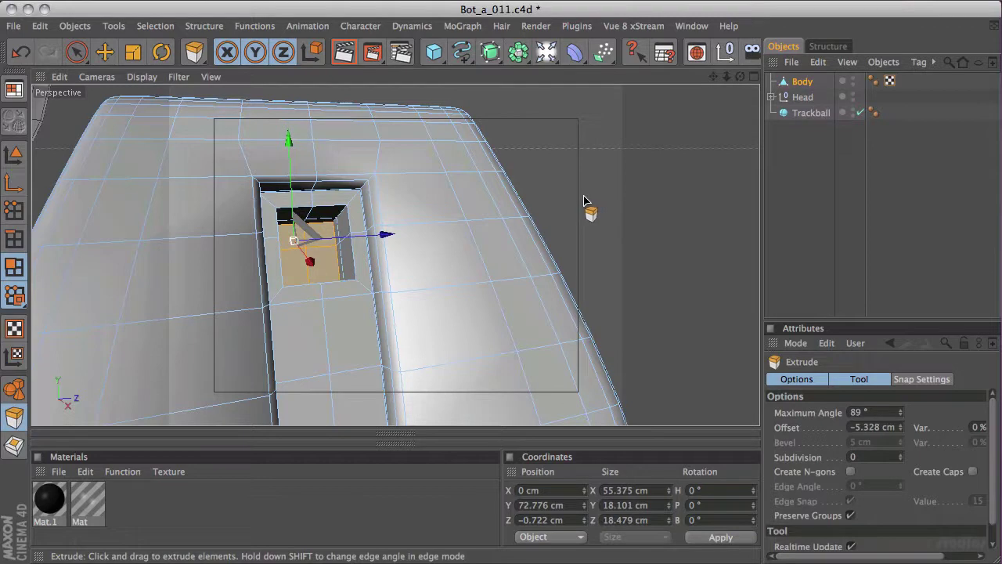
key("space")
left_click(603, 196)
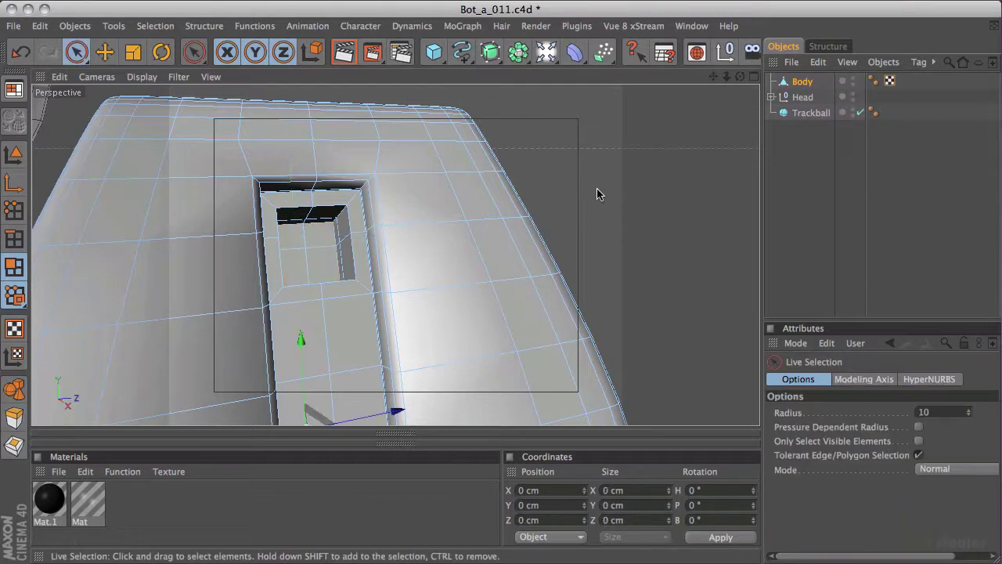
- Bevel the outer rim edge loops of both side slots with an inner offset of about 0.64 cm and clear the selection
left_click(14, 239)
left_click_drag(236, 263, 546, 232, "alt")
left_click_drag(649, 185, 554, 185, "alt")
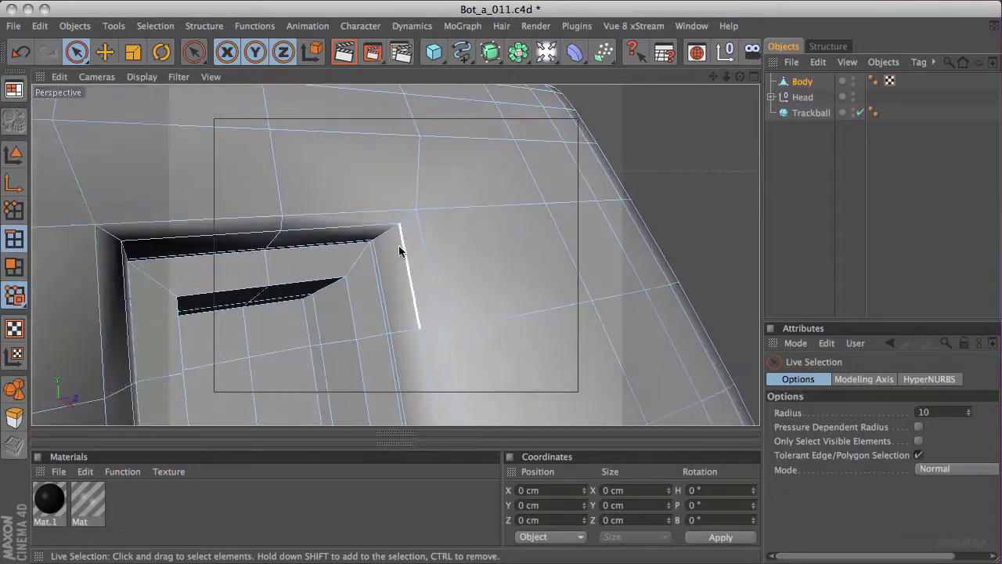
key("u")
key("l")
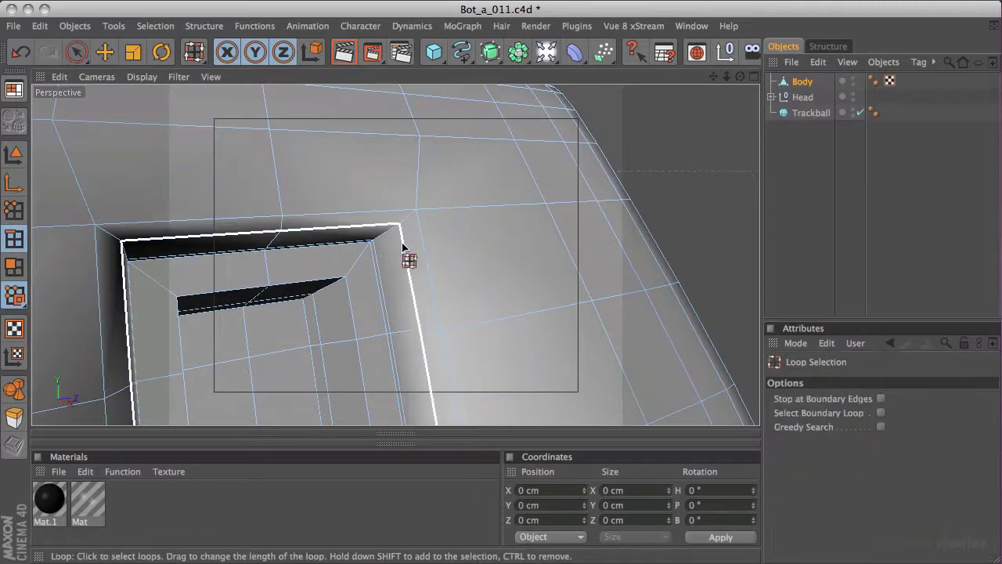
left_click(406, 247)
left_click_drag(406, 248, 270, 213, "alt")
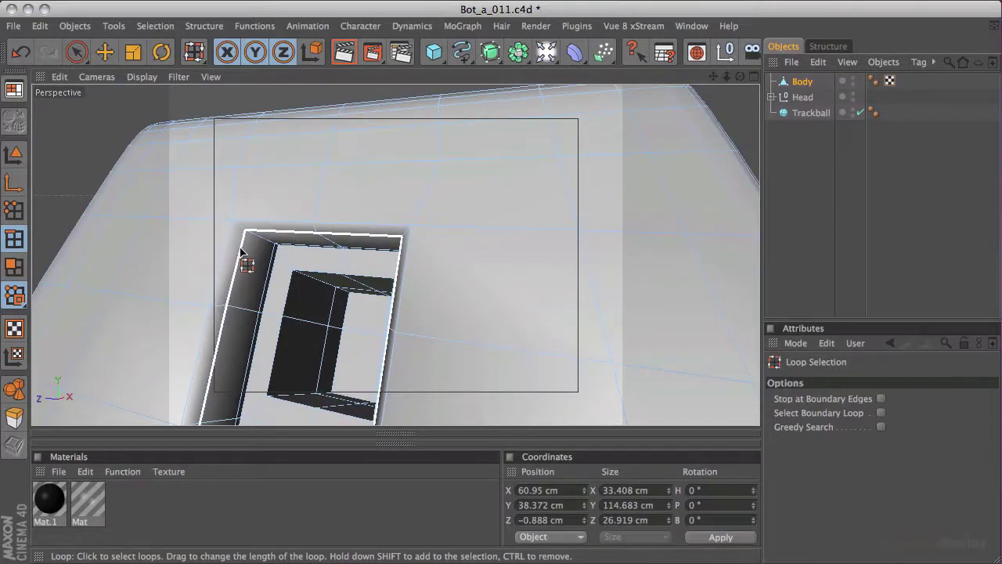
left_click(242, 252)
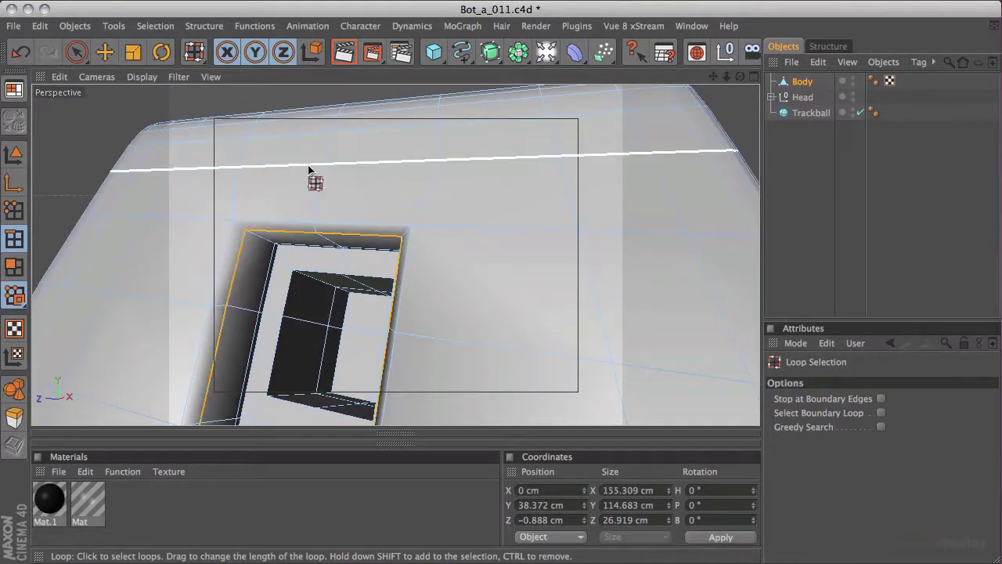
key("v")
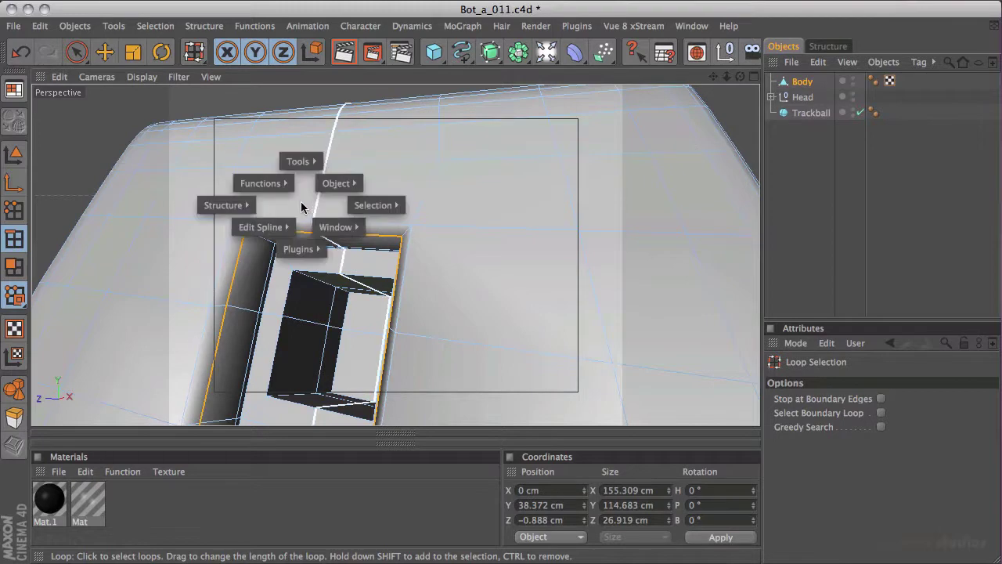
mouse_move(225, 205)
left_click(117, 275)
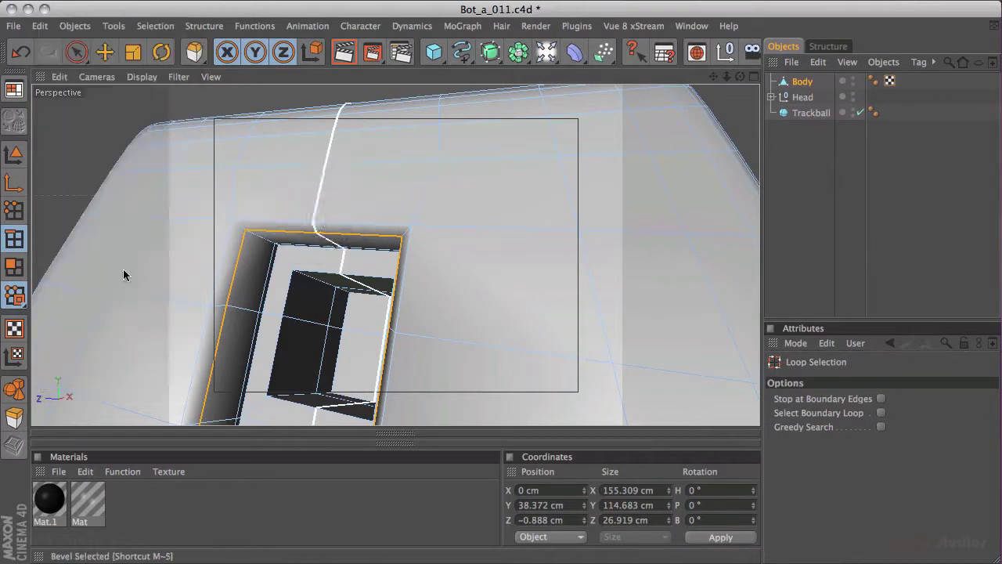
left_click(213, 104)
left_click_drag(211, 104, 261, 93)
key("space")
left_click(253, 96)
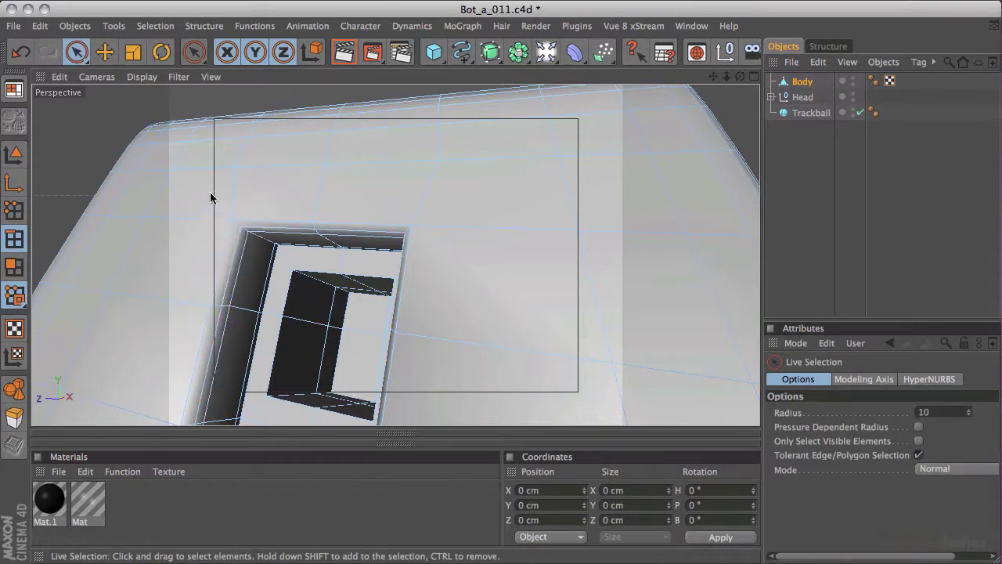
- Examine the beveled slots, the groove around the head and the lower half of the body from several angles
left_click_drag(500, 207, 587, 196, "alt")
left_click_drag(516, 220, 470, 196, "alt")
left_click_drag(429, 225, 549, 341, "alt")
right_click_drag(400, 291, 178, 339, "alt")
middle_click_drag(409, 294, 361, 180, "alt")
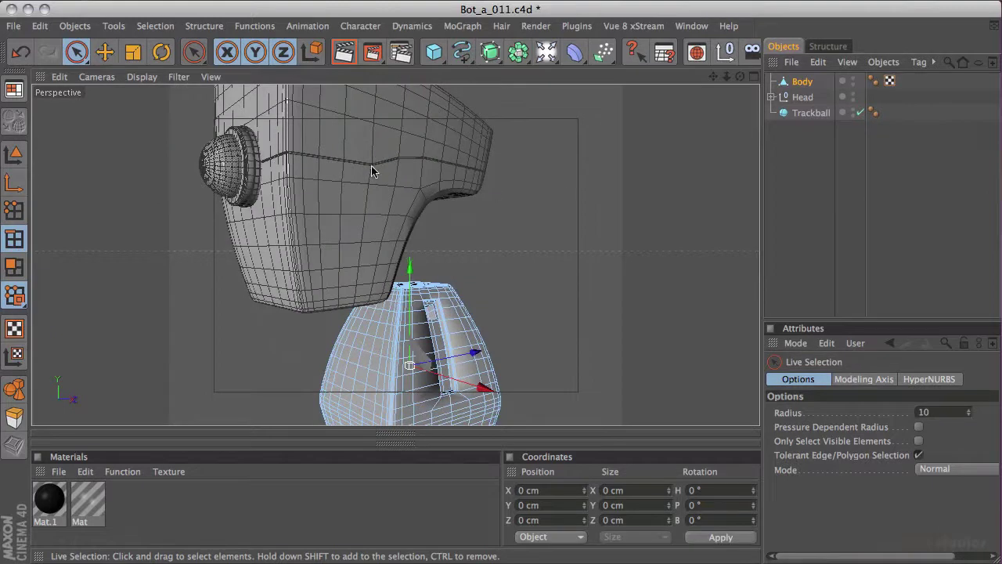
middle_click_drag(394, 324, 368, 231, "alt")
right_click_drag(181, 294, 267, 304, "alt")
middle_click_drag(267, 305, 285, 214, "alt")
left_click_drag(285, 215, 242, 242, "alt")
left_click_drag(333, 252, 386, 209, "alt")
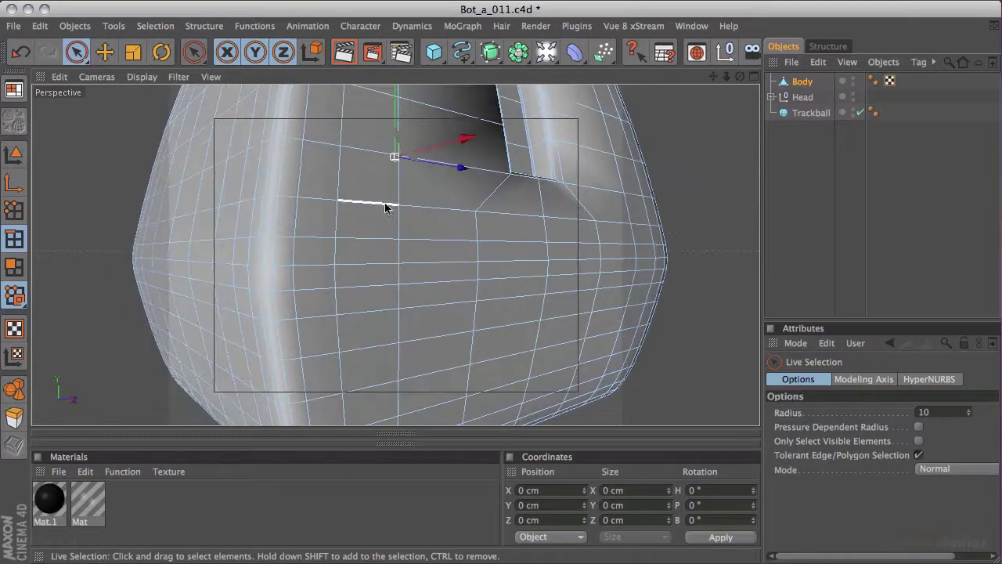
- Bevel the horizontal edge loop around the widest part of the body with an inner offset of about 1.06 cm
left_click(16, 268)
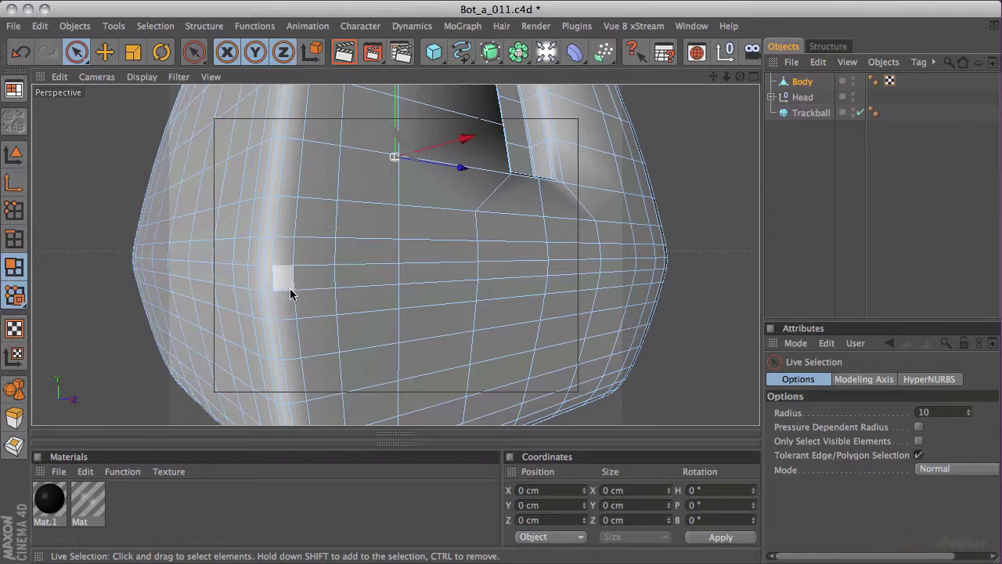
left_click(14, 238)
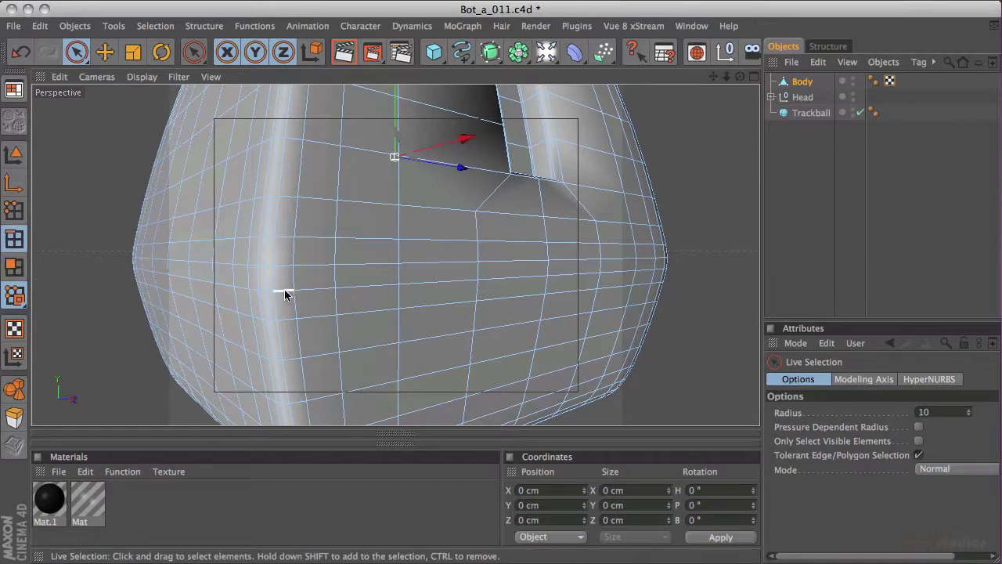
key("u")
key("l")
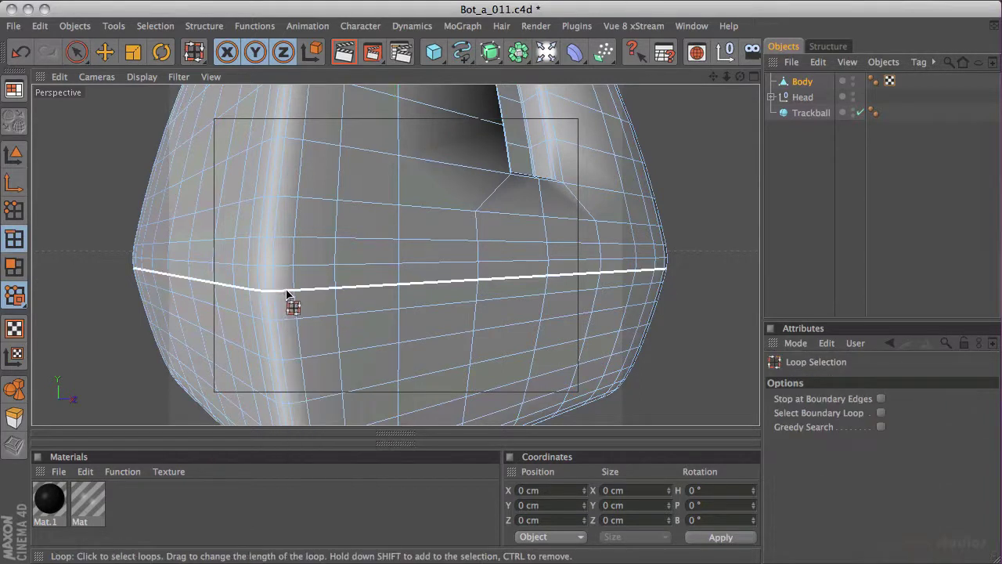
left_click(286, 291)
key("v")
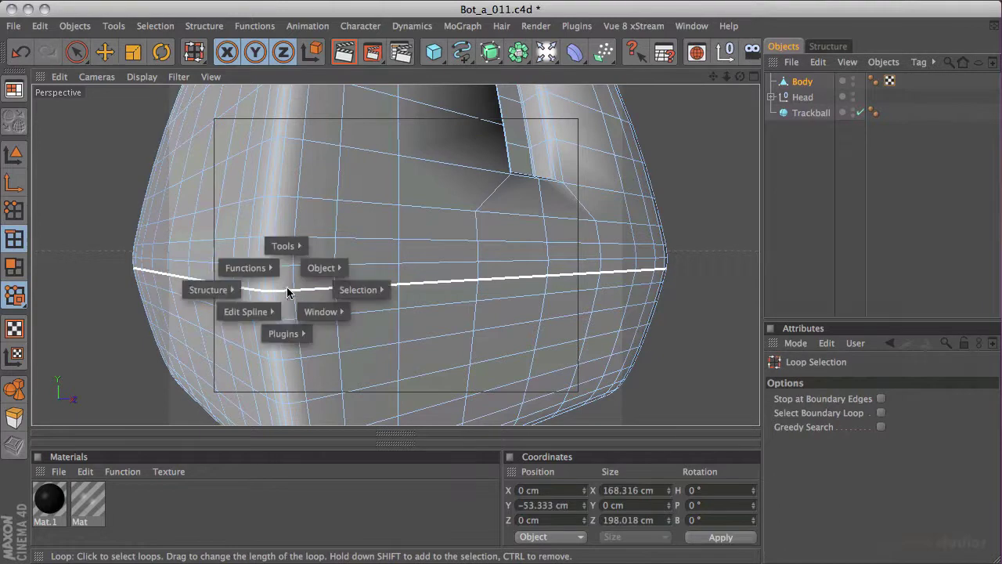
mouse_move(186, 296)
left_click(137, 359)
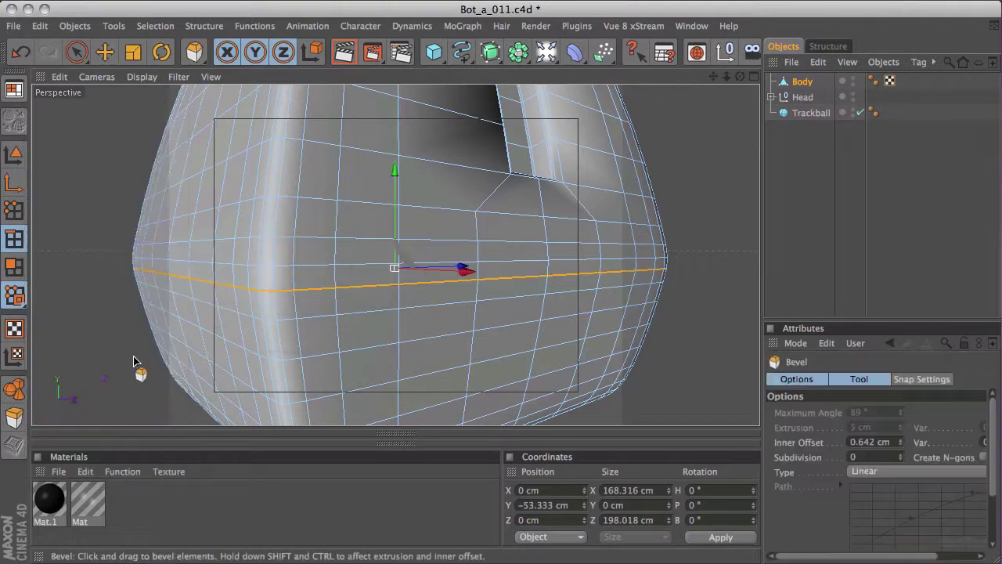
left_click(105, 384)
left_click_drag(105, 379, 109, 378)
- Compare the width of the body's new beveled band with the head's groove in the Right view
middle_click(418, 353)
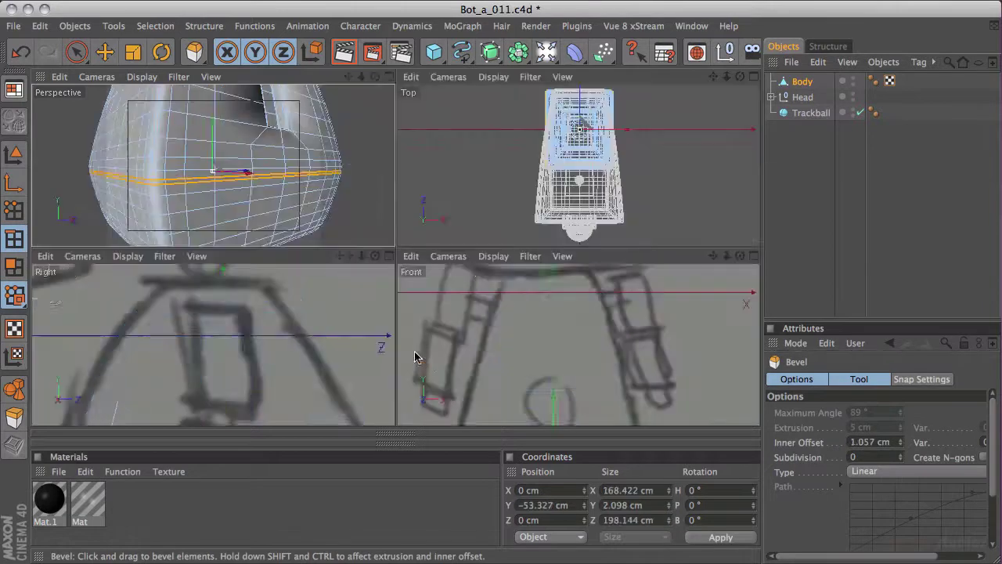
middle_click(360, 342)
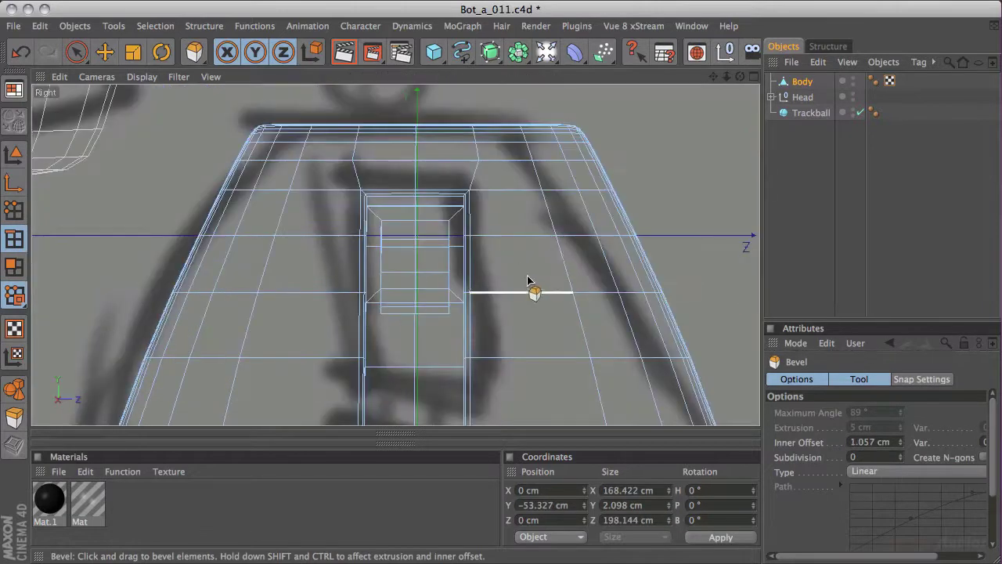
key("space")
right_click_drag(490, 247, 186, 282, "alt")
middle_click_drag(351, 251, 374, 324)
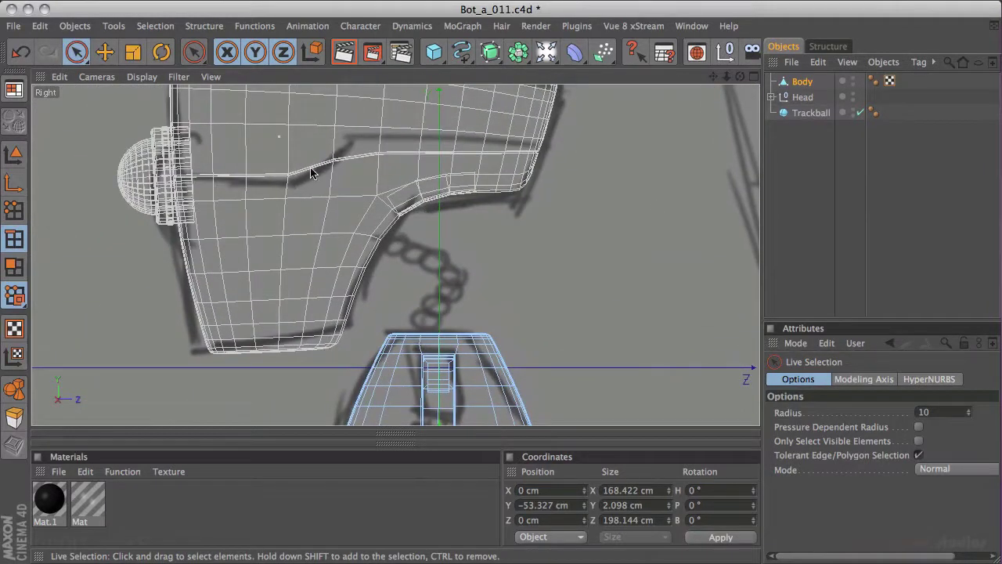
middle_click_drag(267, 205, 416, 191, "alt")
middle_click_drag(335, 219, 273, 312, "alt")
right_click_drag(540, 227, 830, 176, "alt")
right_click_drag(162, 233, 581, 127, "alt")
middle_click_drag(232, 226, 445, 250, "alt")
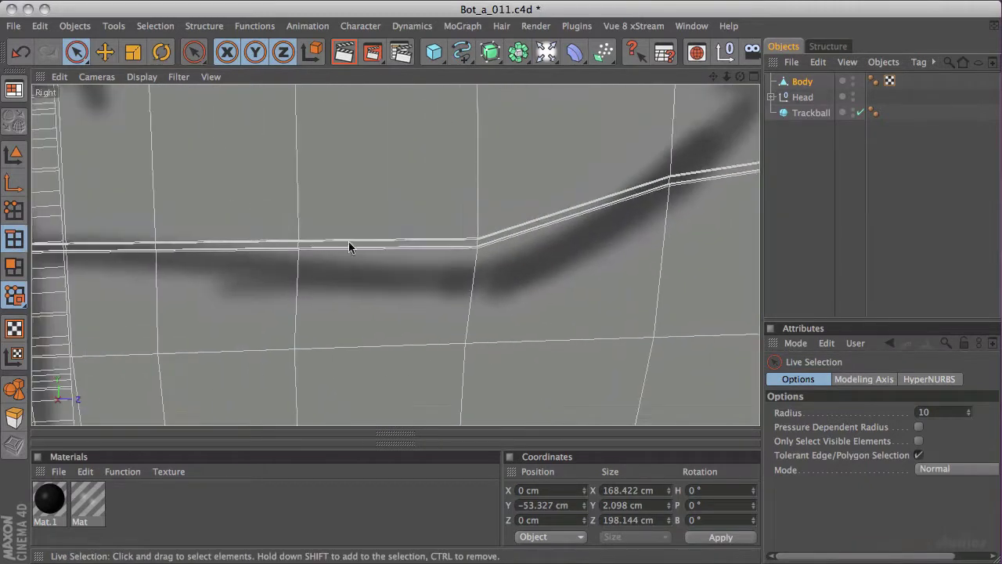
right_click_drag(620, 205, 294, 254, "alt")
middle_click_drag(598, 311, 356, 144, "alt")
middle_click_drag(485, 382, 412, 79, "alt")
middle_click_drag(503, 275, 504, 142, "alt")
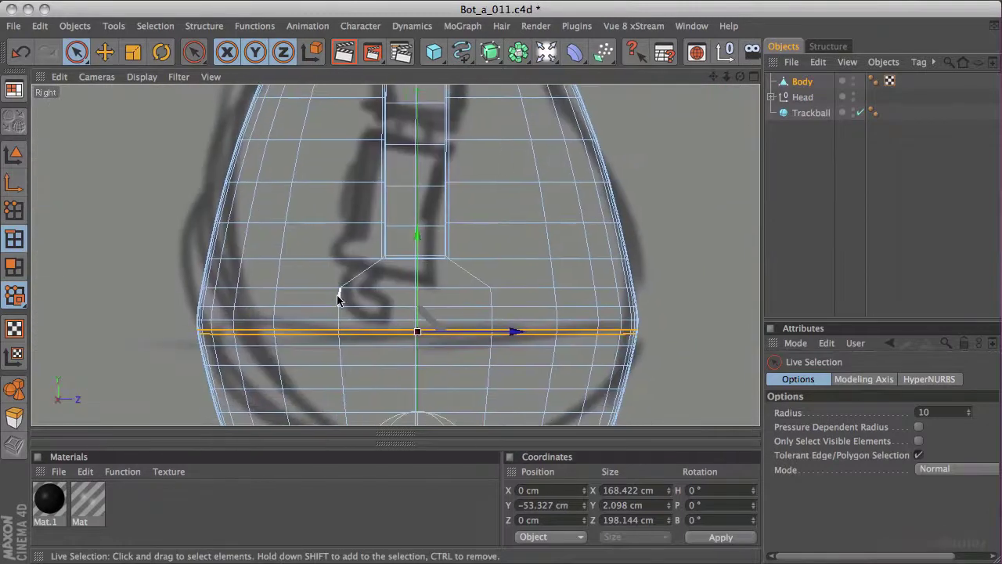
- Select the narrow polygon loop between the beveled edges around the body and apply Extrude Inner with an offset of about 0.32 cm
middle_click(344, 219)
middle_click(356, 212)
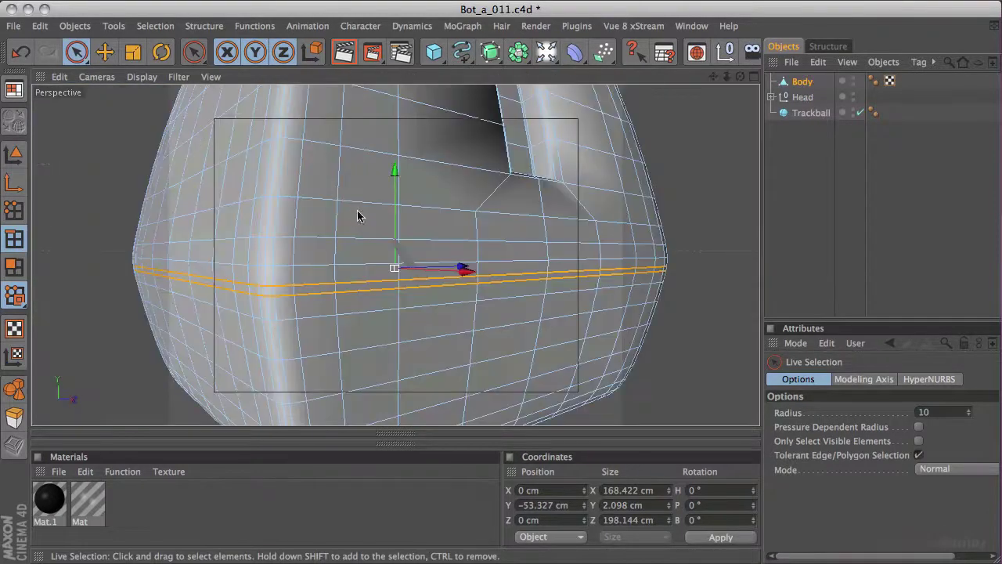
left_click(14, 266)
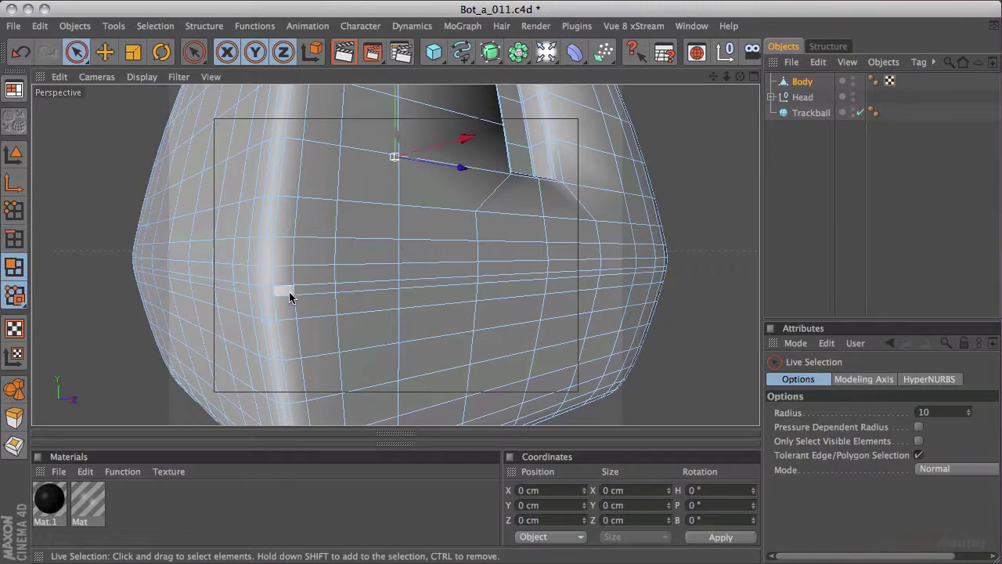
key("u")
key("l")
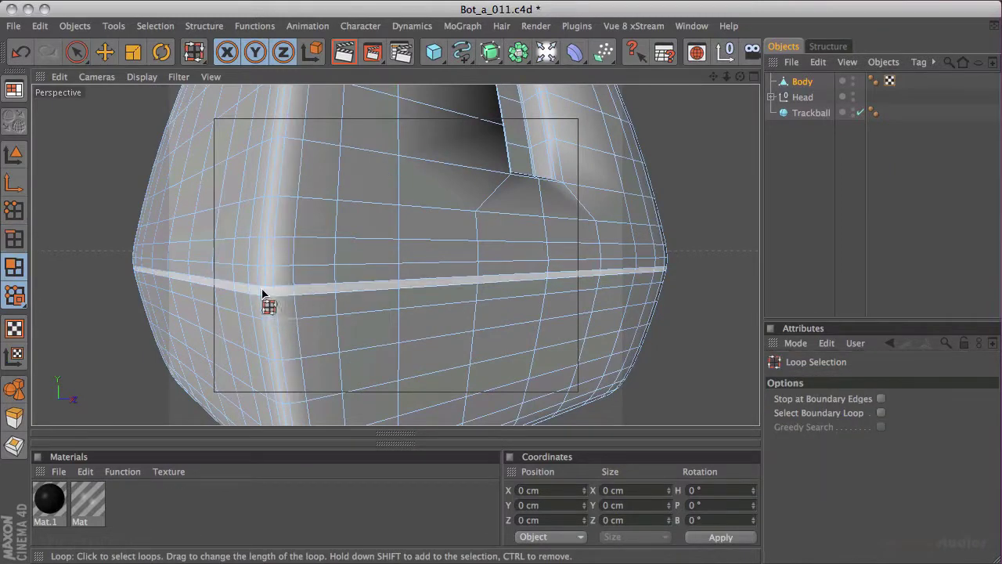
left_click(274, 296)
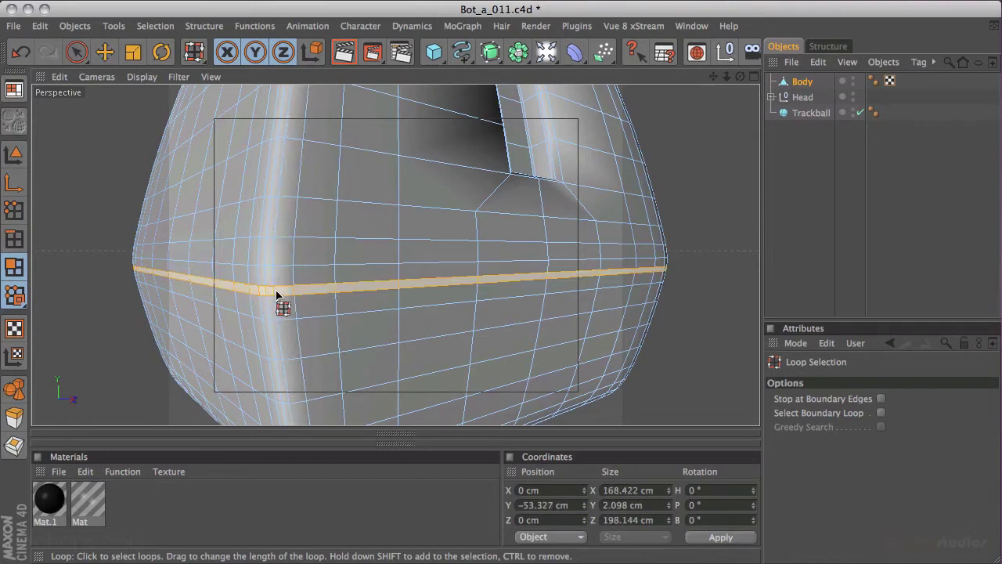
key("i")
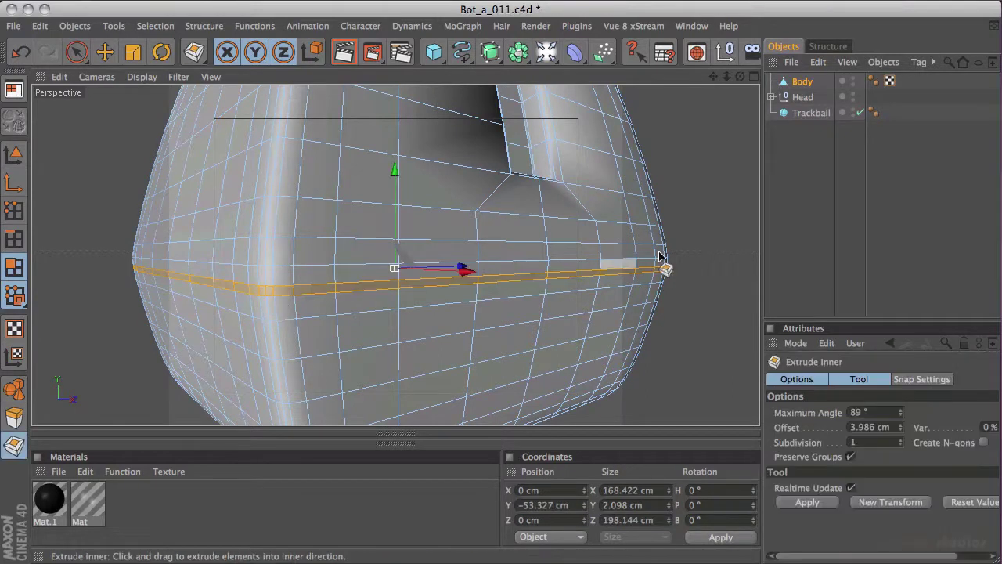
left_click_drag(707, 240, 703, 240)
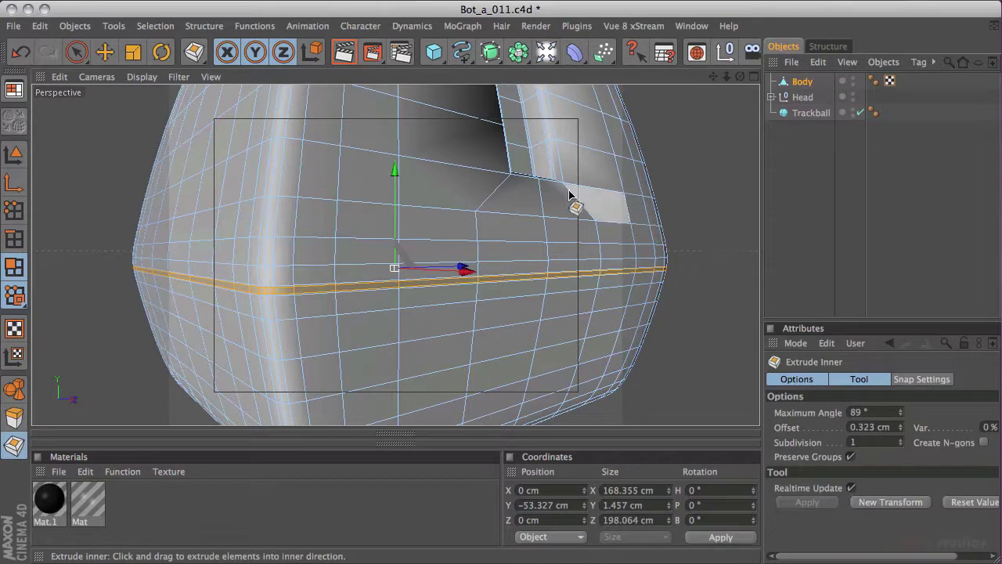
- Scale the selected polygon loop around the body uniformly inward in the Top view to about 167.8 by 197.4 cm
middle_click(538, 207)
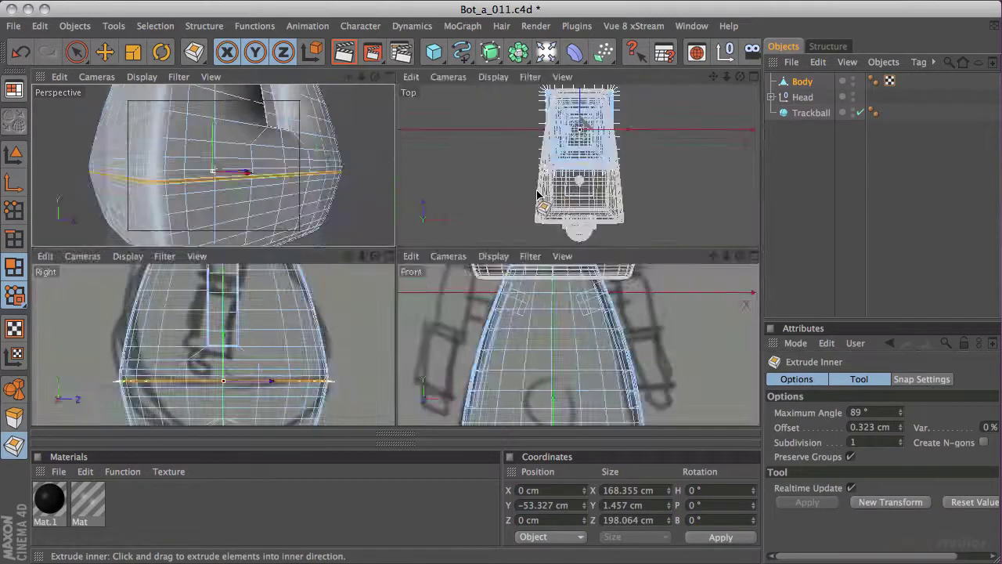
middle_click(540, 196)
key("t")
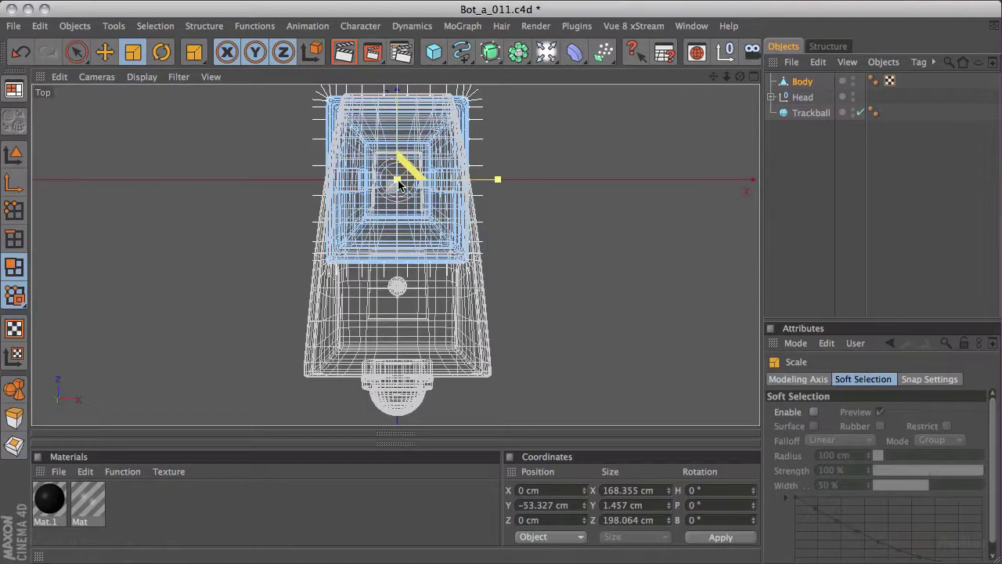
key("s")
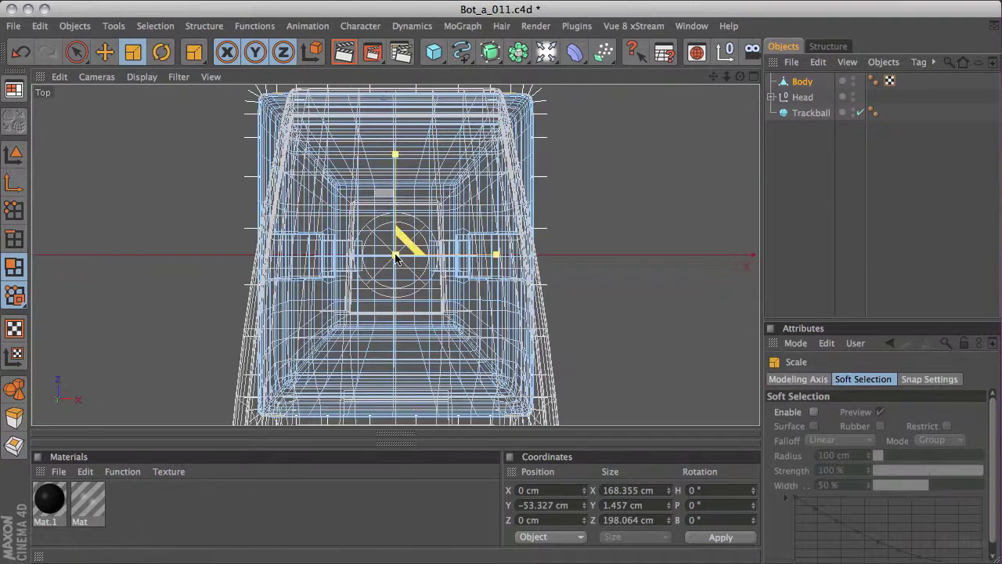
left_click_drag(397, 255, 391, 257)
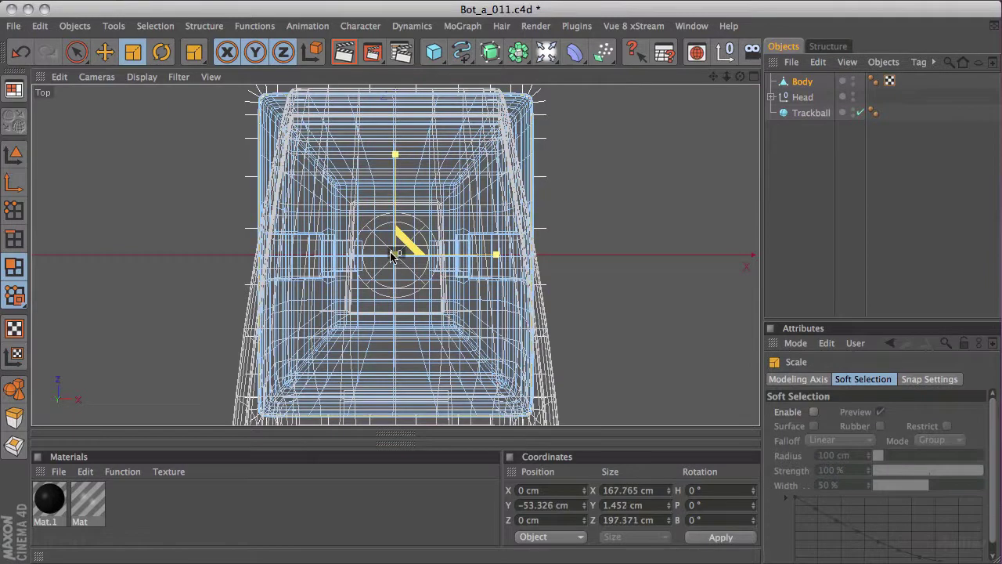
- Extrude the selected loop inward with an offset of about -3.28 cm to form the body's groove, and deselect it
middle_click(341, 245)
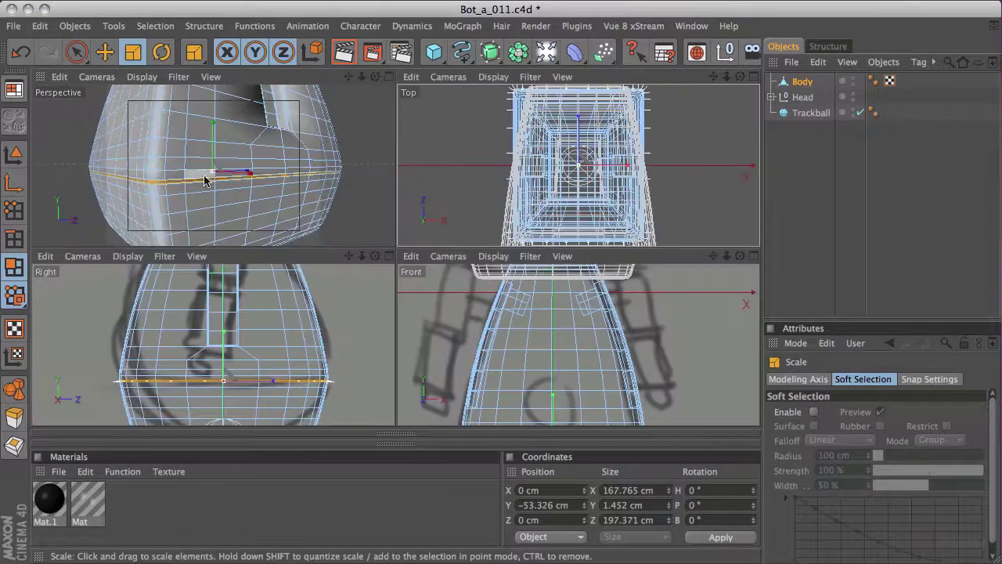
middle_click(308, 201)
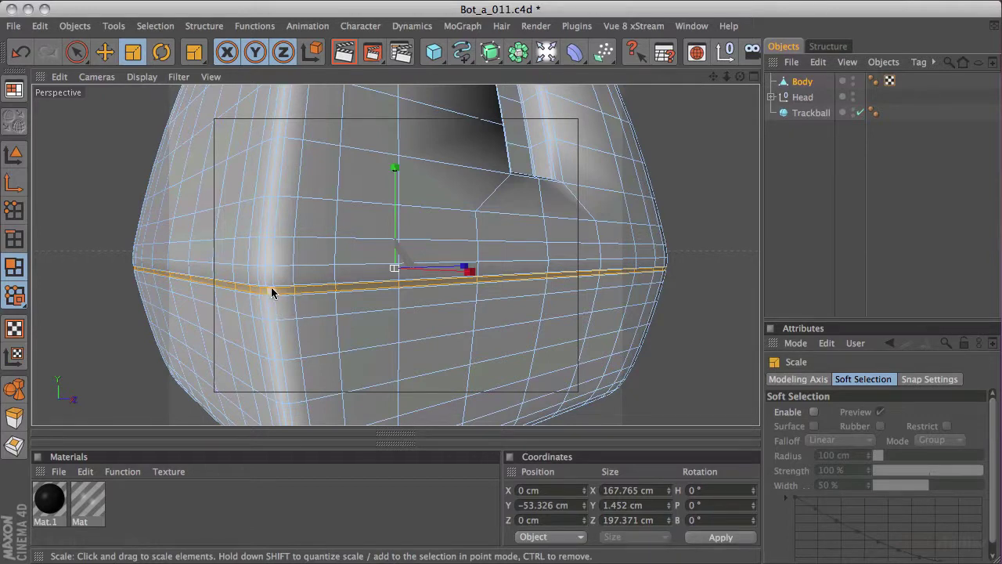
key("d")
left_click_drag(703, 212, 680, 216)
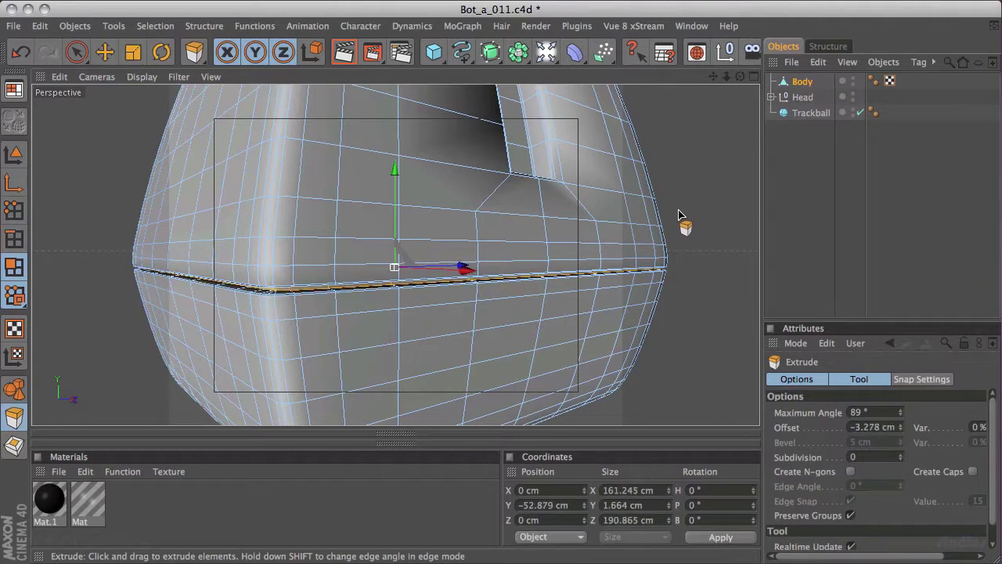
left_click_drag(697, 212, 678, 219)
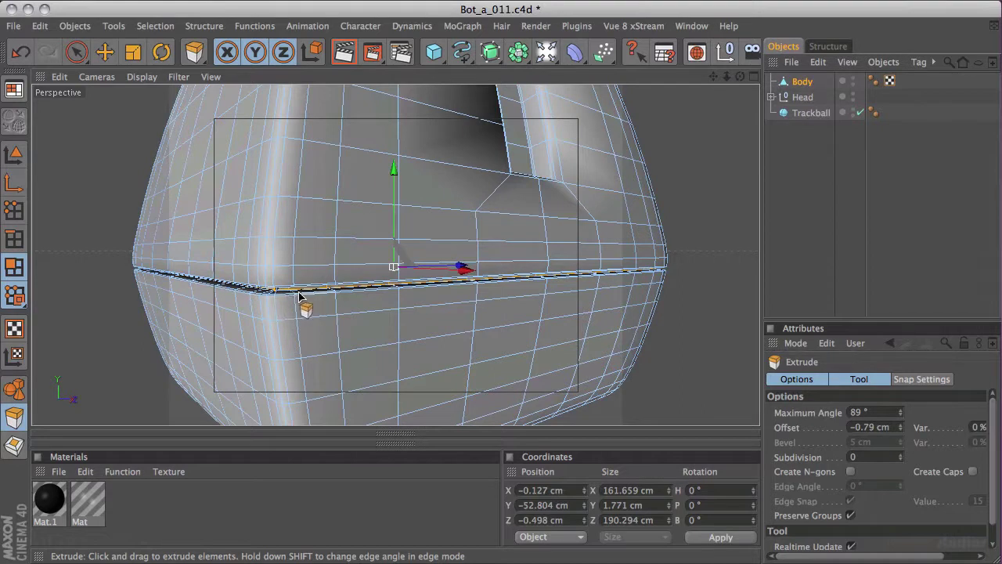
key("ctrl+z")
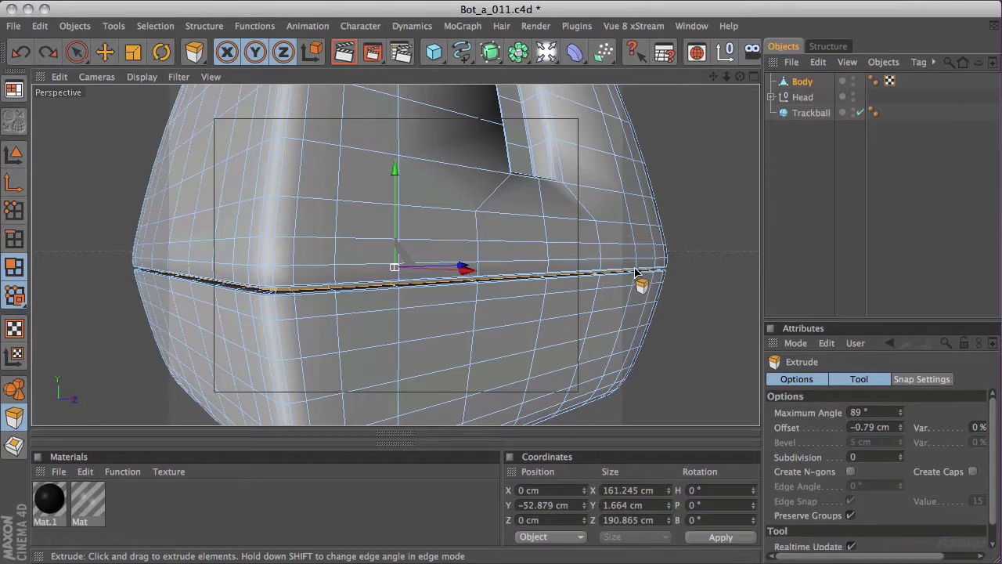
key("space")
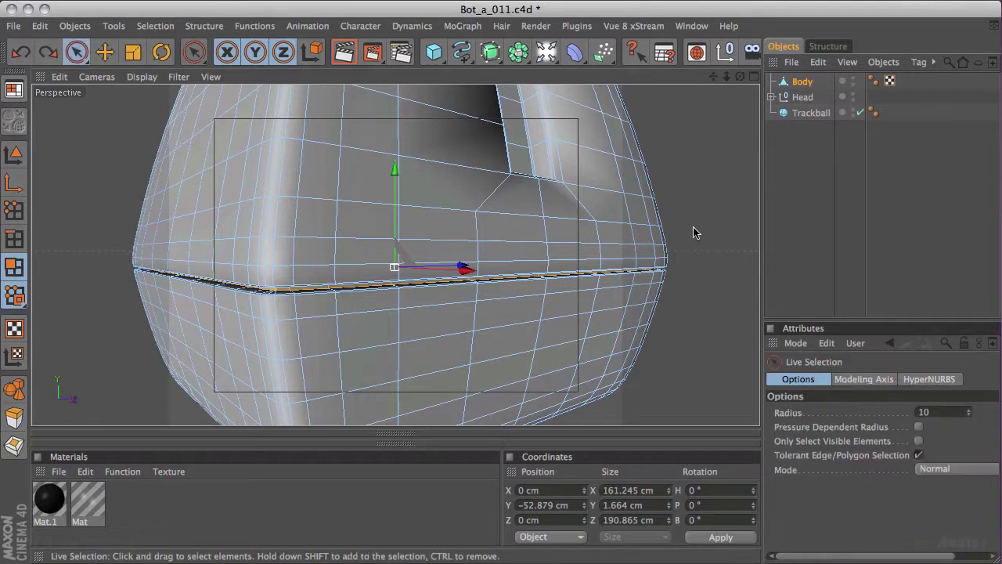
left_click(691, 236)
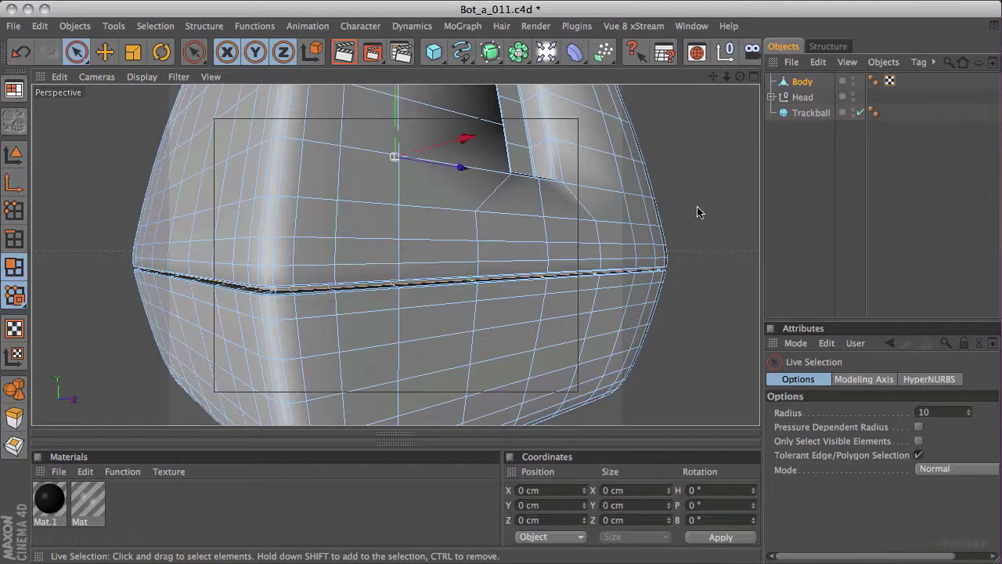
- Examine the grooved body from several angles and compare its lower half with the reference sketch in the Right view
left_click_drag(684, 331, 687, 208, "alt")
right_click_drag(654, 205, 55, 354, "alt")
left_click_drag(525, 242, 410, 326, "alt")
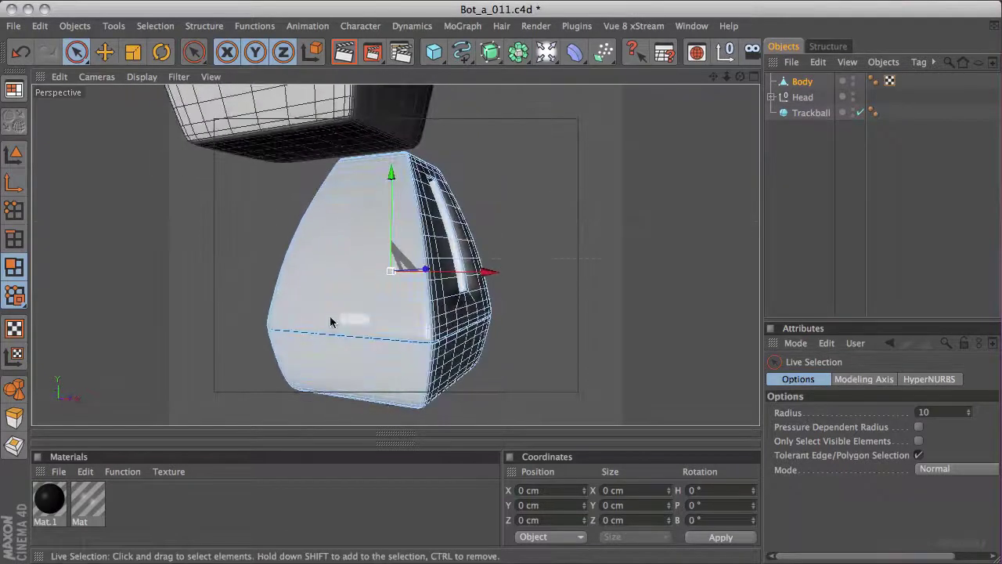
left_click_drag(407, 272, 485, 262, "alt")
middle_click(486, 262)
middle_click(336, 347)
right_click_drag(362, 324, 212, 335, "alt")
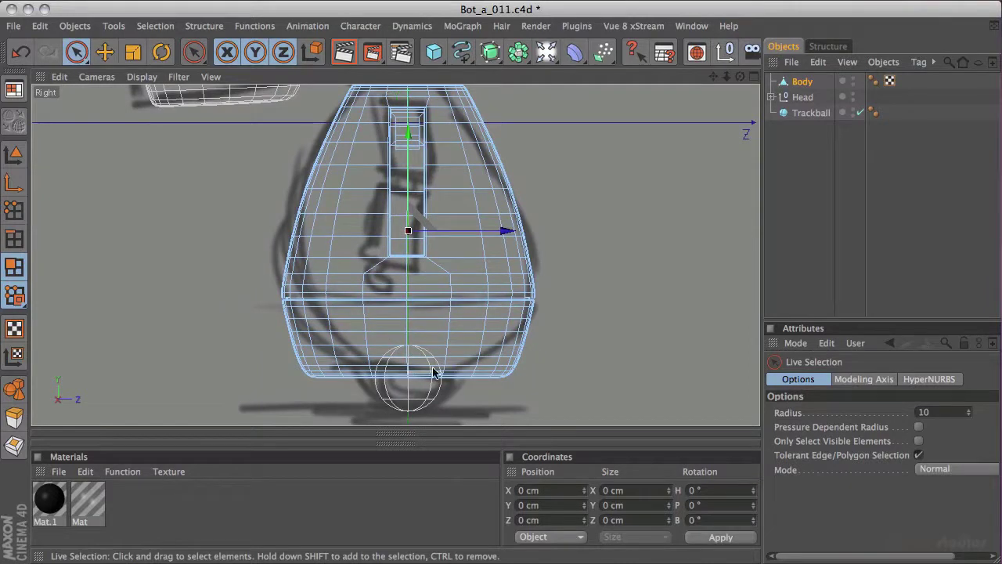
middle_click(470, 275)
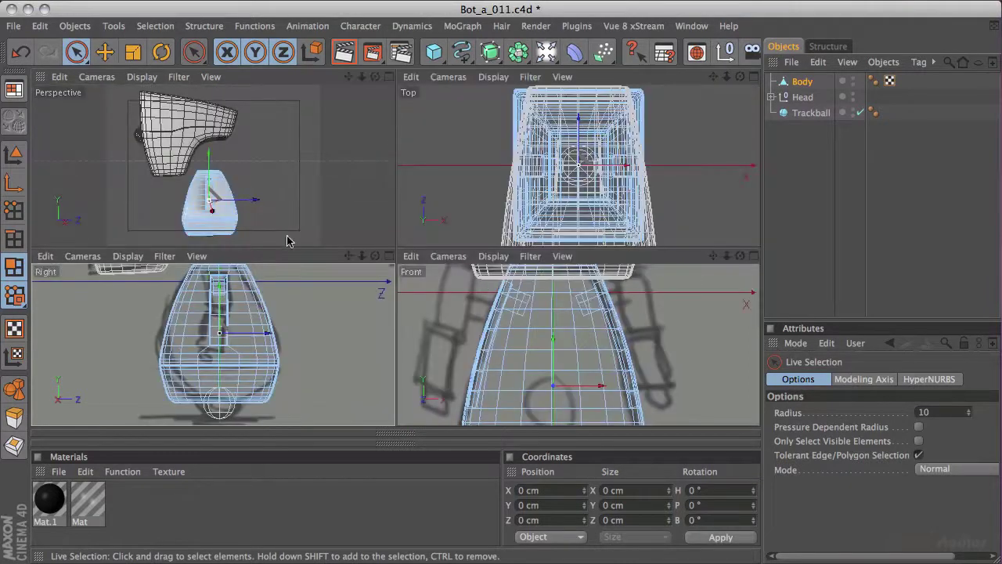
- Disable the Trackball object to expose the body's underside and switch to point editing
middle_click(329, 217)
left_click_drag(548, 185, 730, 177, "alt")
right_click_drag(730, 177, 750, 167, "alt")
left_click(861, 114)
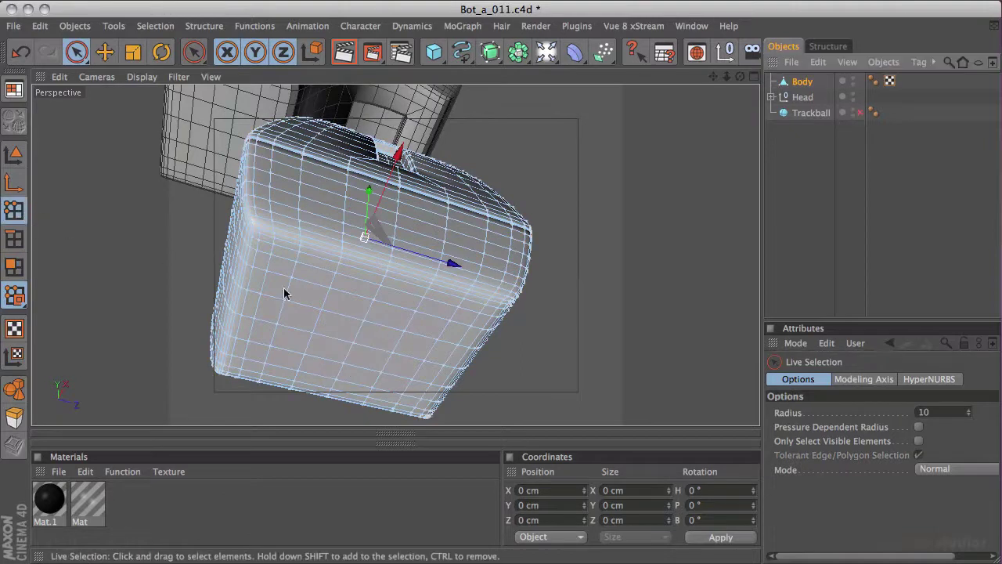
left_click_drag(595, 237, 356, 445, "alt")
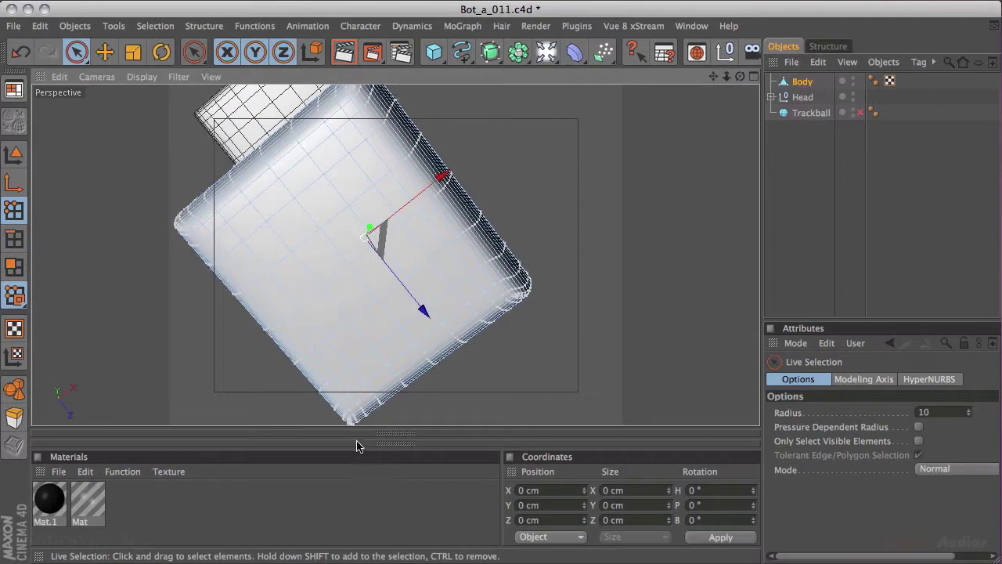
- Select the point at the center of the body's underside and set the Live Selection mode to Soft Selection
left_click(349, 270)
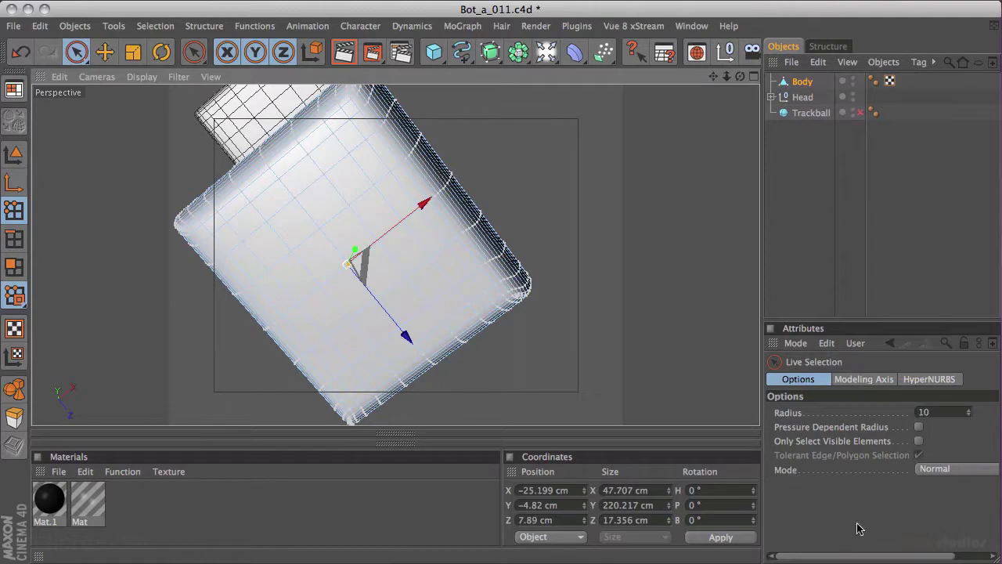
left_click_drag(845, 558, 884, 558)
left_click(912, 470)
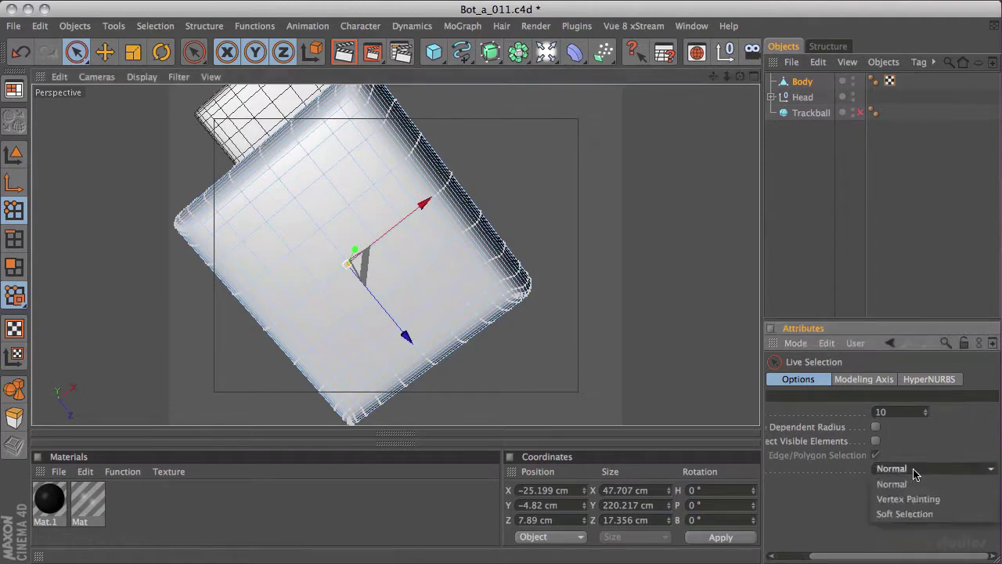
left_click(916, 514)
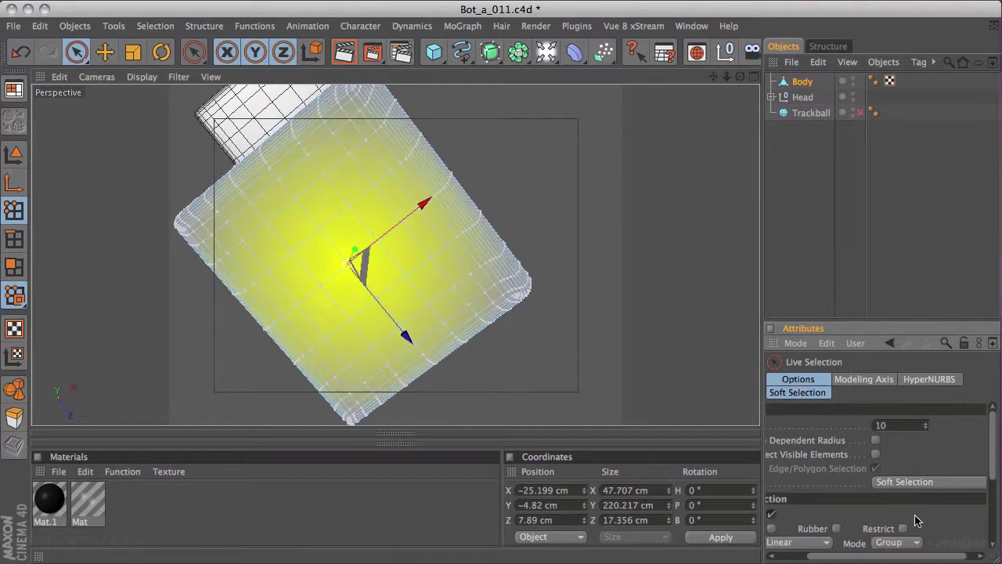
left_click(345, 263)
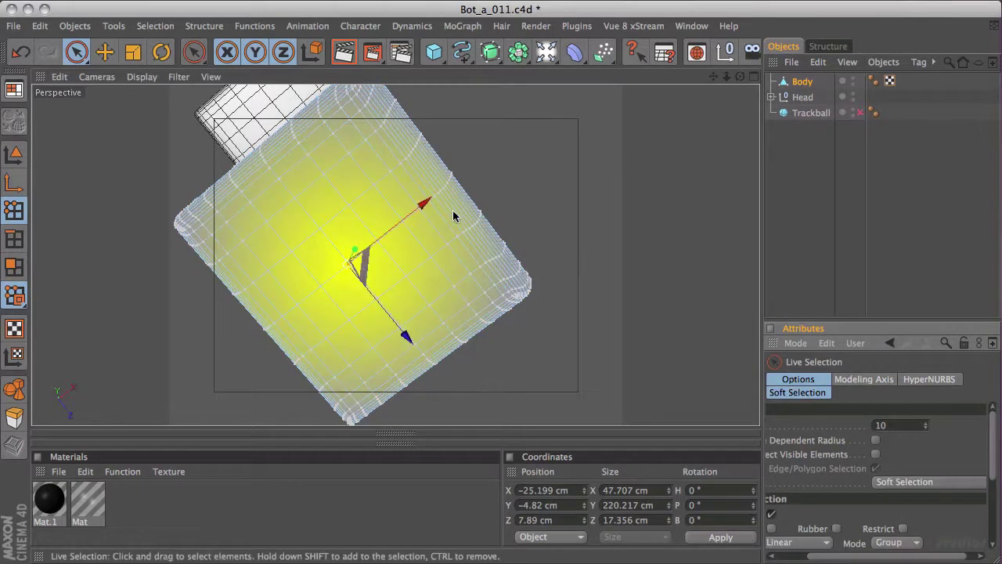
- Restrict Live Selection to visible elements and reselect only the center point on the body's underside
left_click_drag(588, 335, 569, 173, "alt")
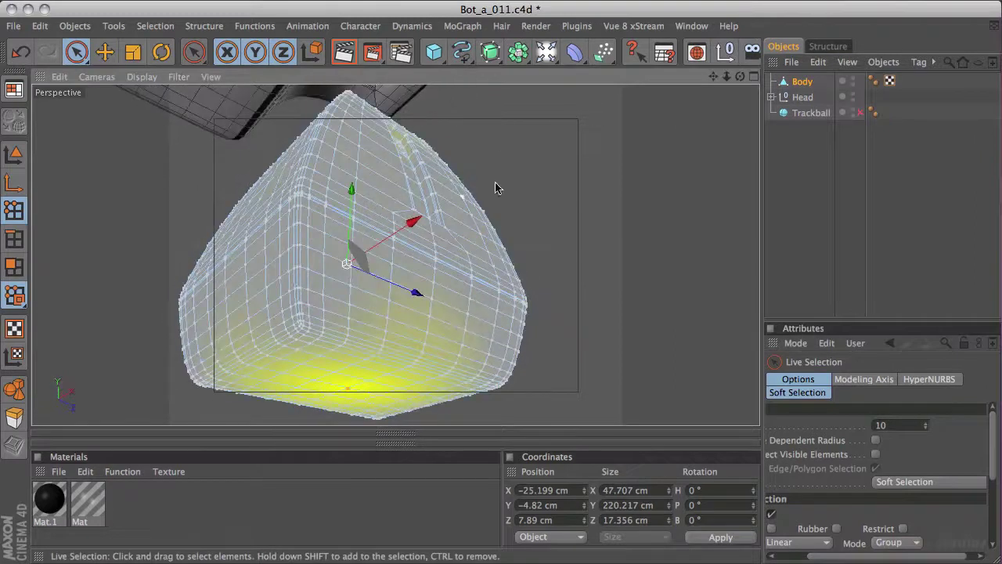
left_click_drag(592, 307, 549, 166, "alt")
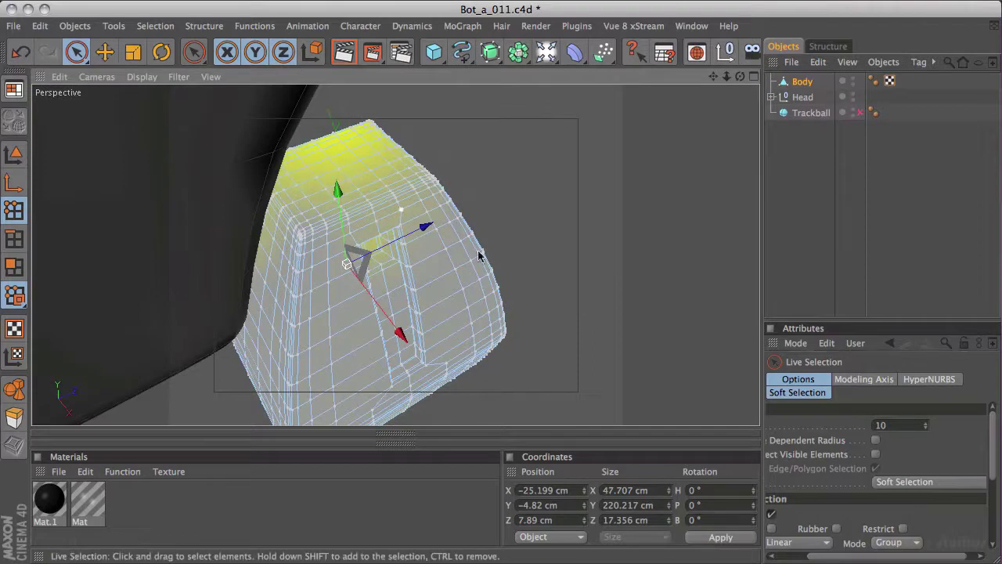
left_click(875, 454)
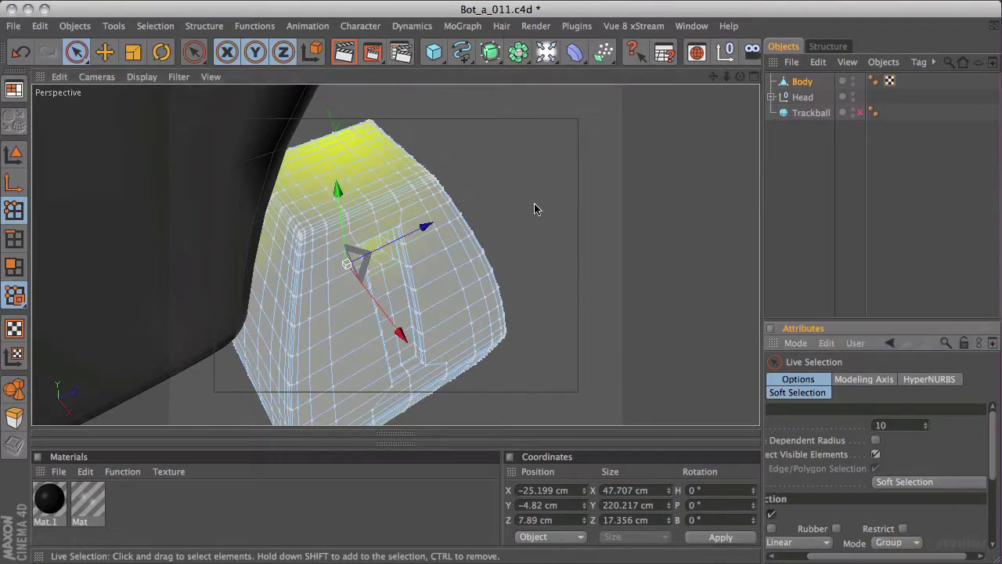
left_click_drag(544, 203, 392, 336, "alt")
left_click(334, 329)
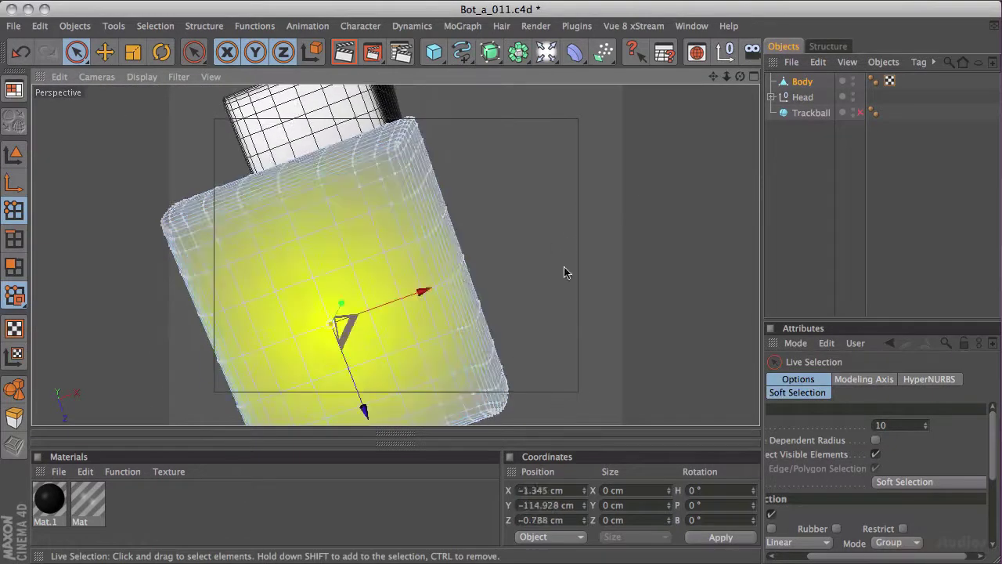
left_click_drag(569, 310, 633, 253, "alt")
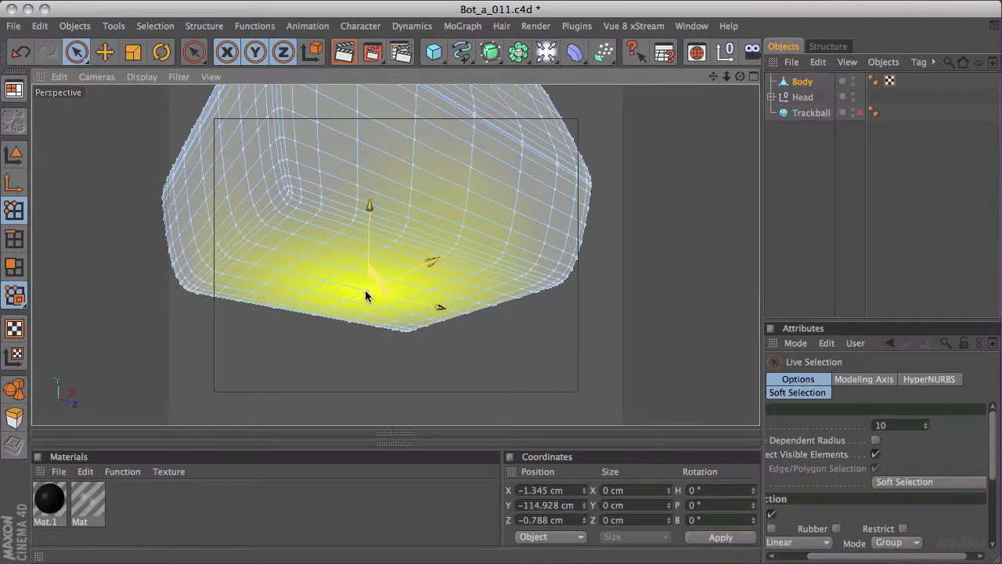
left_click_drag(367, 290, 368, 290)
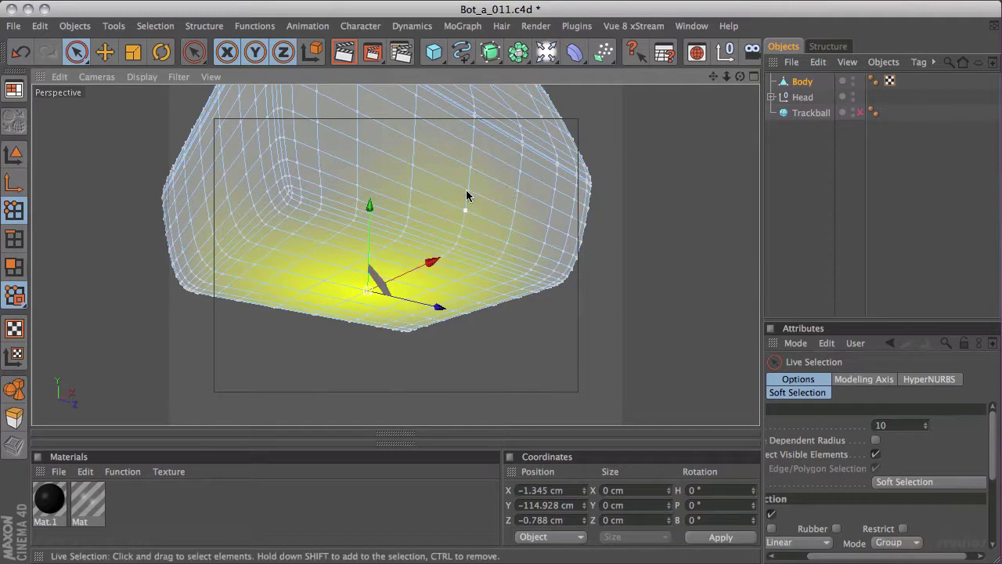
- Enlarge the attributes area to reveal all the soft selection settings and open the falloff choices
left_click_drag(871, 319, 874, 199)
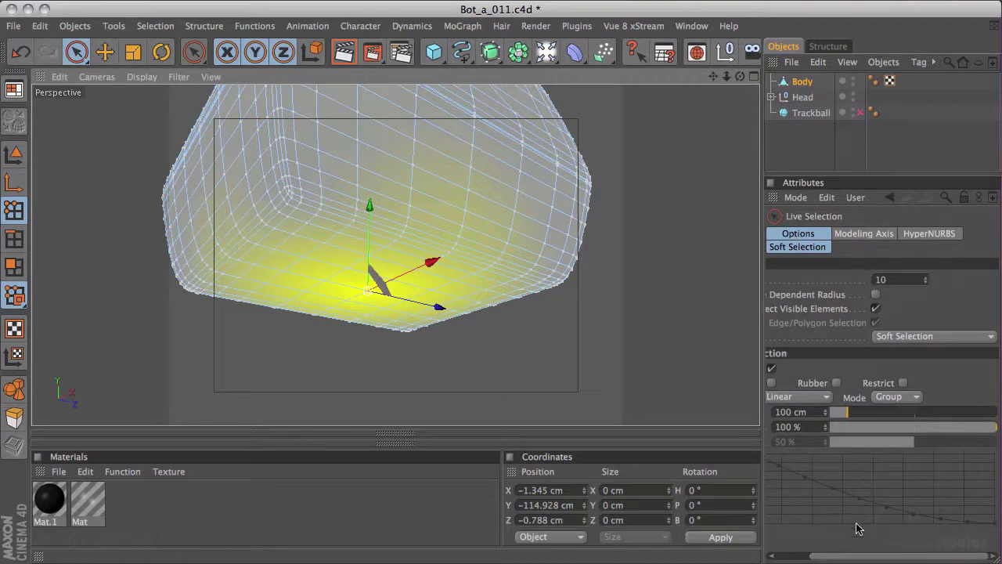
left_click_drag(831, 559, 814, 517)
left_click_drag(761, 322, 684, 322)
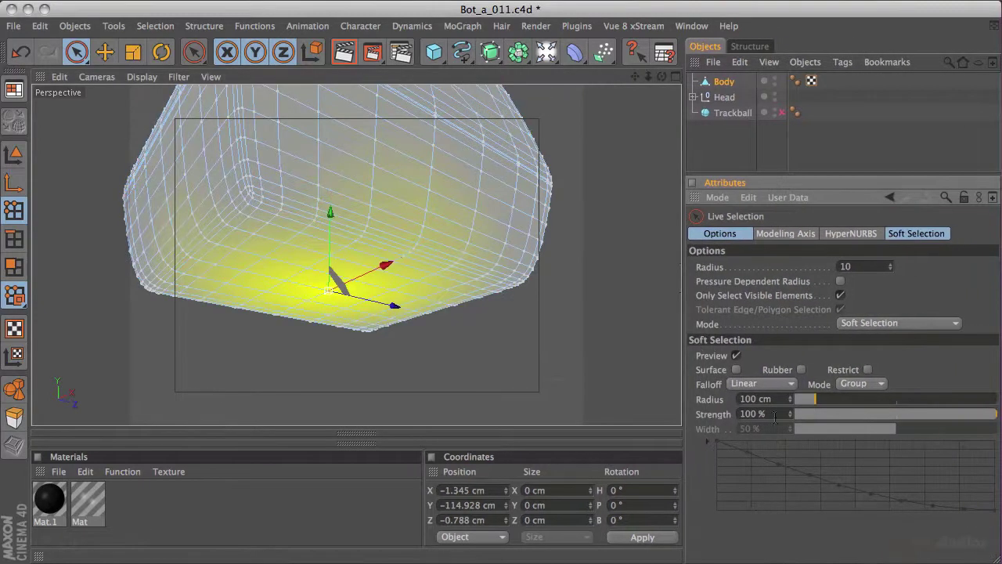
left_click(780, 385)
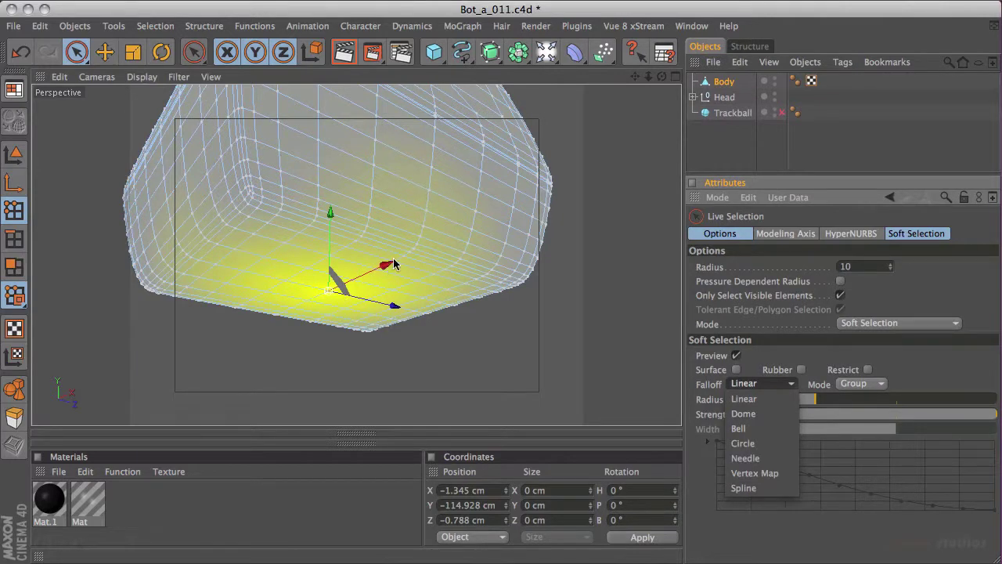
- Try the Dome and Bell falloffs on the soft selection, and return the falloff to Linear
left_click(744, 414)
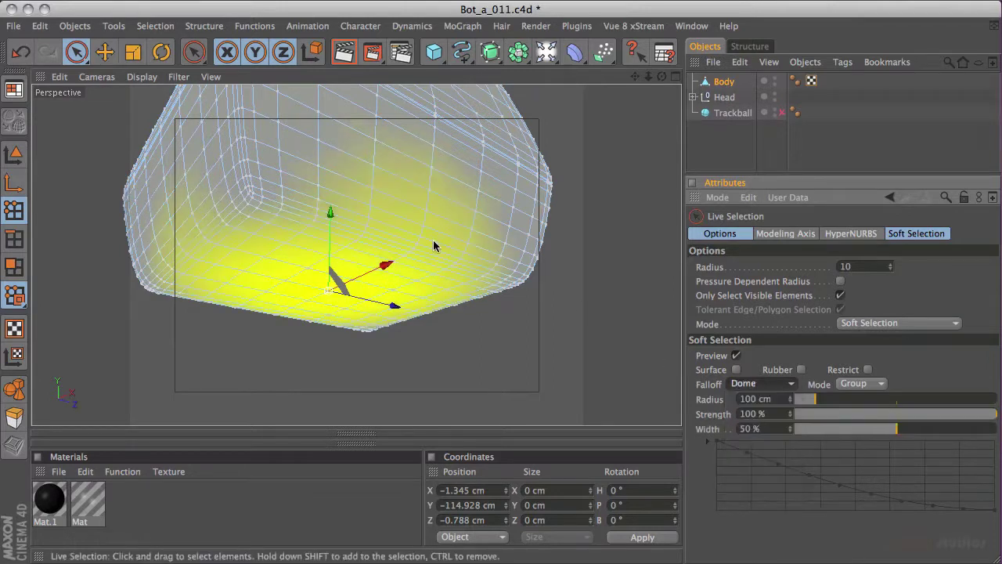
left_click(749, 384)
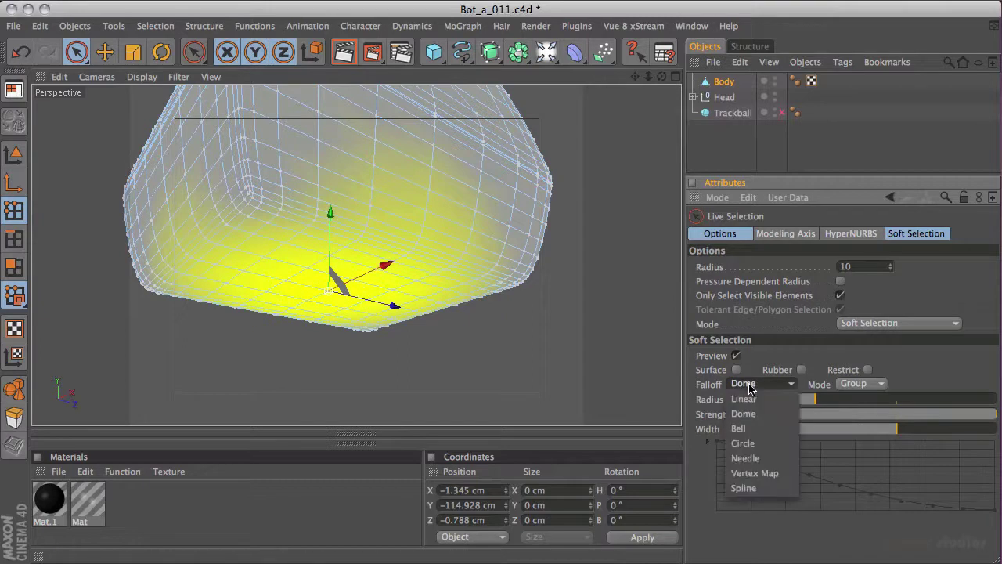
left_click(742, 428)
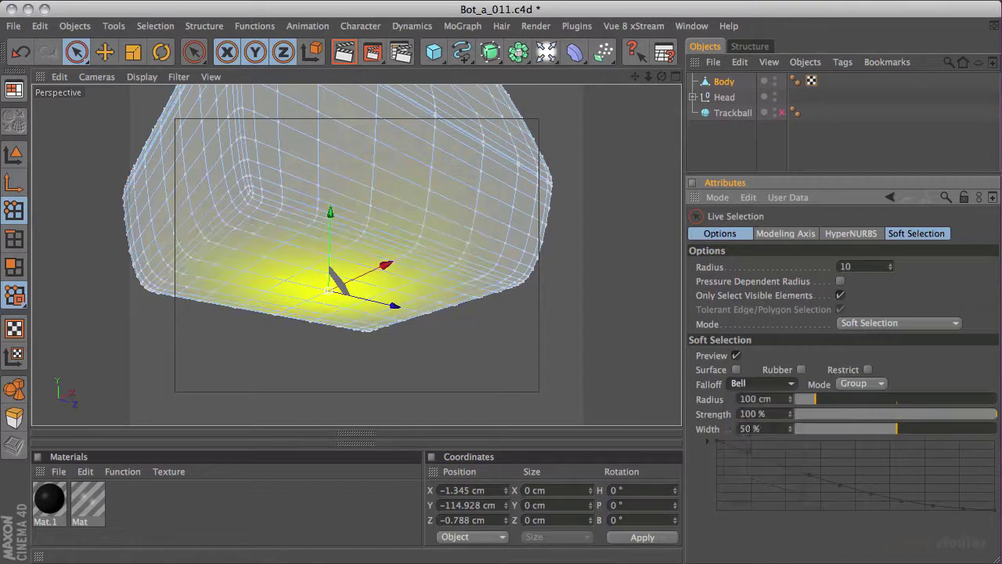
left_click(741, 386)
left_click(738, 399)
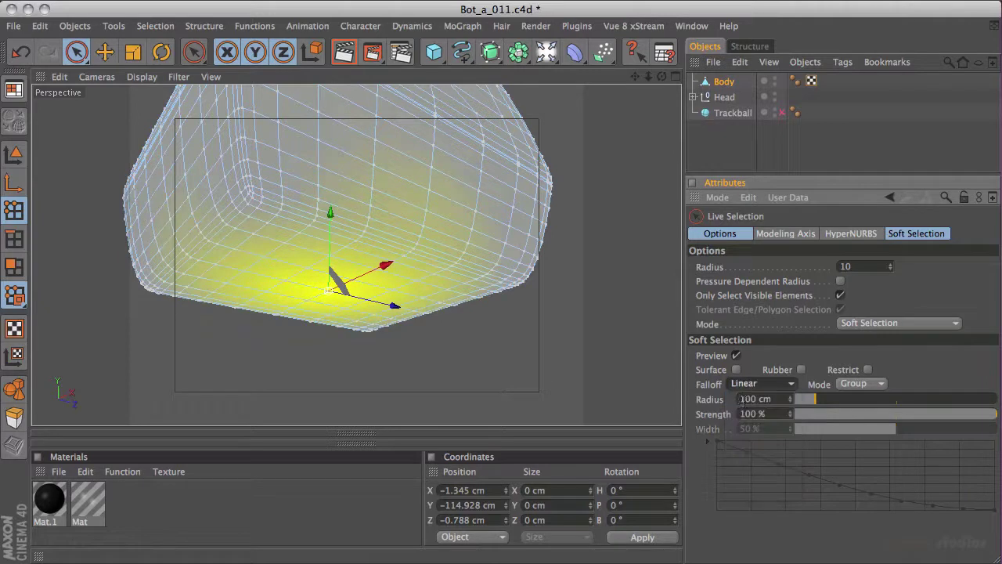
- Set the soft selection radius to 117 cm so the falloff covers the lower part of the body
left_click_drag(503, 348, 396, 317, "alt")
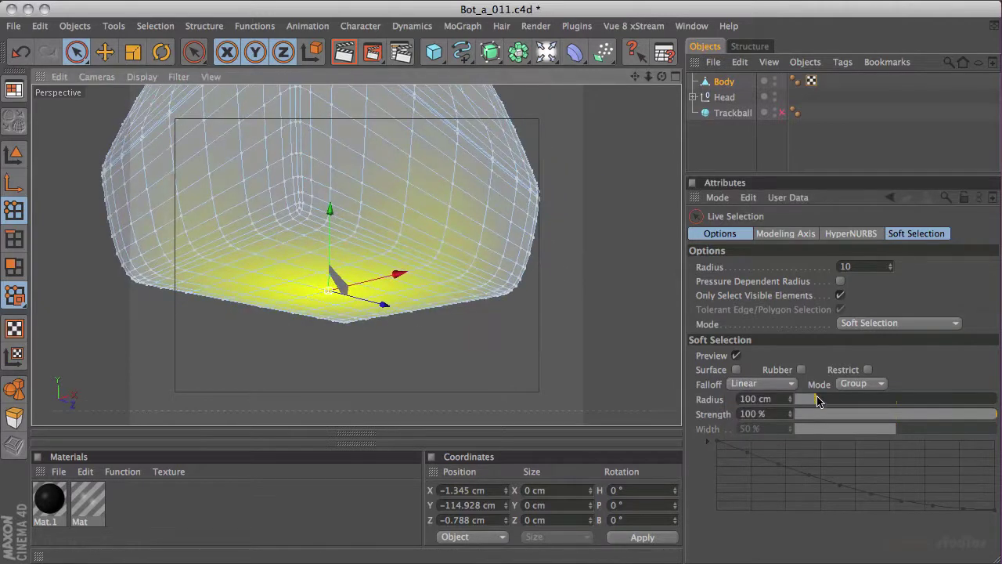
left_click(816, 401)
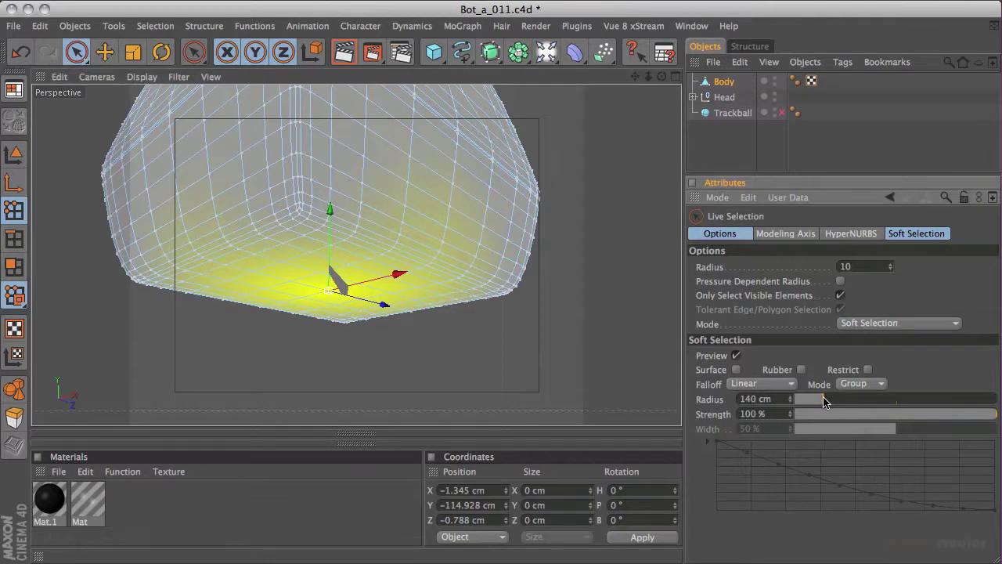
left_click_drag(531, 270, 521, 309, "alt")
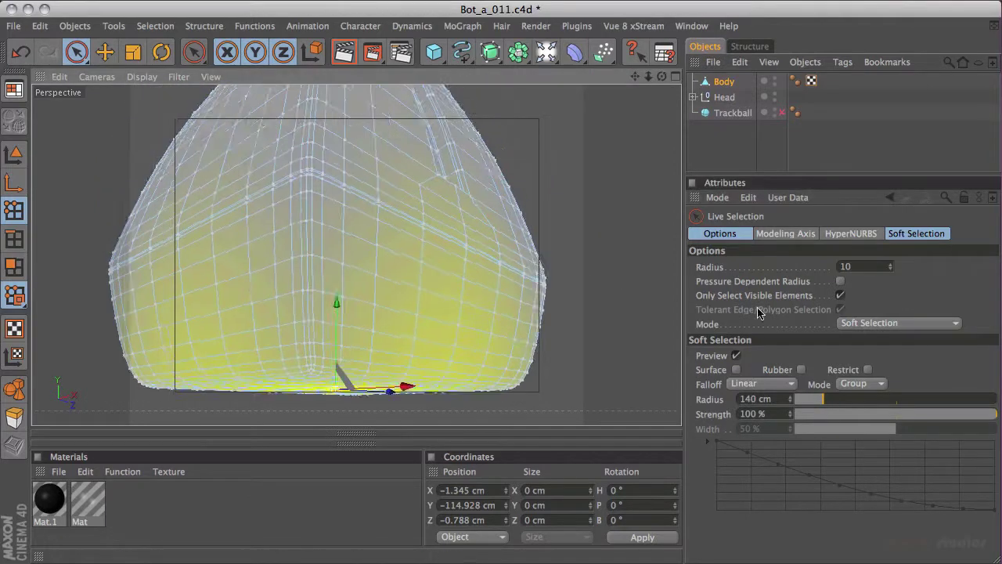
left_click(820, 399)
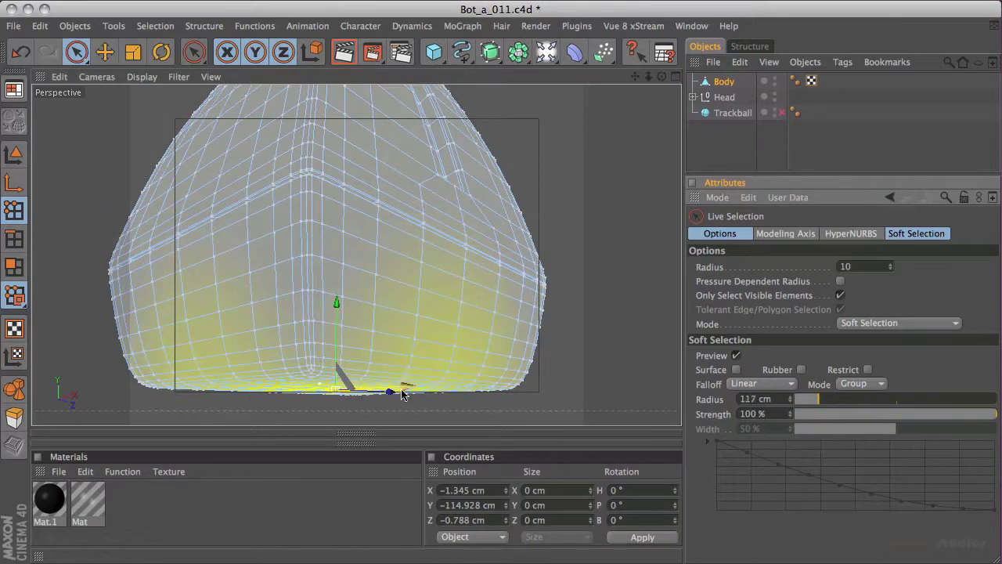
left_click_drag(576, 259, 571, 280, "alt")
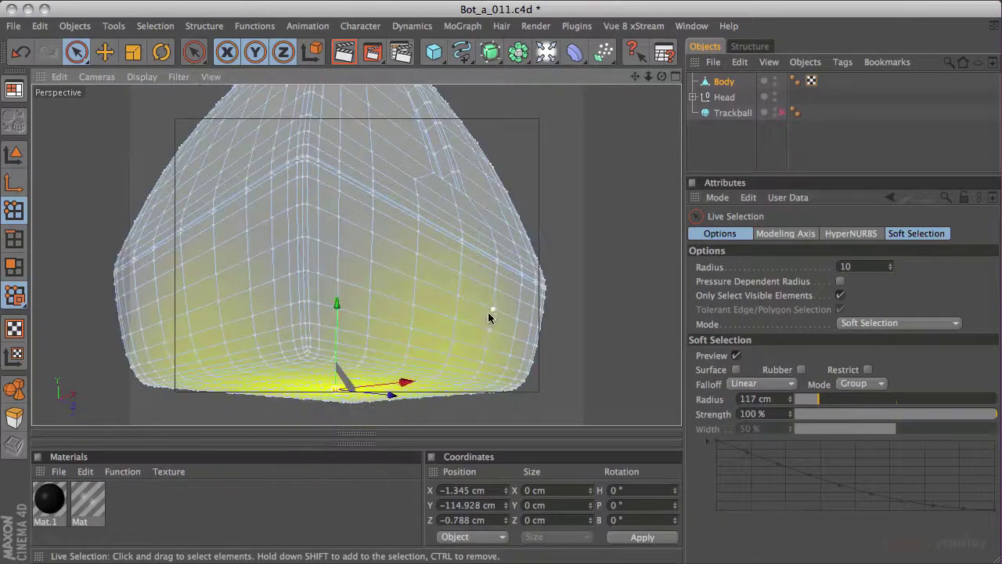
- Try scaling the body's underside down from the single soft-selected center point, and undo the scaling
key("t")
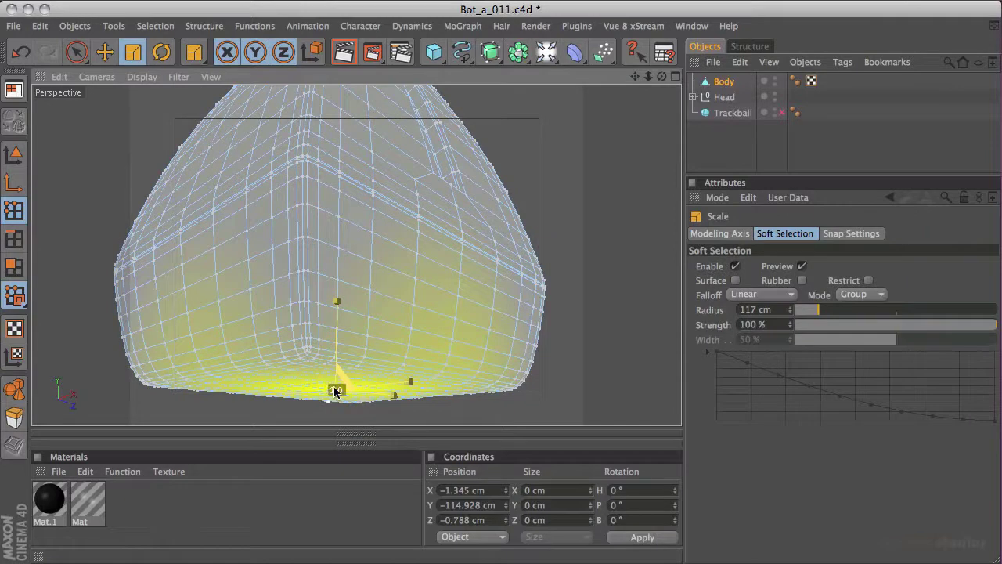
left_click_drag(292, 388, 137, 368)
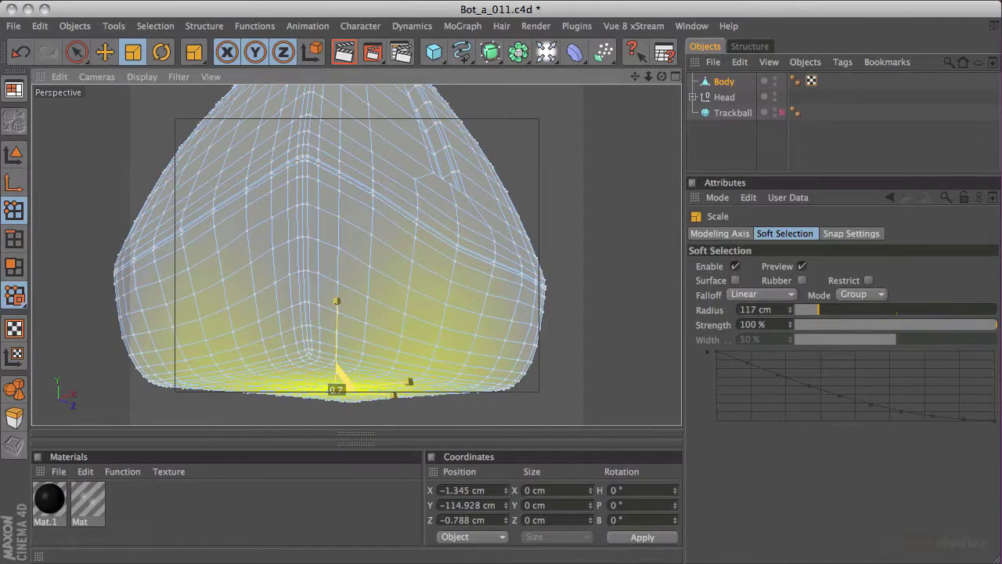
left_click_drag(530, 344, 352, 351, "alt")
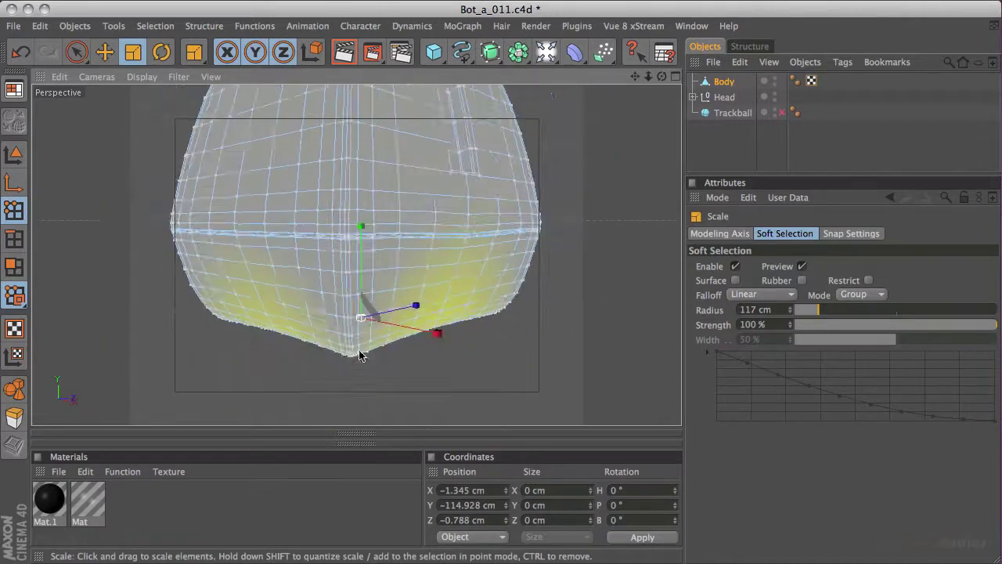
left_click_drag(561, 225, 387, 155, "alt")
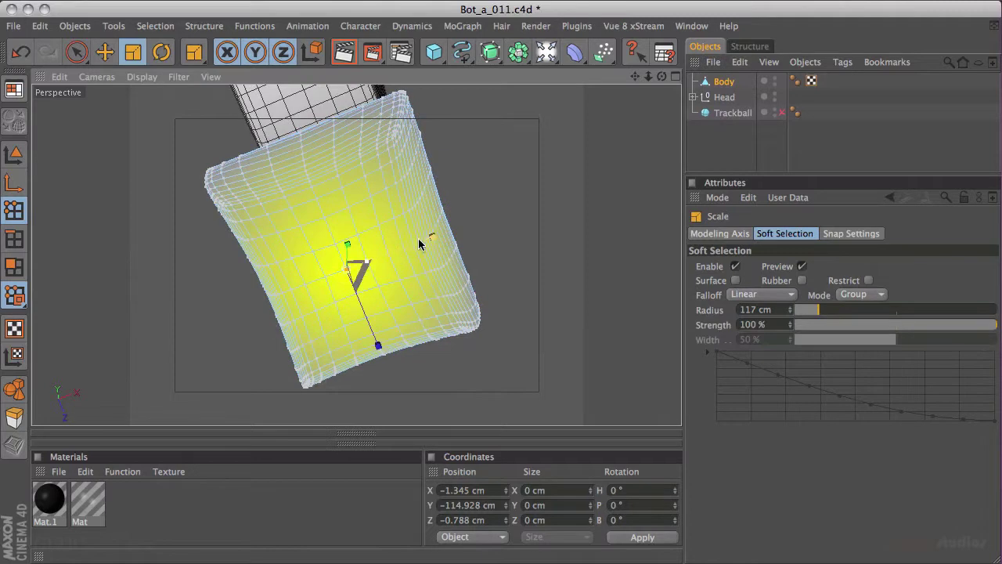
key("super+z")
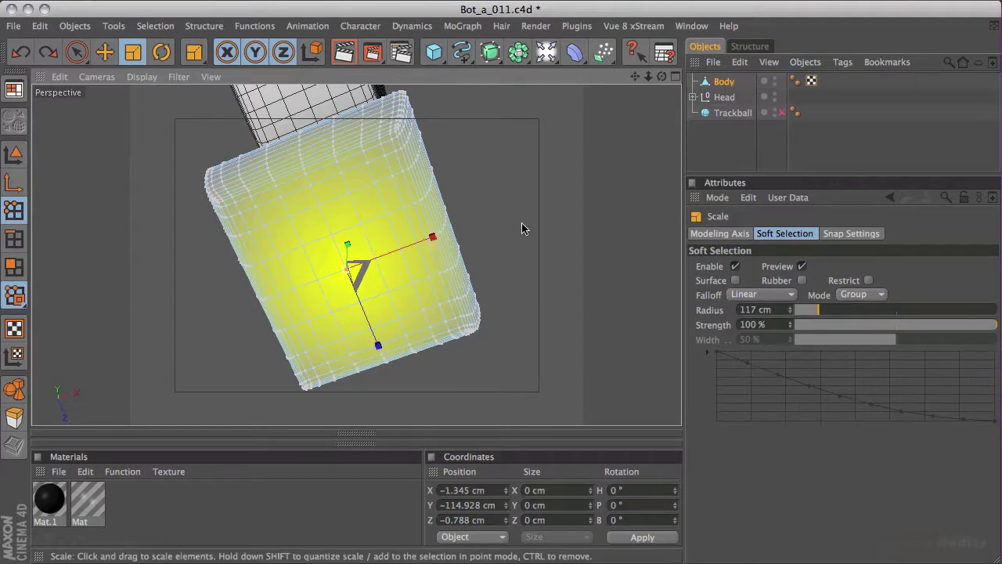
- Replace the selection with a larger patch of points around the center of the body's underside using Live Selection
left_click(463, 223)
left_click(77, 53)
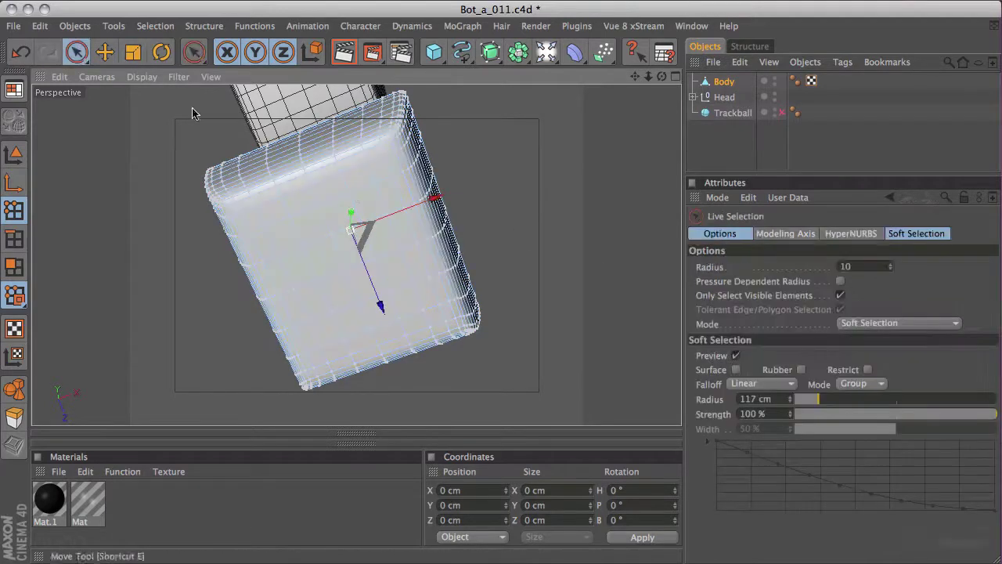
mouse_move(349, 272)
left_mouse_down()
mouse_move(315, 258)
mouse_move(354, 224)
mouse_move(374, 238)
left_mouse_up()
left_click_drag(389, 290, 331, 314)
left_click_drag(541, 331, 460, 345, "alt")
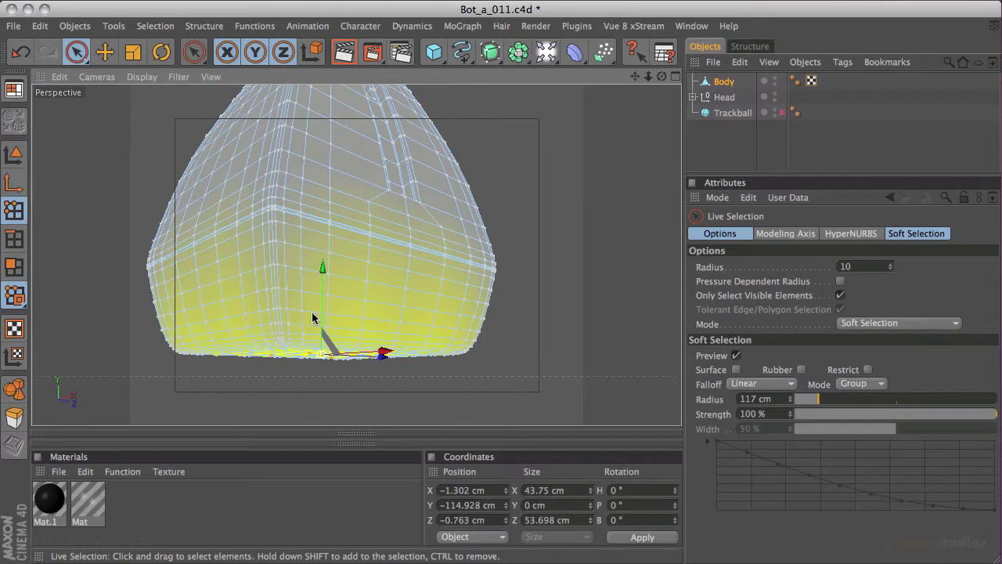
- Scale the soft-selected underside points inward to taper the bottom of the body, and clear the selection
key("t")
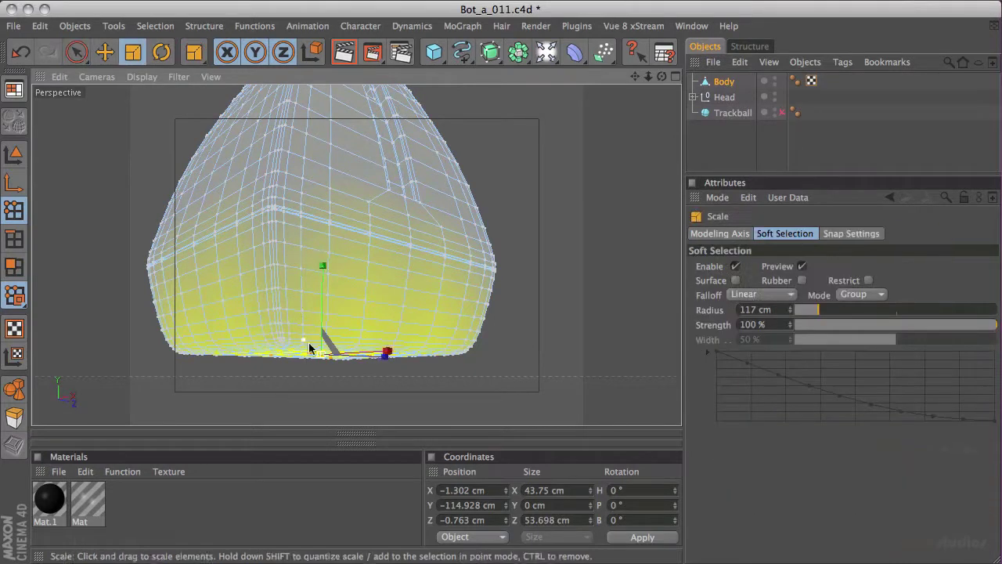
left_click_drag(321, 359, 142, 324)
left_click(561, 253)
- Examine the body's tapered lower section and underside from several angles
left_click_drag(545, 295, 548, 209, "alt")
left_click_drag(550, 256, 160, 299, "alt")
key("ctrl+z")
key("ctrl+z")
key("ctrl+z")
key("ctrl+z")
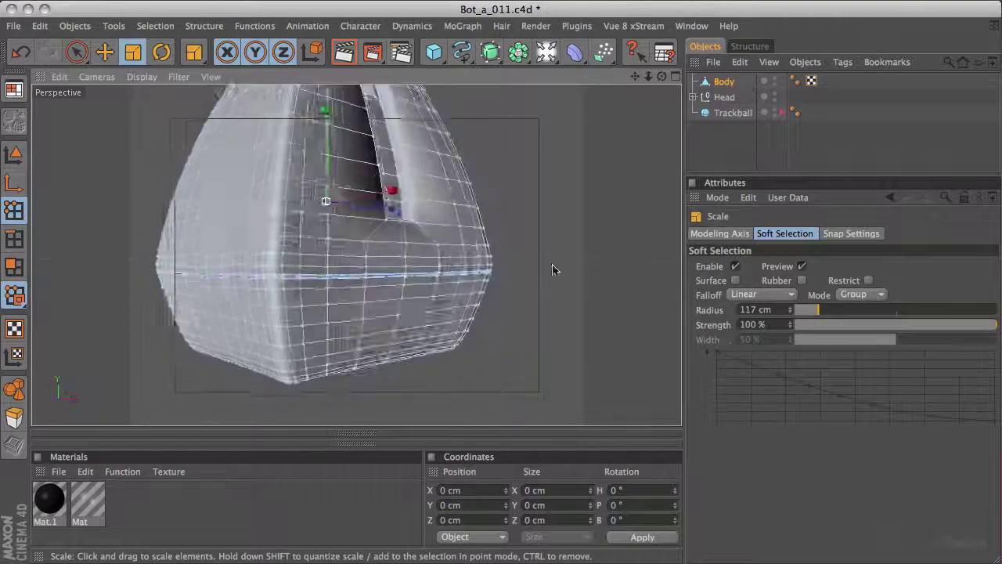
key("ctrl+z")
key("ctrl+z")
key("ctrl+z")
key("ctrl+z")
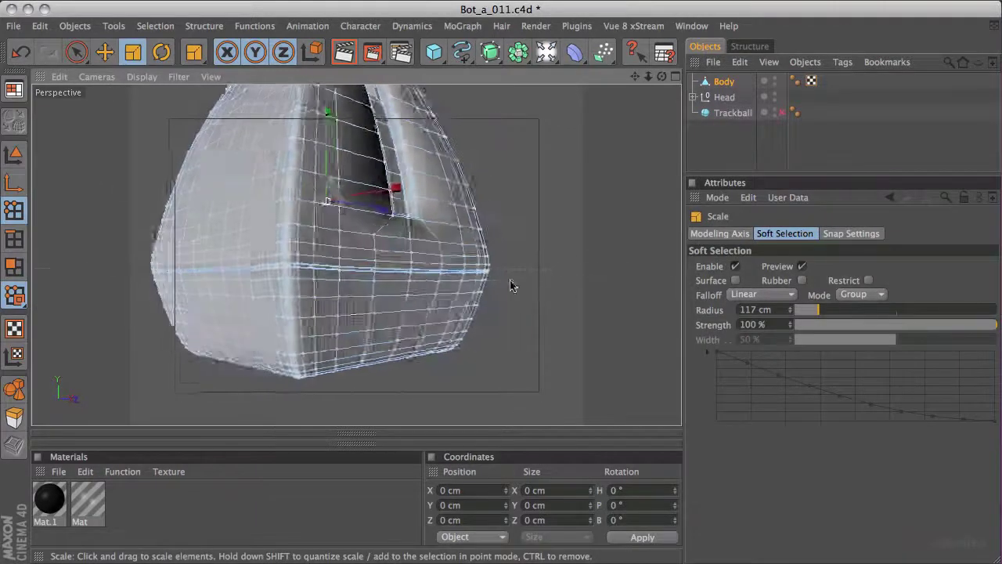
key("ctrl+z")
key("ctrl+z")
key("ctrl+z")
key("ctrl+z")
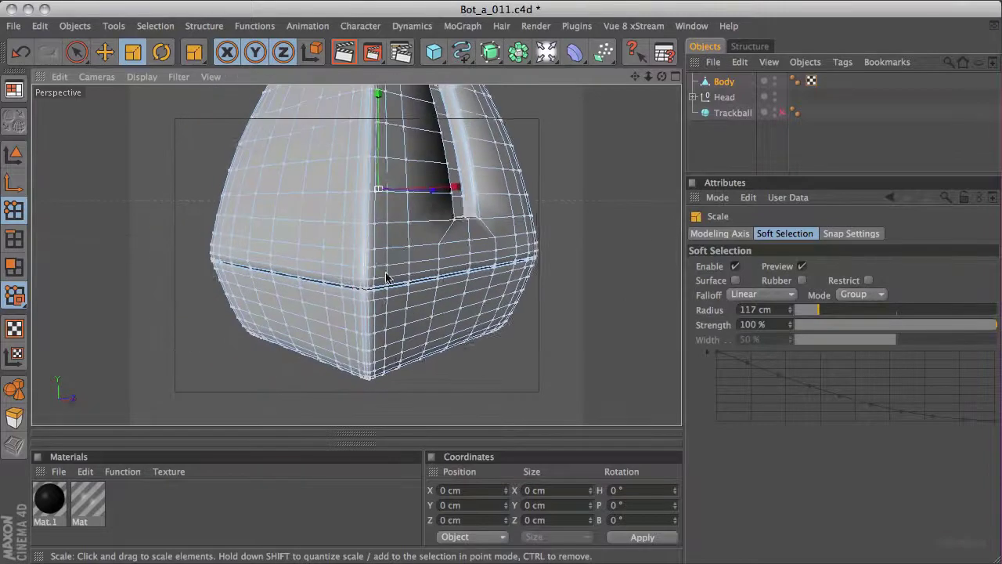
key("ctrl+z")
key("ctrl+z")
key("ctrl+z")
key("ctrl+z")
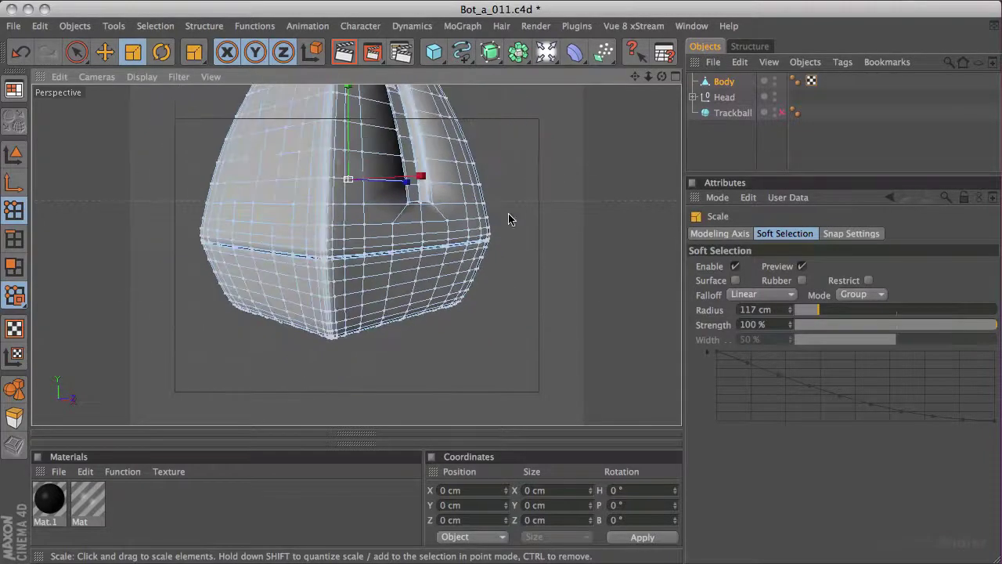
key("ctrl+z")
key("ctrl+z")
key("ctrl+z")
key("ctrl+z")
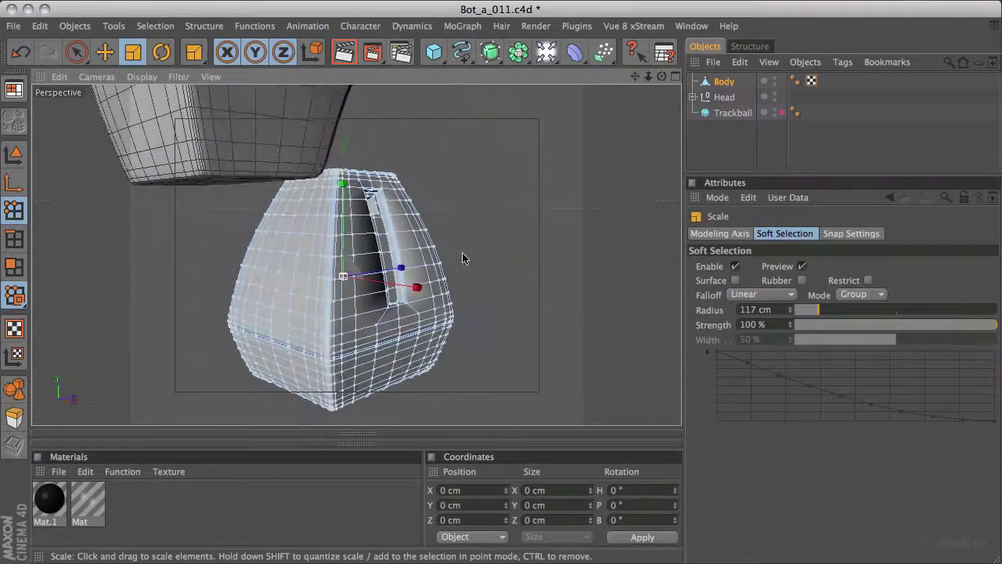
key("ctrl+z")
key("ctrl+z")
key("ctrl+z")
key("ctrl+z")
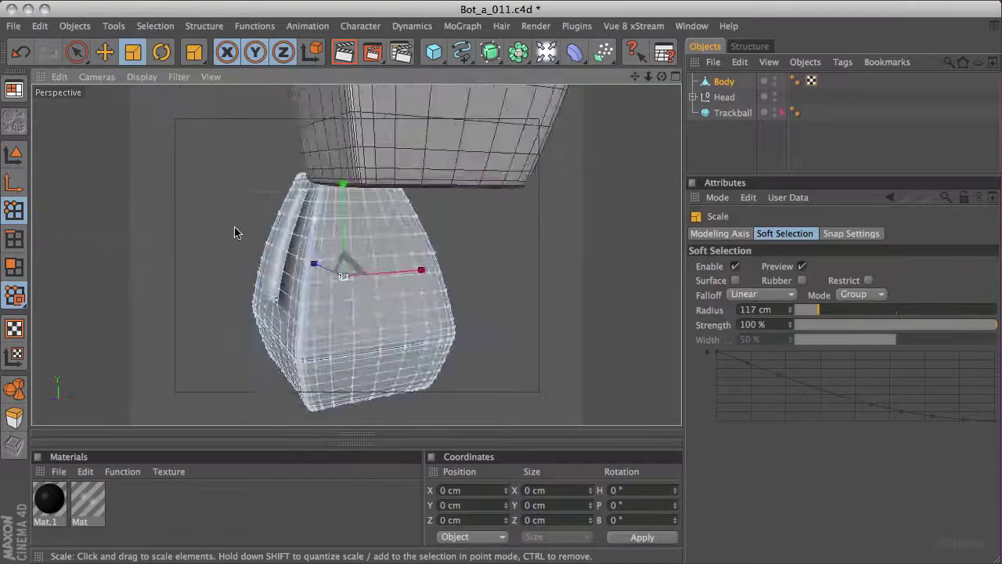
key("ctrl+z")
key("ctrl+z")
key("ctrl+z")
key("ctrl+z")
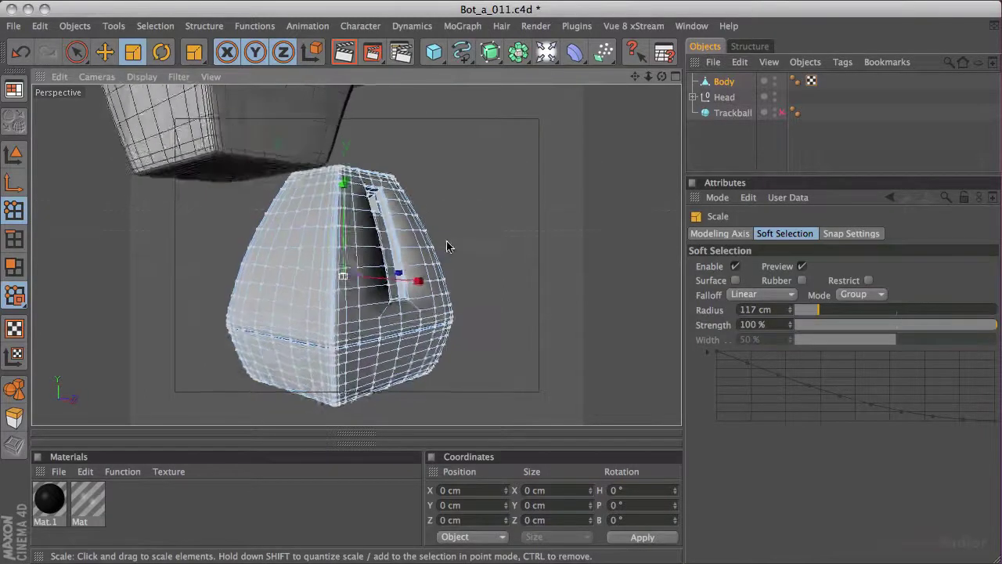
key("ctrl+z")
key("ctrl+z")
key("ctrl+z")
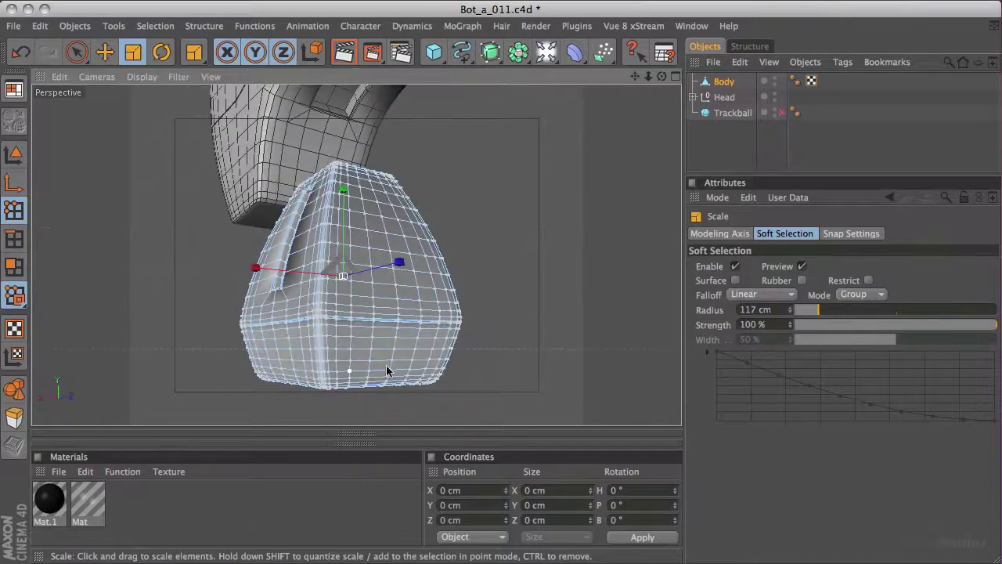
- Re-enable the Trackball object, deselect everything and save an incremental version of the project
left_click(782, 113)
left_click(729, 132)
left_click_drag(560, 235, 483, 171, "alt")
left_click_drag(467, 210, 441, 196, "alt")
left_click(13, 27)
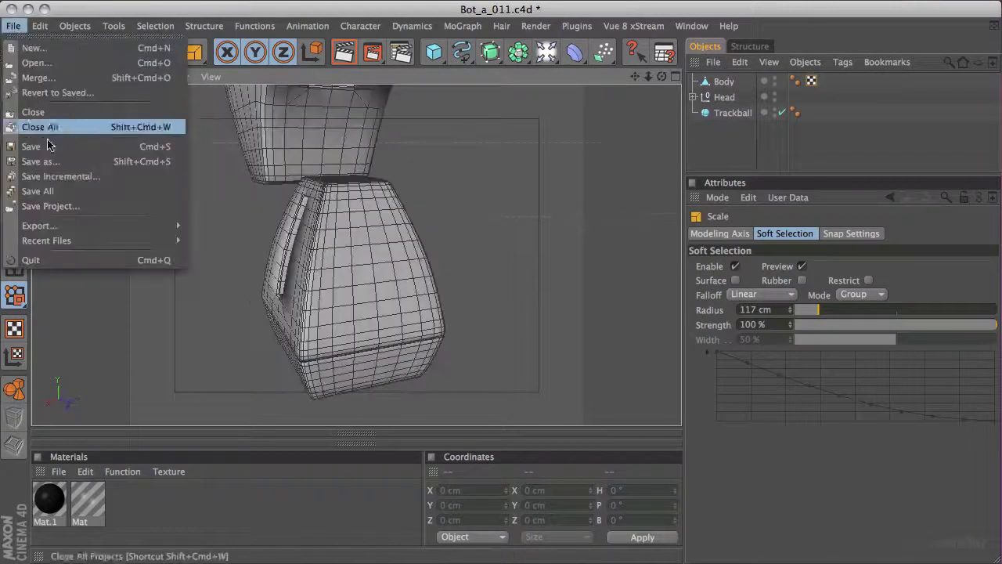
left_click(117, 176)
- Switch the Body object to polygon editing and select the rectangular block of polygons just below the seam groove
left_click_drag(533, 195, 313, 263, "alt")
right_click_drag(313, 262, 792, 141, "alt")
middle_click_drag(419, 301, 428, 223, "alt")
left_click_drag(484, 229, 620, 187, "alt")
left_click(711, 84)
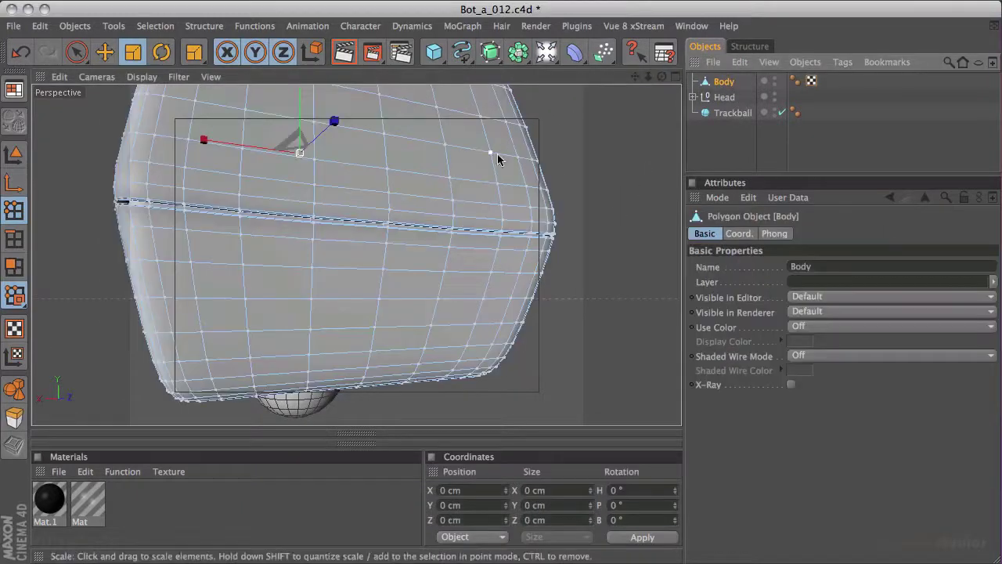
left_click(14, 266)
left_click_drag(300, 256, 255, 267, "alt")
left_click(252, 267)
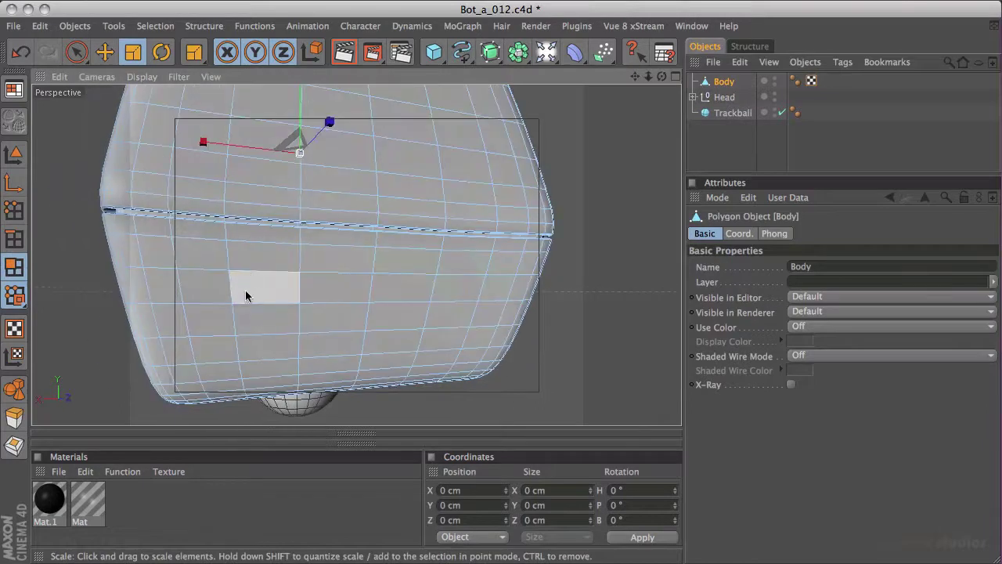
left_click(76, 50)
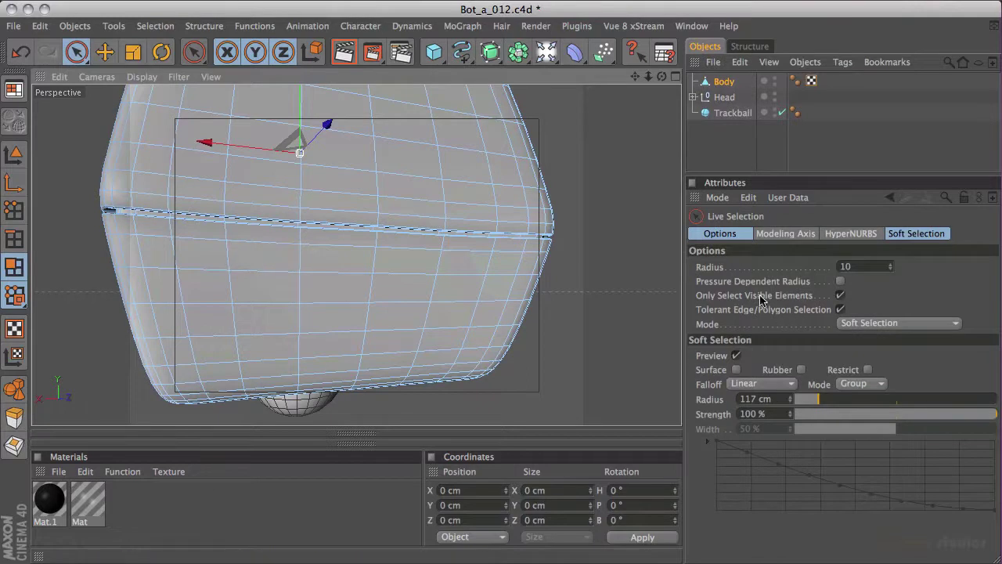
mouse_move(243, 261)
left_mouse_down()
mouse_move(222, 269)
mouse_move(221, 331)
mouse_move(458, 332)
mouse_move(483, 273)
mouse_move(315, 270)
mouse_move(265, 257)
left_mouse_up()
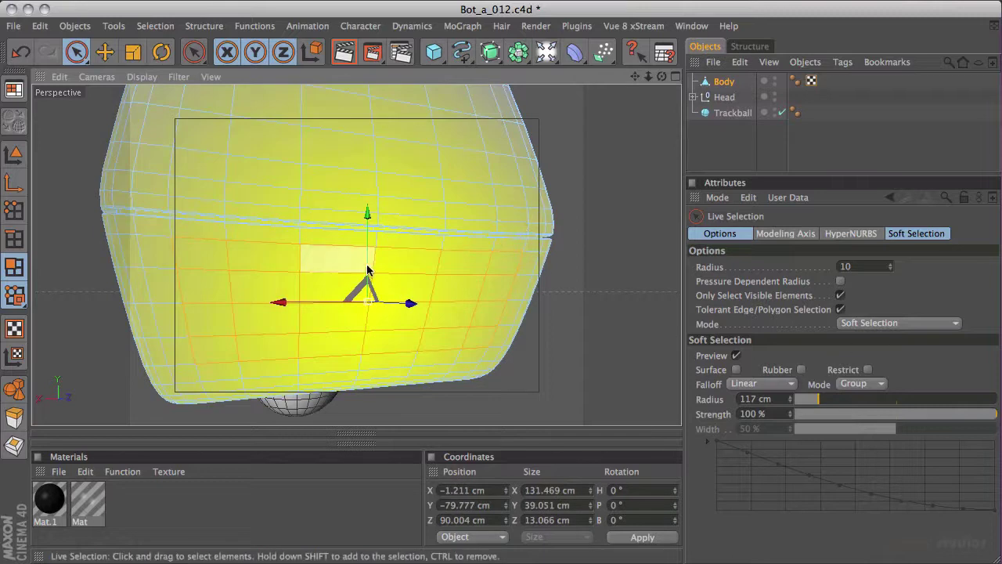
- Set the Live Selection mode back to Normal while keeping the polygon block below the seam selected
left_click(890, 323)
left_click(879, 338)
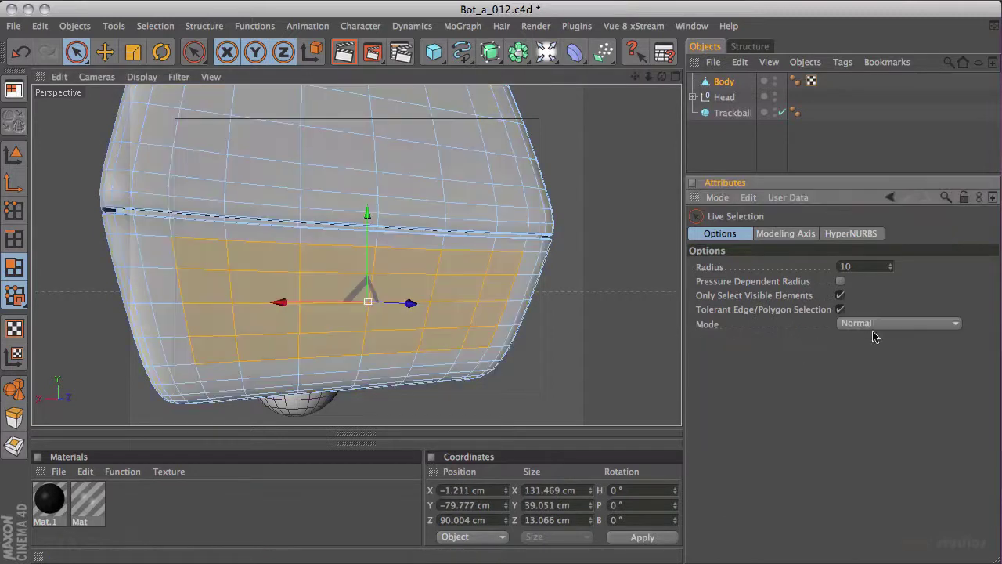
left_click_drag(585, 248, 450, 228, "alt")
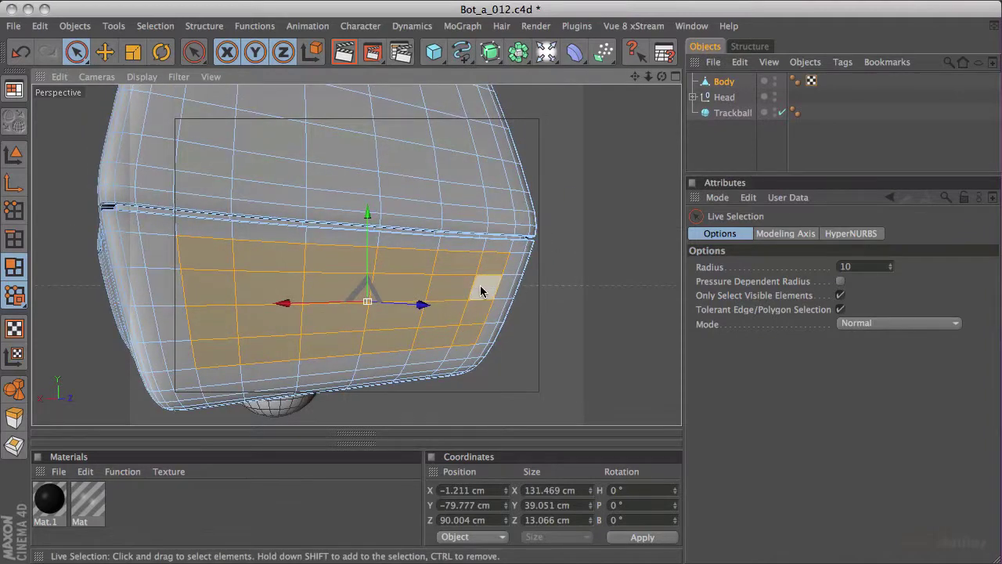
- Duplicate the Body object and delete all polygons of the copy except the selected block below the seam
key("super+v")
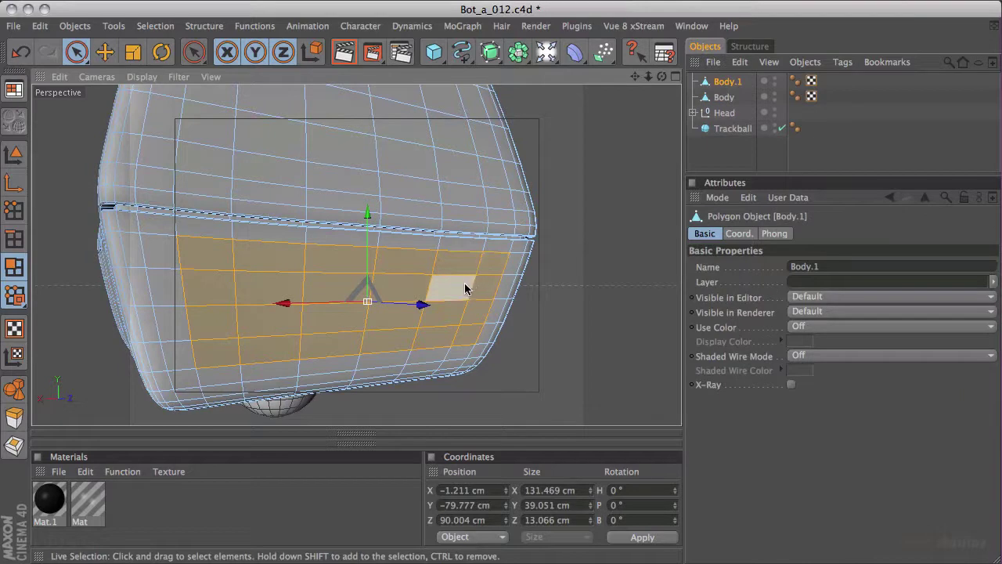
key("u")
key("i")
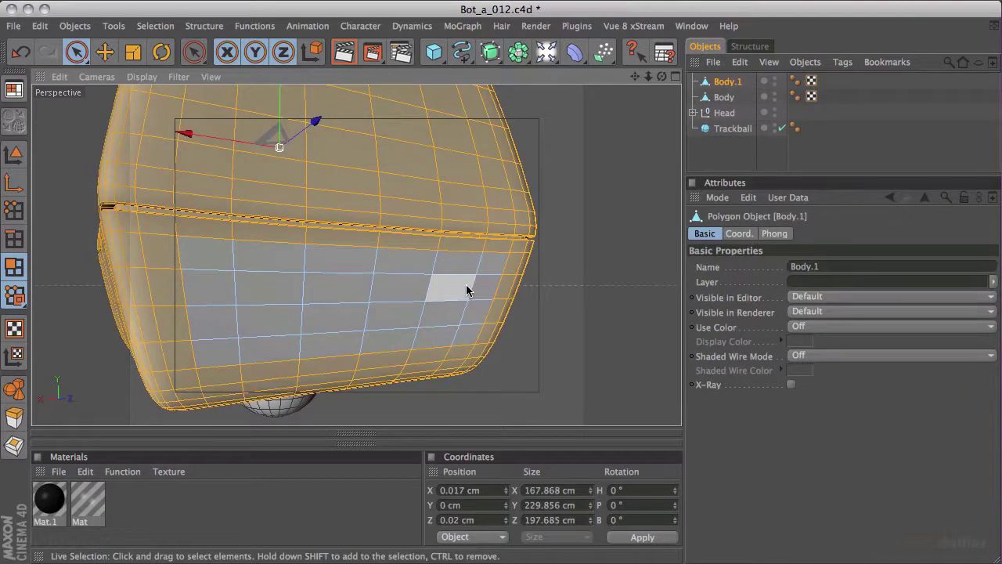
key("Delete")
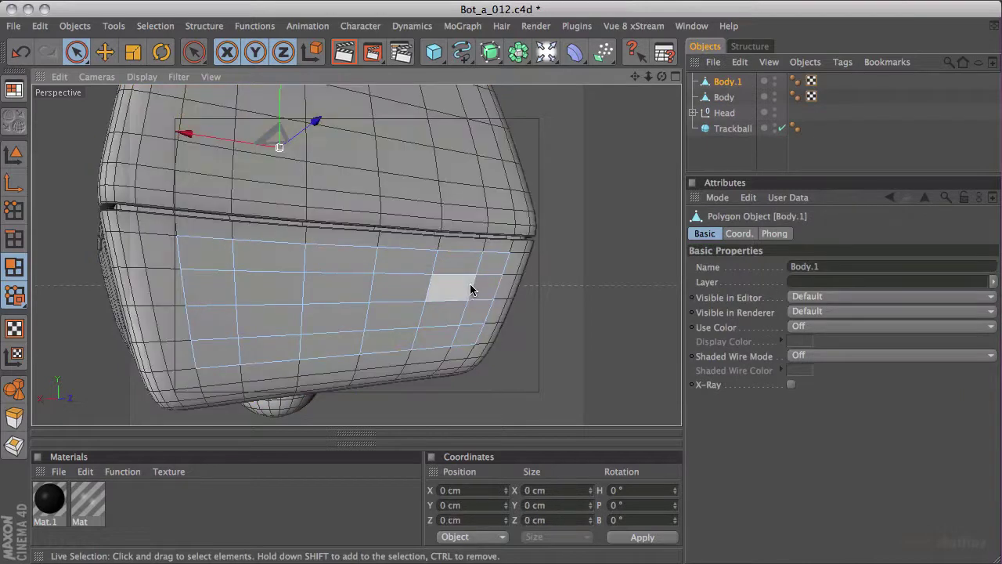
- Rename the duplicated panel object to flap
double_click(730, 83)
type("flap")
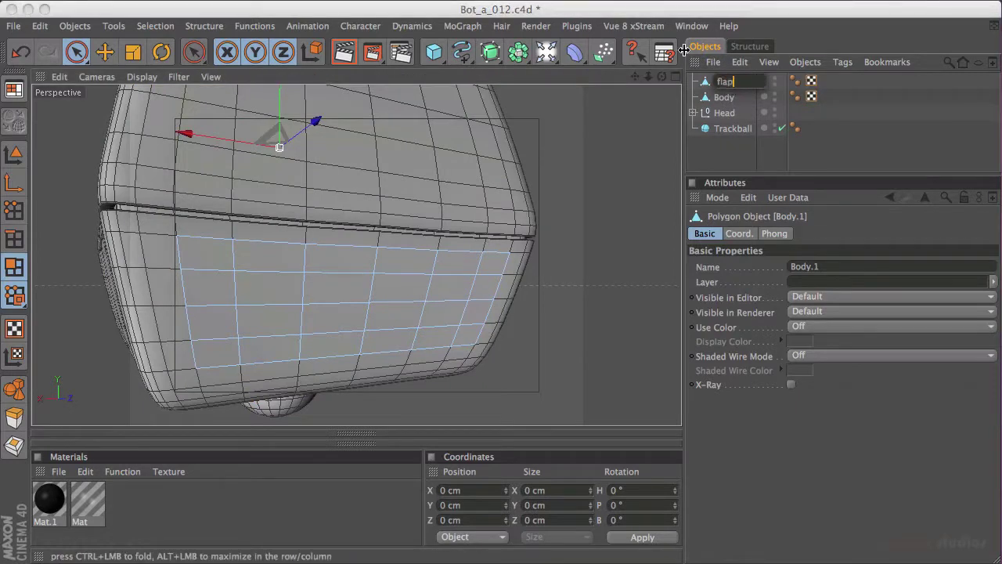
key("Return")
- Hide the flap in the editor and extrude the selected Body polygon block inward by about 58.8 cm to form a deep recess
left_click(725, 98)
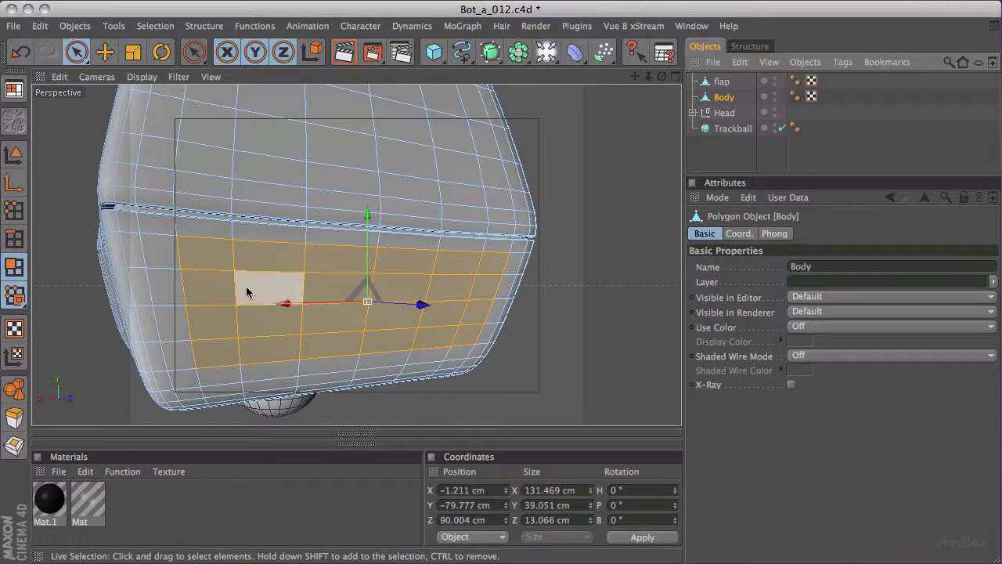
key("d")
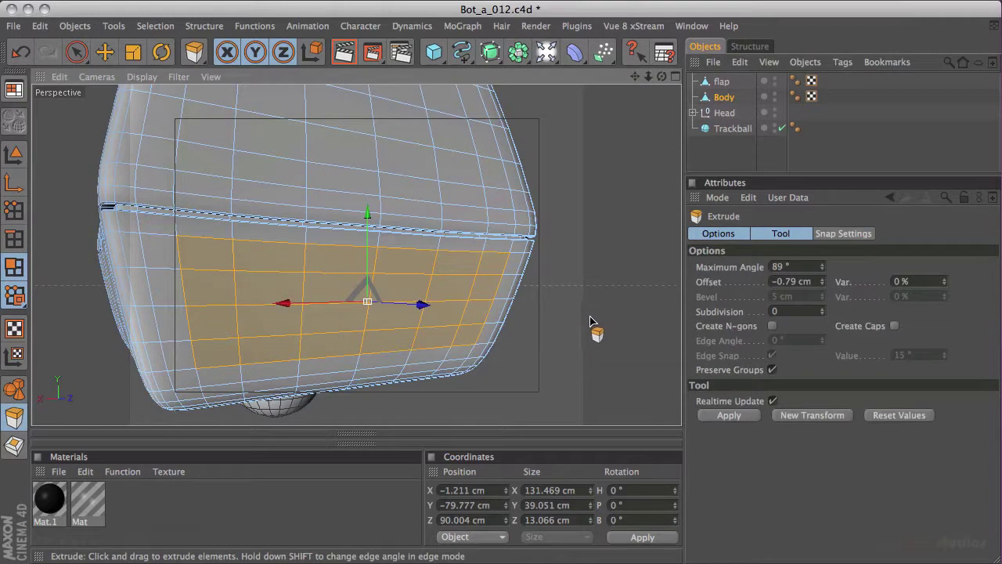
mouse_move(601, 317)
left_mouse_down()
mouse_move(591, 319)
mouse_move(615, 307)
mouse_move(594, 316)
left_mouse_up()
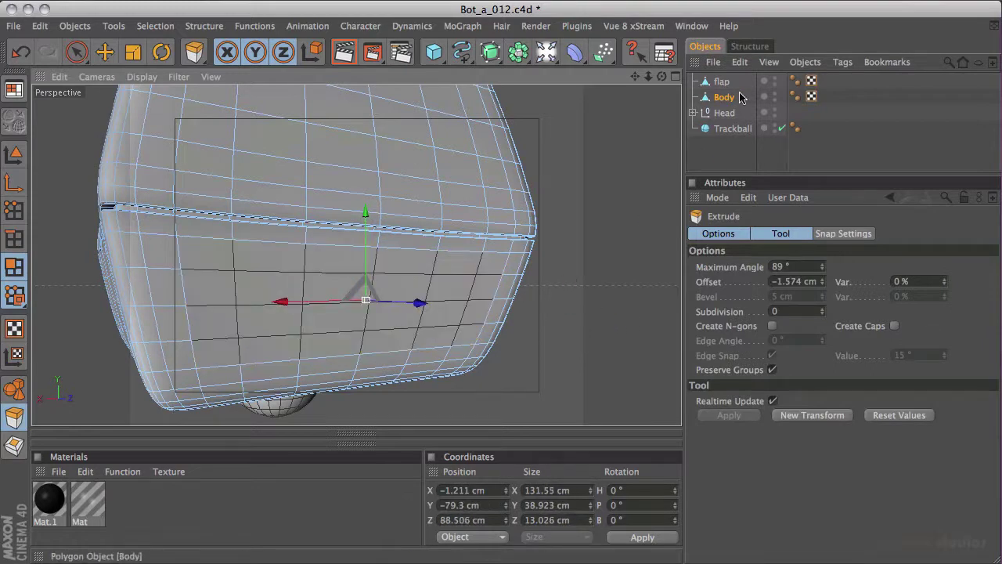
left_click(775, 81)
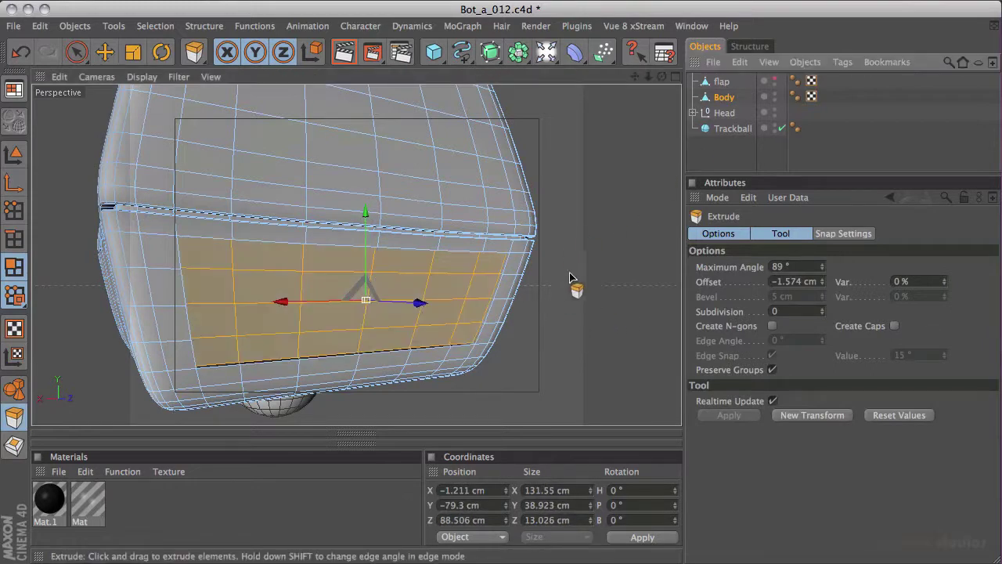
left_click_drag(594, 330, 393, 353)
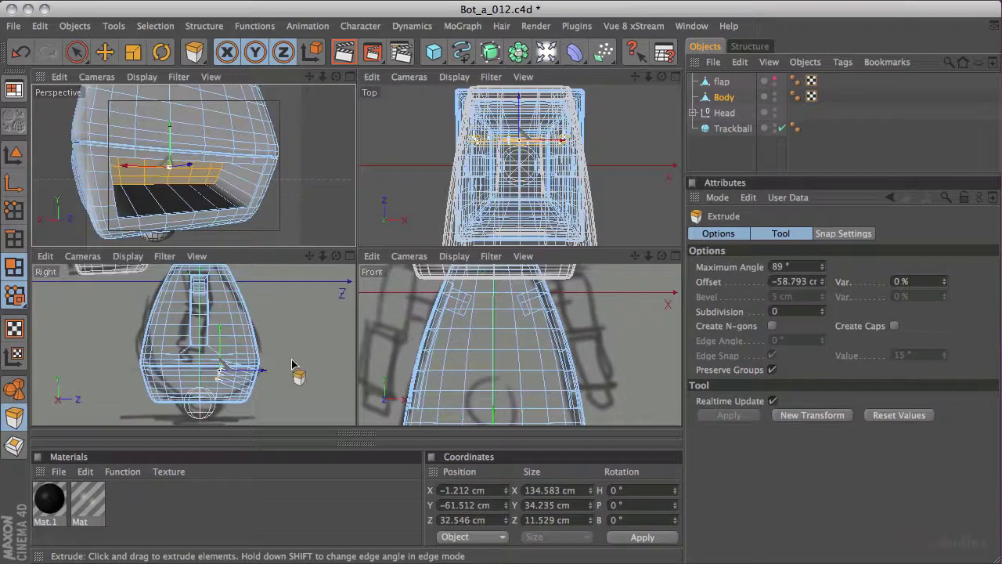
- In the Right view, move the recess's back face down to about Y -80.4 cm and Z 31.4 cm, level with its opening
middle_click(291, 362)
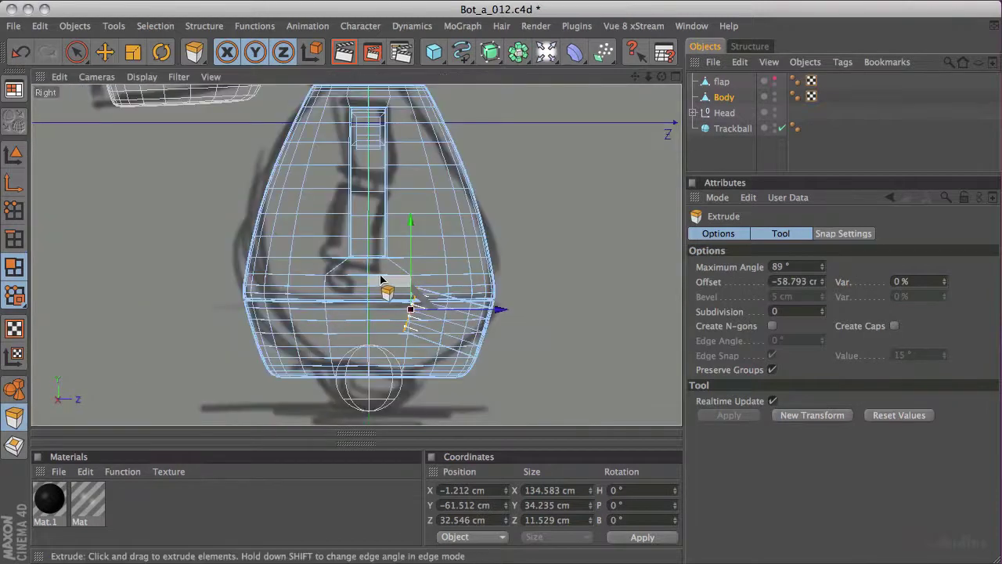
middle_click_drag(320, 294, 290, 237, "alt")
right_click_drag(289, 236, 458, 178, "alt")
middle_click_drag(425, 203, 457, 180, "alt")
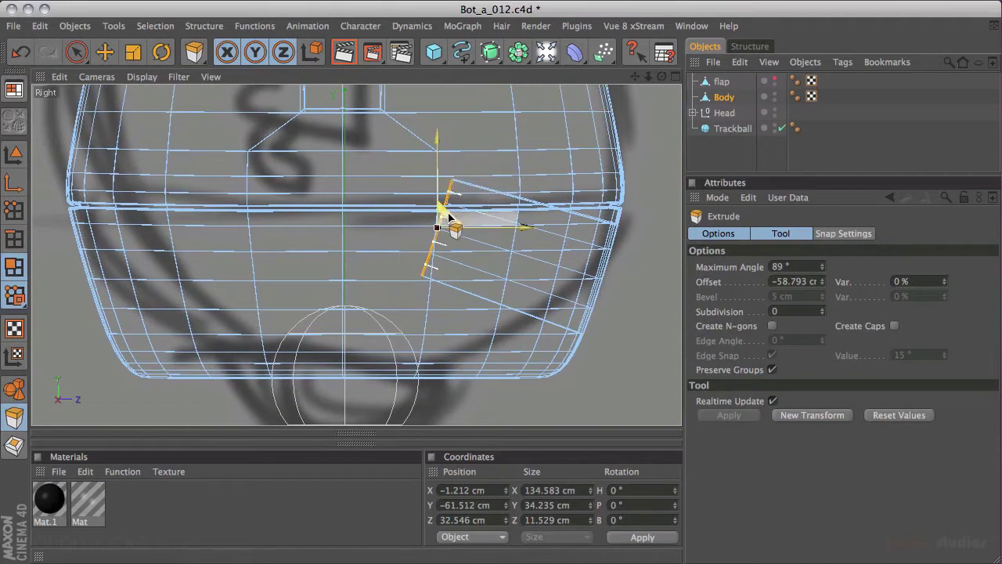
left_click_drag(449, 217, 451, 252)
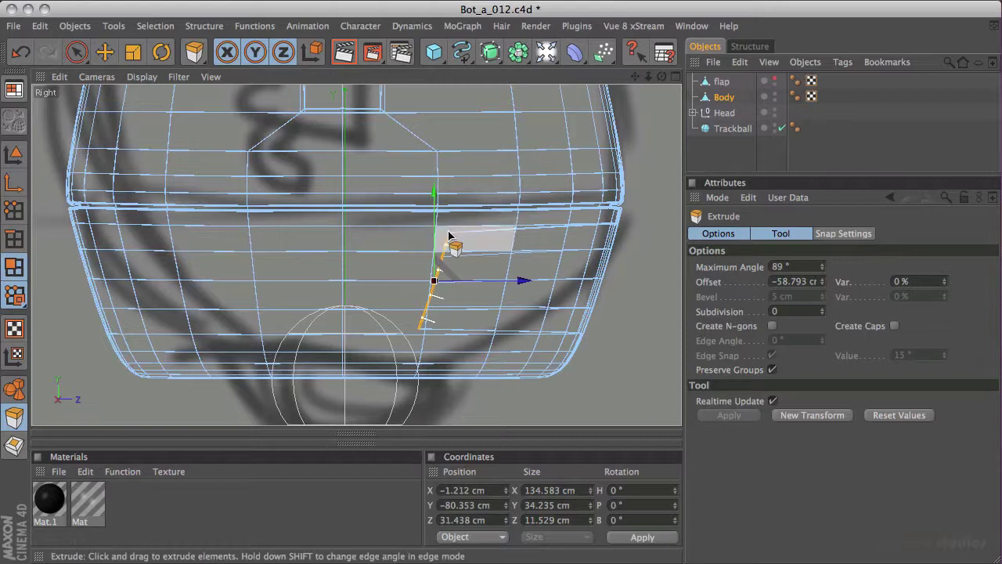
- Scale the recess's back face to about 38.3 cm high, flatten its depth to about 0.8 cm, and deselect it
key("t")
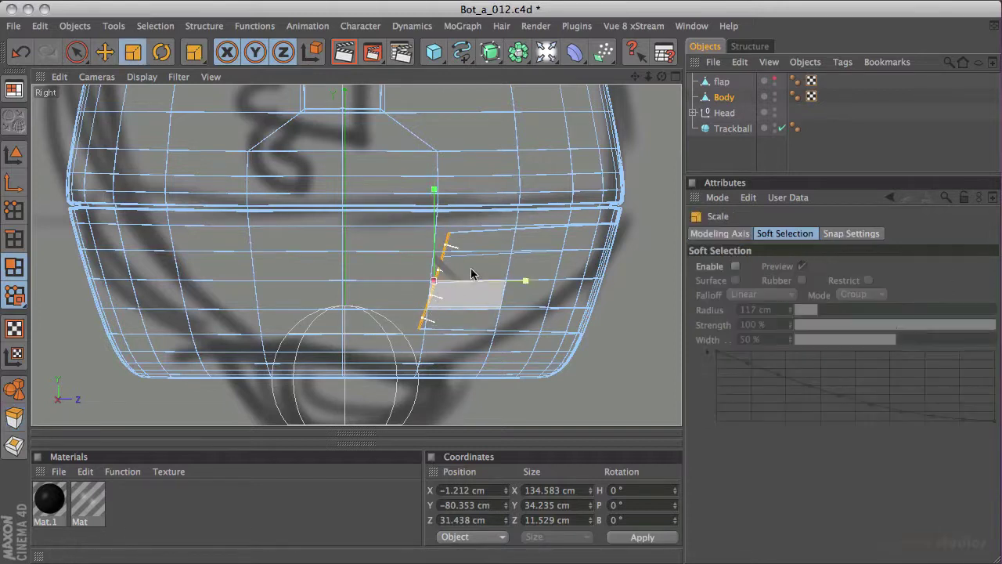
left_click_drag(435, 211, 539, 148)
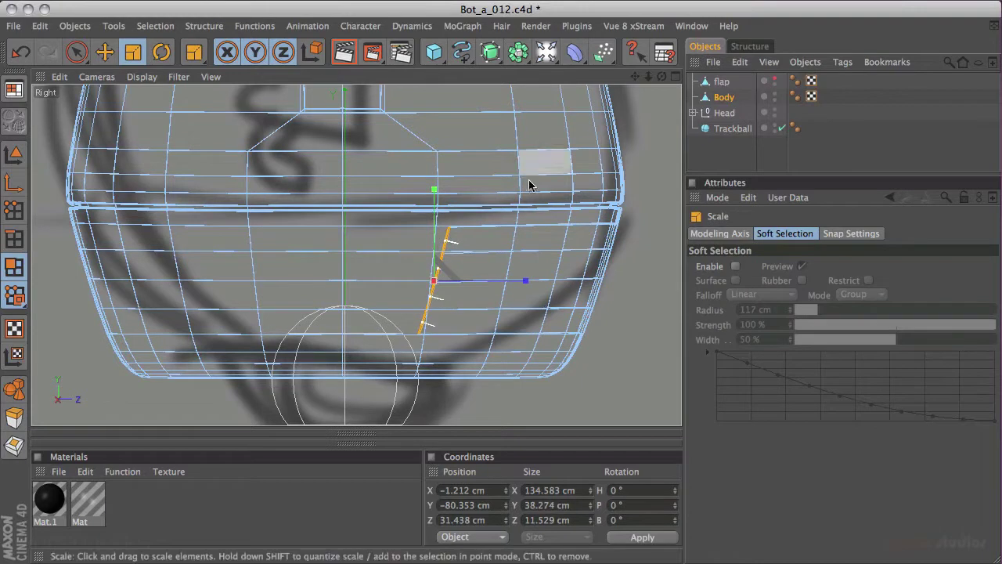
left_click_drag(525, 283, 99, 272)
left_click_drag(525, 278, 151, 256)
left_click_drag(526, 279, 263, 286)
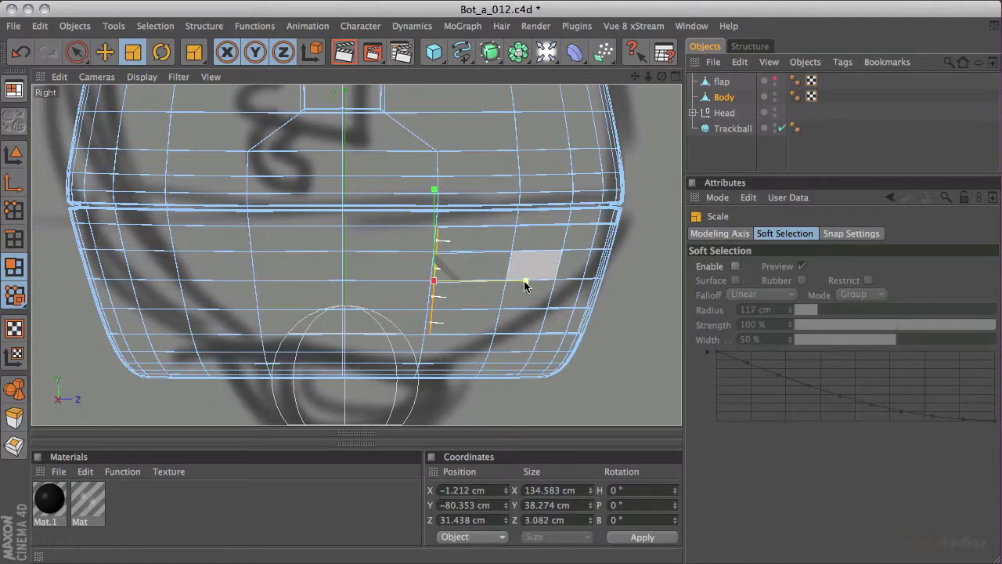
left_click_drag(525, 279, 292, 288)
left_click_drag(526, 280, 219, 287)
left_click_drag(528, 279, 125, 279)
left_click_drag(525, 279, 432, 288)
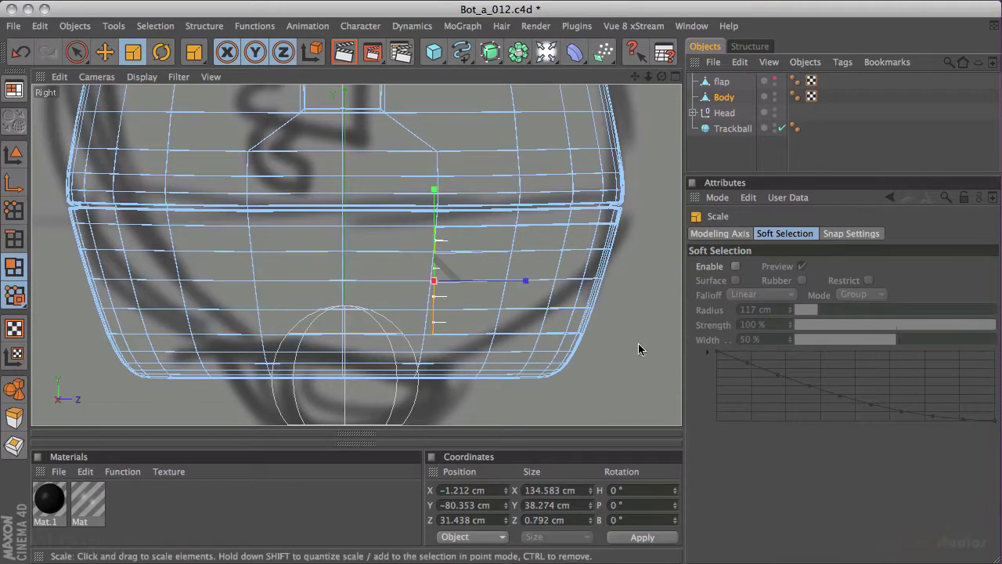
left_click(636, 343)
- Loop-select the recess's inner walls in the Perspective view and add Knife loop cuts restricted to them near the front and back edges
middle_click(555, 240)
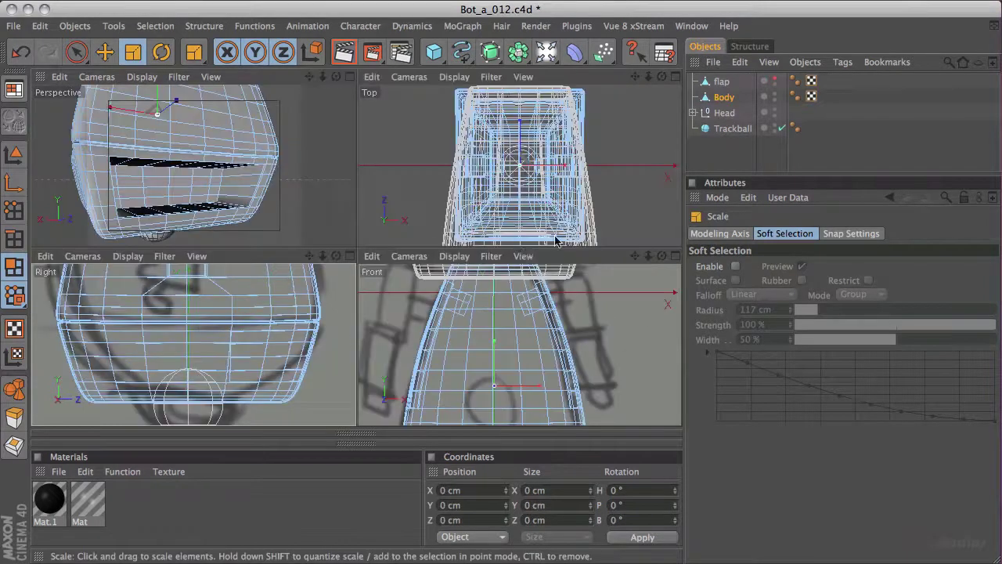
middle_click(291, 154)
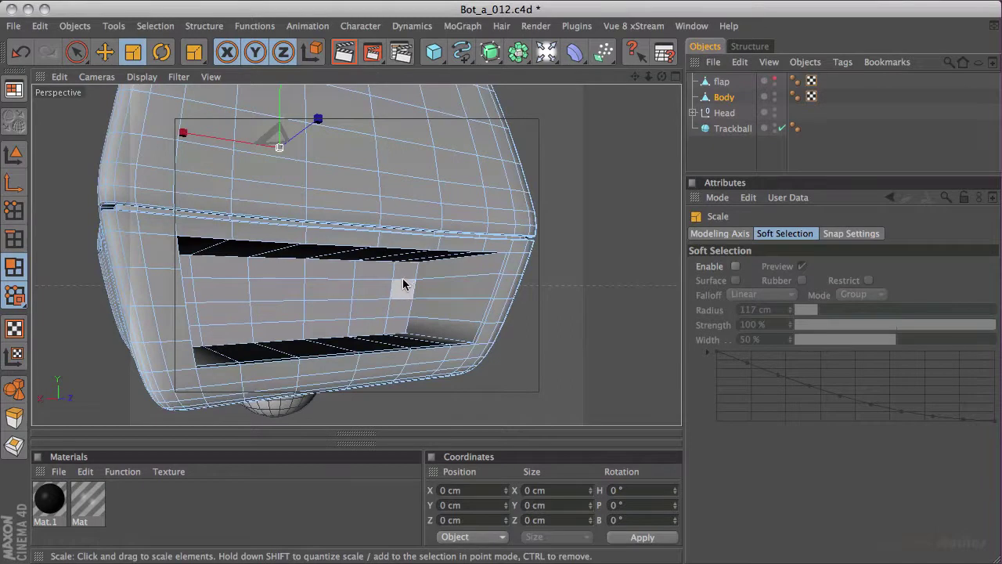
key("u")
key("l")
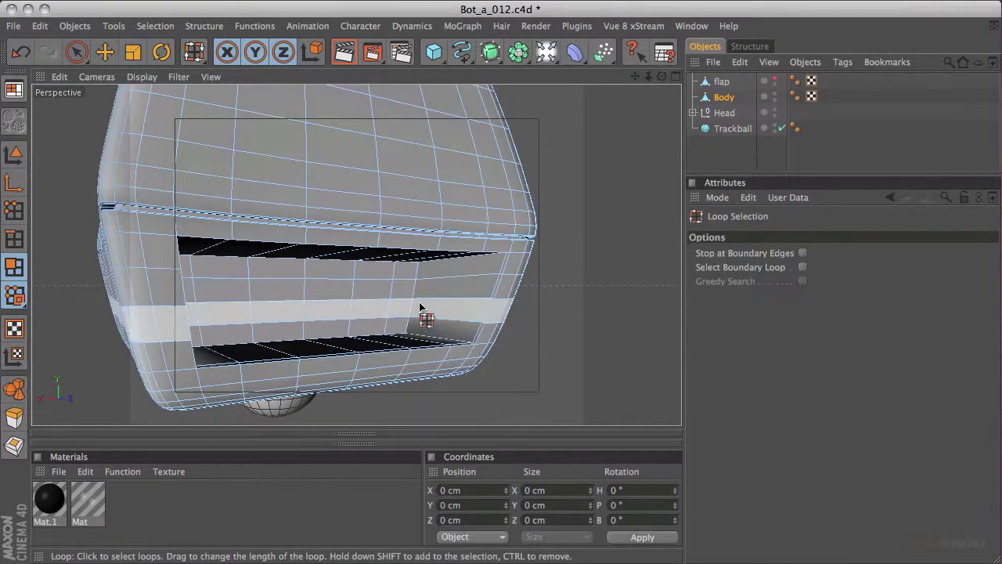
left_click(423, 303)
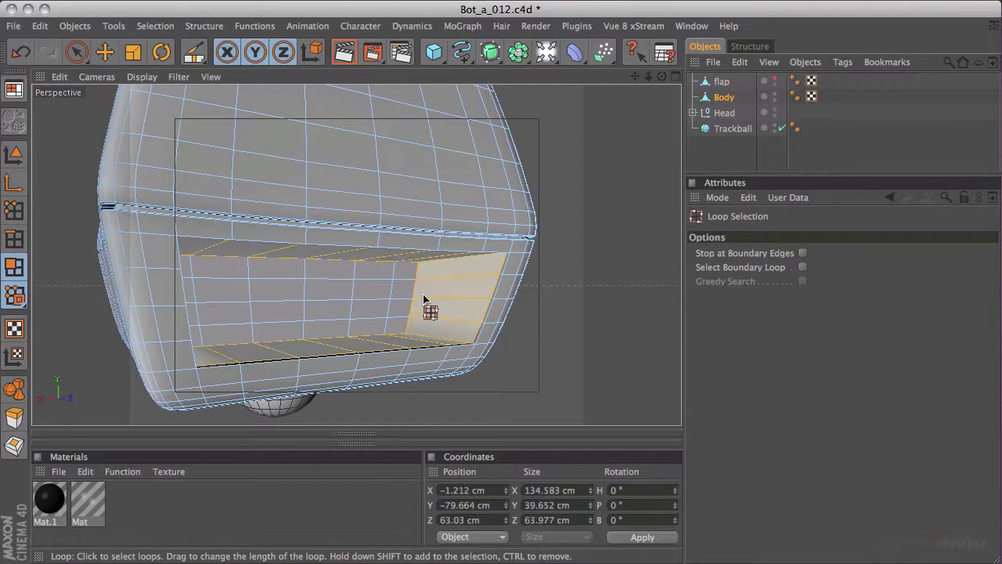
key("k")
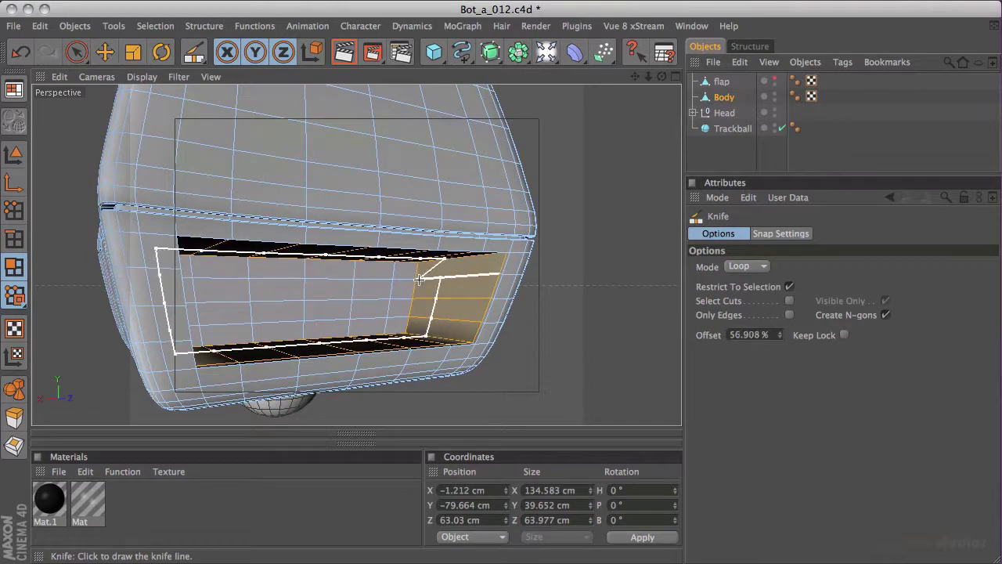
left_click_drag(588, 273, 473, 246, "alt")
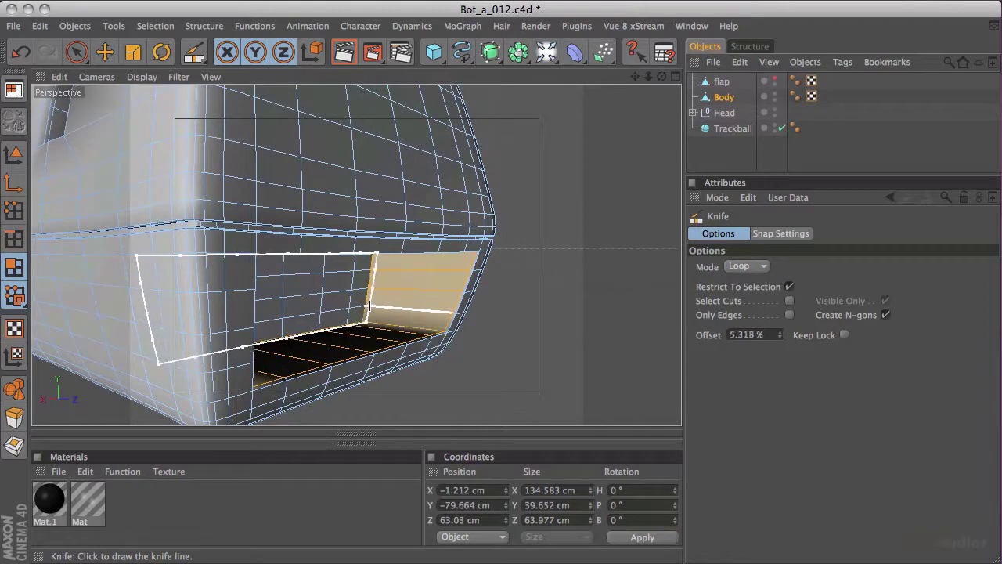
key("space")
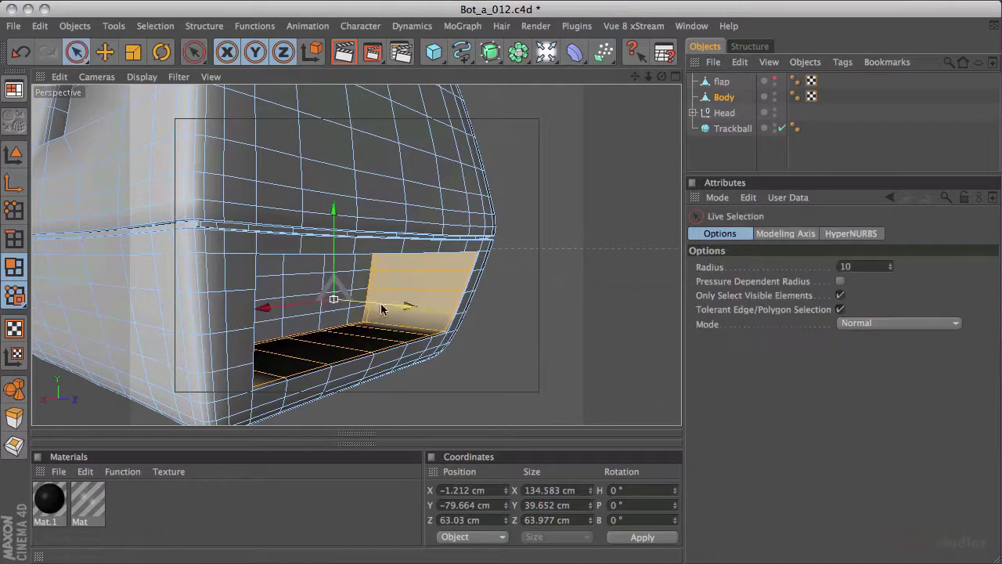
left_click(554, 269)
left_click_drag(528, 284, 551, 245, "alt")
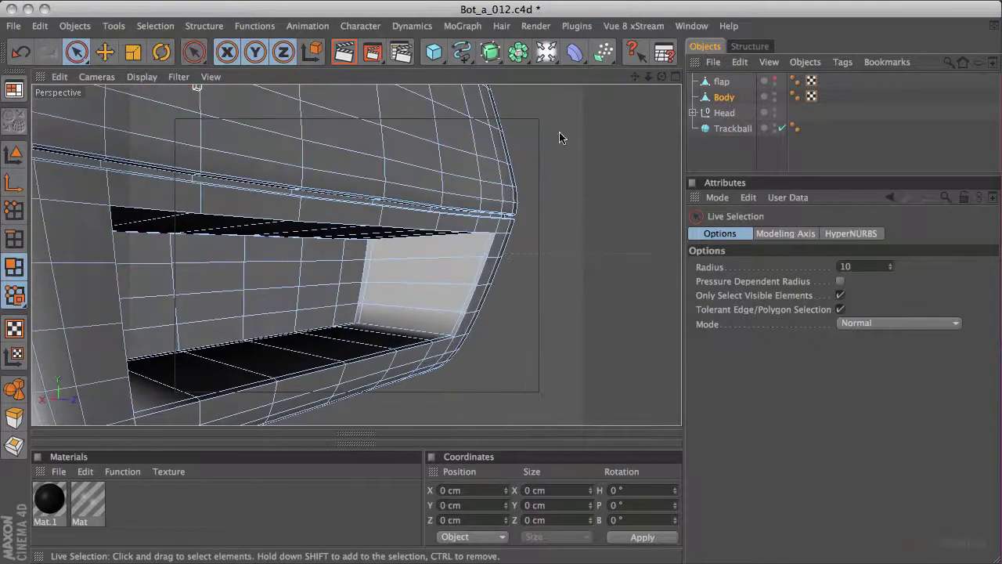
- Try smoothing the Body with a HyperNURBS object, inspect the rounded recess, and undo the smoothing
left_click(720, 97)
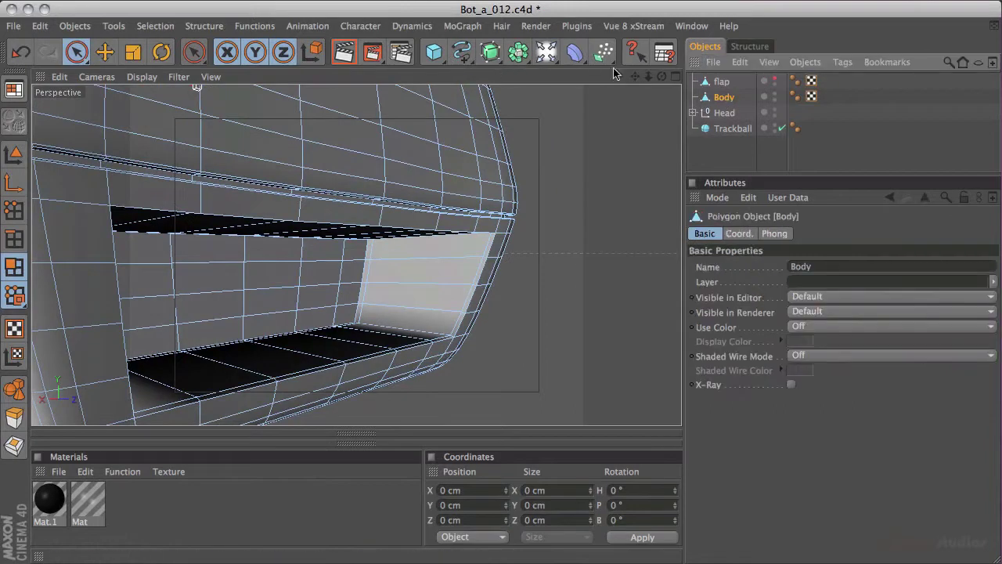
left_click(491, 53, "alt")
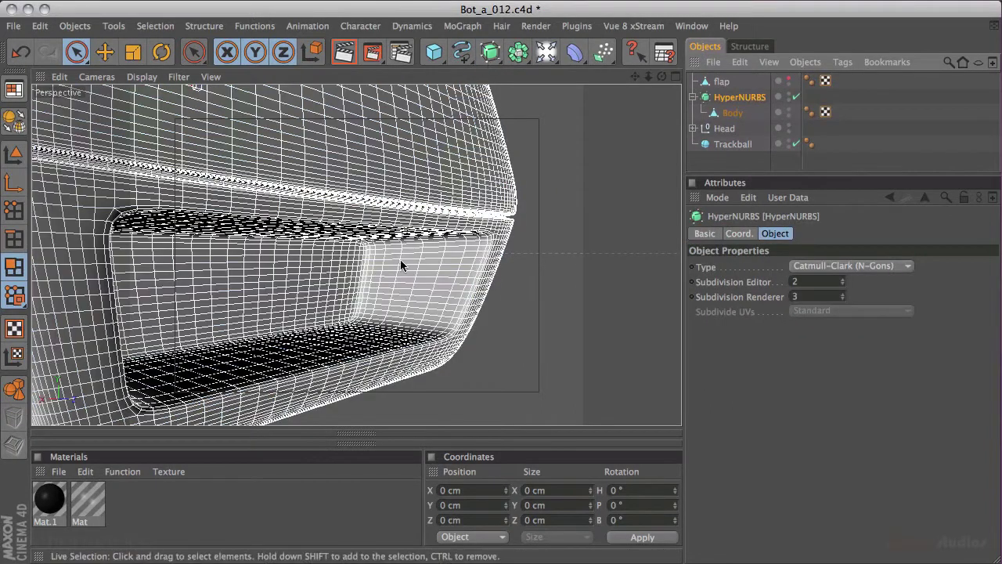
left_click(732, 162)
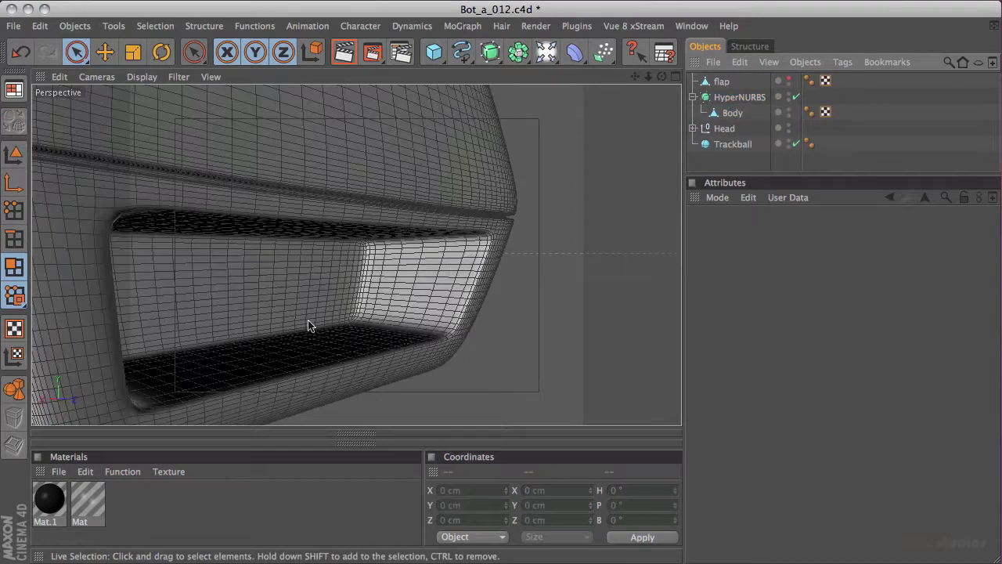
left_click_drag(303, 293, 339, 230, "alt")
left_click_drag(548, 248, 401, 176, "alt")
left_click(396, 210)
key("super+z")
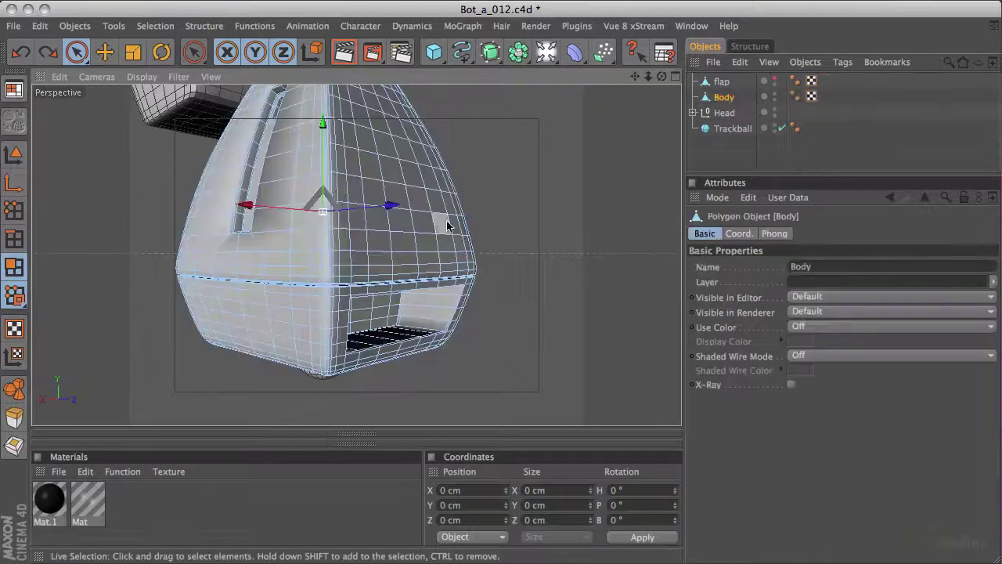
- Deselect the recess walls, preview the whole Body under a HyperNURBS object once more, and undo it
left_click(451, 317)
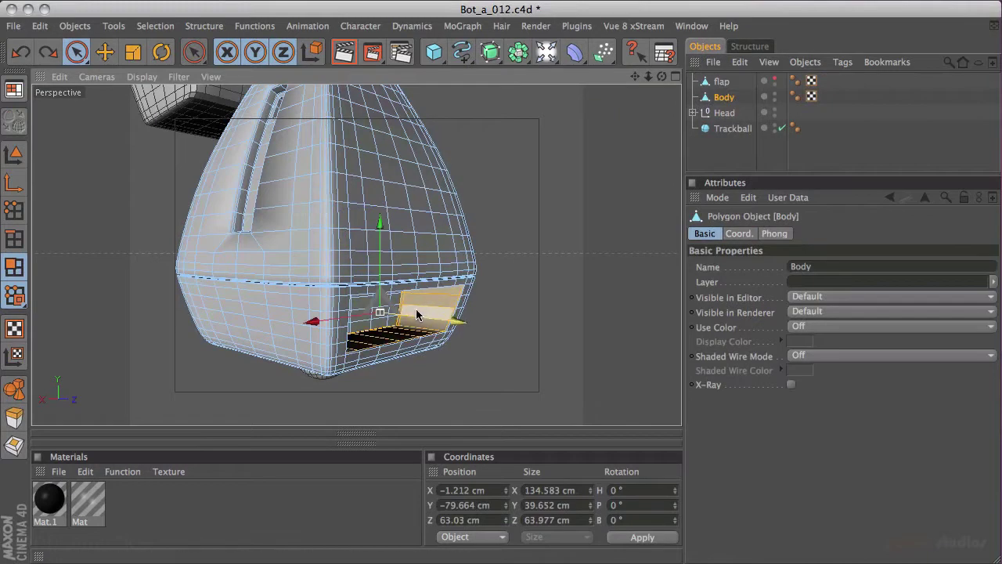
left_click(510, 311)
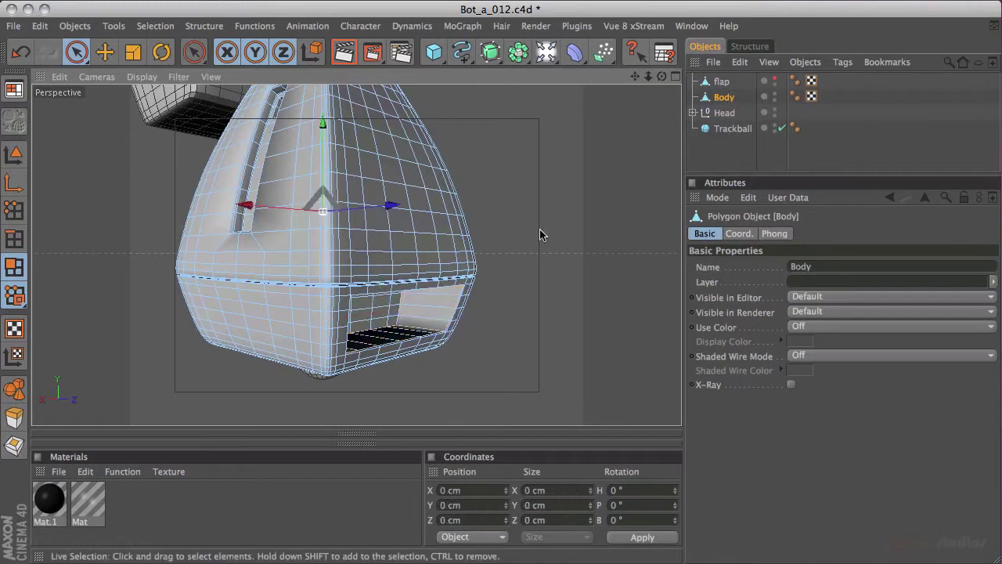
left_click(489, 53)
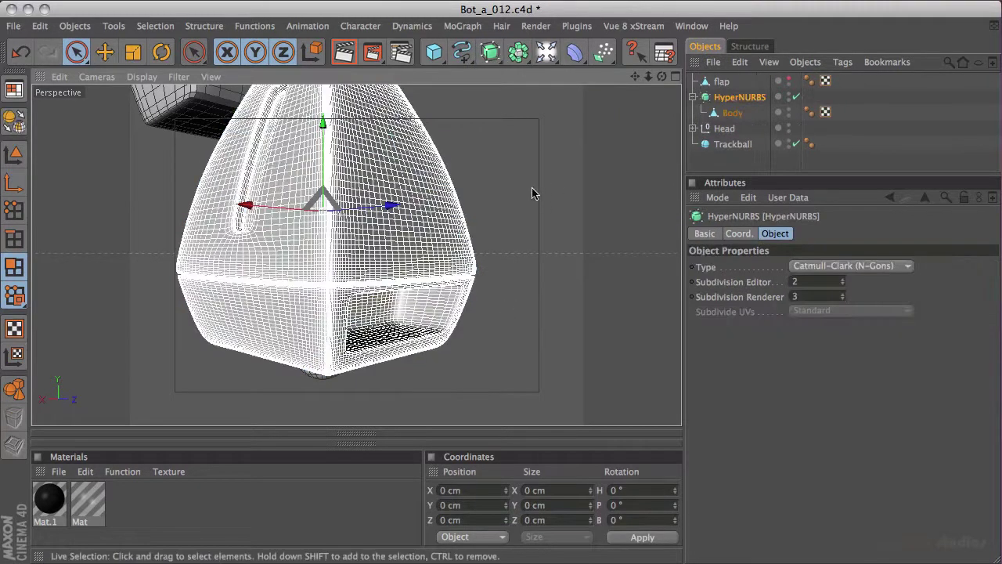
left_click(489, 299)
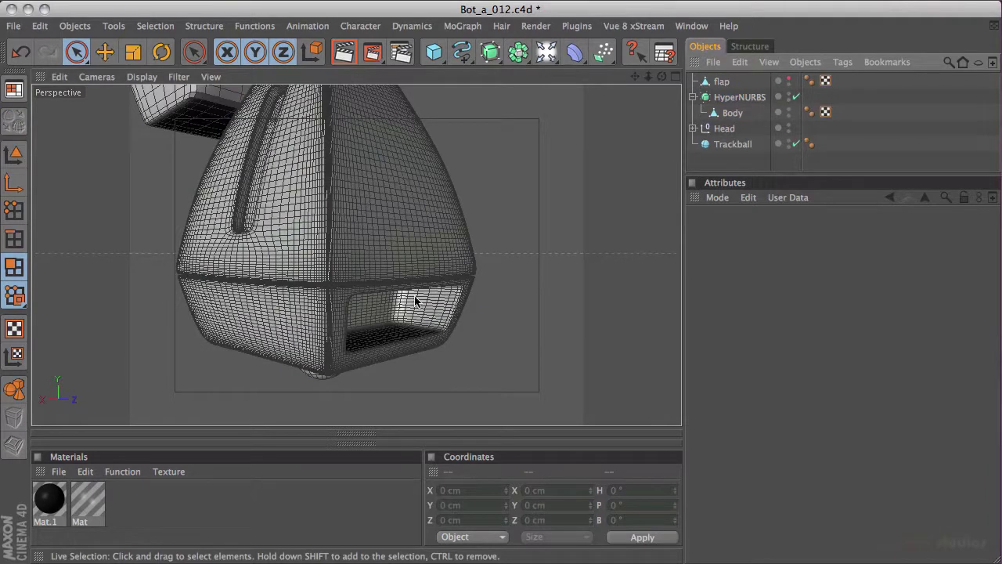
left_click(22, 55)
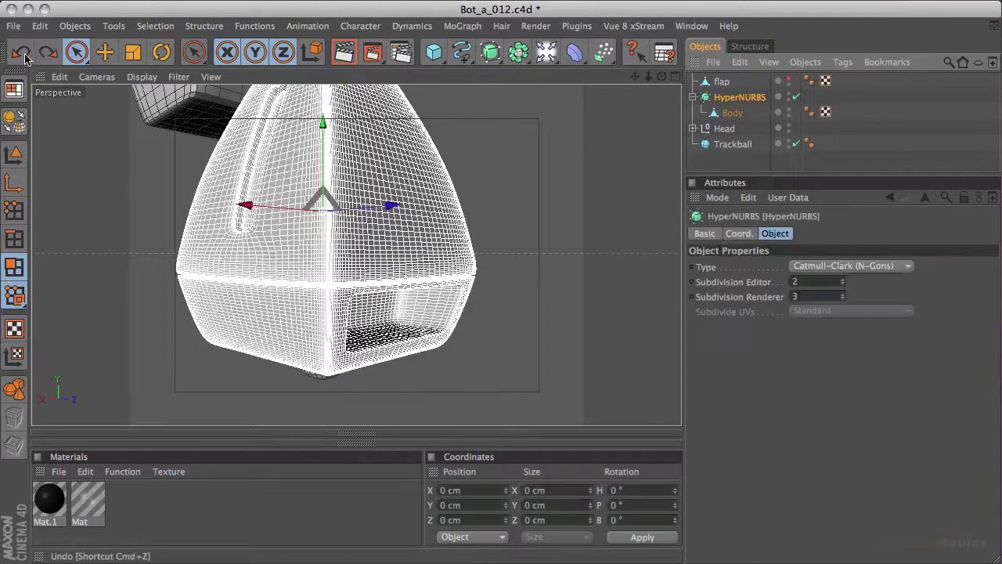
left_click(23, 53)
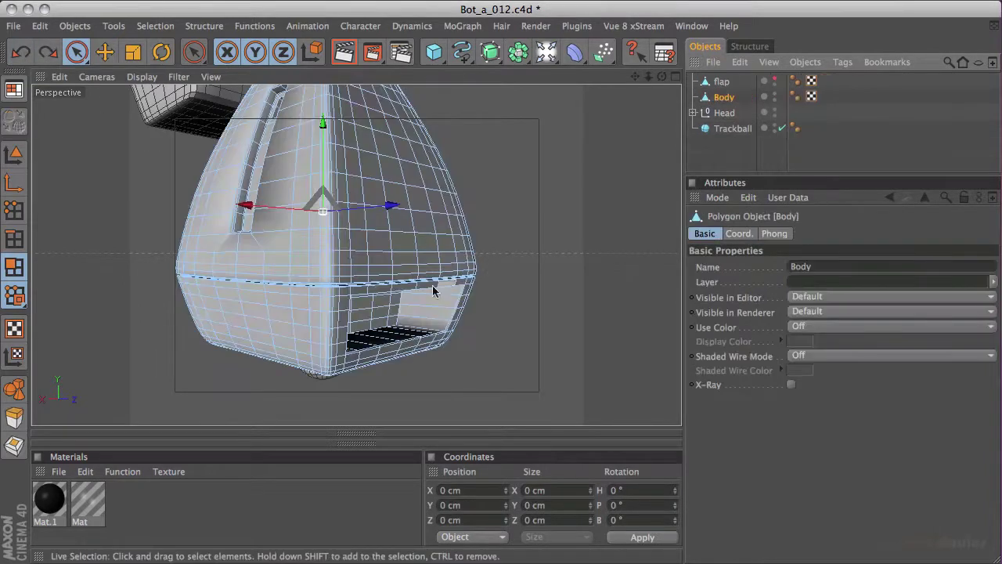
- Loop-select the recess's inner walls again and add a Knife loop cut near the recess's back edge
key("u")
key("l")
left_click(421, 314)
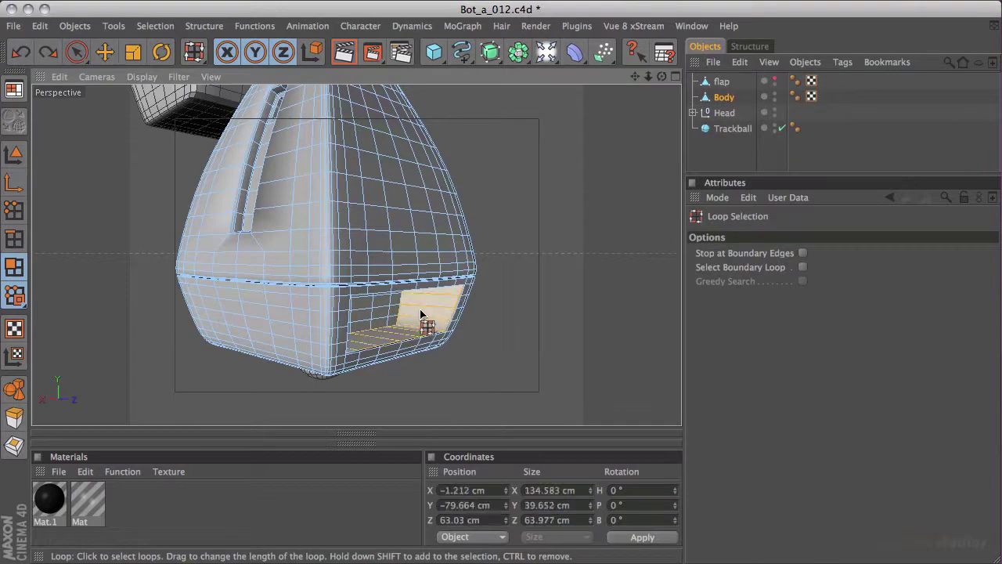
key("k")
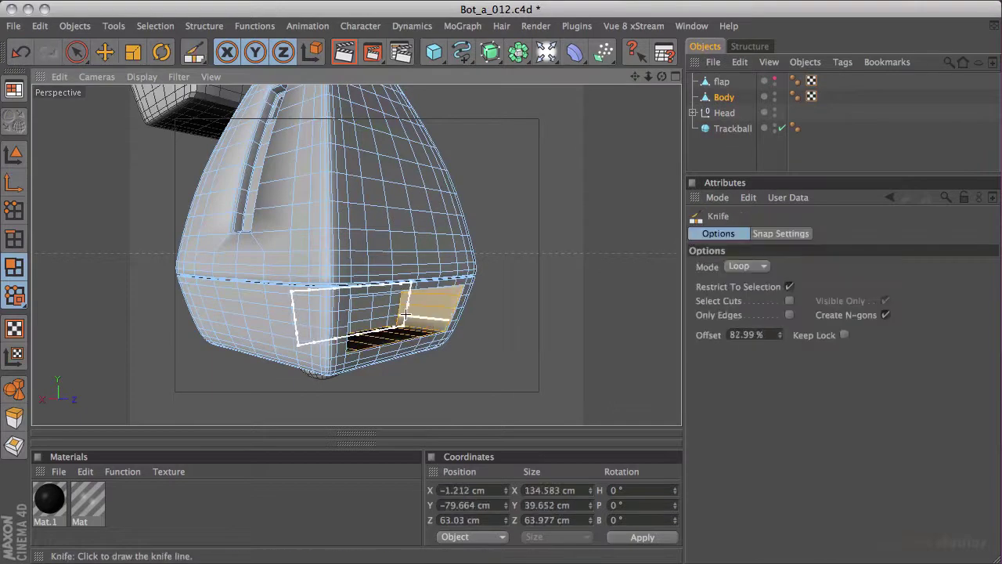
left_click(403, 315)
key("space")
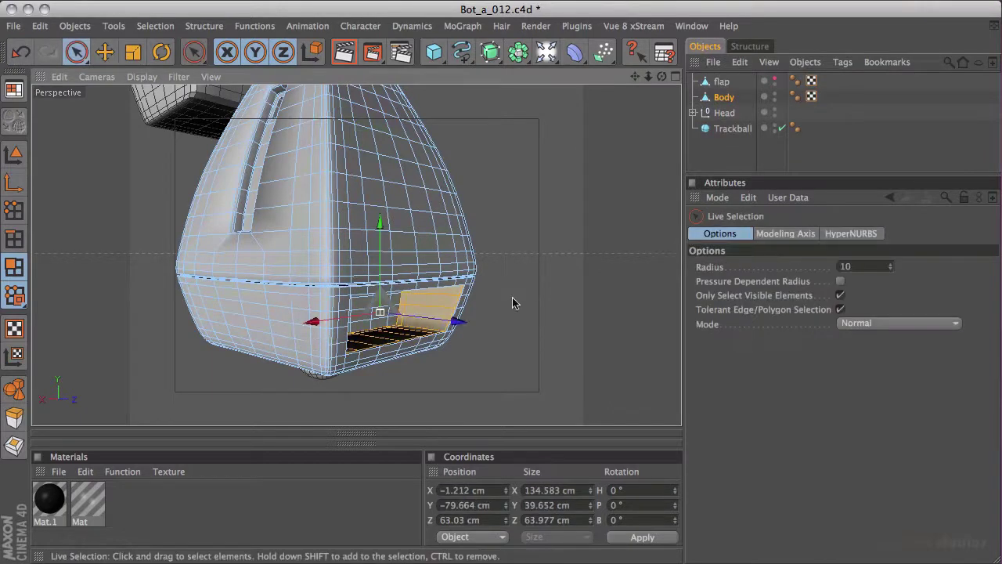
- Deselect the Body polygons and make the flap visible in the editor again
left_click(508, 298)
left_click_drag(510, 249, 649, 186, "alt")
left_click(774, 81)
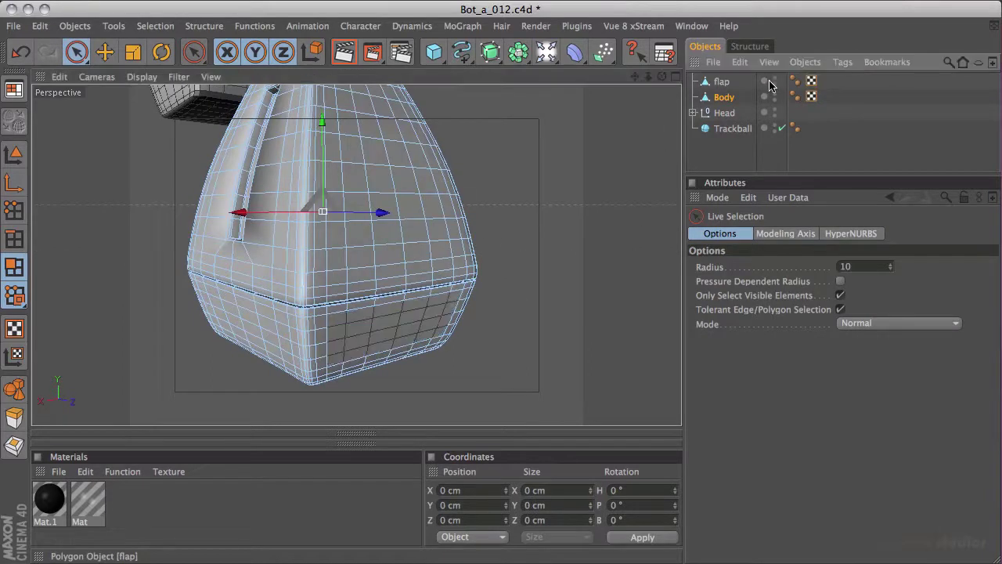
- Select all polygons of the flap object and extrude them outward by about 2.24 cm
left_click(722, 81)
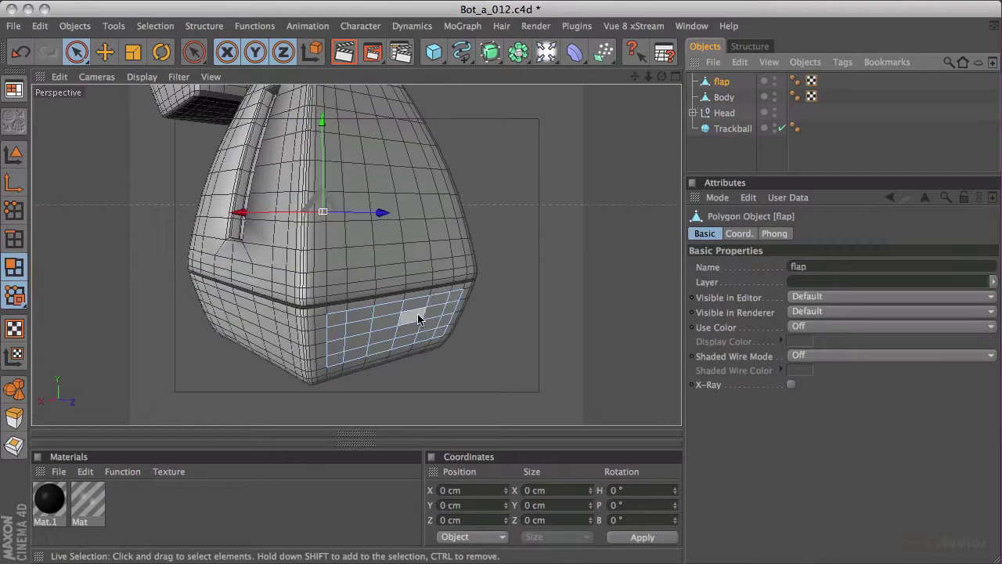
key("v")
mouse_move(476, 324)
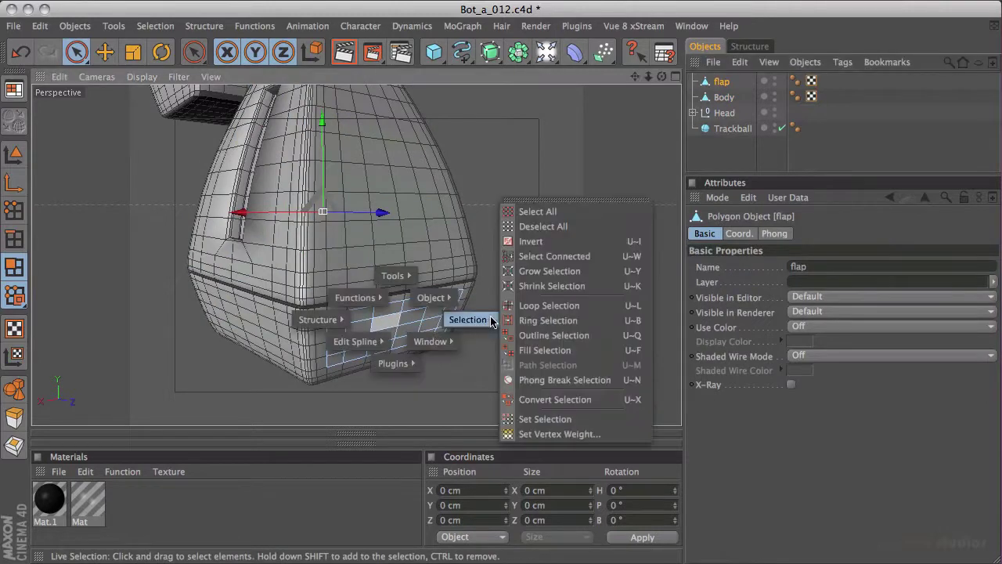
left_click(539, 213)
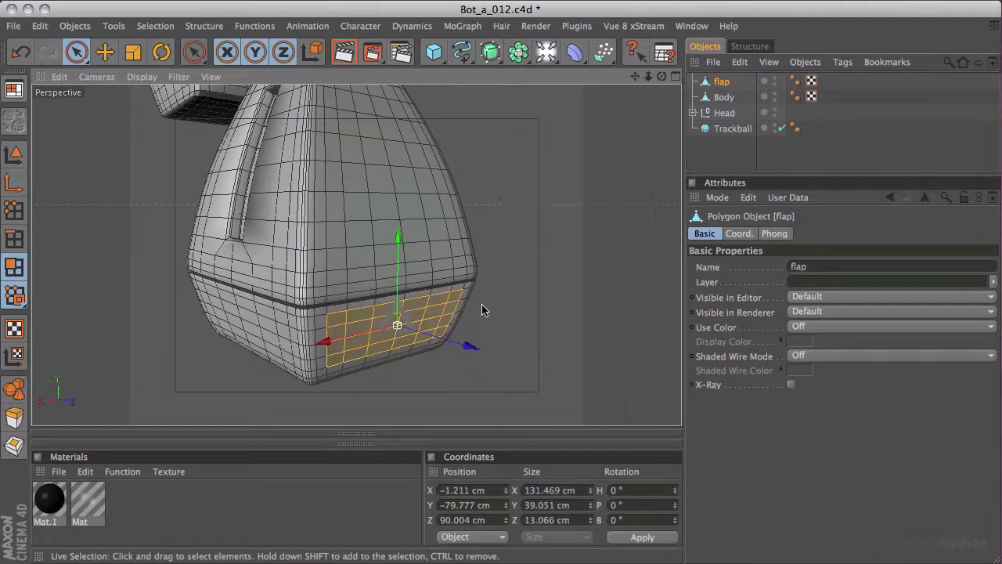
key("d")
left_click_drag(495, 313, 509, 313)
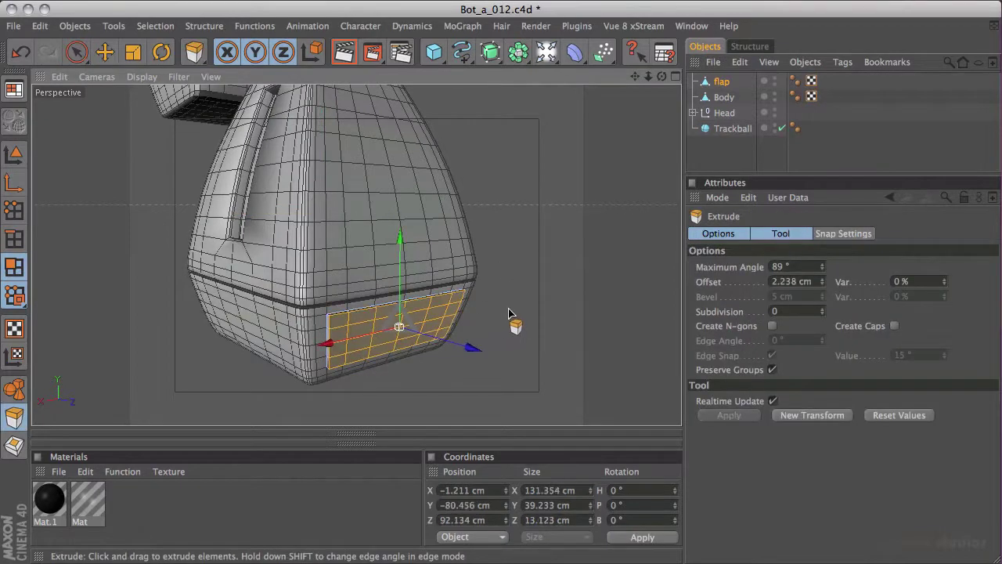
- Activate the Bevel tool for the flap's extruded front polygons
key("v")
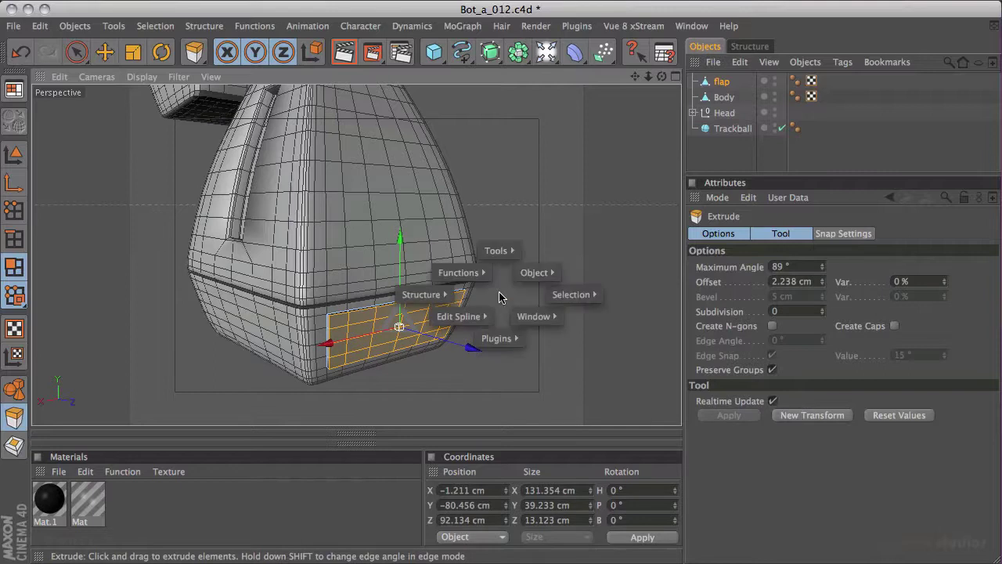
mouse_move(423, 294)
left_click(330, 365)
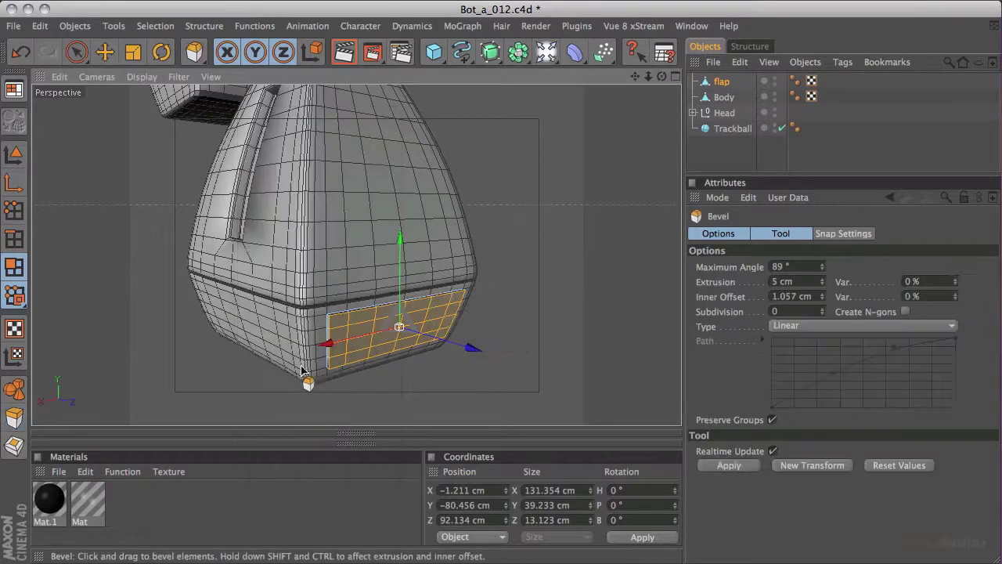
key("s")
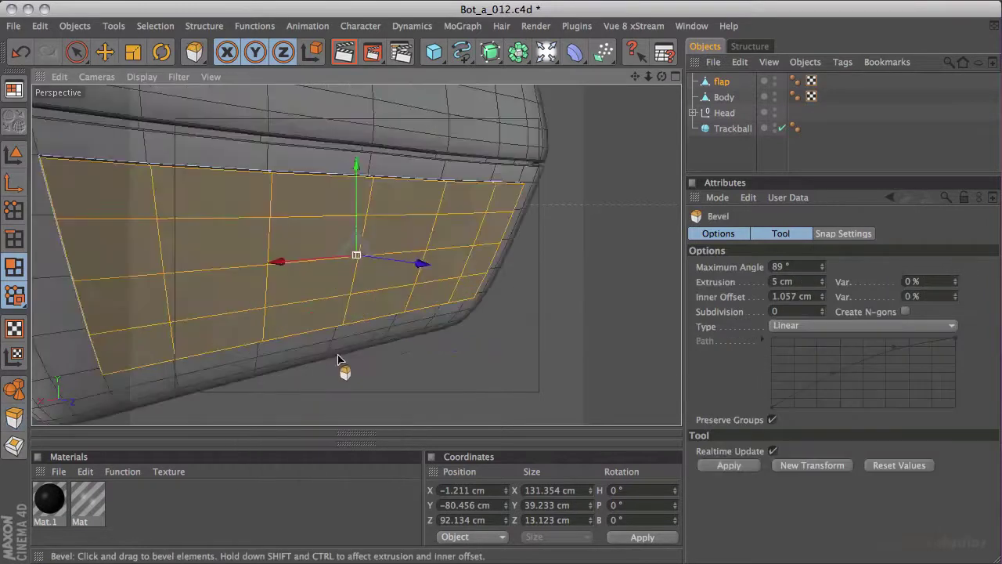
middle_click_drag(334, 325, 406, 324, "alt")
left_click_drag(601, 302, 538, 274, "alt")
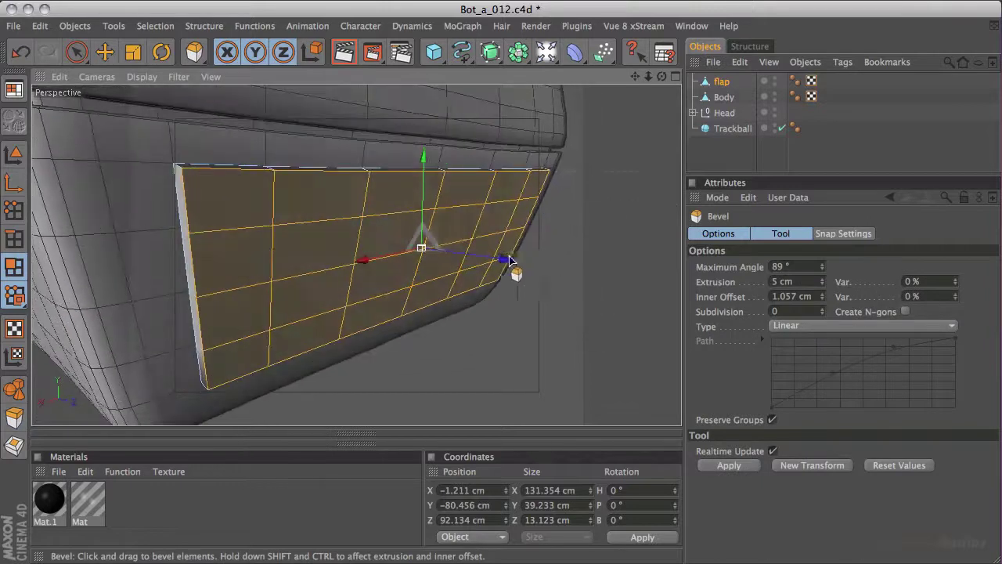
left_click_drag(430, 365, 384, 380, "alt")
left_click_drag(353, 416, 352, 350, "alt")
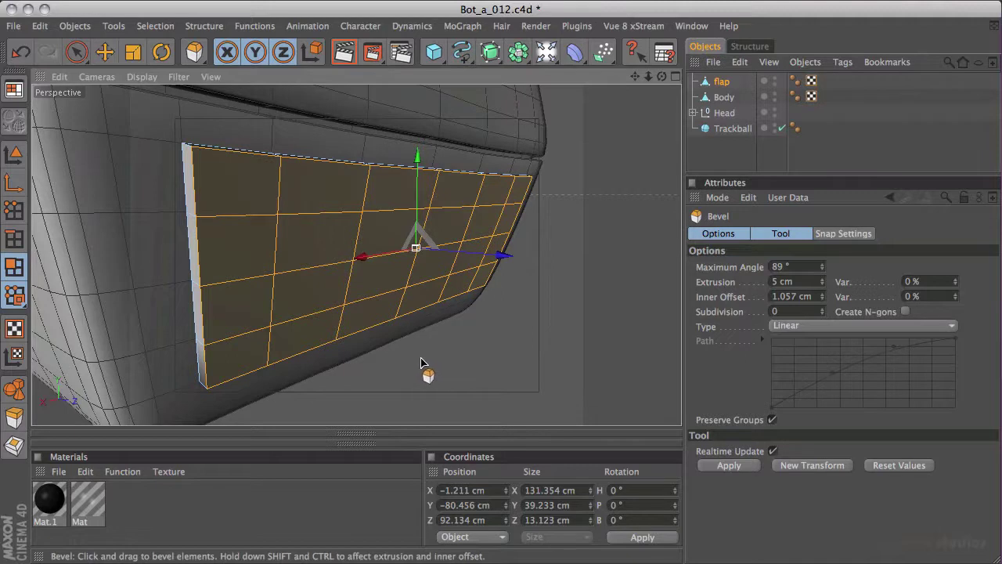
- Try bevelling the flap's front polygons, with Preserve Groups on and off, and undo the attempts
left_click_drag(427, 364, 443, 363)
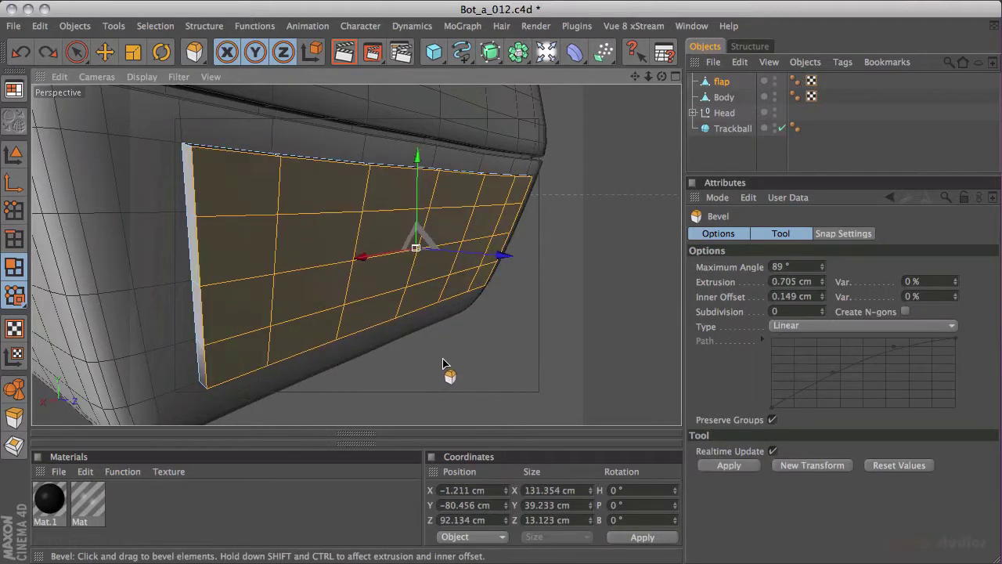
left_click(772, 420)
left_click_drag(462, 371, 758, 377)
left_click(772, 419)
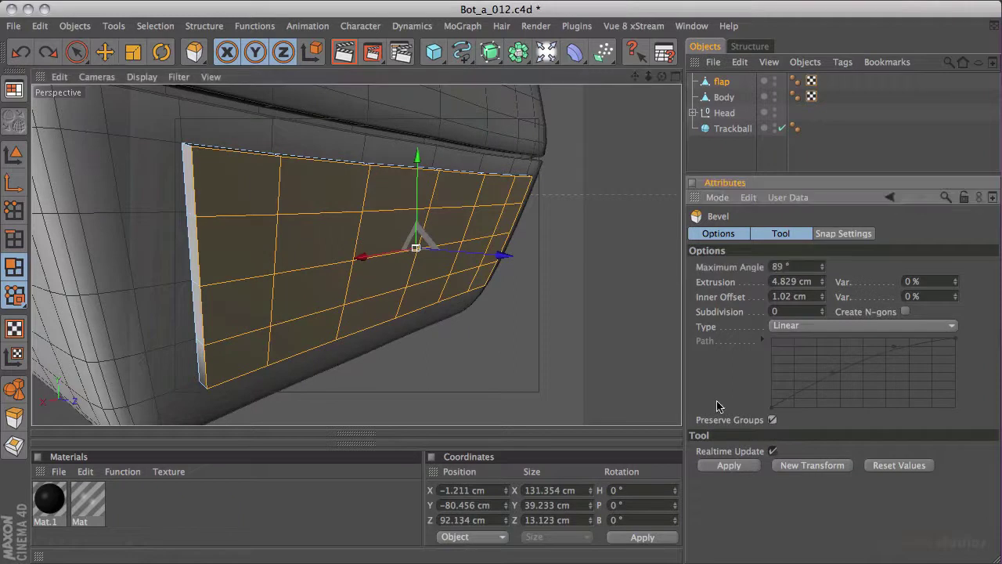
- Bevel the flap's front polygons by a very small amount with Preserve Groups on, and deselect them
left_click_drag(420, 349, 422, 343)
key("space")
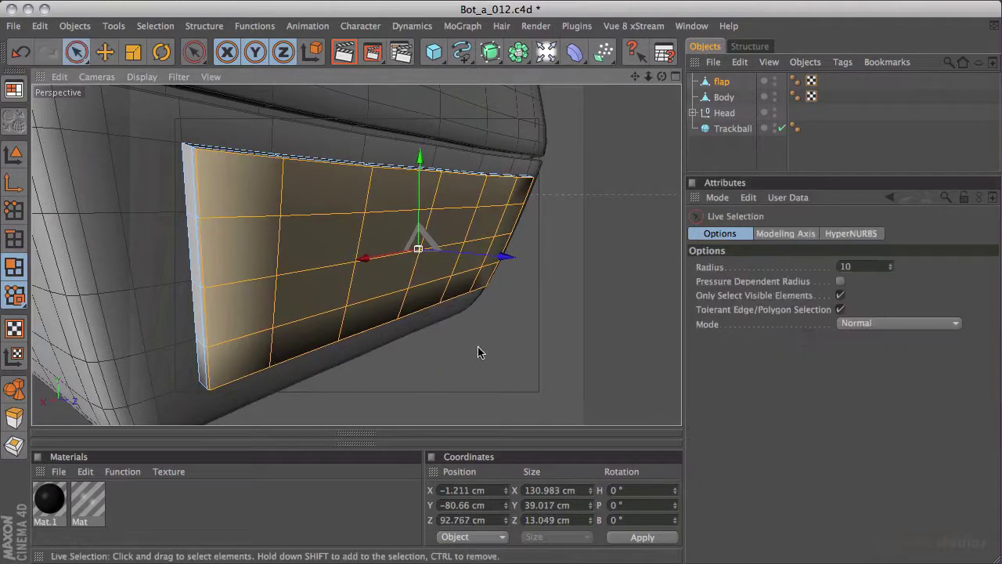
left_click(475, 346)
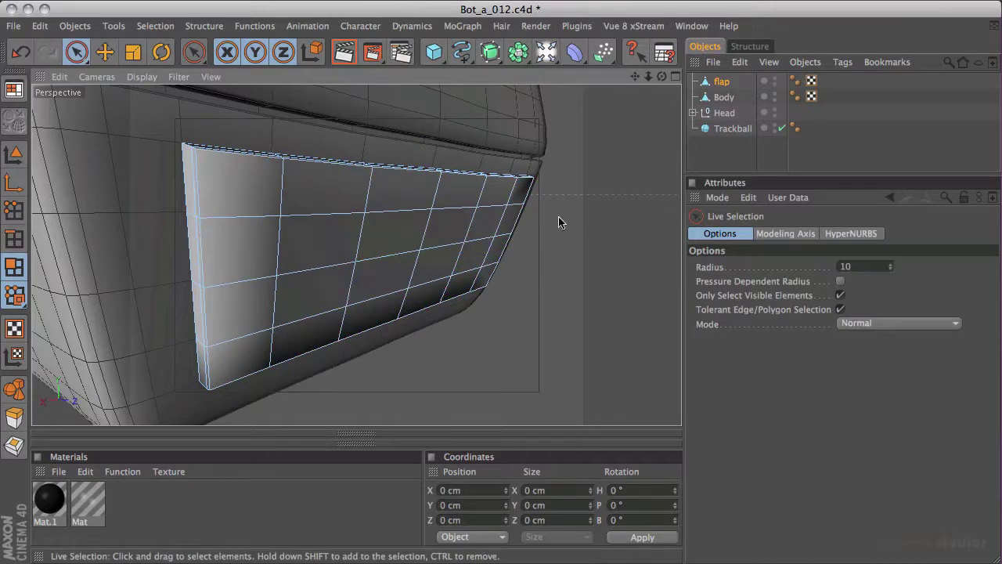
- Add a Cylinder primitive with +X orientation and lower it to the level of the flap
mouse_move(584, 220)
right_mouse_down("alt")
mouse_move(96, 349)
mouse_move(142, 285)
right_mouse_up("alt")
right_click_drag(528, 201, 302, 256, "alt")
mouse_move(482, 246)
left_mouse_down("alt")
mouse_move(353, 183)
mouse_move(201, 250)
mouse_move(188, 227)
mouse_move(217, 206)
mouse_move(500, 197)
mouse_move(490, 187)
mouse_move(463, 284)
mouse_move(495, 291)
mouse_move(375, 262)
mouse_move(523, 217)
mouse_move(510, 229)
left_mouse_up("alt")
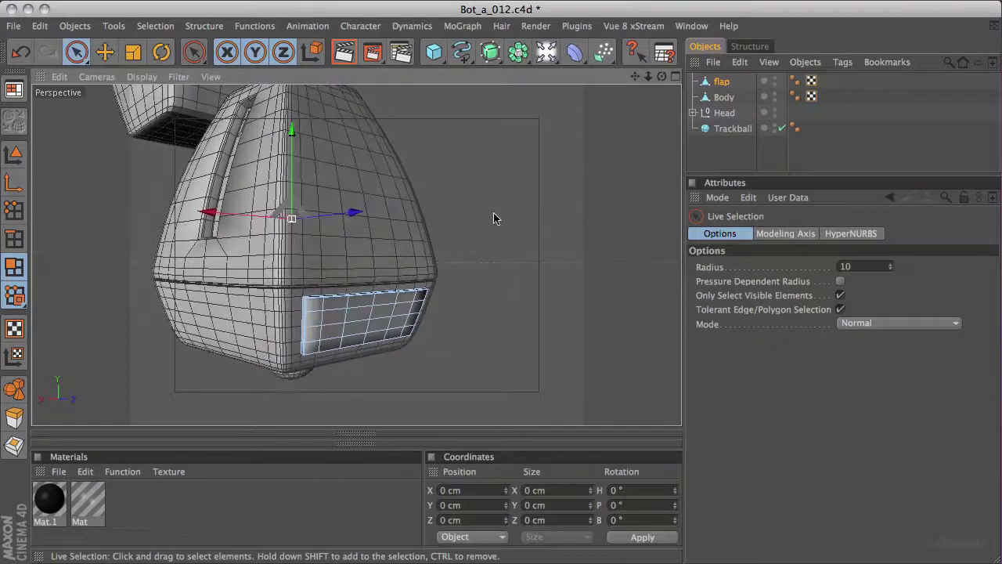
left_click(436, 55)
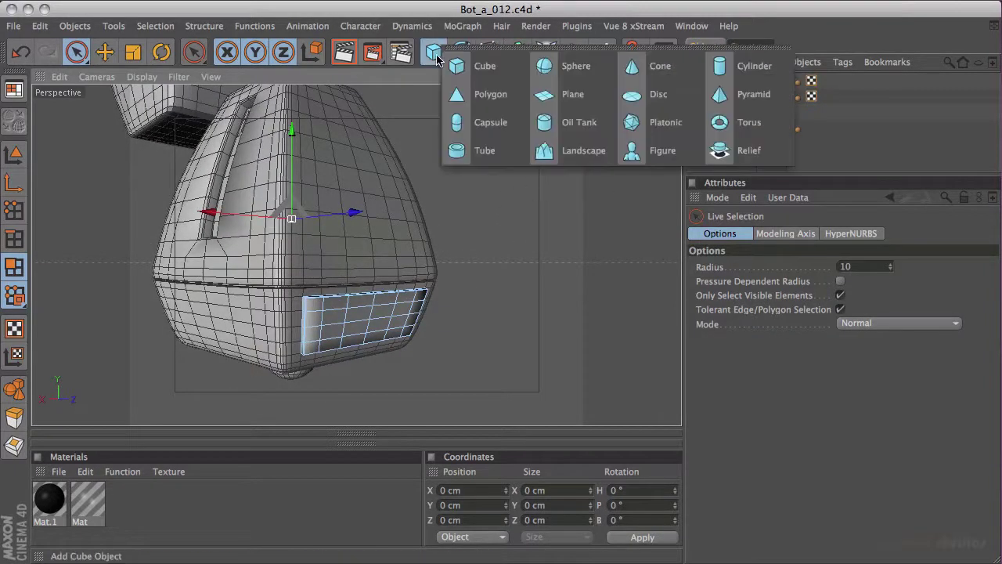
left_click(724, 66)
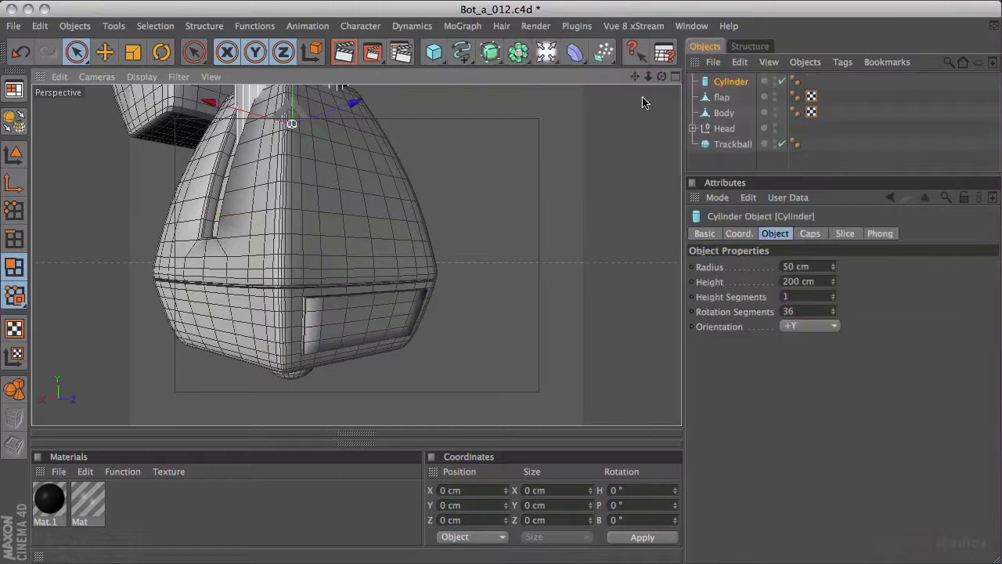
left_click(800, 329)
left_click(792, 340)
scroll(479, 180, "up", 2)
left_click_drag(309, 90, 309, 263)
- Move the cylinder along Z in the side view so its centre meets the flap's outer face
middle_click(430, 266)
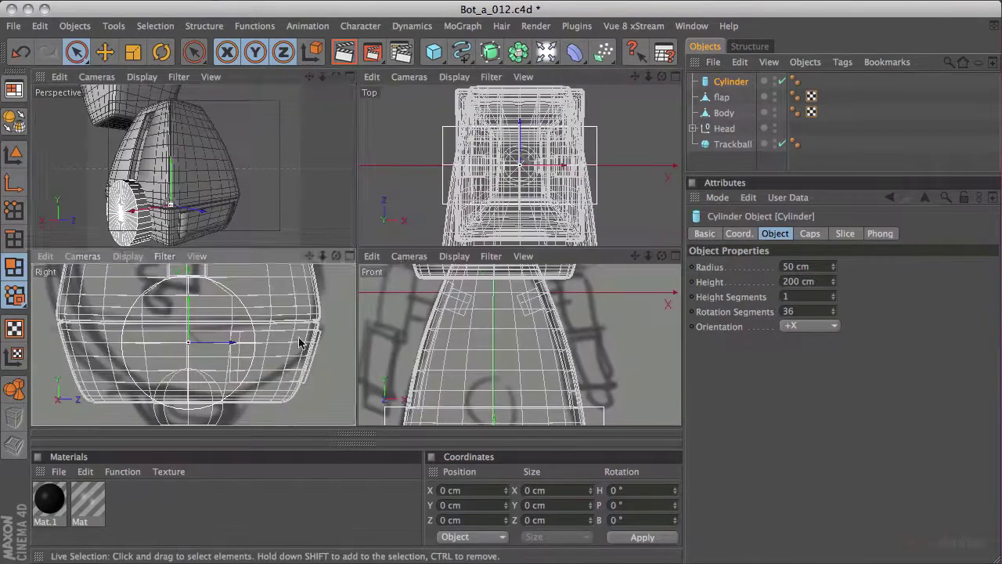
middle_click(297, 333)
left_click_drag(430, 249, 705, 241)
middle_click_drag(485, 265, 184, 272, "alt")
right_click_drag(341, 243, 958, 138, "alt")
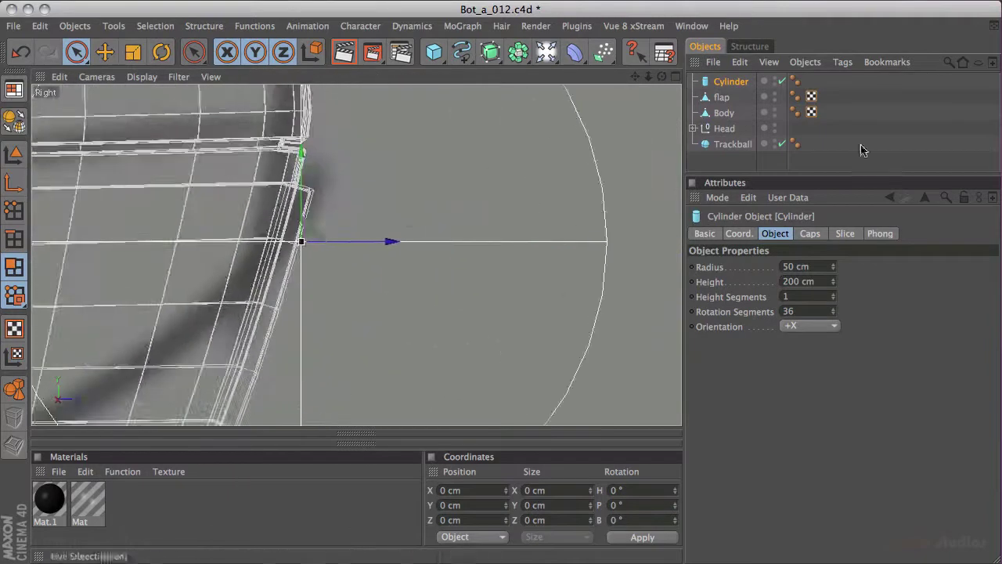
- Set the cylinder's radius to 7 cm and rotation segments to 24, and raise it to the flap's upper edge
left_click_drag(834, 269, 834, 305)
middle_click_drag(384, 129, 480, 259, "alt")
left_click_drag(378, 293, 369, 252)
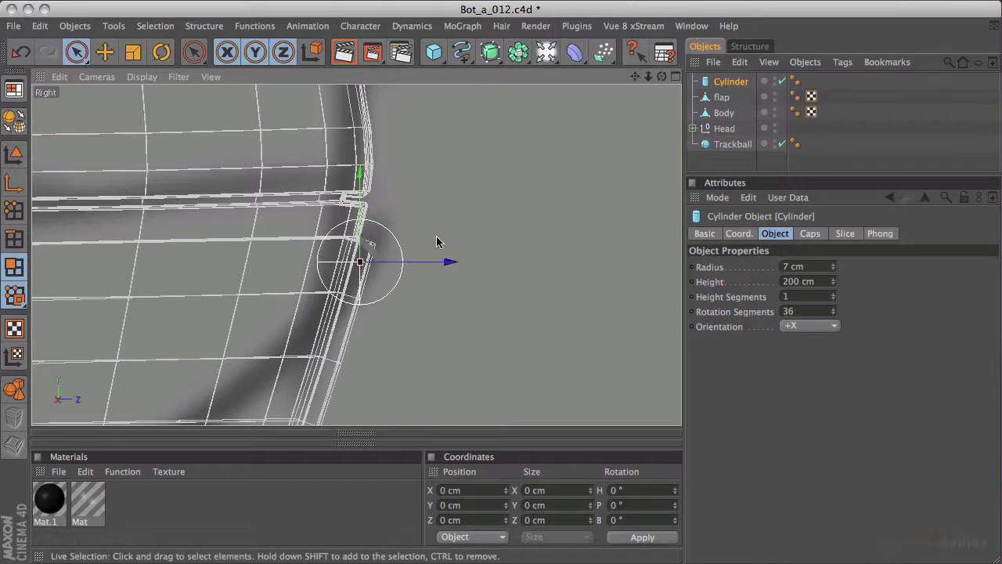
double_click(800, 311)
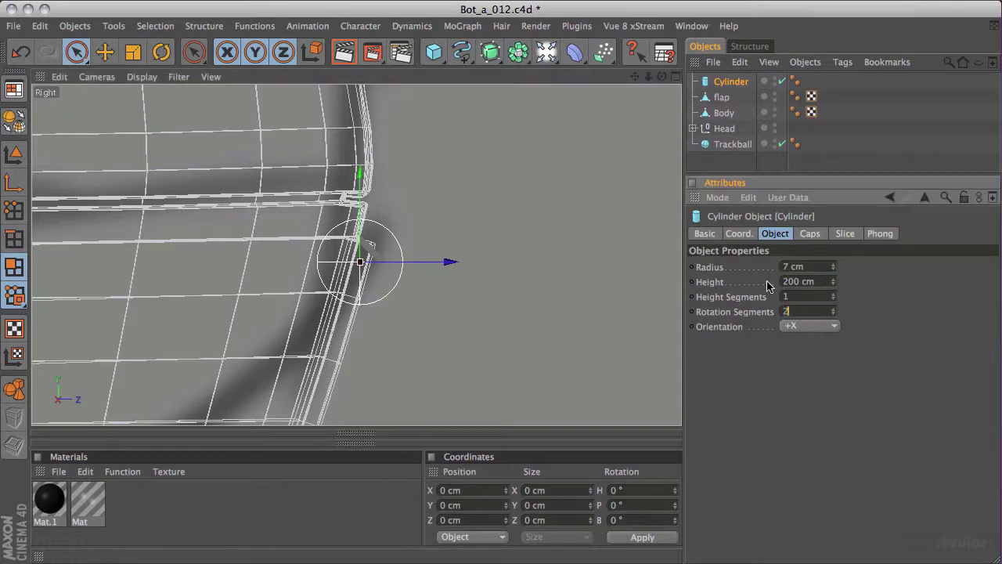
- Set the cylinder's height to 5 cm
middle_click(466, 210)
middle_click(297, 201)
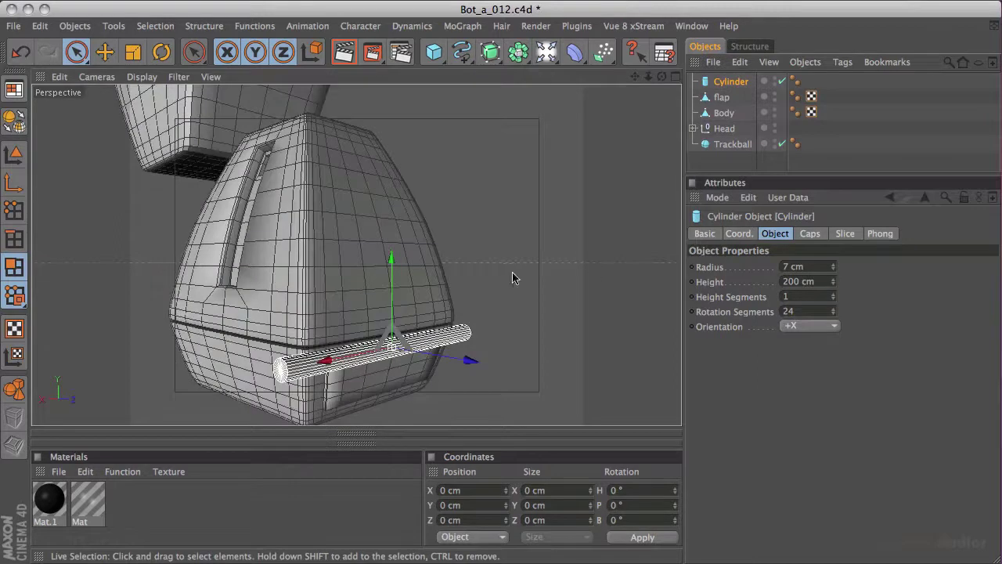
left_click_drag(248, 273, 494, 336, "alt")
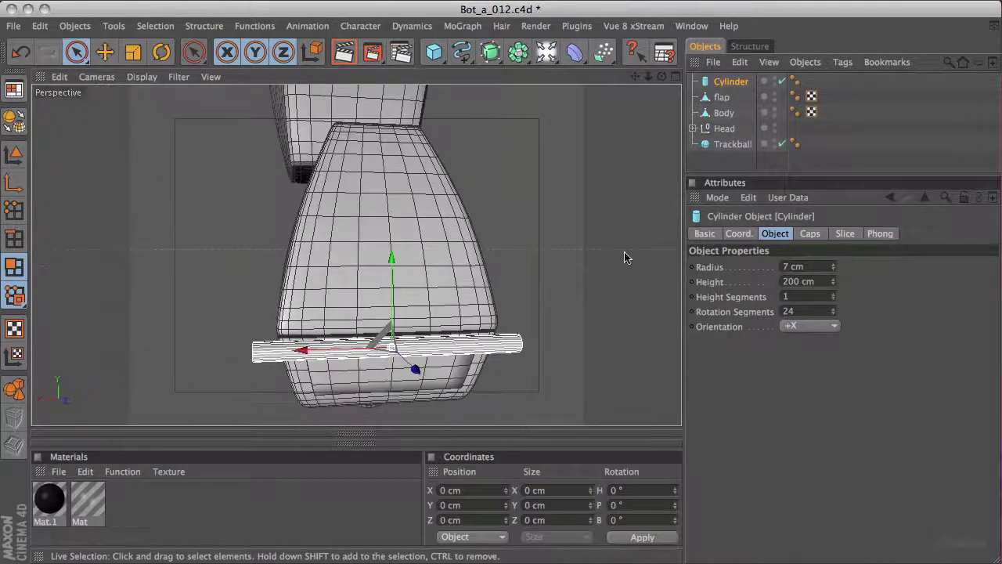
left_click_drag(821, 282, 713, 258)
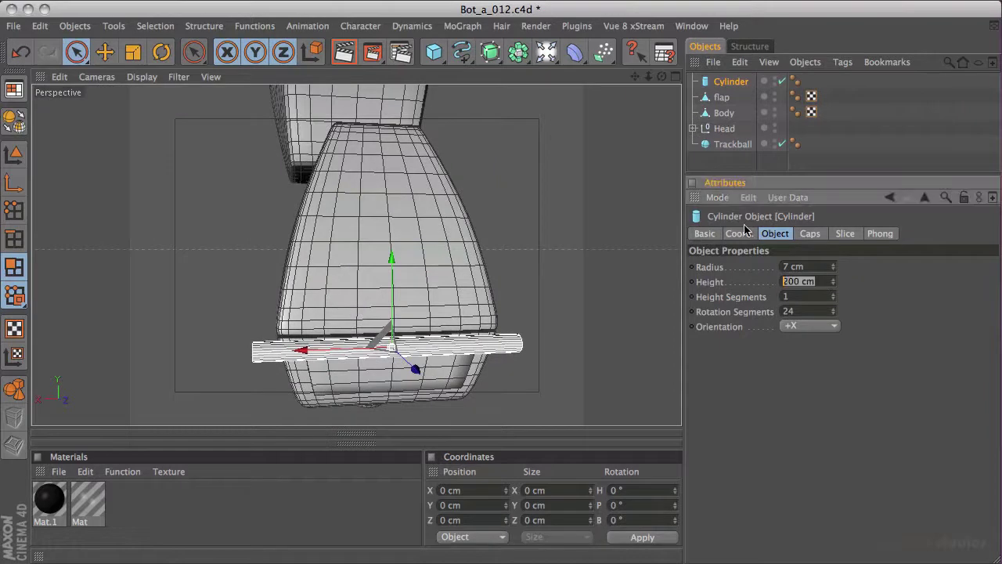
type("5")
key("Return")
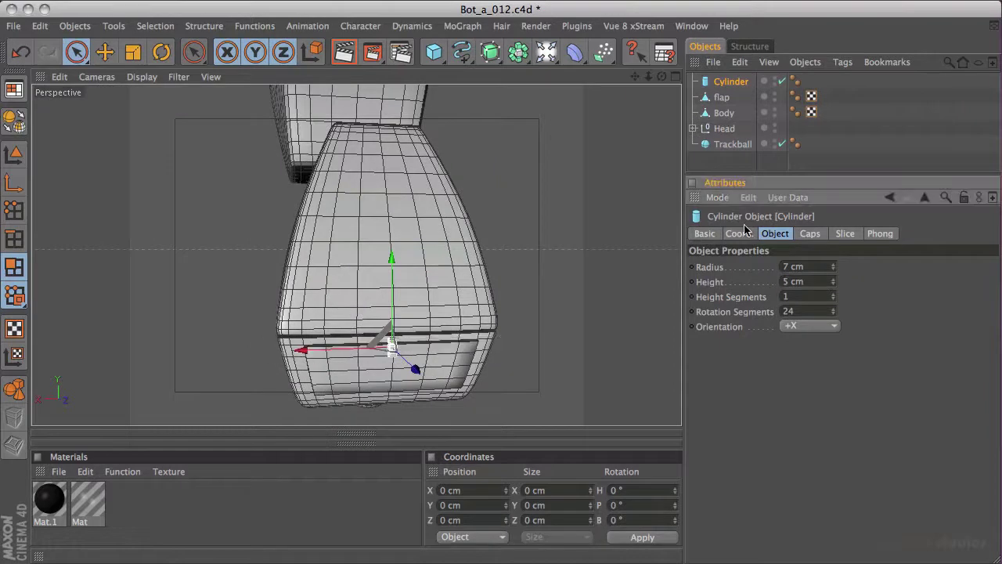
- Move the cylinder along X in the front view to the flap's negative-X end, at about -58.45 cm
middle_click(350, 279)
middle_click(446, 351)
middle_click_drag(358, 363, 437, 149, "alt")
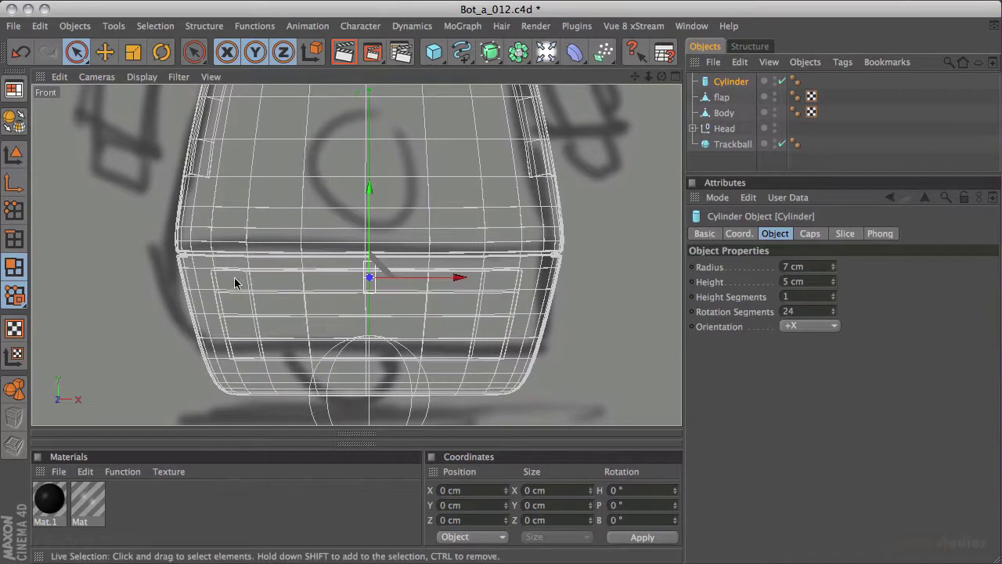
left_click_drag(459, 277, 321, 271)
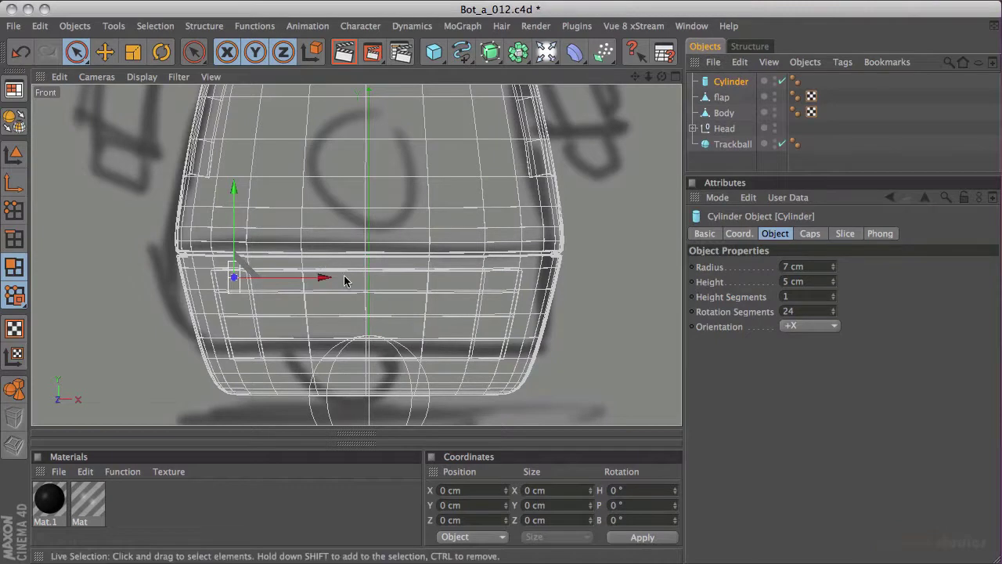
- Switch to model mode and set the cylinder's X position to -60 cm
left_click(15, 152)
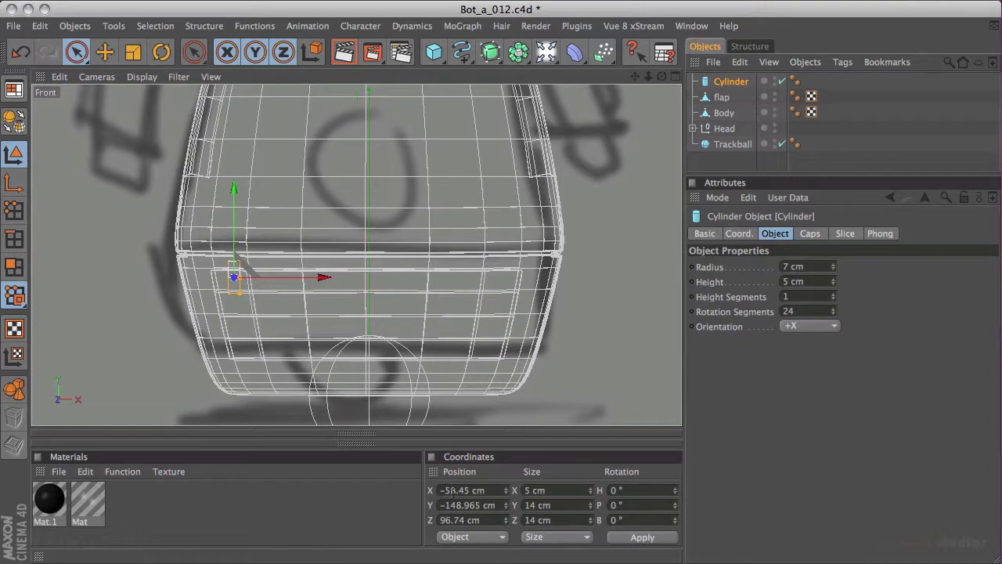
left_click_drag(470, 491, 451, 490)
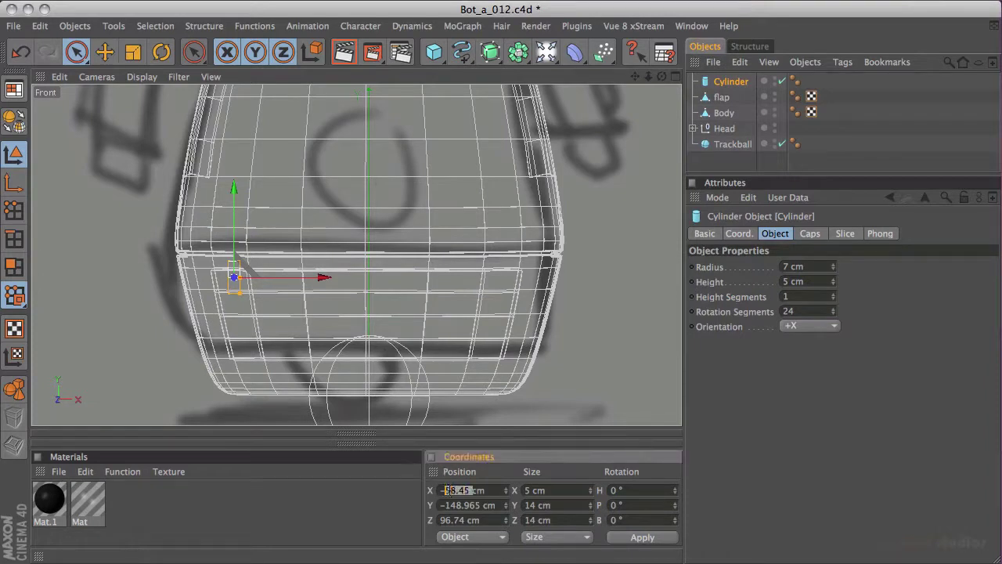
type("60")
key("Return")
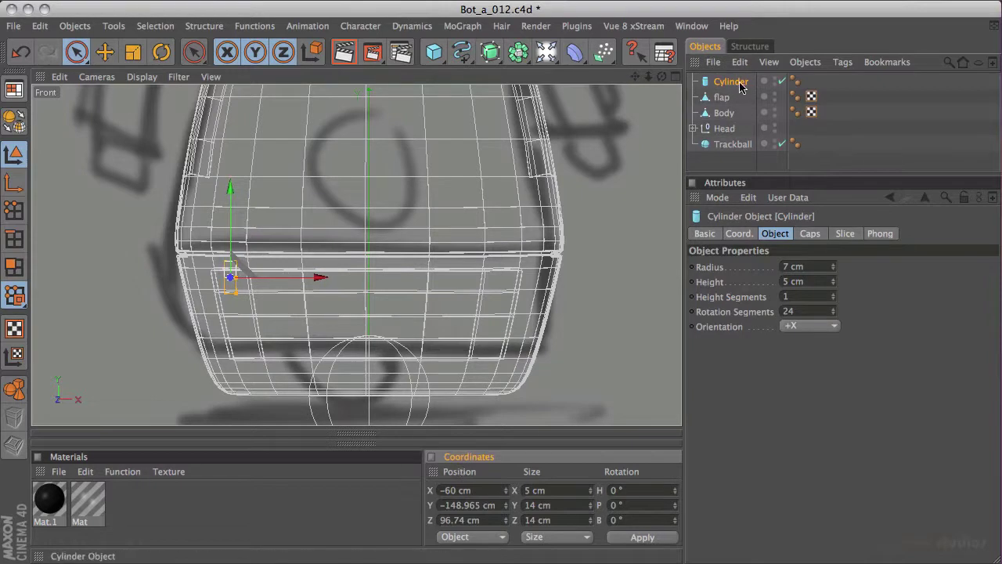
- Frame the cylinder in the perspective view and enable a fillet on its caps with 3 segments
middle_click(488, 284)
middle_click(312, 203)
key("o")
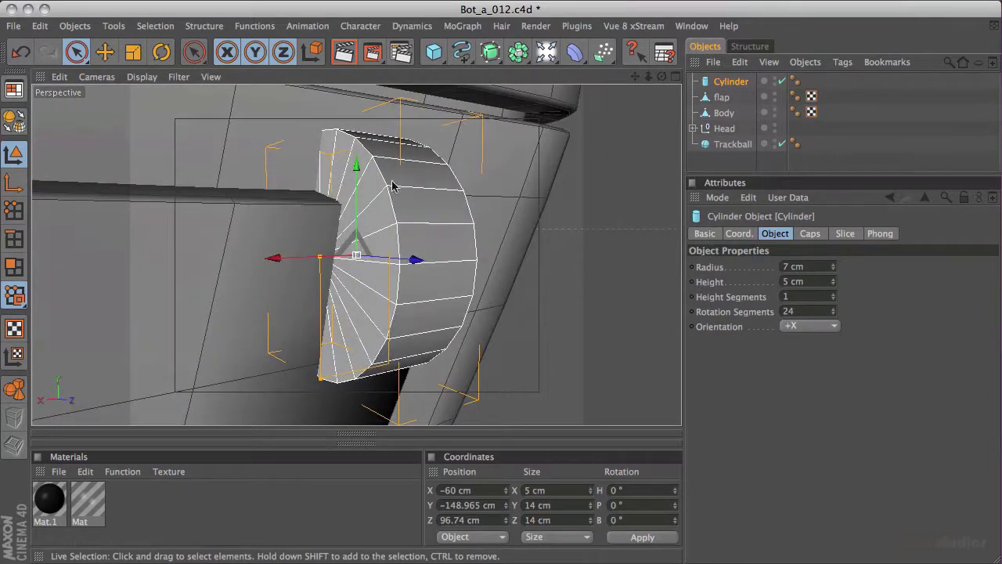
left_click_drag(202, 222, 157, 151, "alt")
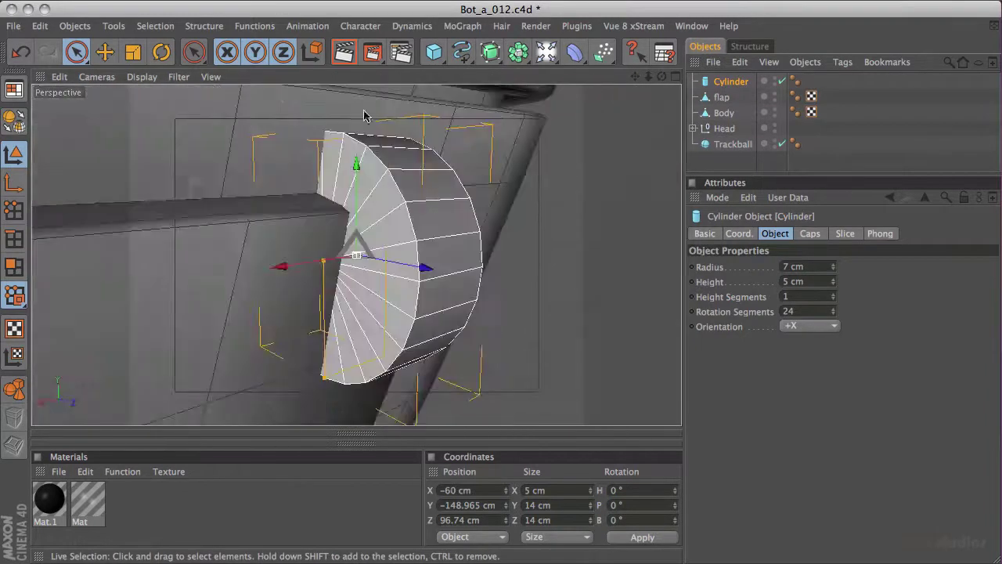
left_click(811, 234)
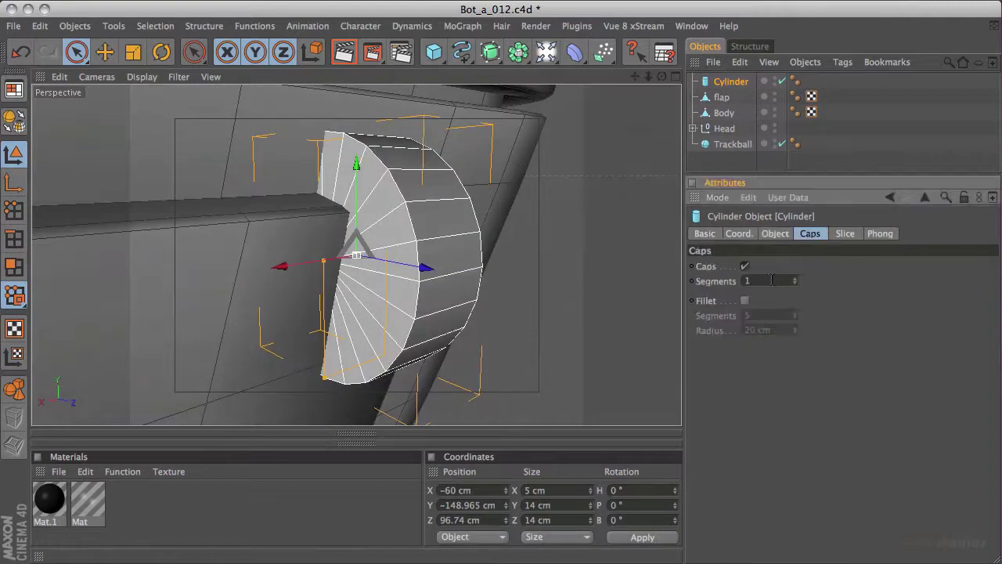
left_click(745, 301)
left_click(796, 318)
left_click(795, 318)
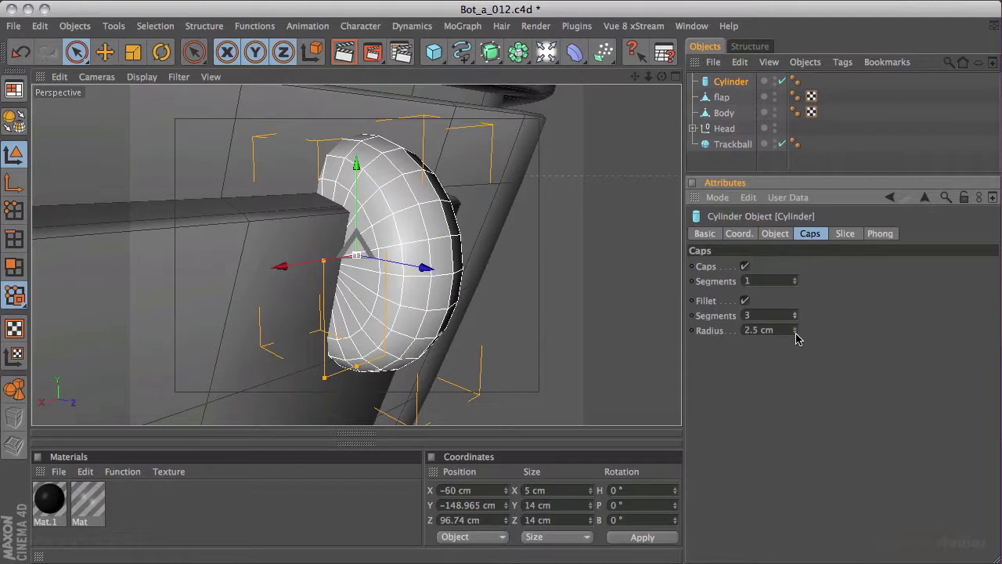
- Set the fillet radius of the cylinder's caps to 0.75 cm
left_click(796, 333)
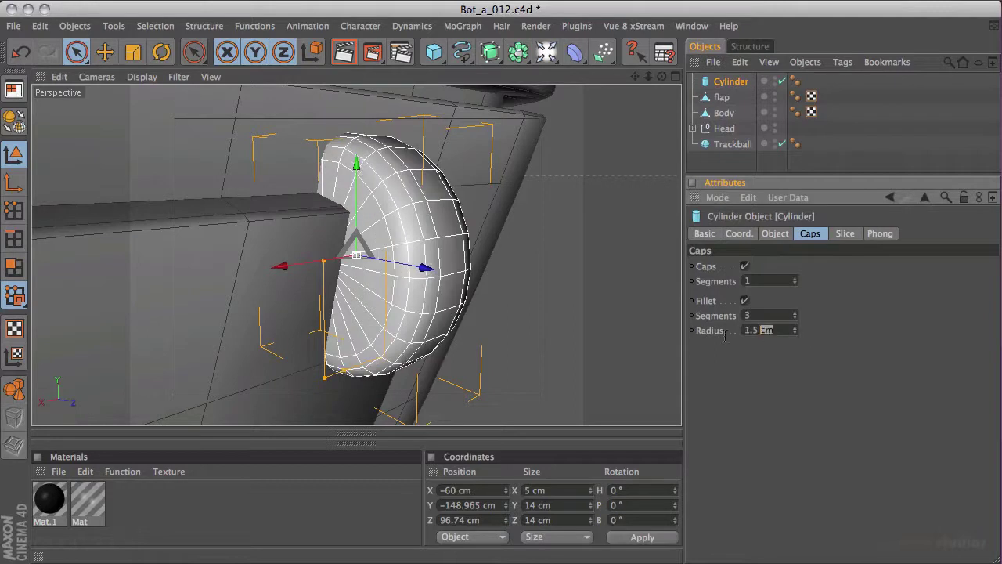
left_click(780, 332)
type(".75")
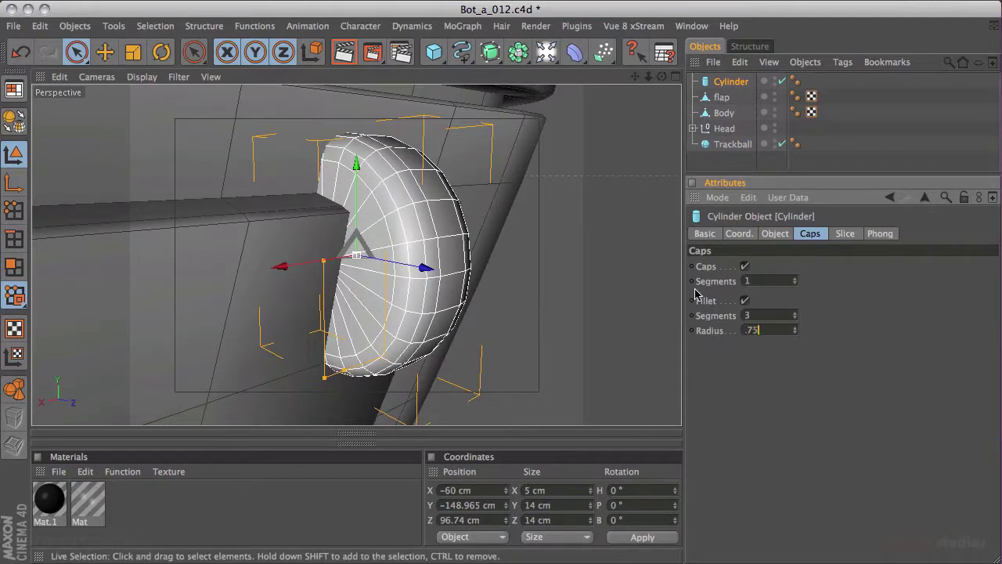
key("Return")
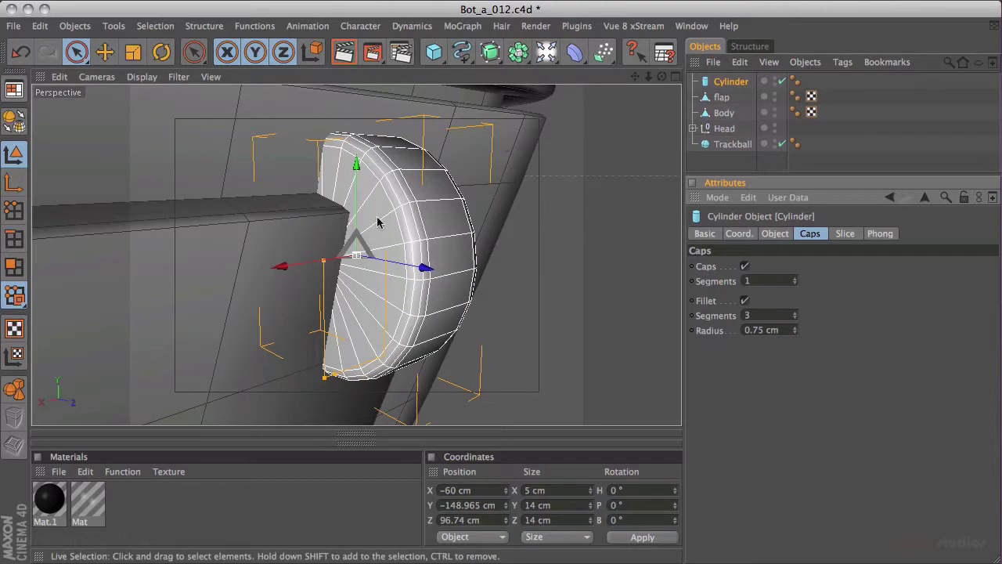
- Duplicate the cylinder in the front view and set the copy's X position to 60 cm, at the flap's opposite end
middle_click(571, 123)
middle_click(517, 300)
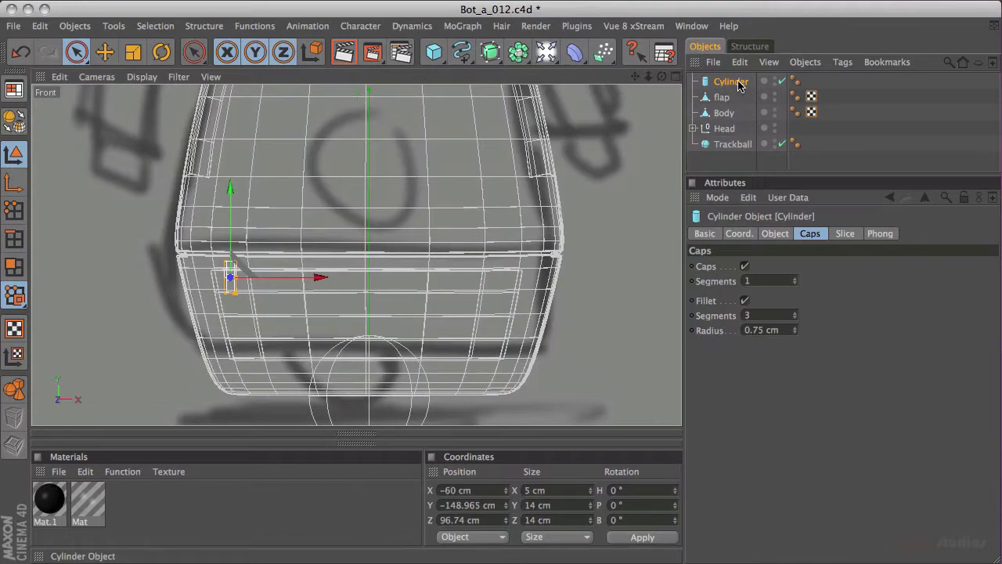
left_click_drag(739, 83, 738, 73, "ctrl")
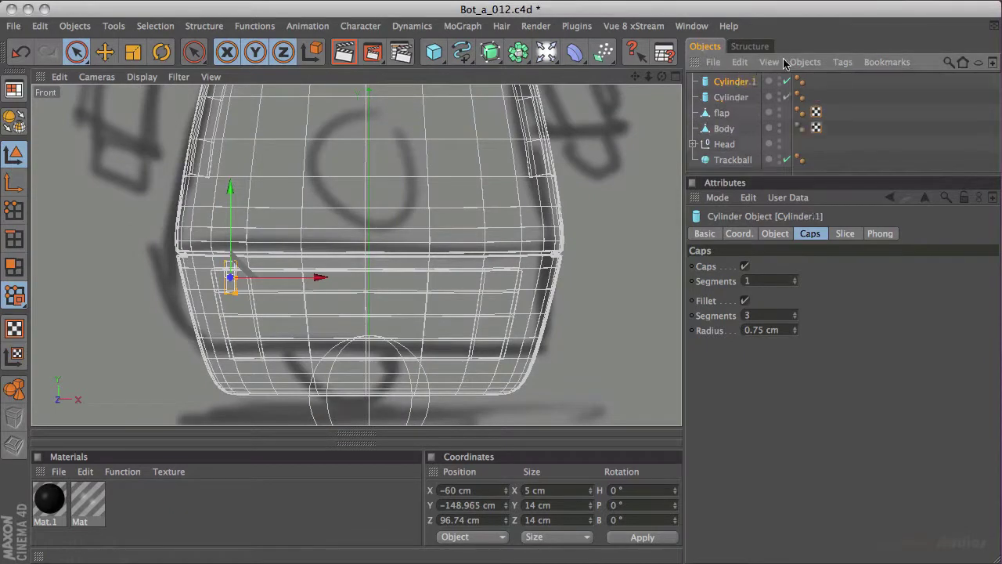
left_click(445, 490)
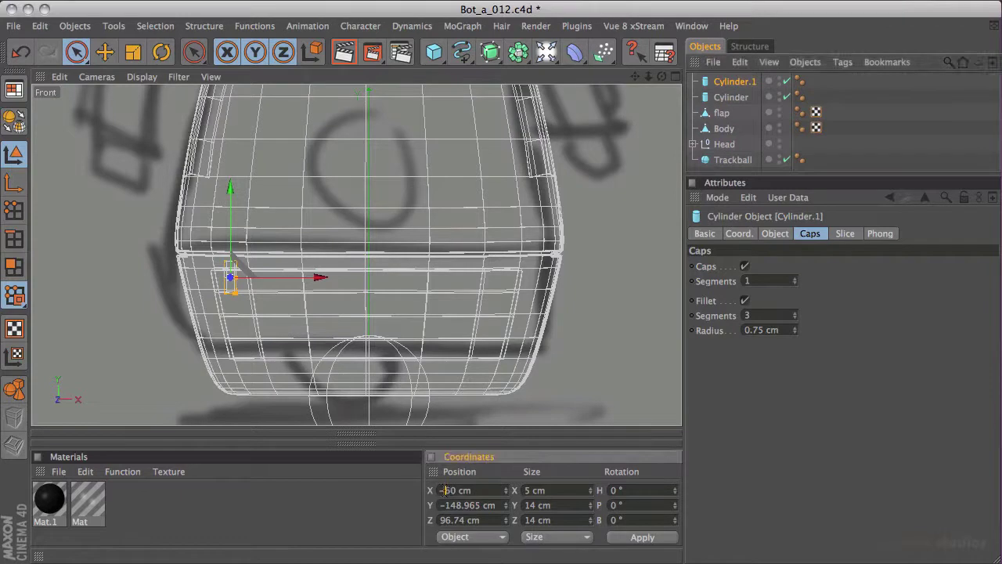
type("-")
key("BackSpace")
type("6")
key("Return")
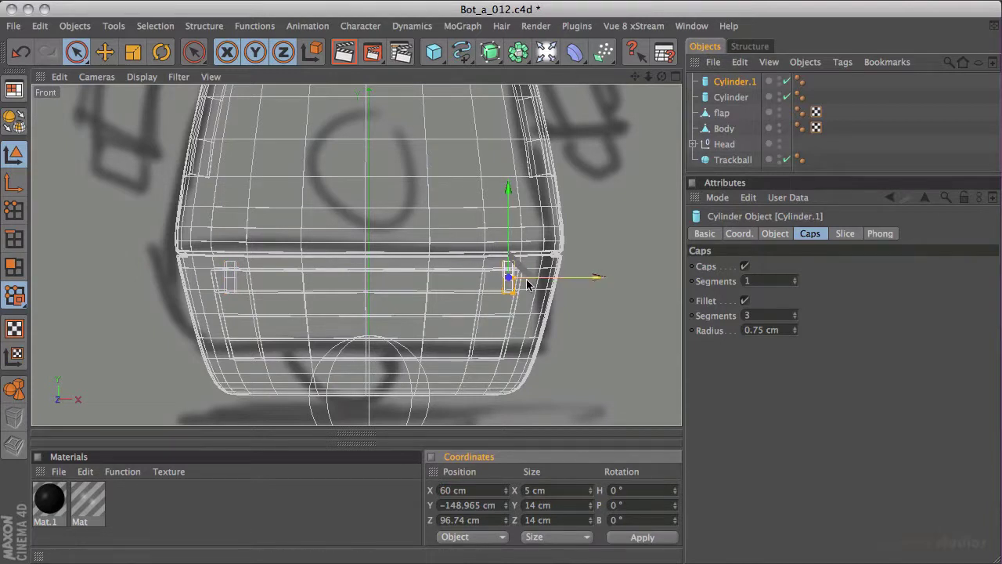
- Rename the cylinder at X -60 cm to Hinge_L and its copy at X 60 cm to Hinge_R
left_click(734, 83)
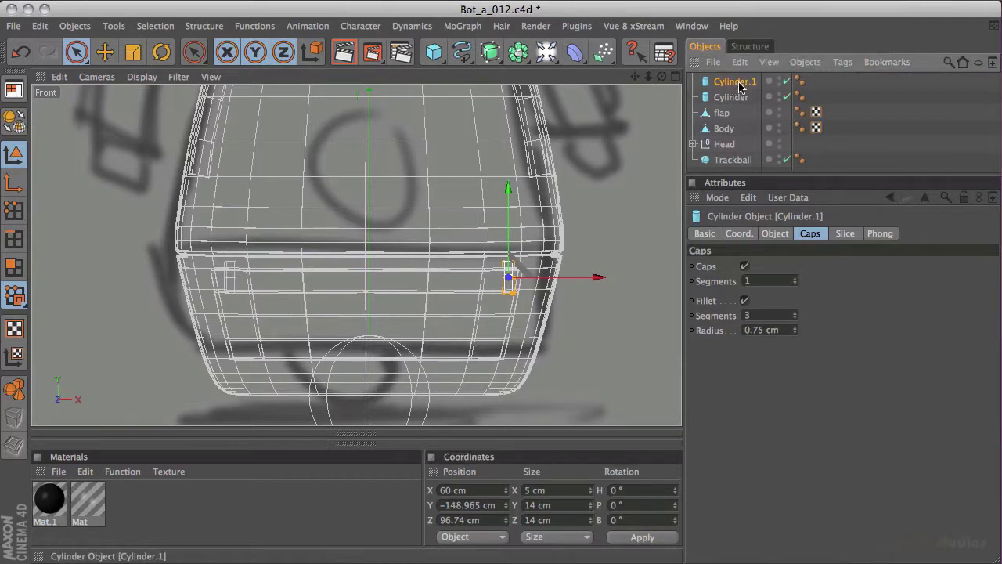
double_click(734, 97)
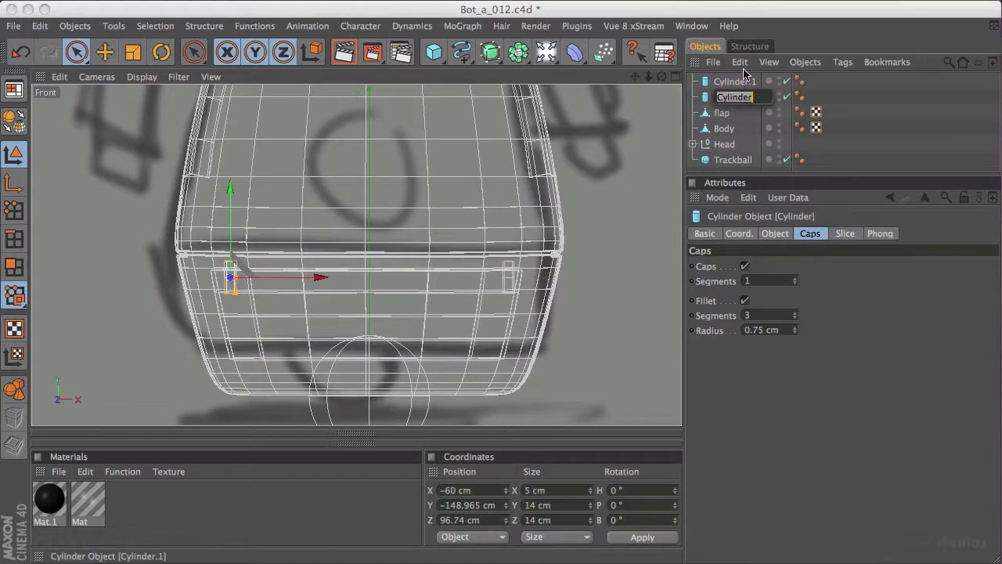
type("Hinge_L")
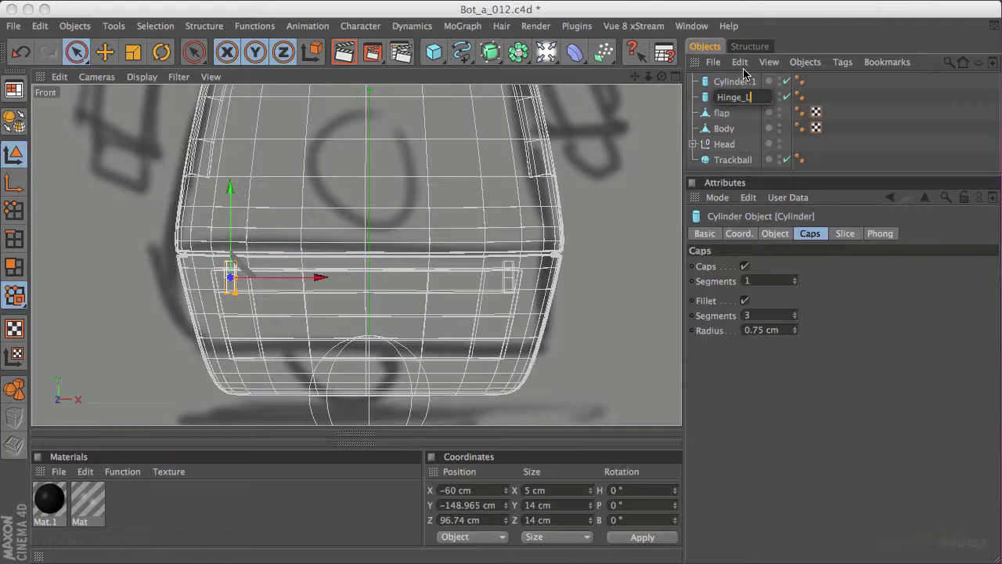
key("Up")
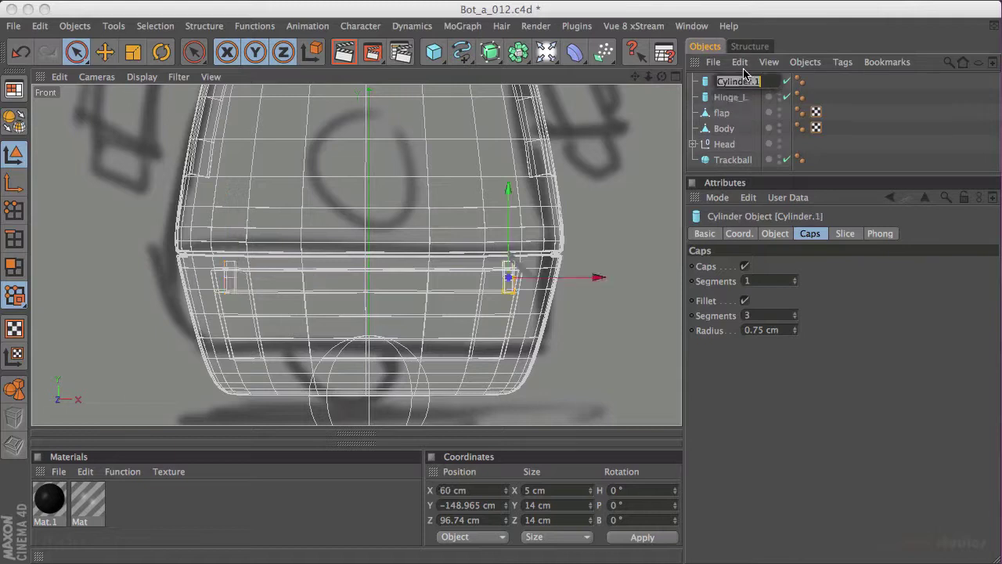
type("Hinge_R")
key("Return")
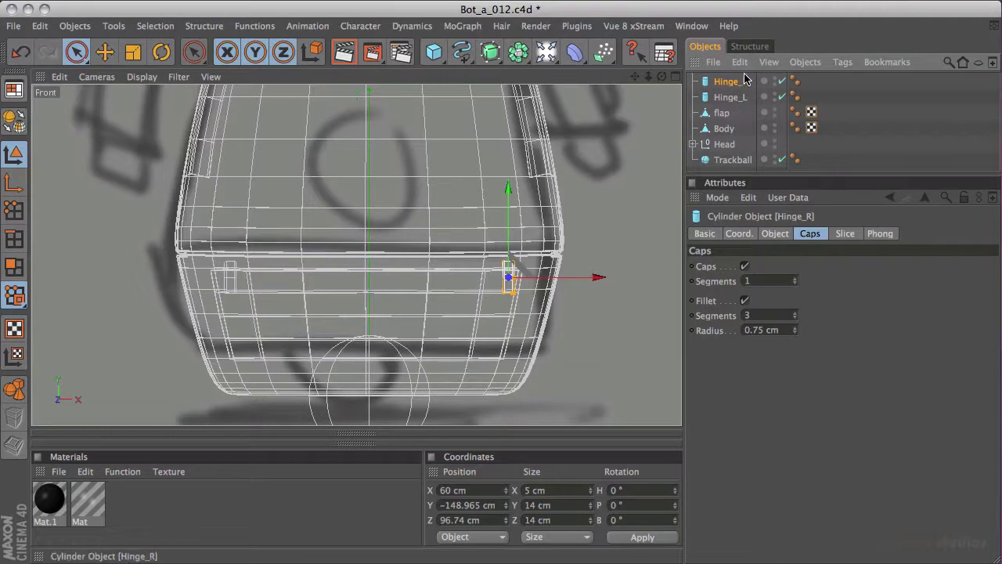
- Group Hinge_R, Hinge_L and flap under one null object and name the group Rear_flap
left_click_drag(736, 116, 719, 80)
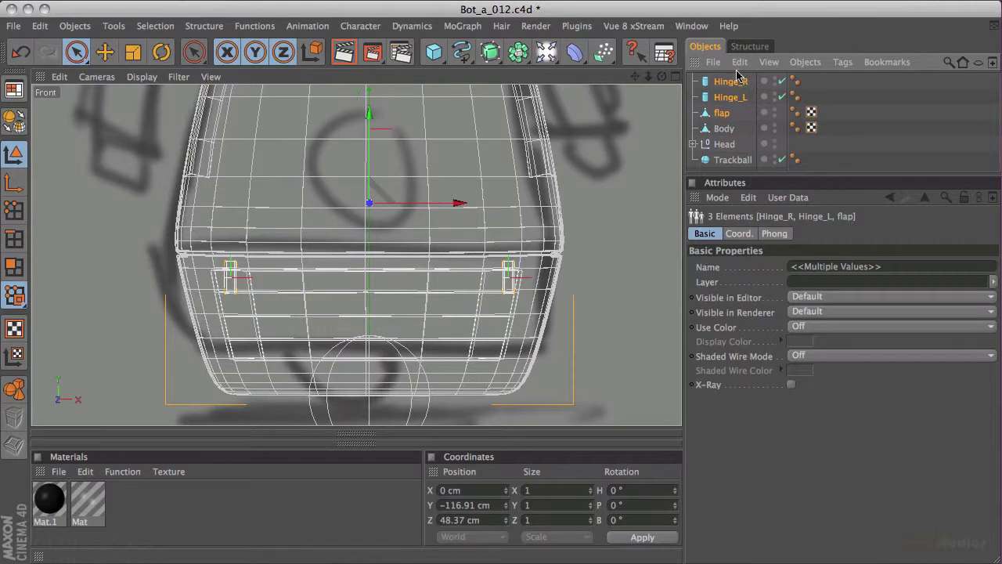
key("alt+g")
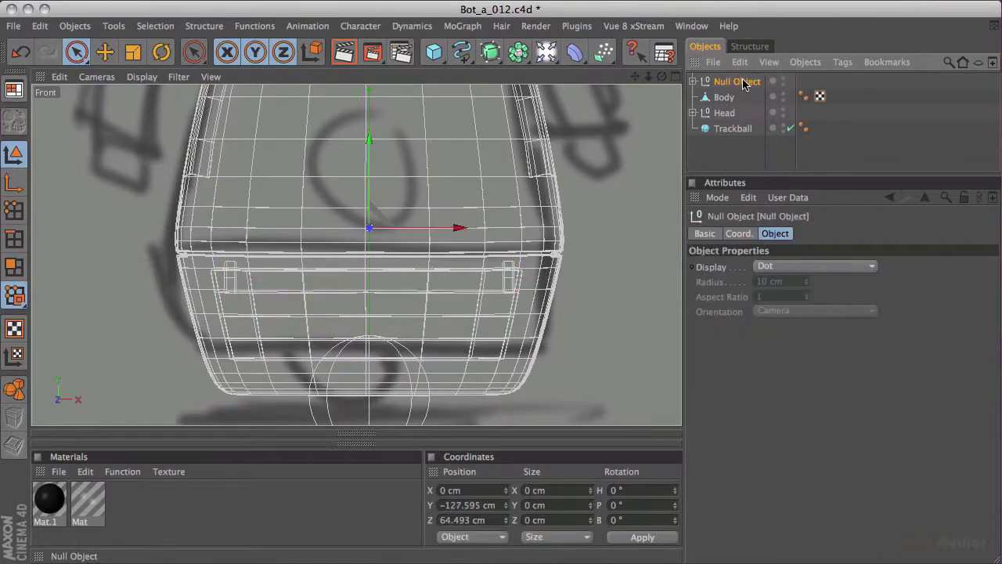
double_click(744, 85)
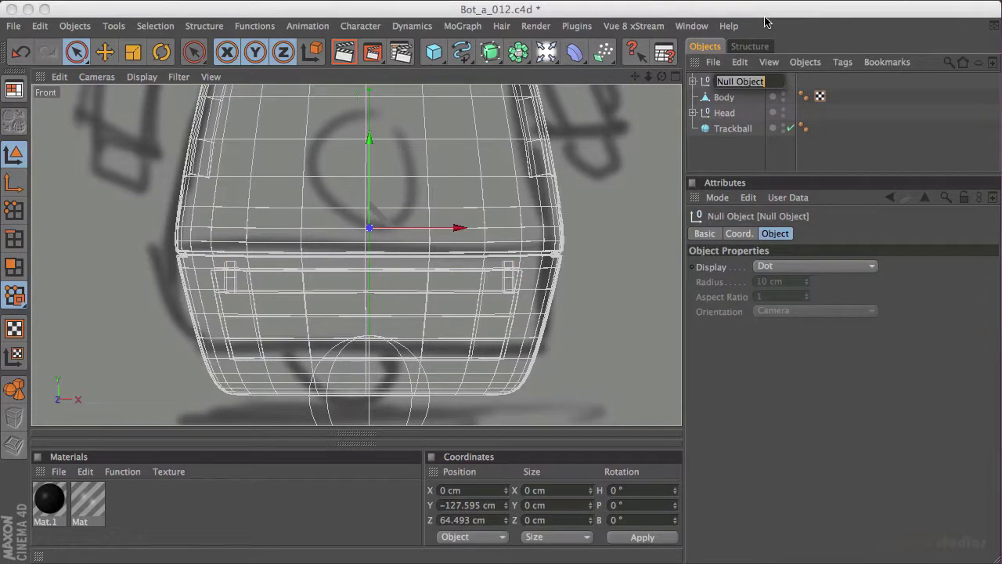
type("Rear_flap")
key("Return")
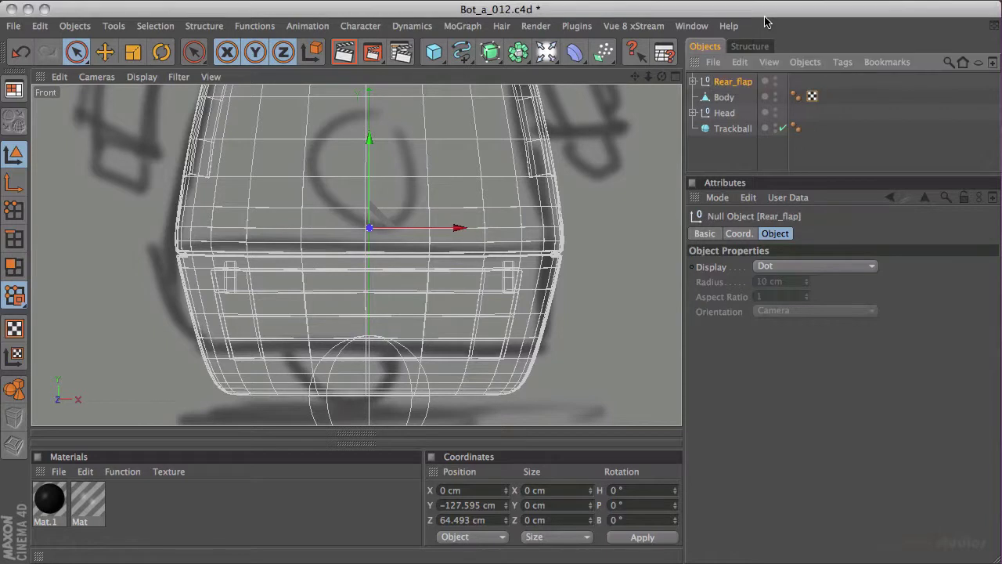
- Move only the Rear_flap group's axis to the hinge cylinders' centre in the right view, at about Y -149 cm, Z 96.8 cm
middle_click(387, 276)
middle_click(284, 331)
scroll(504, 188, "down", 3)
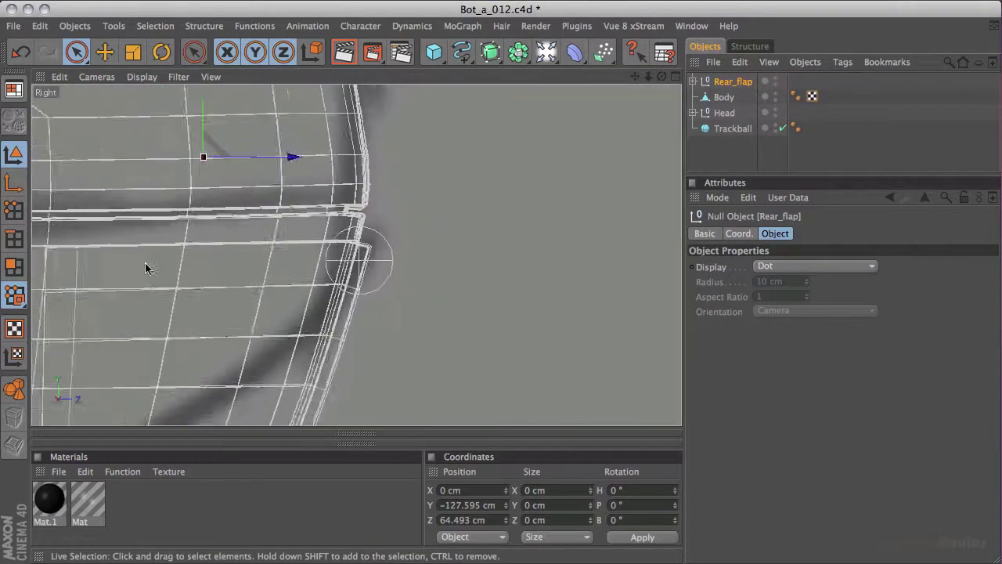
middle_click_drag(443, 238, 455, 203, "alt")
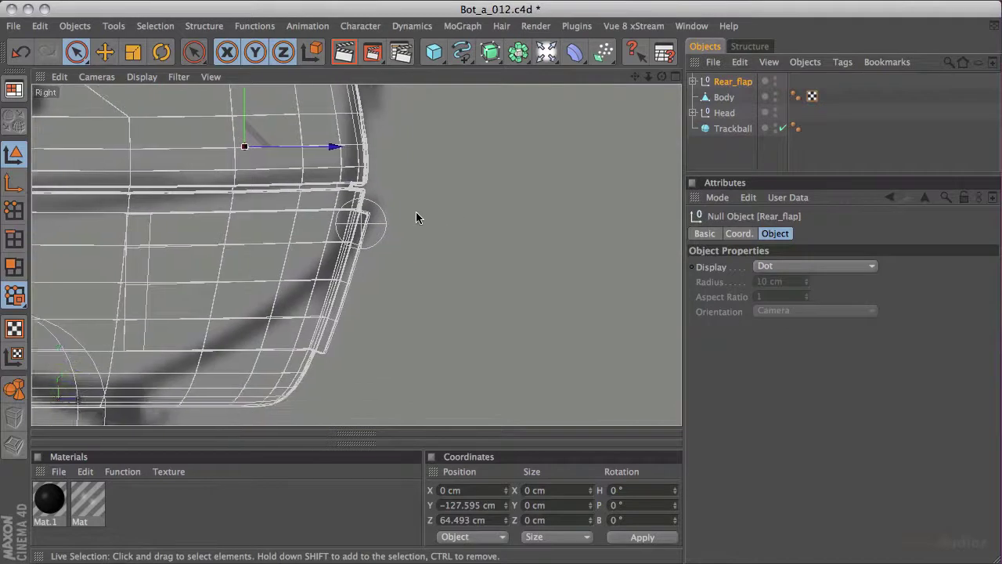
right_click_drag(417, 211, 503, 202, "alt")
middle_click_drag(504, 199, 523, 172, "alt")
scroll(485, 178, "down", 2)
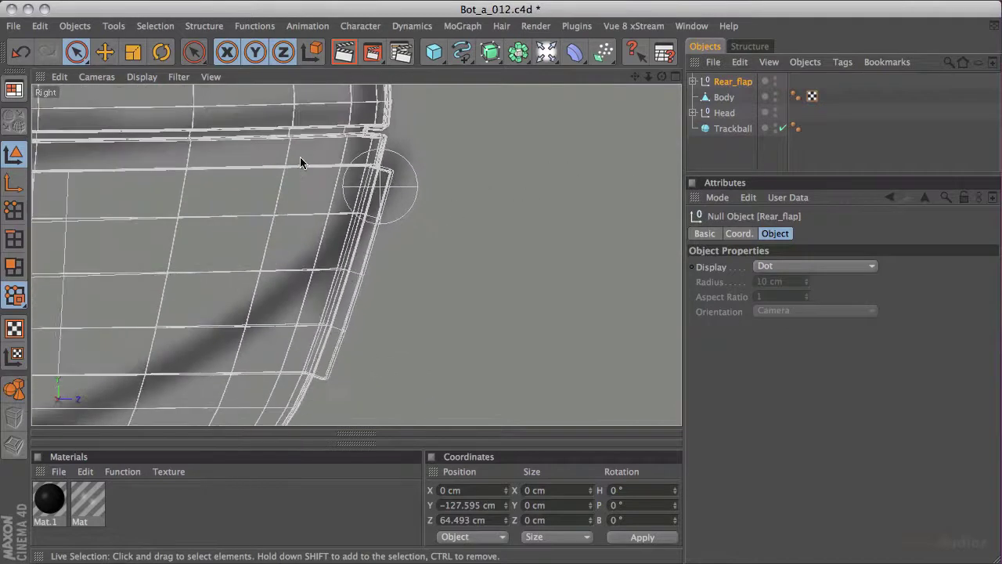
right_click_drag(593, 135, 152, 171, "alt")
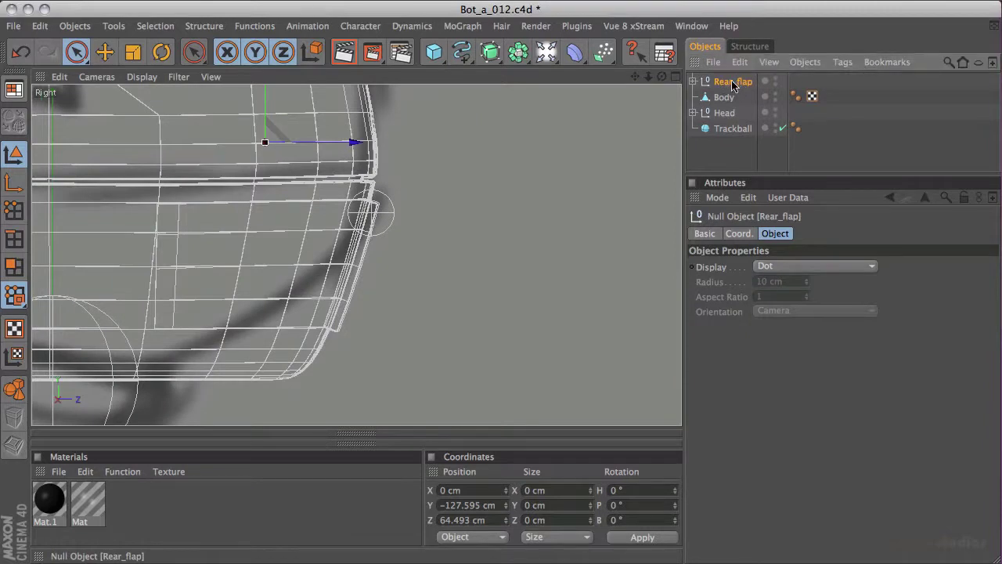
left_click(14, 184)
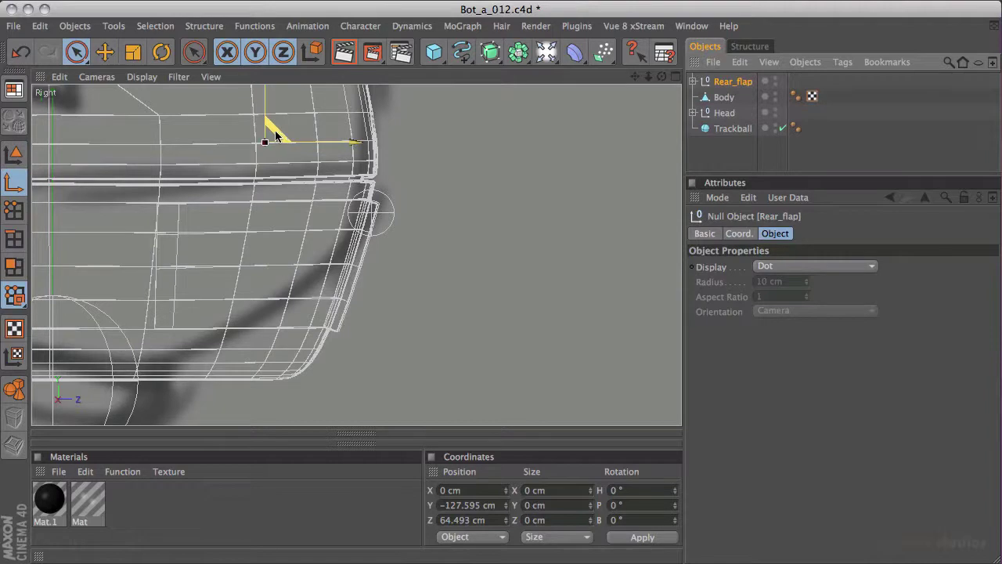
left_click_drag(274, 135, 383, 205)
- Fine-tune the Rear_flap axis along Z to 96.73 cm on the hinge centre and return to model mode
scroll(368, 235, "up", 5)
scroll(352, 279, "up", 5)
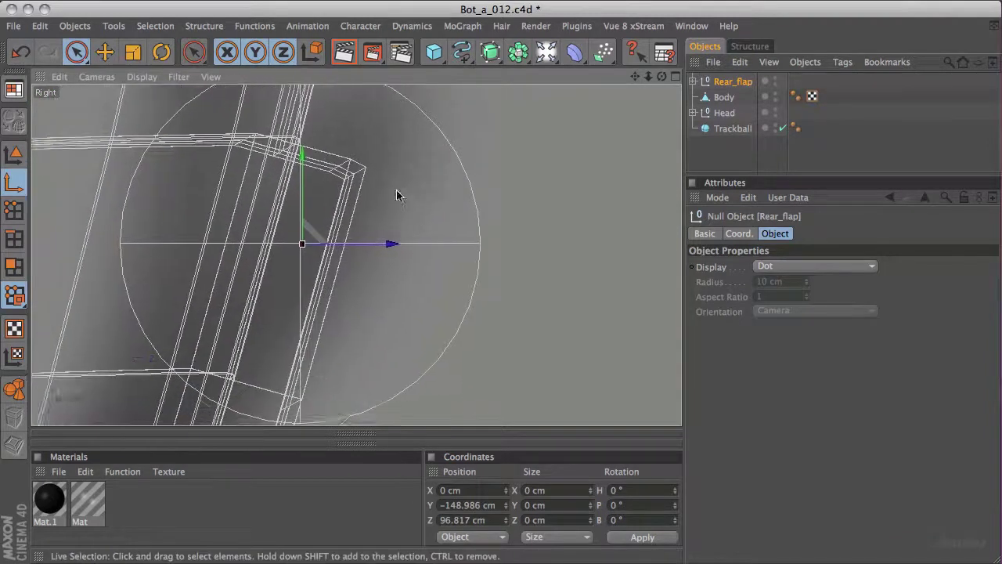
middle_click_drag(392, 196, 444, 188, "alt")
right_click_drag(398, 199, 438, 172, "alt")
left_click_drag(435, 240, 432, 239)
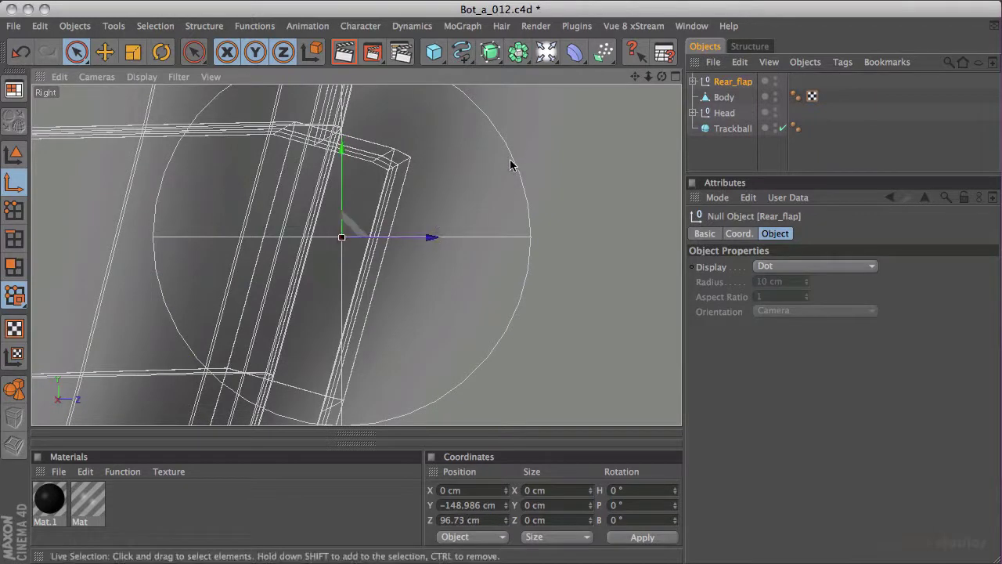
left_click(18, 157)
- Test the hinge in the perspective view by rotating the Rear_flap group open in pitch, and undo the rotation
middle_click(513, 199)
middle_click(334, 167)
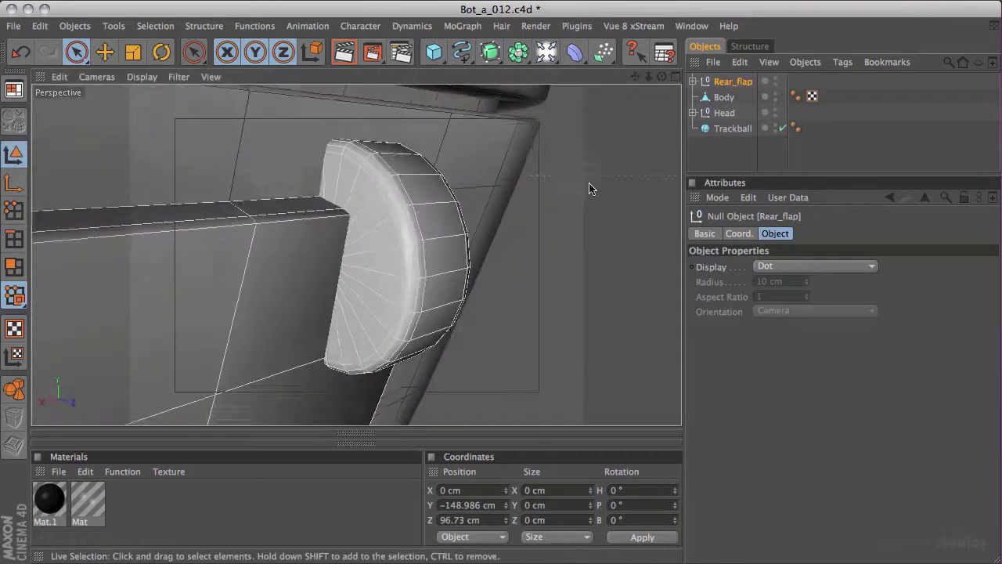
right_click_drag(648, 174, 130, 266, "alt")
right_click_drag(404, 202, 78, 264, "alt")
left_click_drag(78, 265, 364, 175, "alt")
key("r")
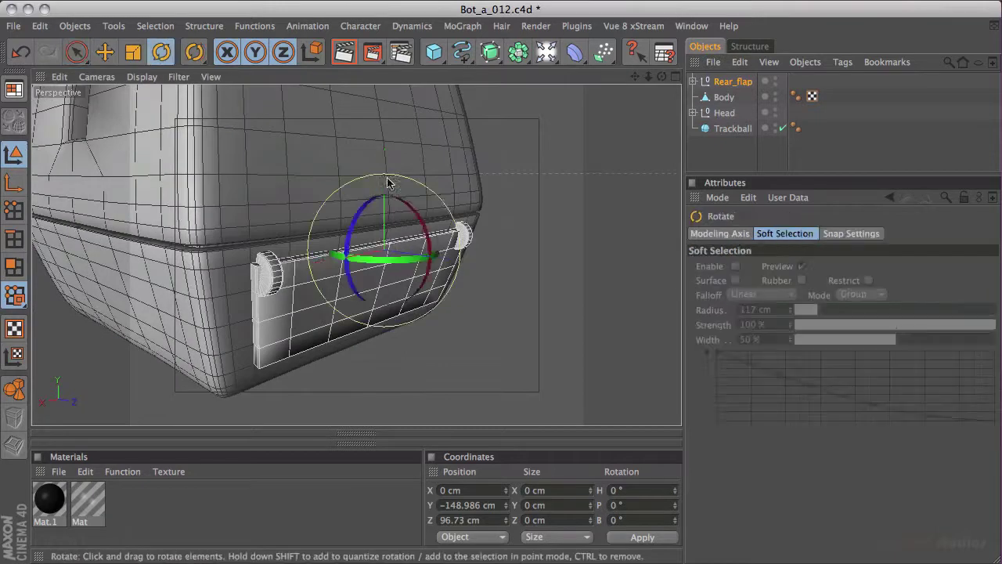
left_click_drag(429, 233, 519, 105)
left_click_drag(596, 110, 513, 125)
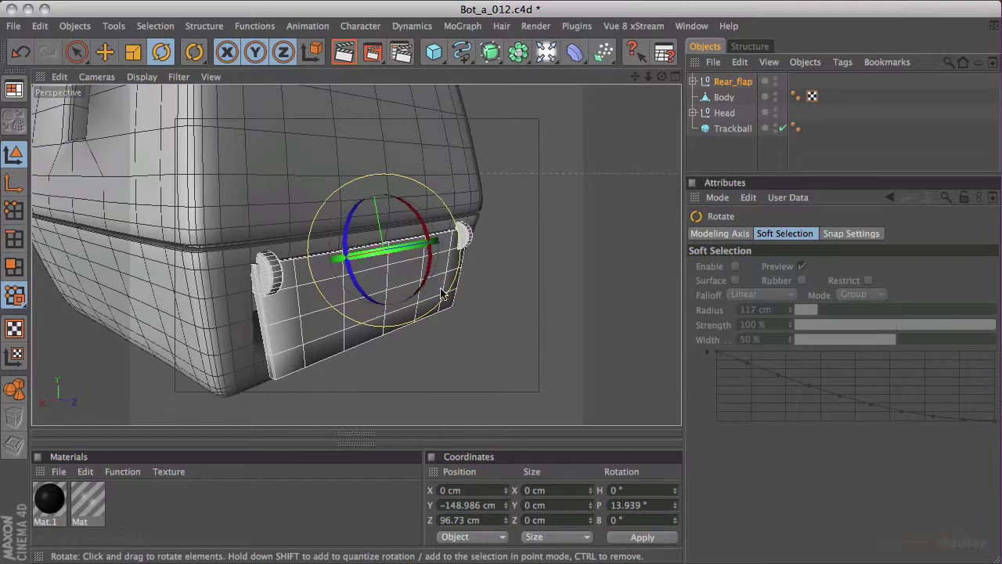
left_click_drag(383, 259, 367, 259)
left_click_drag(343, 257, 413, 224)
key("ctrl+z")
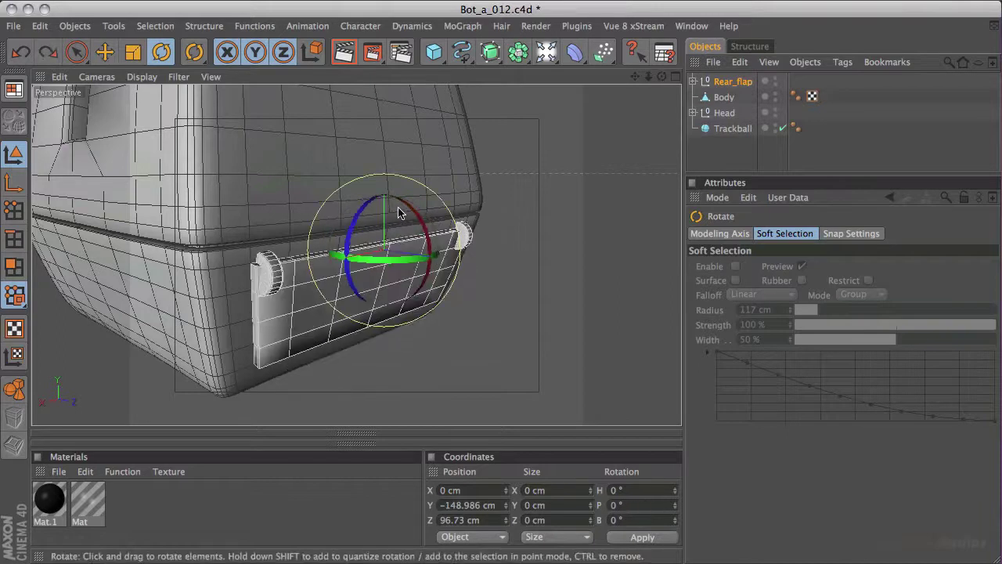
- Deselect the Rear_flap group and save the scene as a new incremental version
left_click(712, 153)
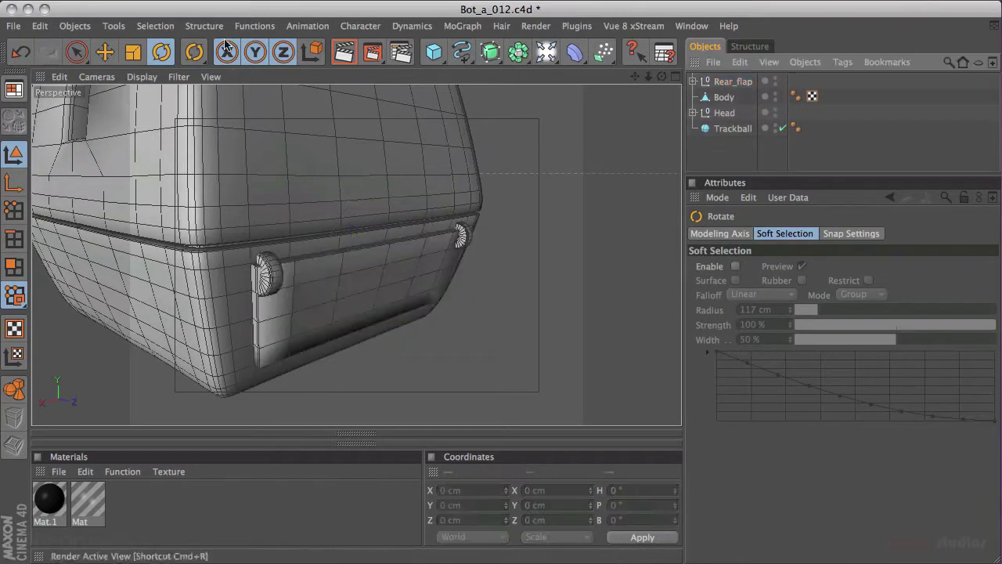
left_click(17, 29)
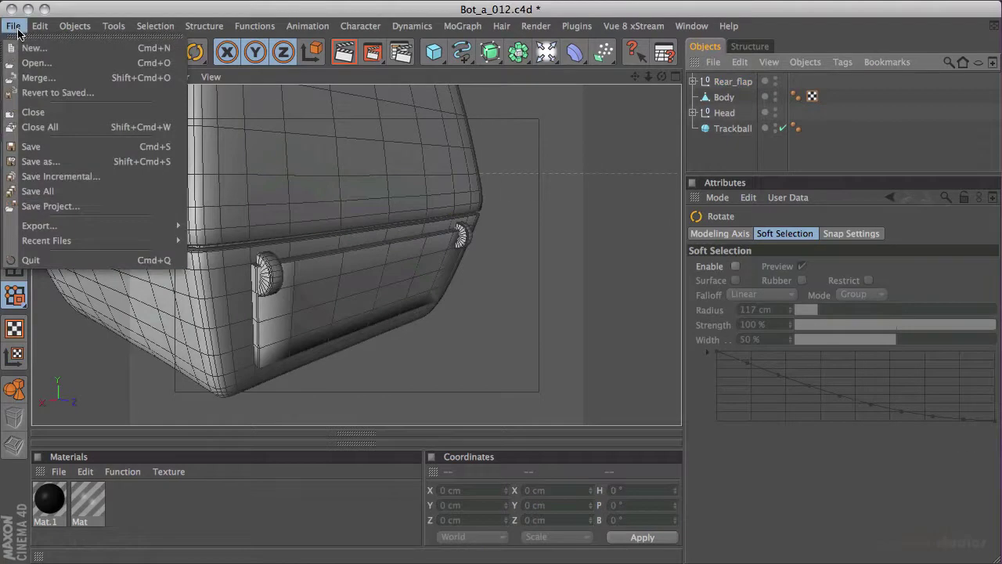
left_click(60, 176)
left_click(809, 0)
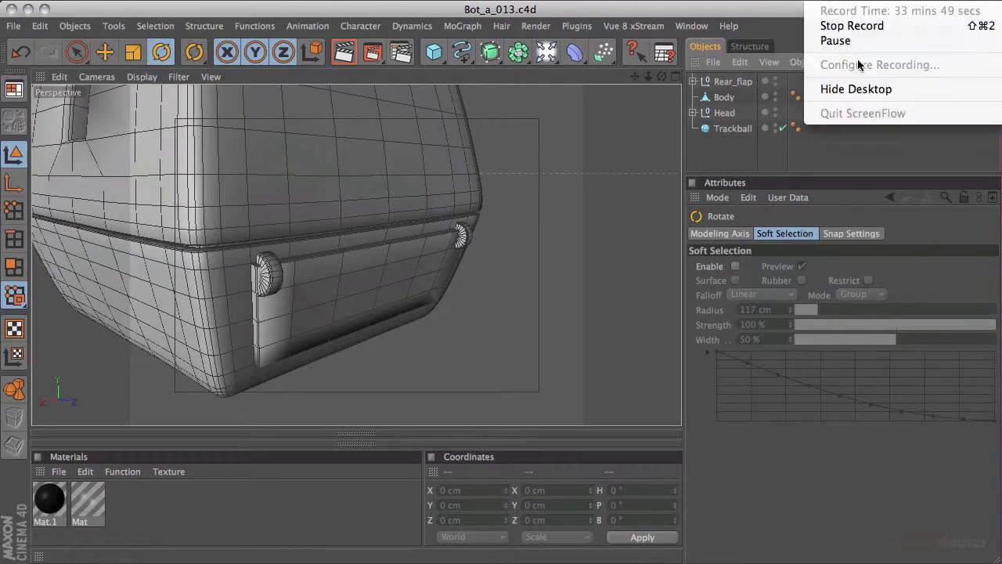
left_click(850, 43)
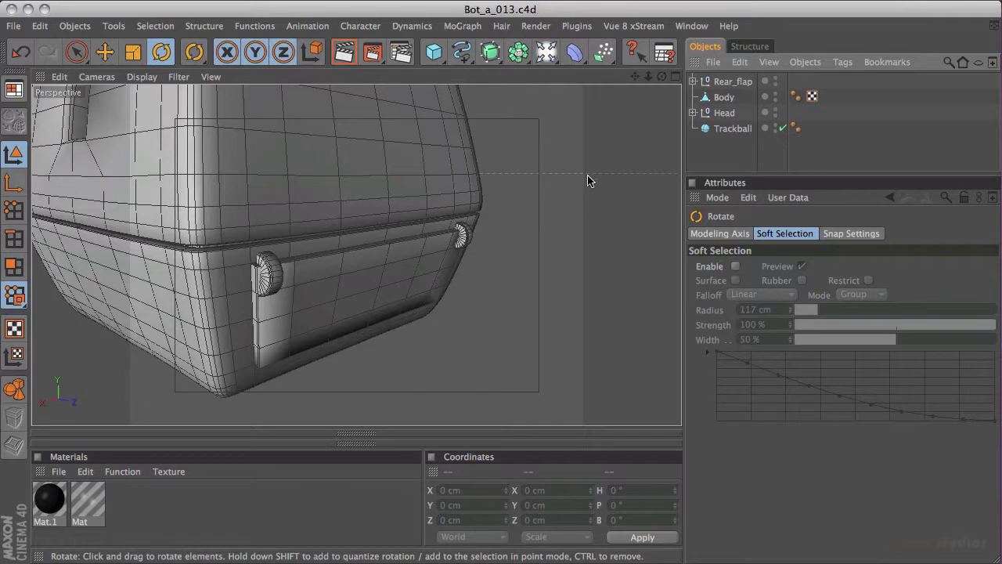
- Inspect where the trackball meets the body's underside, add a Tube primitive, and show all four views
left_click_drag(574, 162, 321, 327, "alt")
left_click_drag(407, 249, 418, 215, "alt")
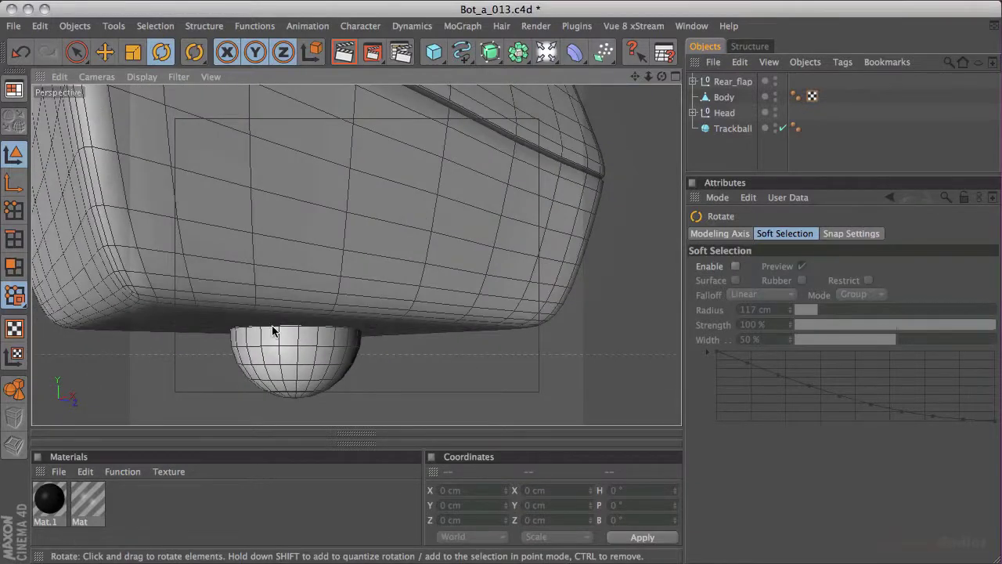
left_click_drag(427, 269, 353, 306, "alt")
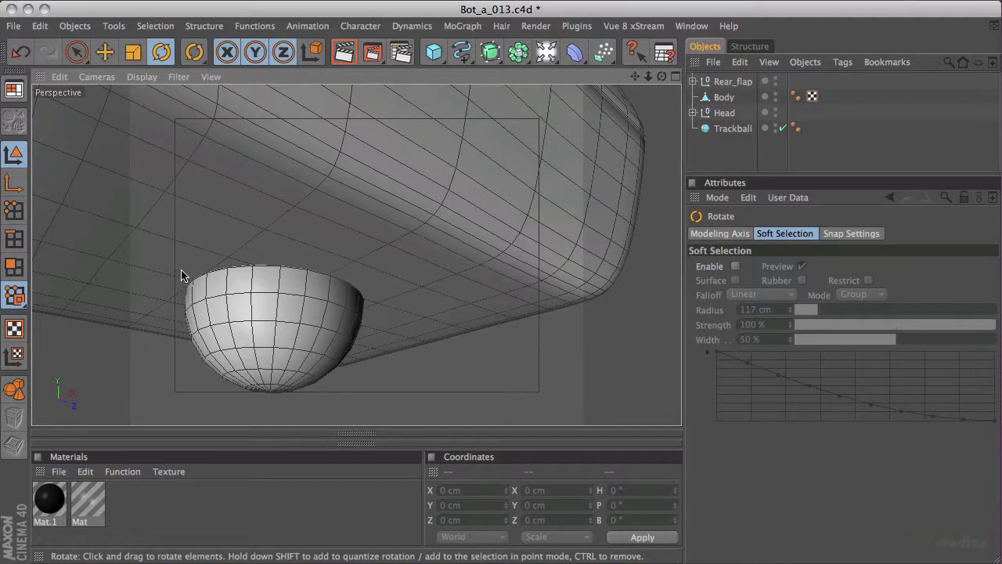
left_click_drag(400, 302, 438, 202, "alt")
left_click(436, 58)
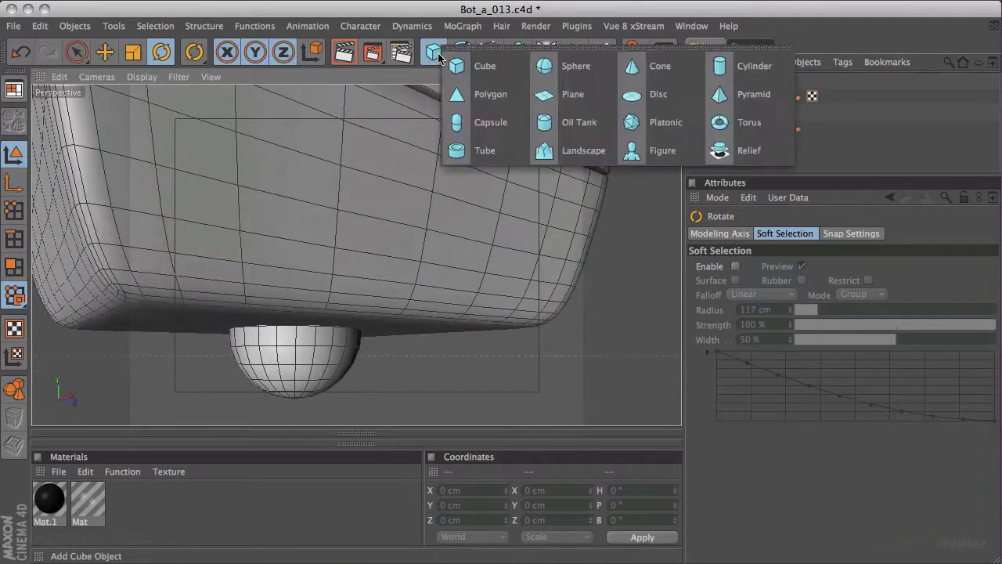
left_click(477, 150)
key("F5")
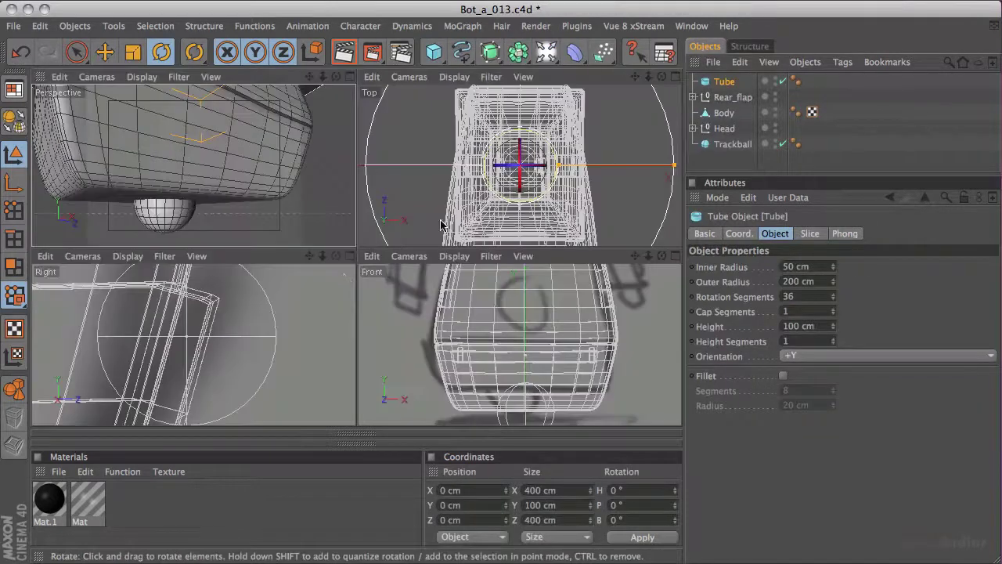
- Move the tube down to the base of the body in the Right view and set its Y position to -200 cm
middle_click(301, 296)
right_click_drag(528, 203, 129, 222, "alt")
middle_click_drag(129, 222, 263, 363, "alt")
key("e")
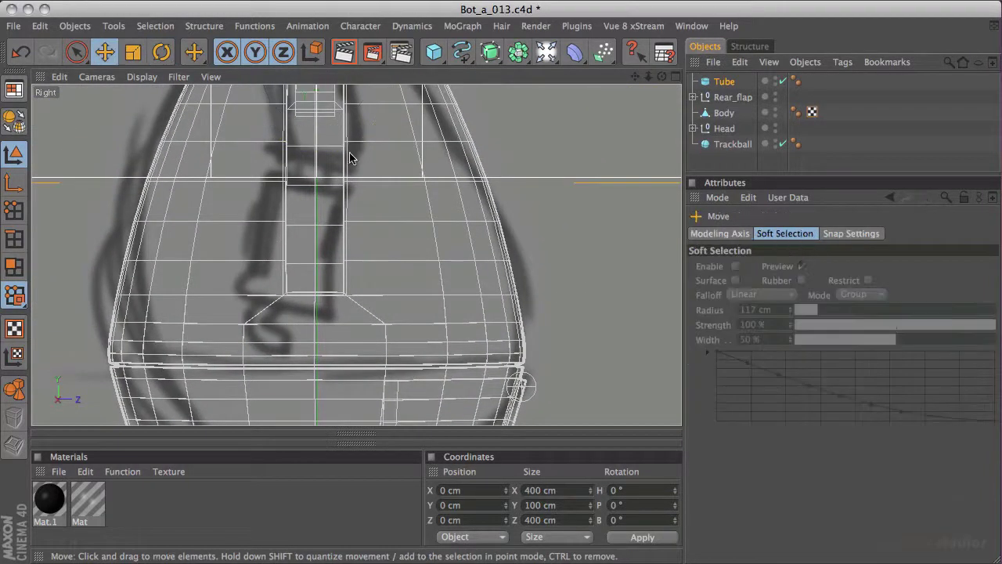
right_click_drag(459, 200, 194, 202, "alt")
left_click_drag(326, 91, 311, 408)
left_click(452, 505)
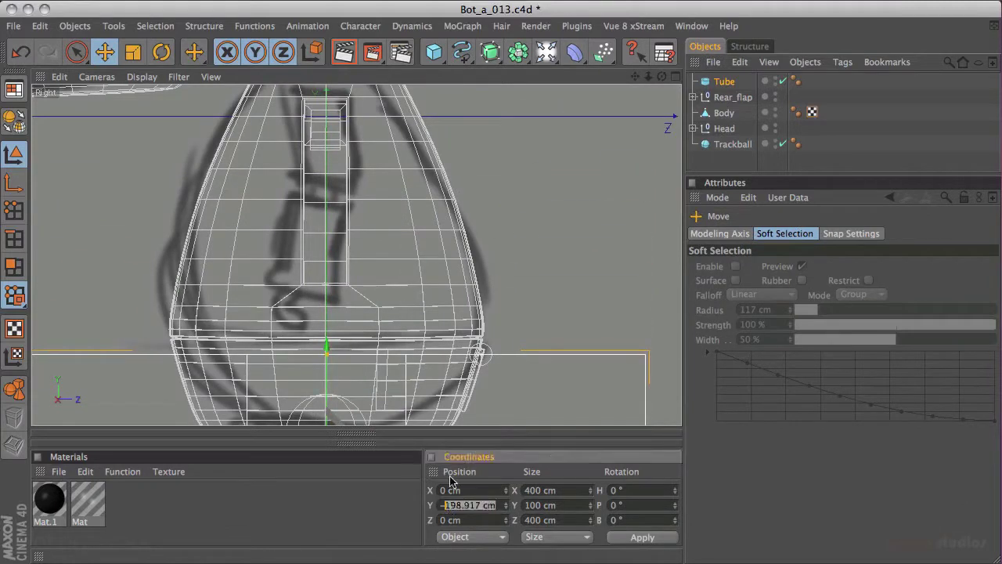
type("-200")
key("Return")
- Flatten the tube to a height of about 11.1 cm around the trackball
middle_click_drag(394, 322, 410, 188, "alt")
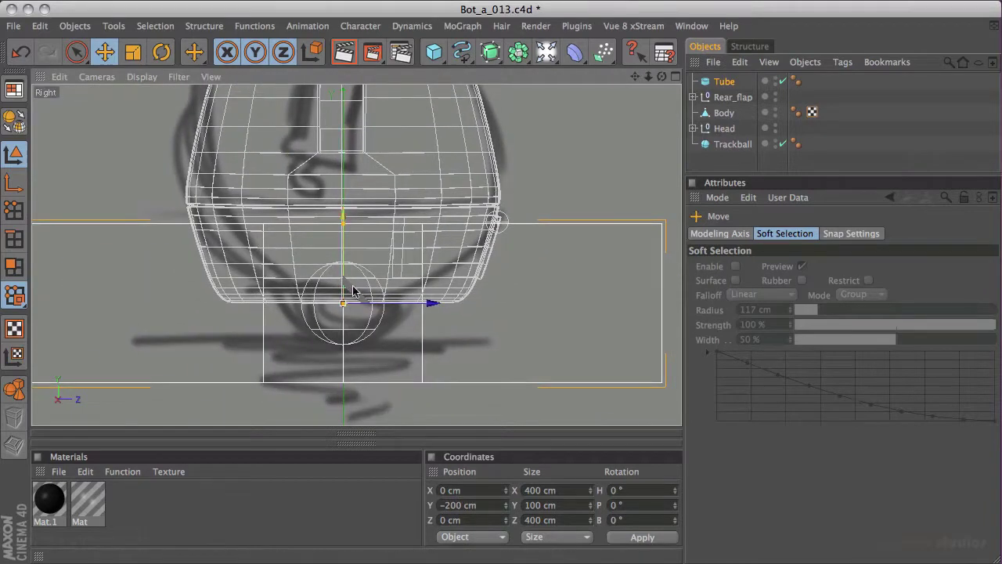
left_click_drag(342, 219, 329, 369)
middle_click(419, 227)
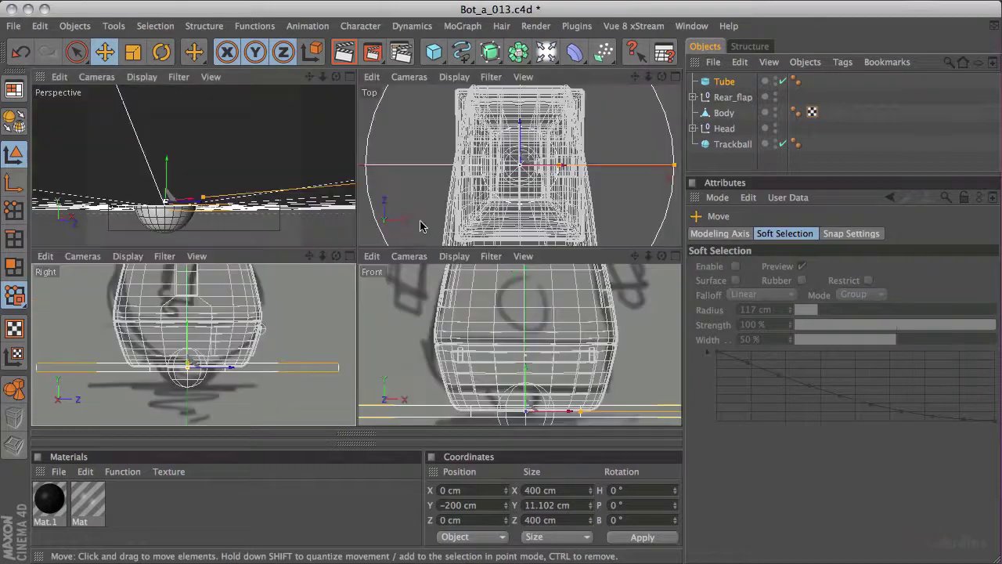
- Shrink the tube's inner radius in the perspective view to about 26 cm so it closely surrounds the trackball
middle_click(259, 207)
left_click_drag(433, 178, 224, 337, "alt")
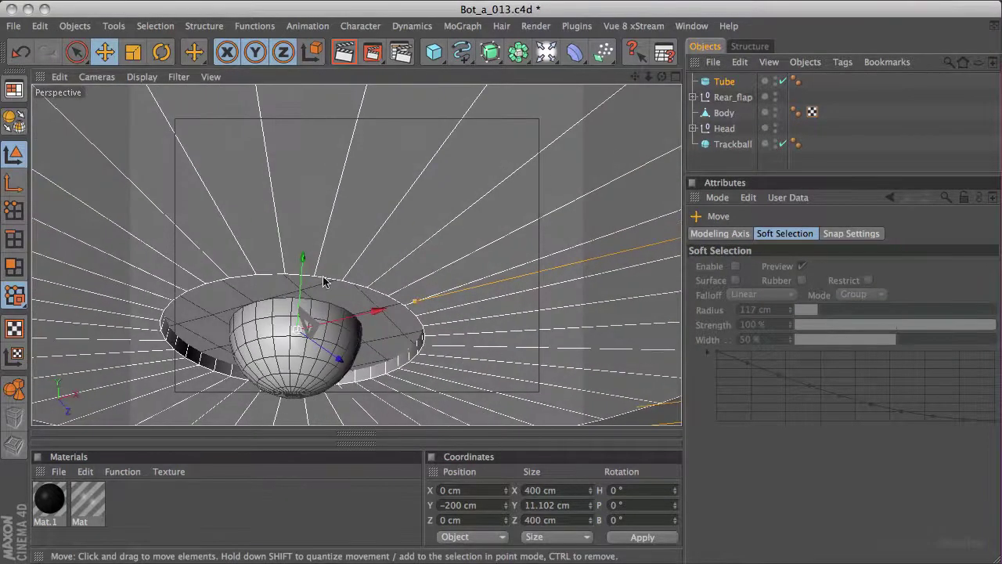
left_click_drag(415, 303, 379, 310)
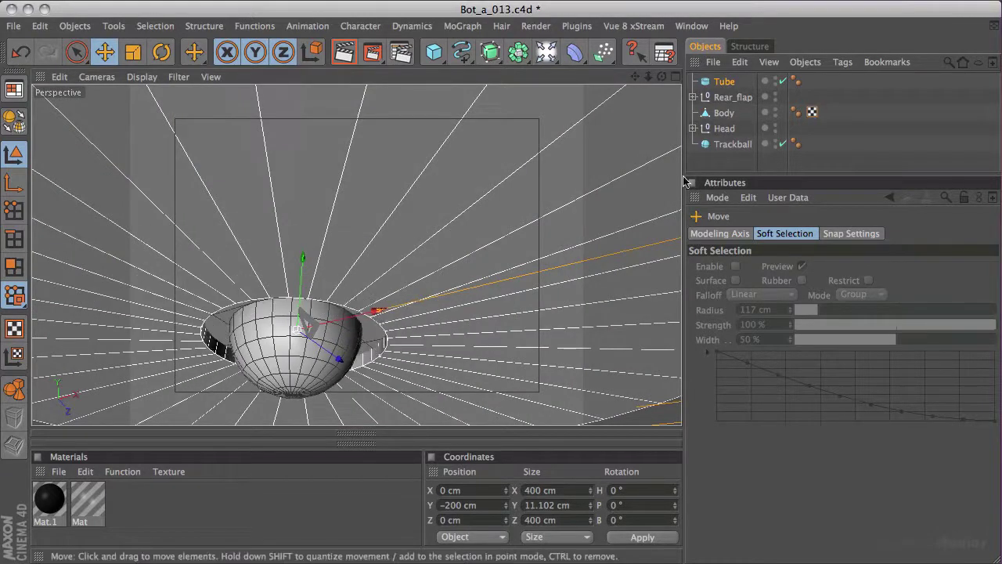
left_click(724, 83)
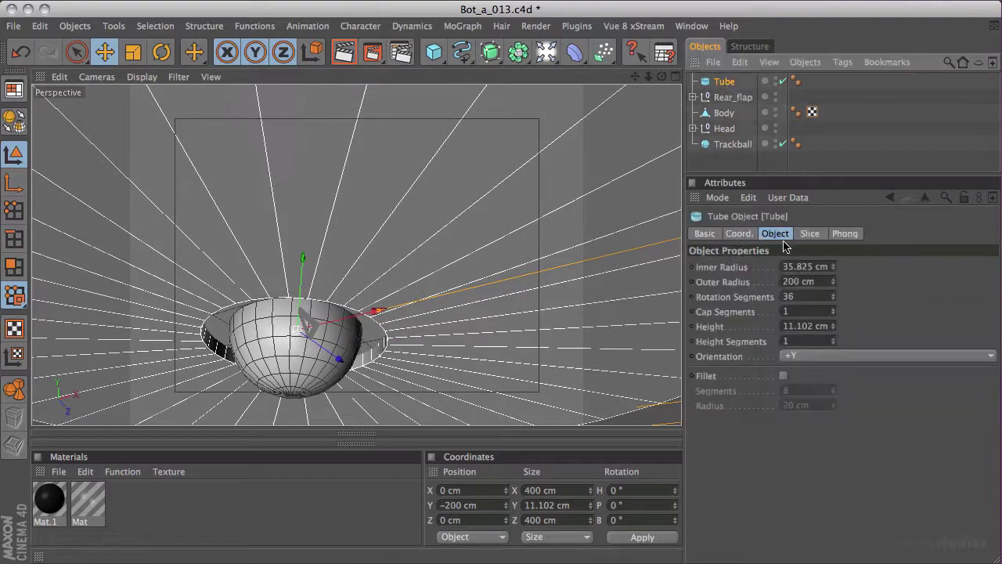
left_click_drag(377, 312, 363, 313)
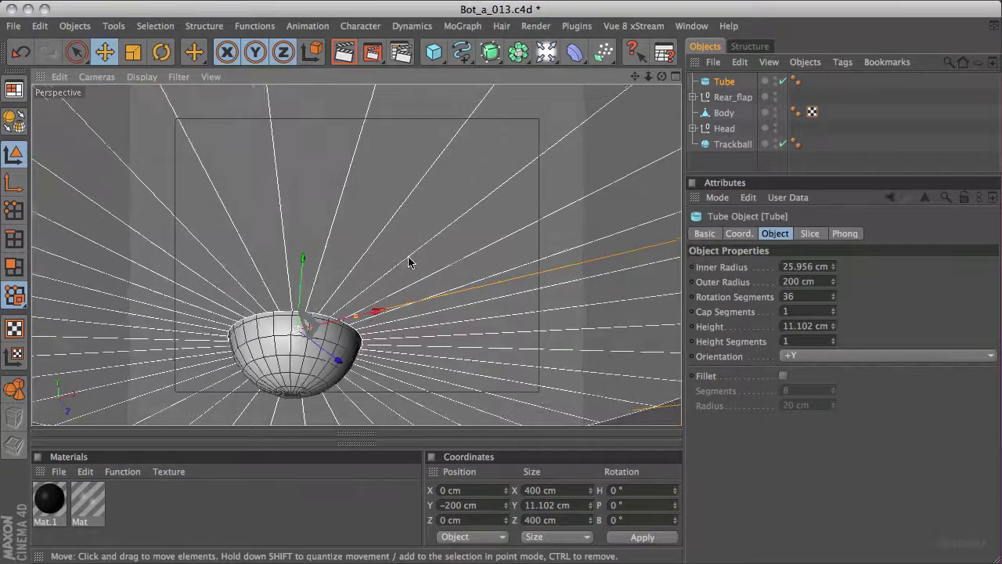
- Reduce the tube's outer radius to about 28.2 cm, leaving a thin ring around the trackball
left_click_drag(426, 246, 277, 285, "alt")
right_click_drag(277, 285, 302, 294, "alt")
left_click_drag(532, 205, 493, 172, "alt")
scroll(493, 172, "down", 1)
left_click_drag(530, 275, 564, 177, "alt")
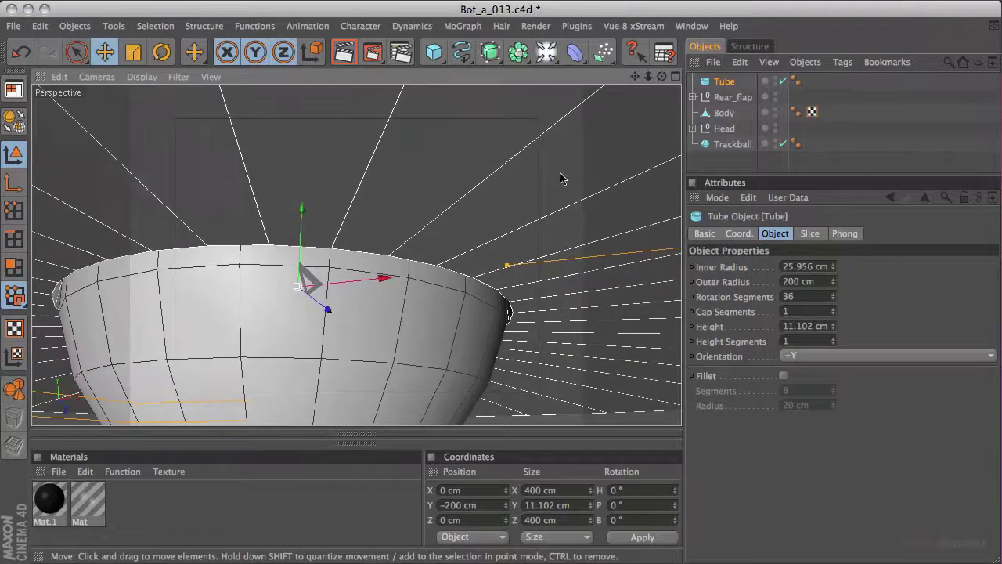
double_click(805, 282)
type("26")
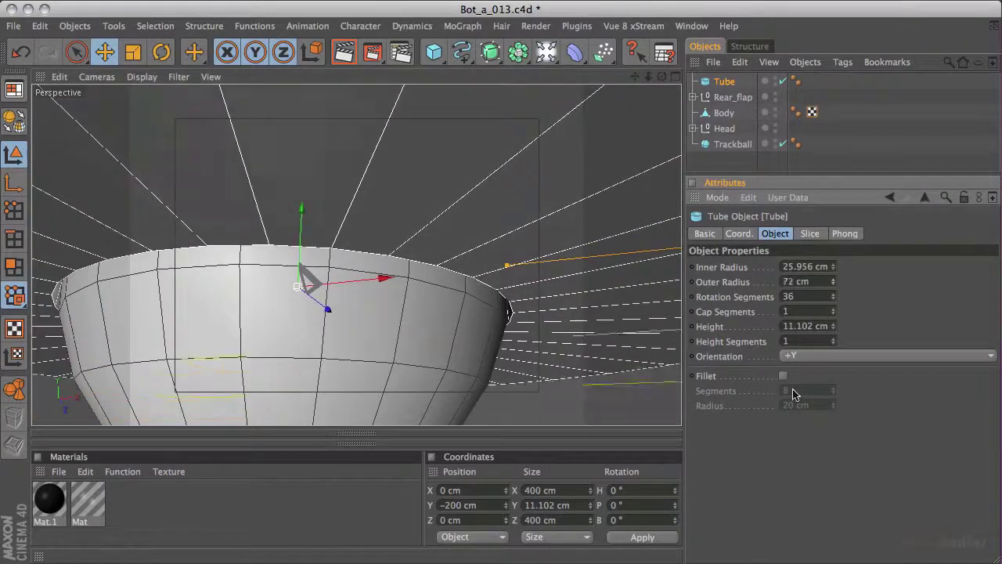
key("Return")
left_click_drag(777, 419, 779, 416)
mouse_move(540, 263)
left_mouse_down()
mouse_move(549, 261)
mouse_move(538, 267)
left_mouse_up()
left_click_drag(423, 296, 521, 293, "alt")
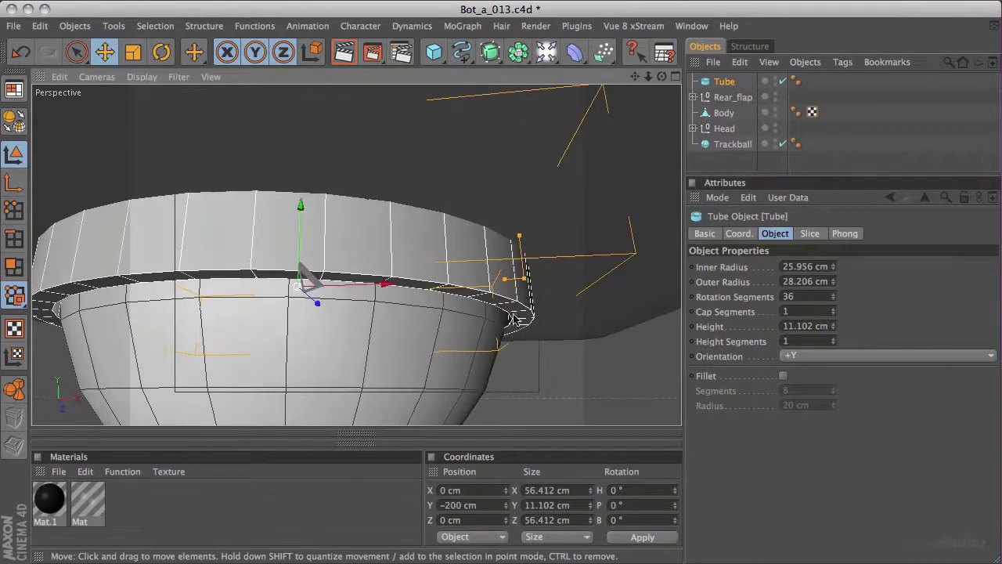
- Fillet the tube's edges with 2 segments and a radius of 0.6 cm
left_click(784, 377)
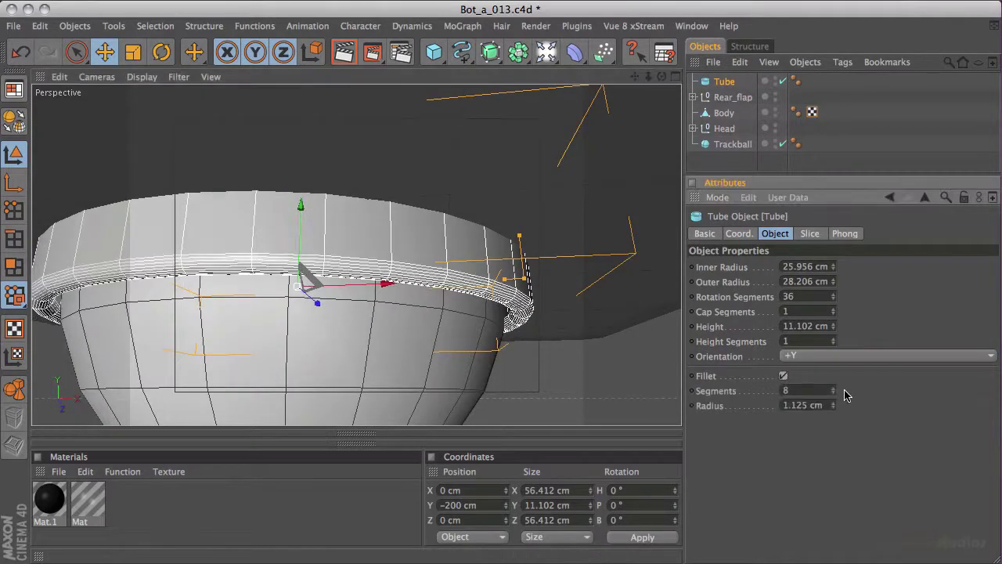
left_click(834, 393)
left_click(834, 393)
left_click(835, 393)
left_click(835, 393)
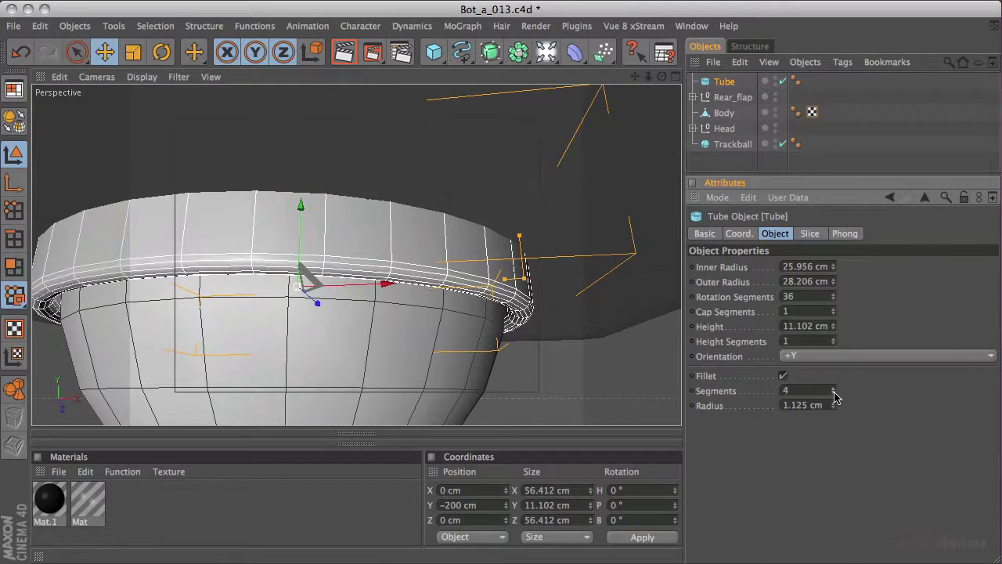
left_click(833, 393)
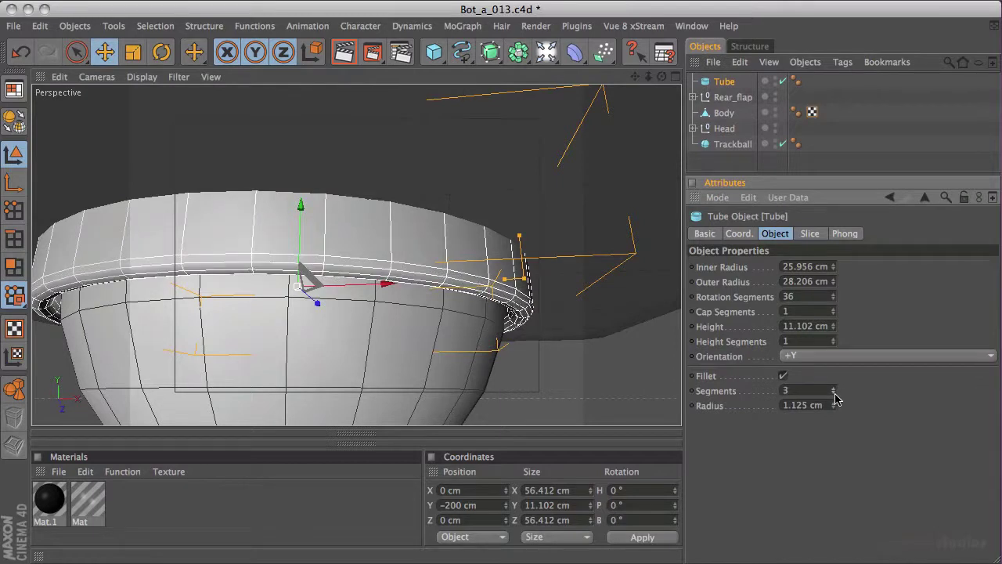
left_click(834, 393)
double_click(828, 405)
key("BackSpace")
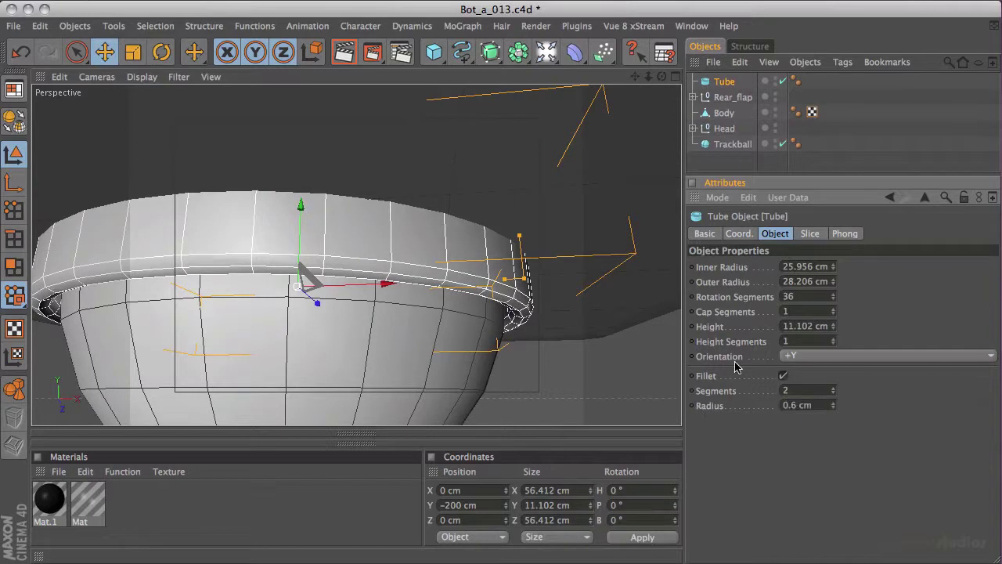
type(".6")
key("Return")
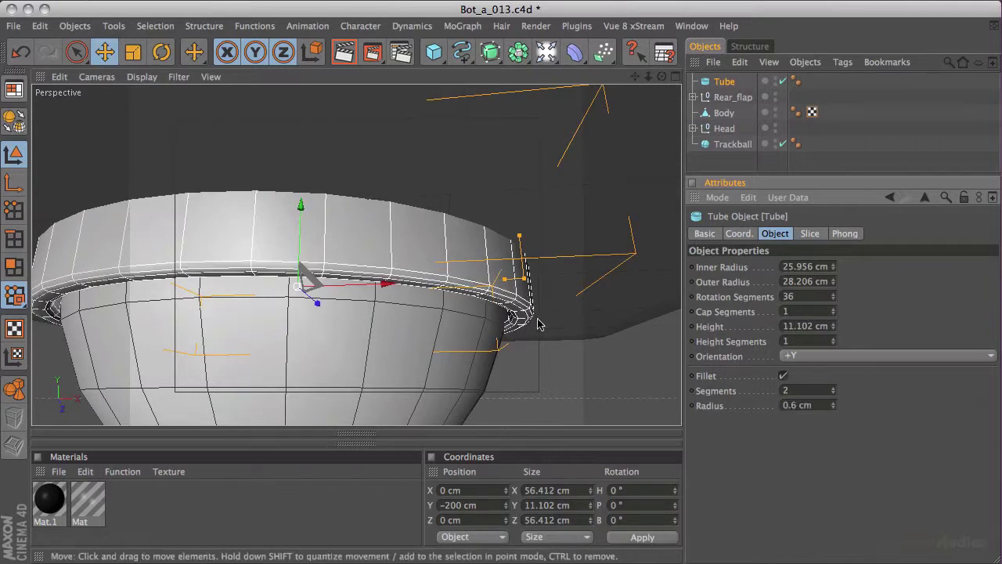
- Rename the tube around the trackball as Trackball_ring
right_click_drag(554, 231, 332, 230, "alt")
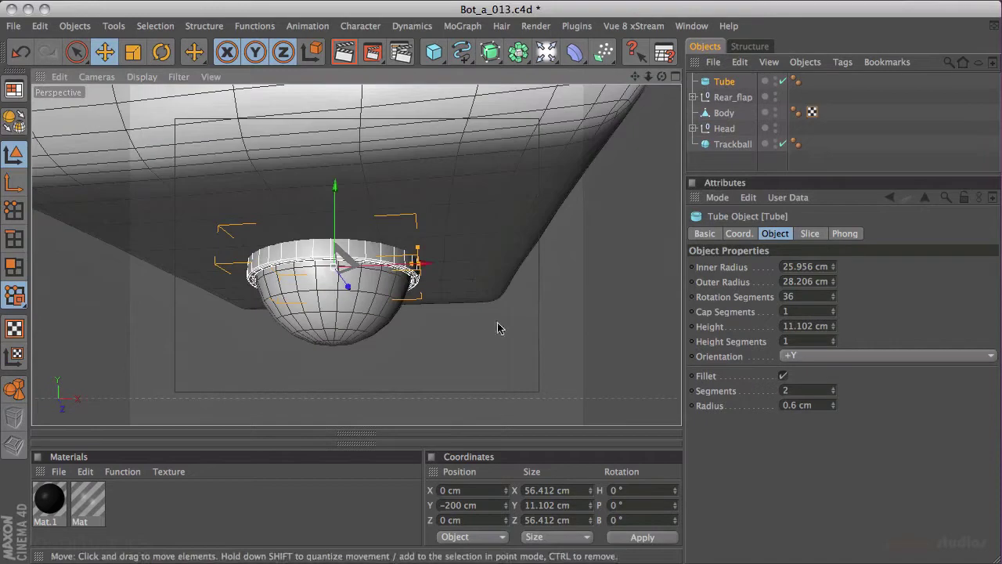
left_click(722, 161)
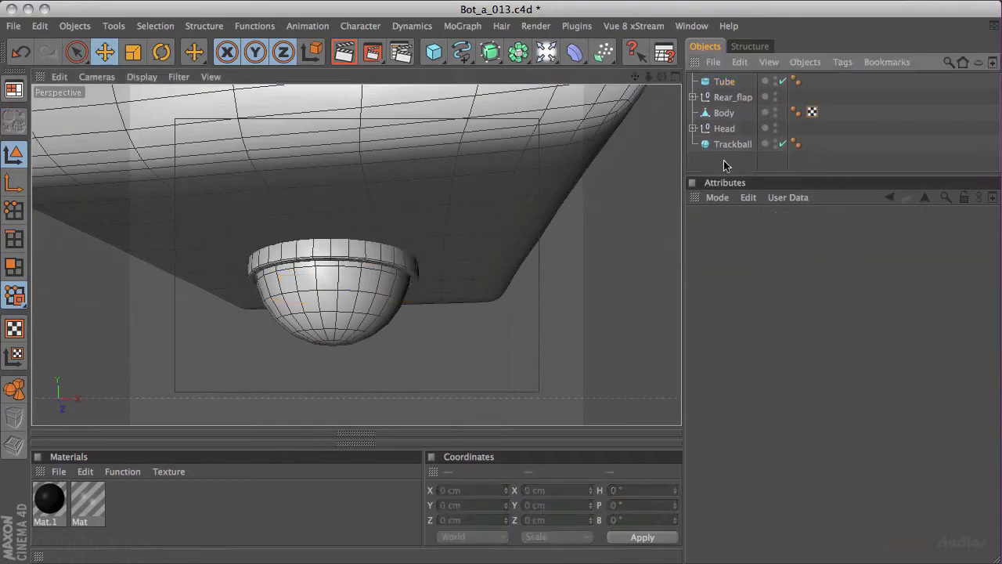
left_click(725, 82)
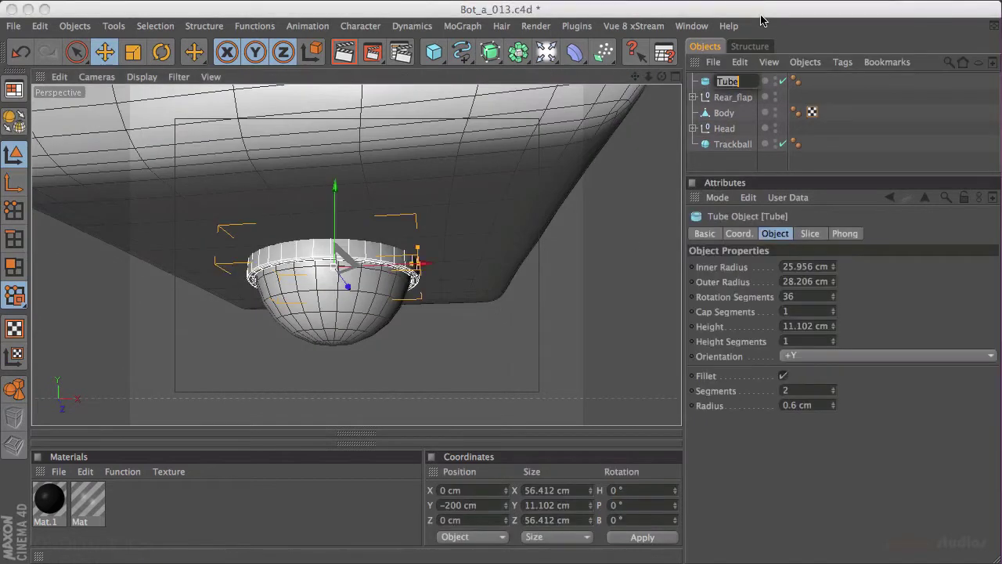
type("Trackball_ring")
key("Return")
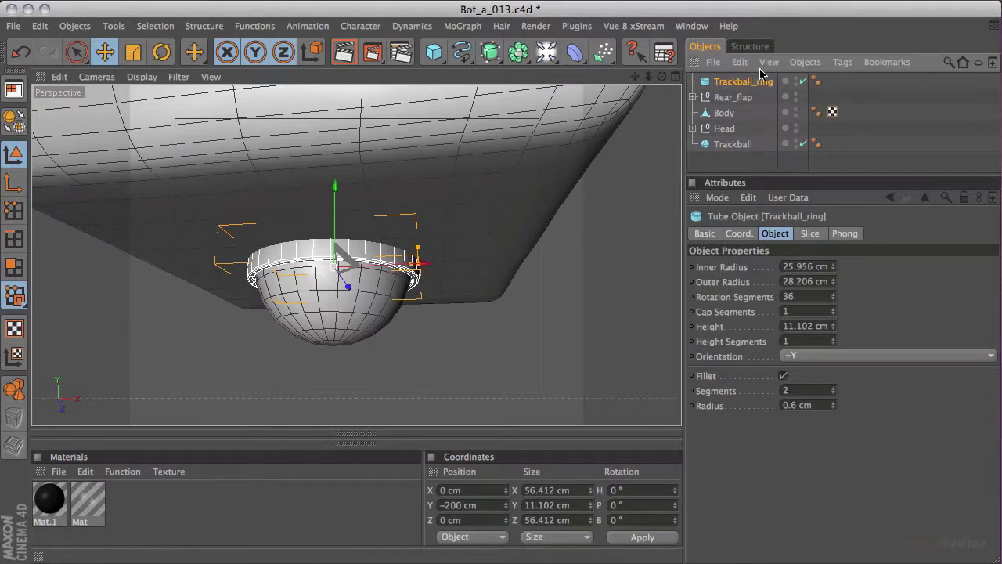
- Move Trackball and Trackball_ring above Head in the hierarchy and group them with Rear_flap and Body
left_click_drag(752, 89, 740, 156)
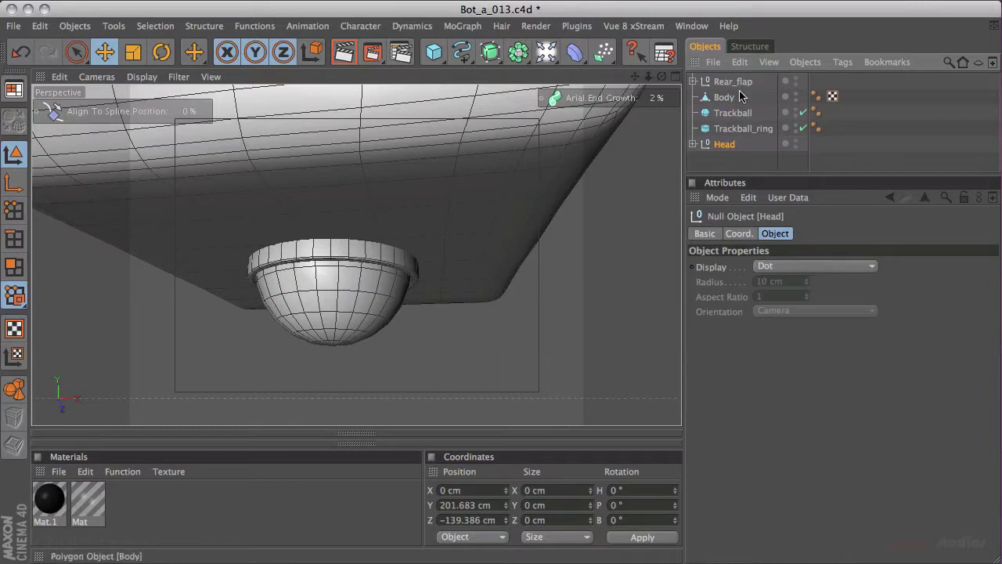
left_click_drag(767, 75, 717, 137)
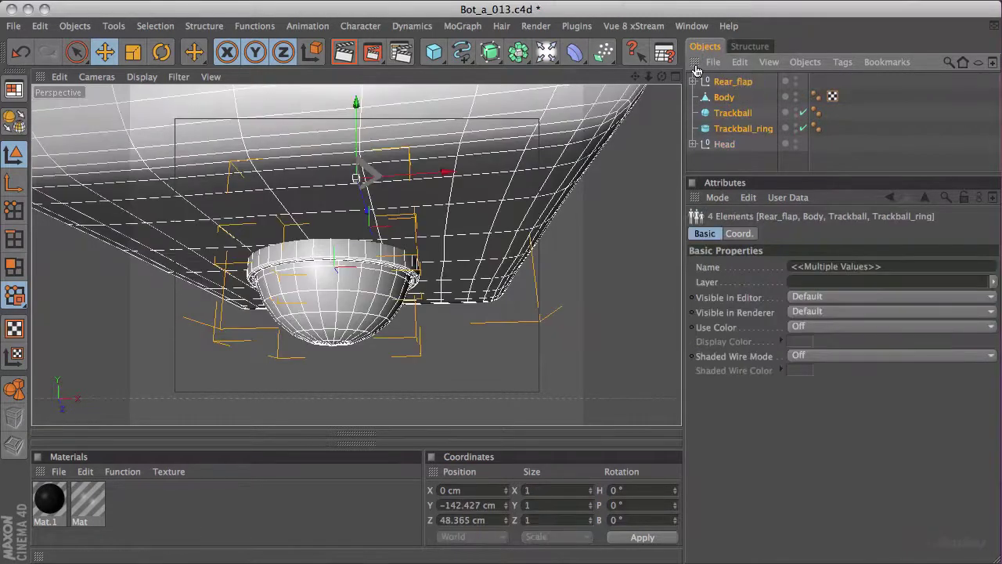
key("alt+g")
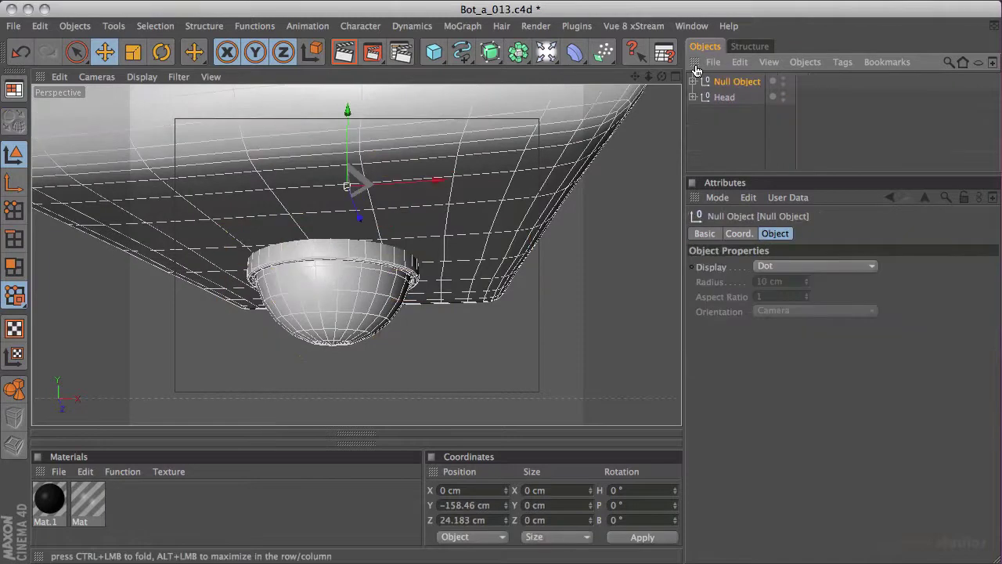
- Name the new group Body, check its child objects, and enlarge the object list area
double_click(740, 81)
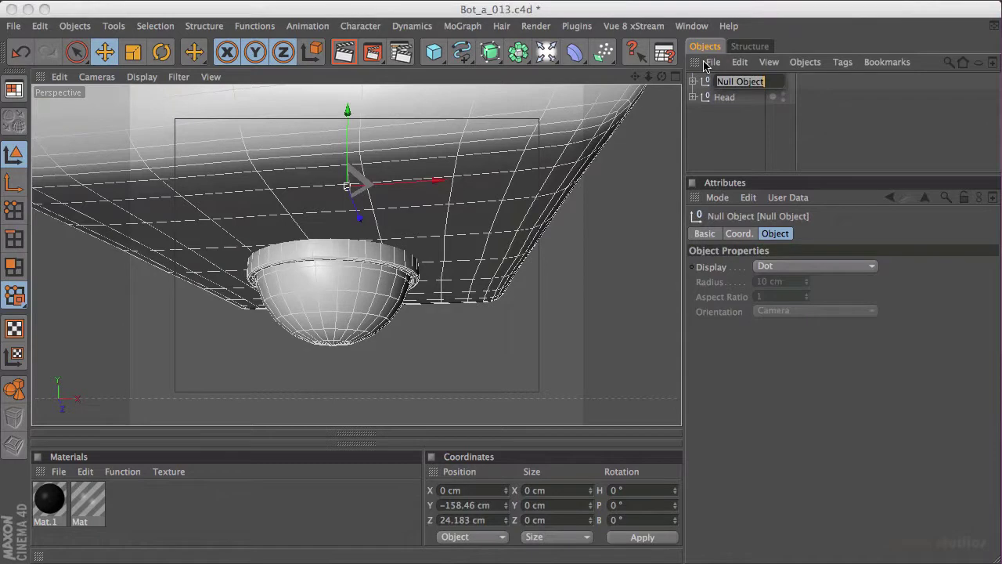
type("Body")
key("Return")
left_click(692, 81)
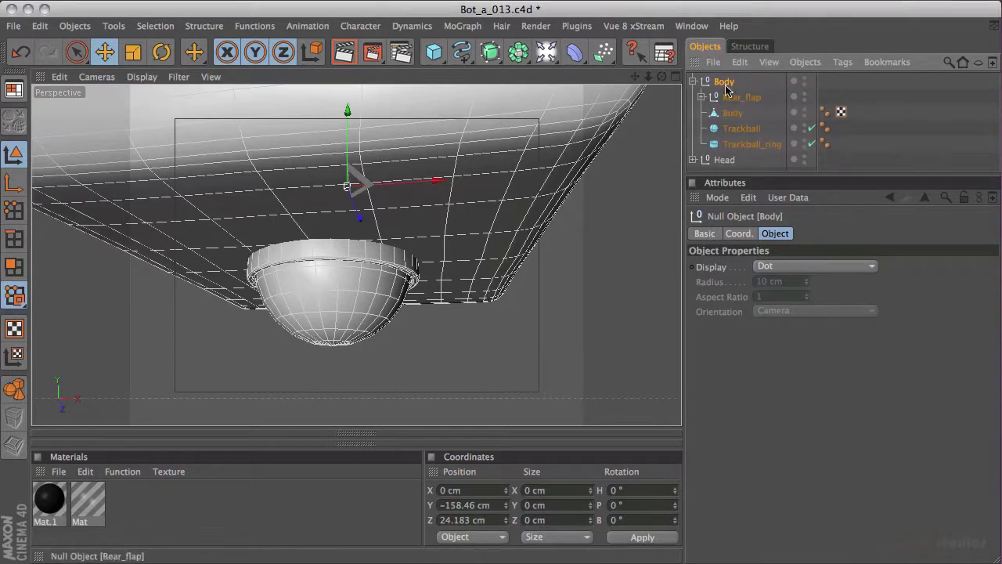
left_click(692, 82)
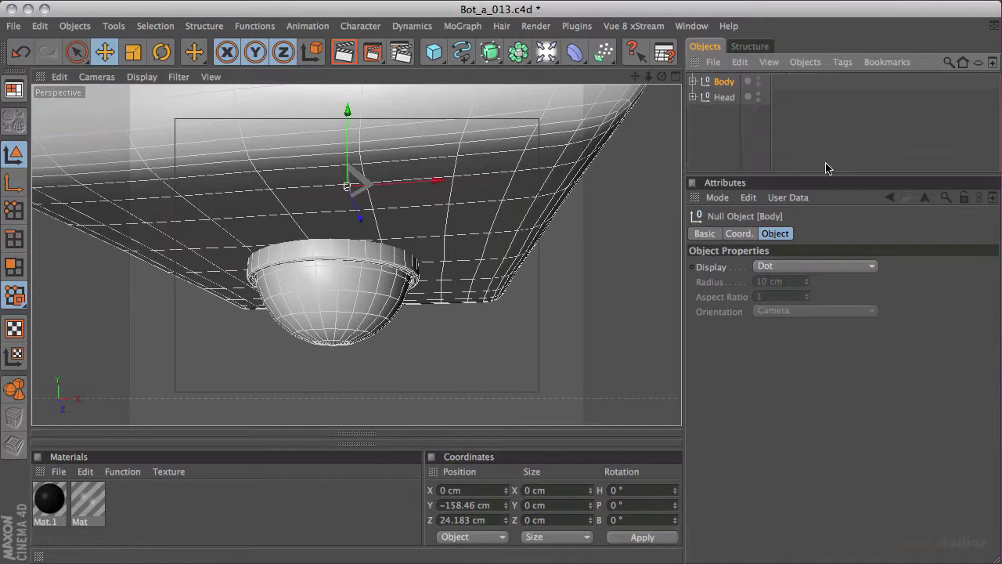
left_click_drag(817, 174, 834, 307)
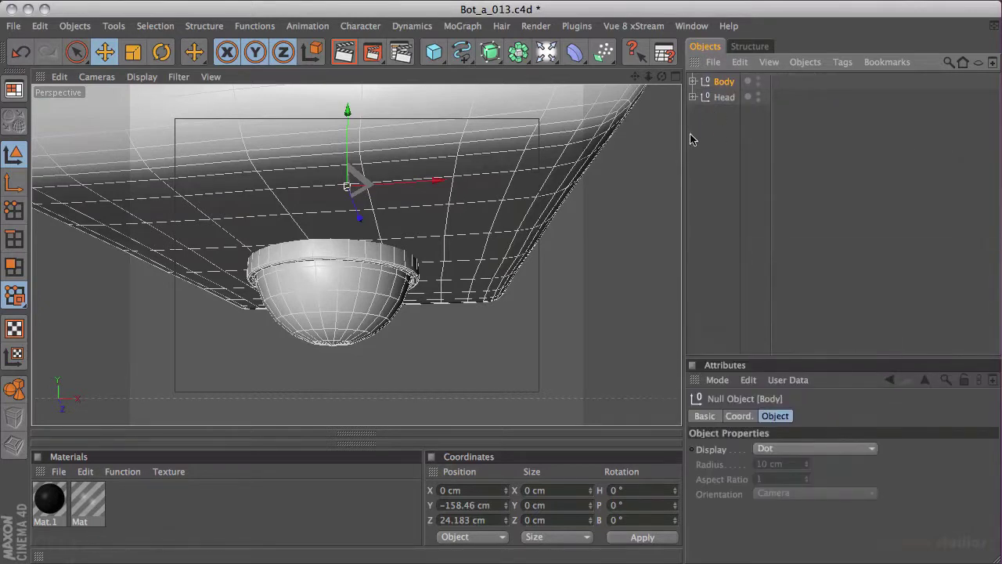
- Deselect the Body group, select the Head group, and set its Arial End Growth control to 0%
left_click_drag(424, 236, 534, 114, "alt")
right_click_drag(534, 115, 6, 270, "alt")
left_click_drag(7, 270, 462, 206, "alt")
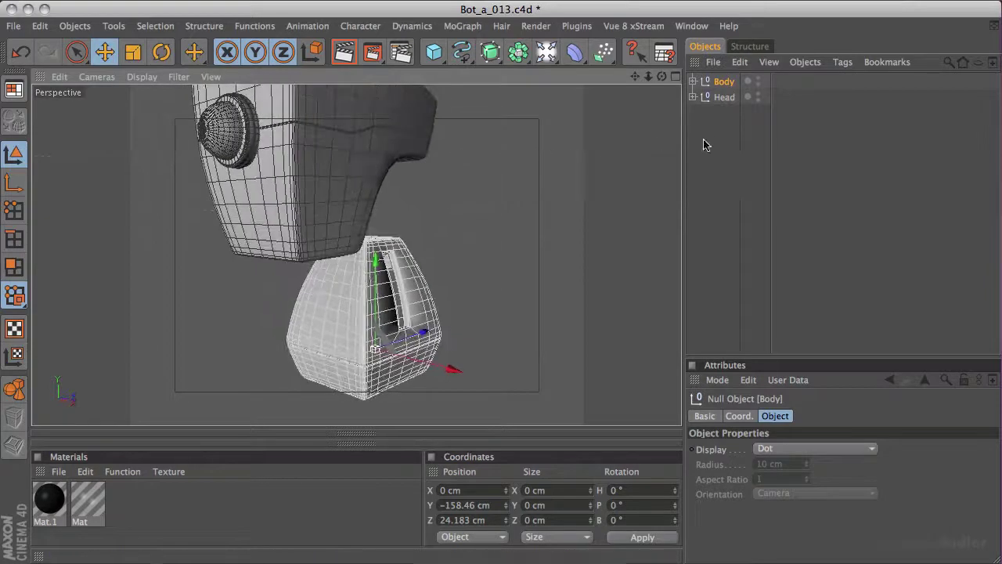
left_click(691, 144)
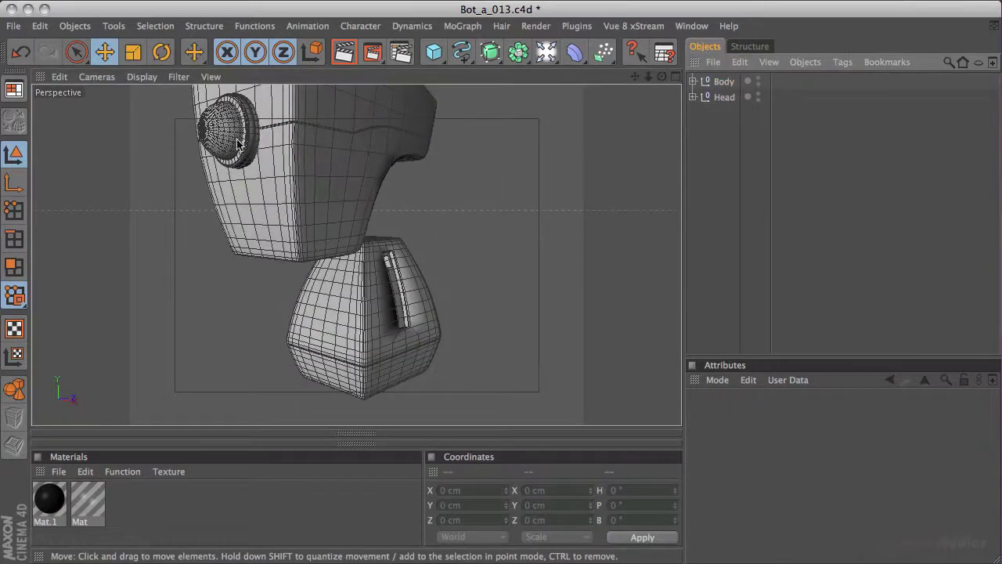
left_click_drag(420, 164, 416, 228, "alt")
left_click_drag(460, 203, 423, 161, "alt")
left_click(724, 97)
left_click_drag(655, 98, 596, 85)
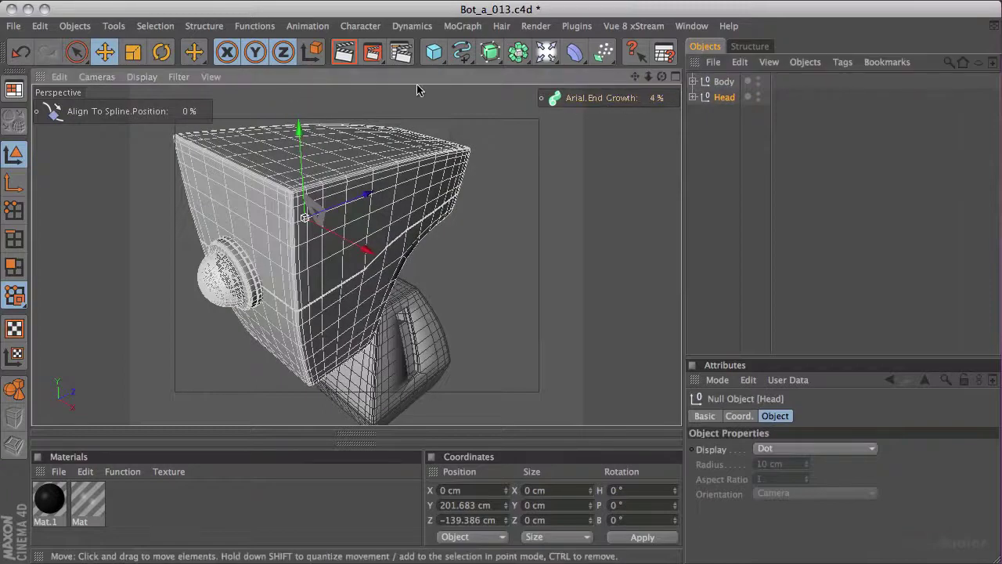
left_click_drag(190, 112, 142, 112)
left_click_drag(650, 105, 637, 103)
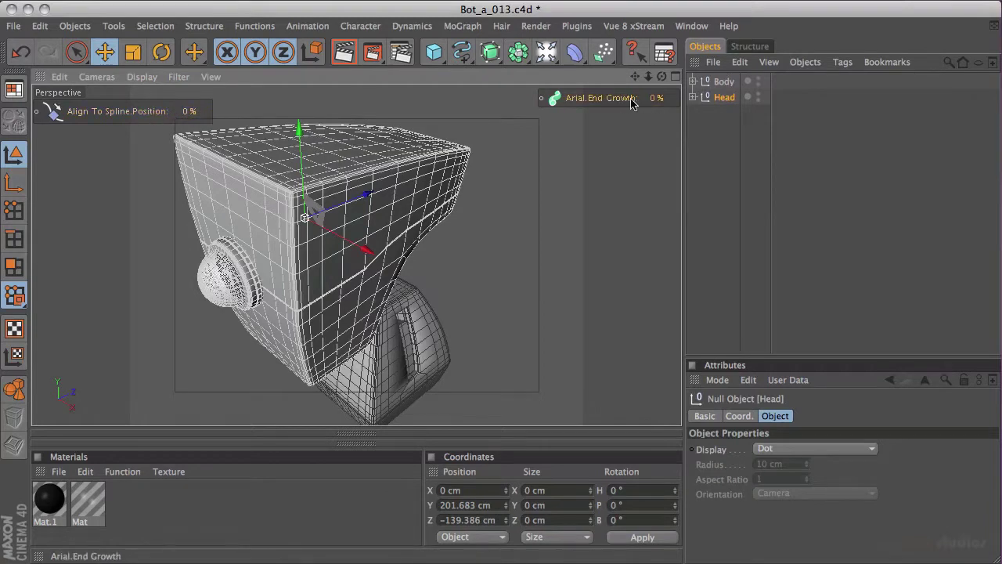
- Select the Body group and examine from several angles how it sits beneath the head
left_click(724, 83)
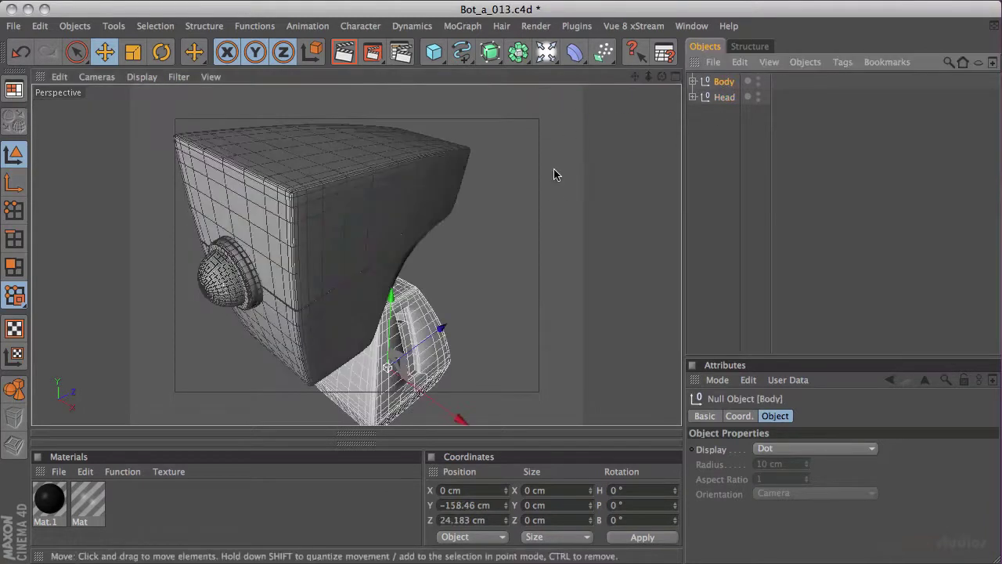
left_click_drag(450, 384, 478, 350, "alt")
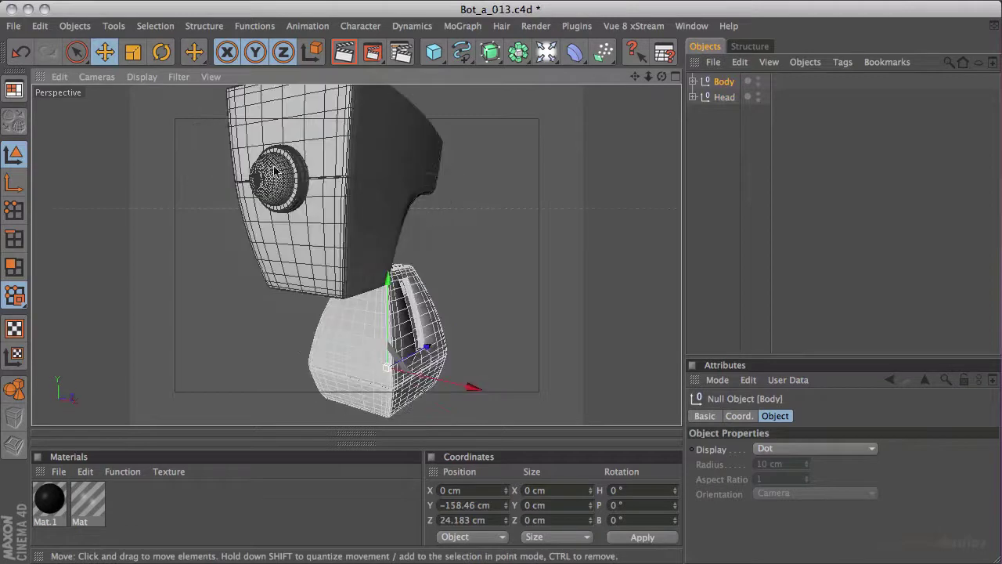
left_click_drag(551, 190, 412, 329, "alt")
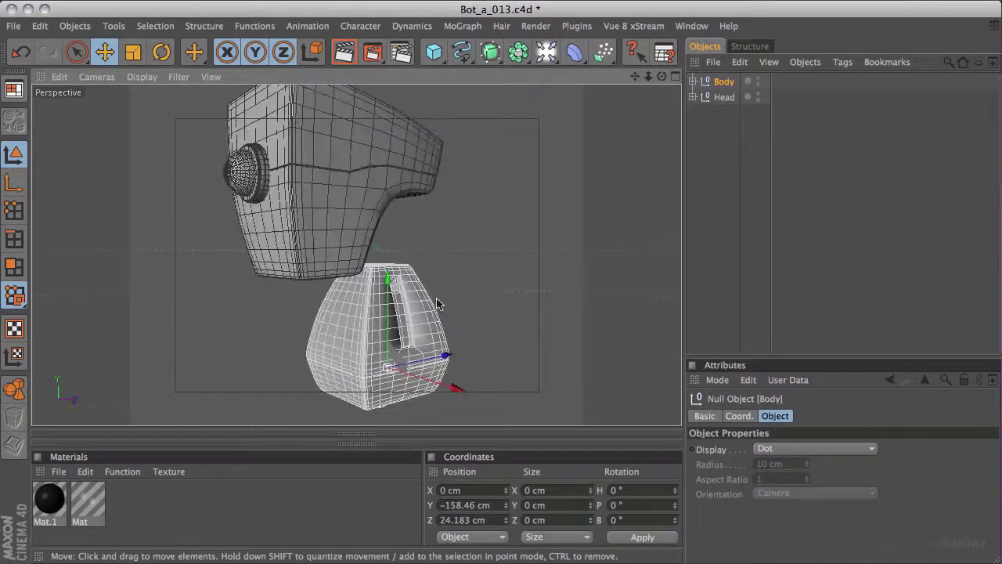
left_click_drag(223, 290, 389, 398, "alt")
left_click_drag(440, 359, 341, 412, "alt")
left_click_drag(508, 328, 363, 276, "alt")
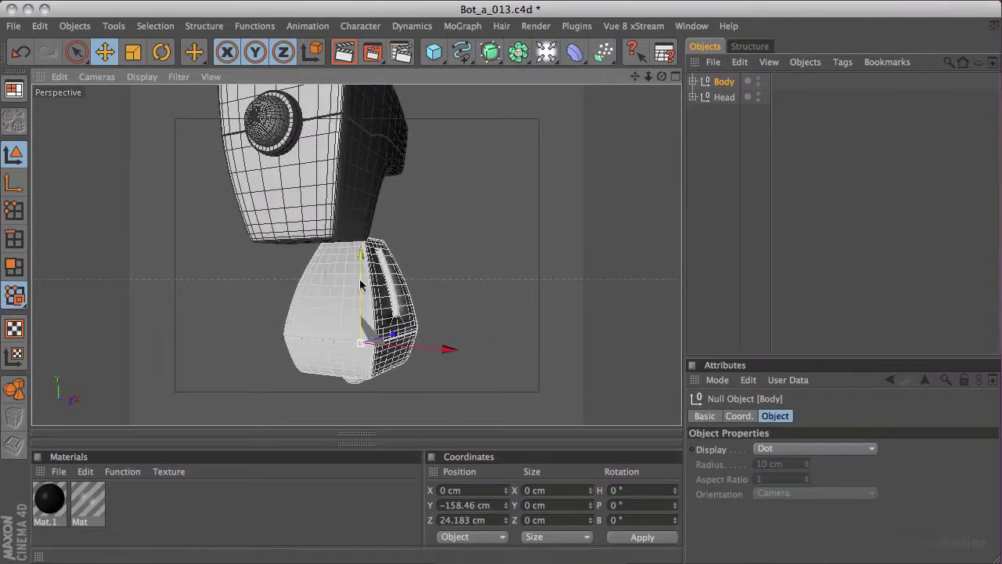
- Move the Body group below Head in the hierarchy and expand it to show its child objects
right_click_drag(270, 260, 610, 180, "alt")
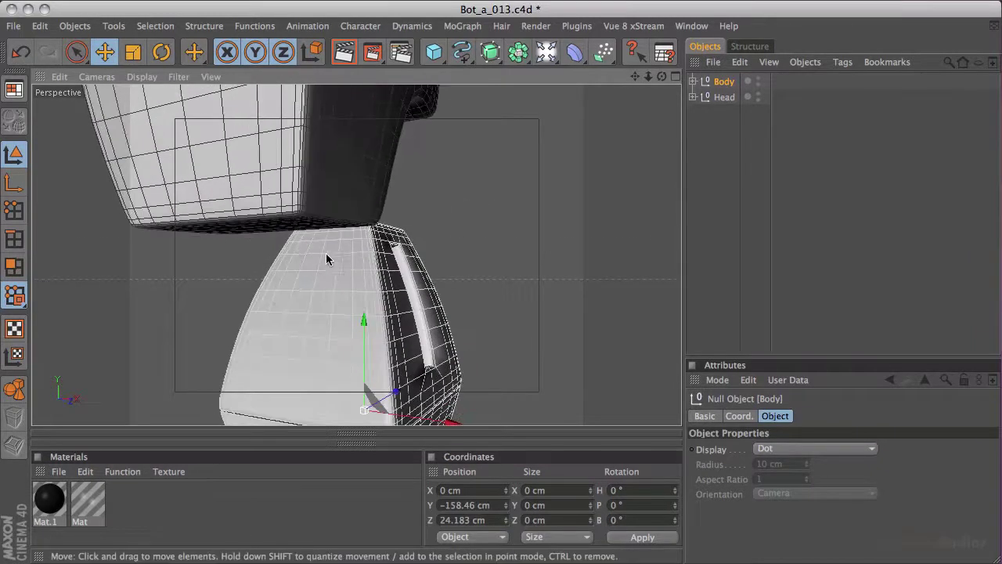
middle_click_drag(258, 263, 267, 210, "alt")
right_click_drag(305, 224, 347, 190, "alt")
mouse_move(347, 190)
left_mouse_down("alt")
mouse_move(331, 186)
mouse_move(320, 207)
mouse_move(349, 176)
left_mouse_up("alt")
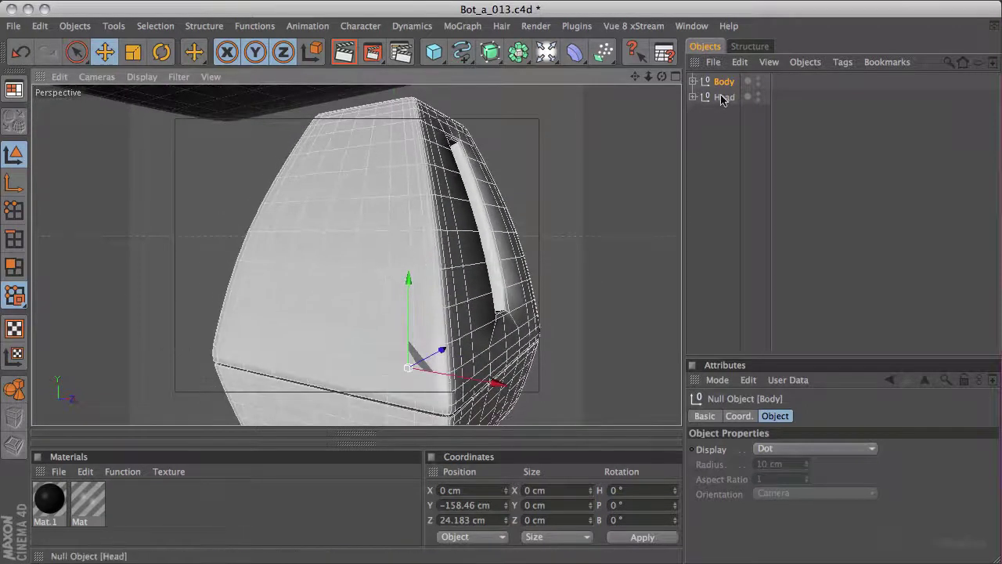
left_click_drag(724, 83, 728, 122)
left_click(693, 97)
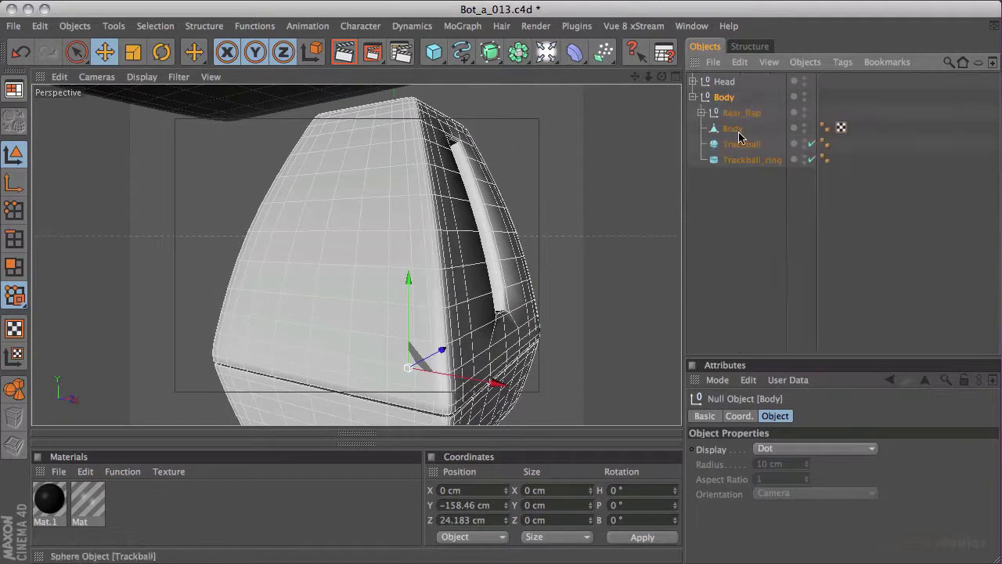
- Select a block of polygons about 96 by 74 cm on the front of the Body mesh with Live Selection
left_click(734, 131)
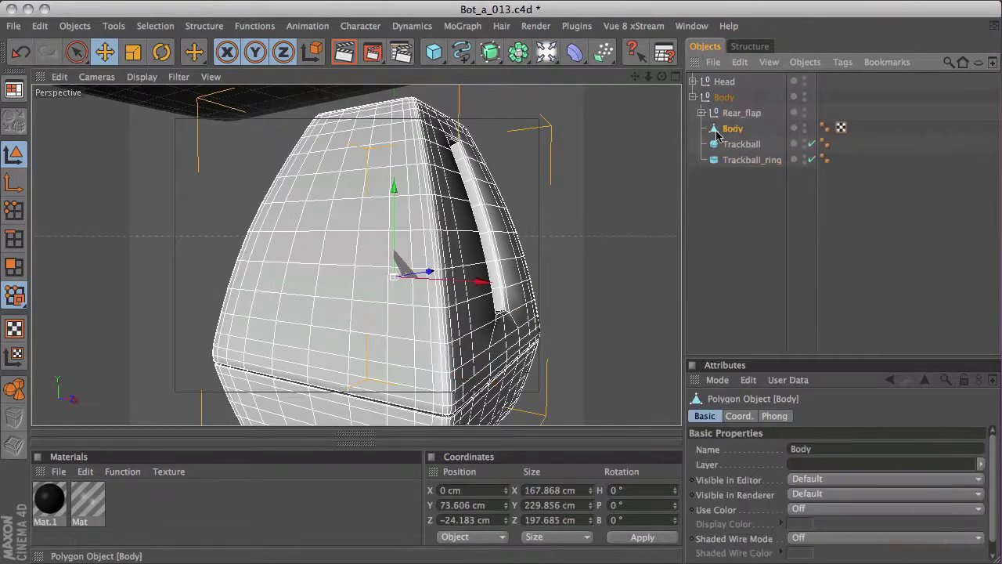
left_click(13, 266)
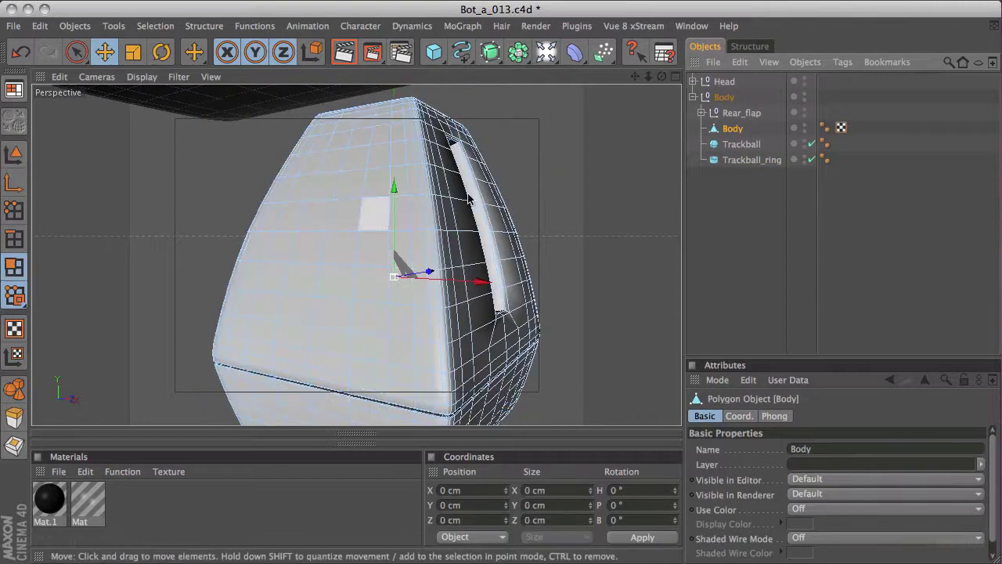
left_click_drag(370, 129, 485, 145, "alt")
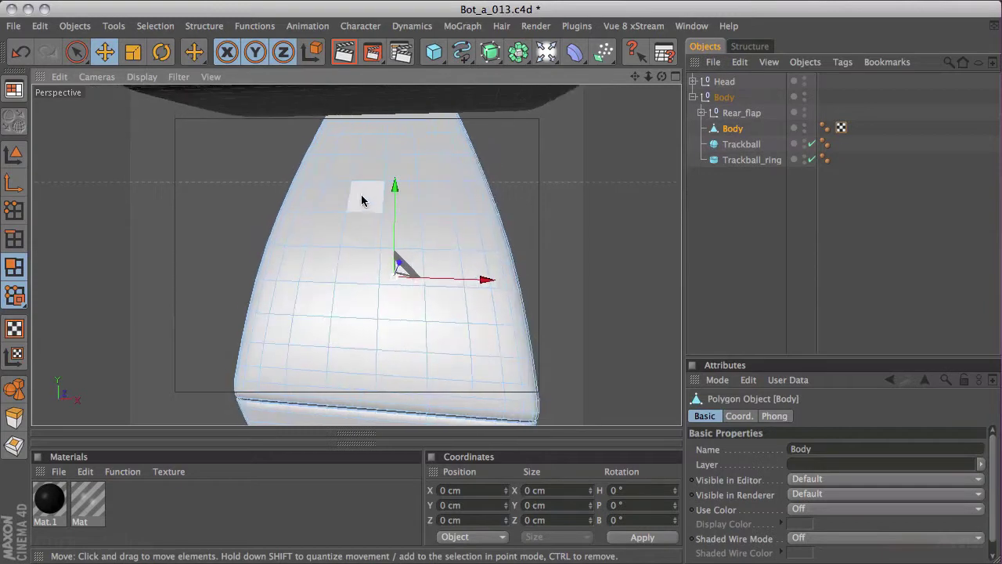
left_click(77, 53)
mouse_move(359, 201)
left_mouse_down()
mouse_move(341, 204)
mouse_move(328, 272)
mouse_move(365, 293)
mouse_move(423, 300)
mouse_move(432, 233)
mouse_move(394, 203)
mouse_move(396, 242)
mouse_move(361, 233)
left_mouse_up()
left_click_drag(155, 204, 433, 167, "alt")
right_click_drag(321, 188, 87, 249, "alt")
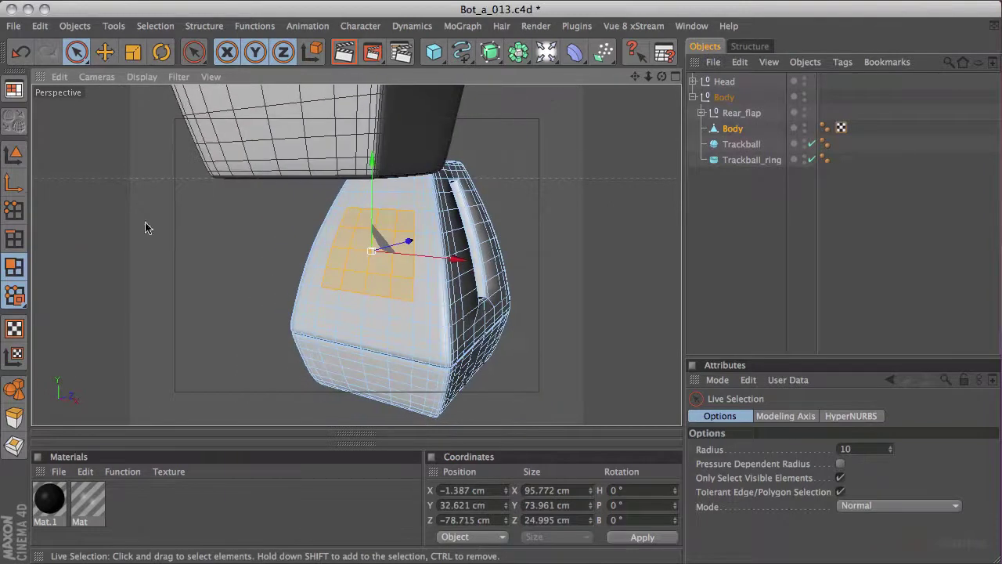
left_click_drag(216, 225, 245, 241, "alt")
left_click_drag(525, 194, 465, 180, "alt")
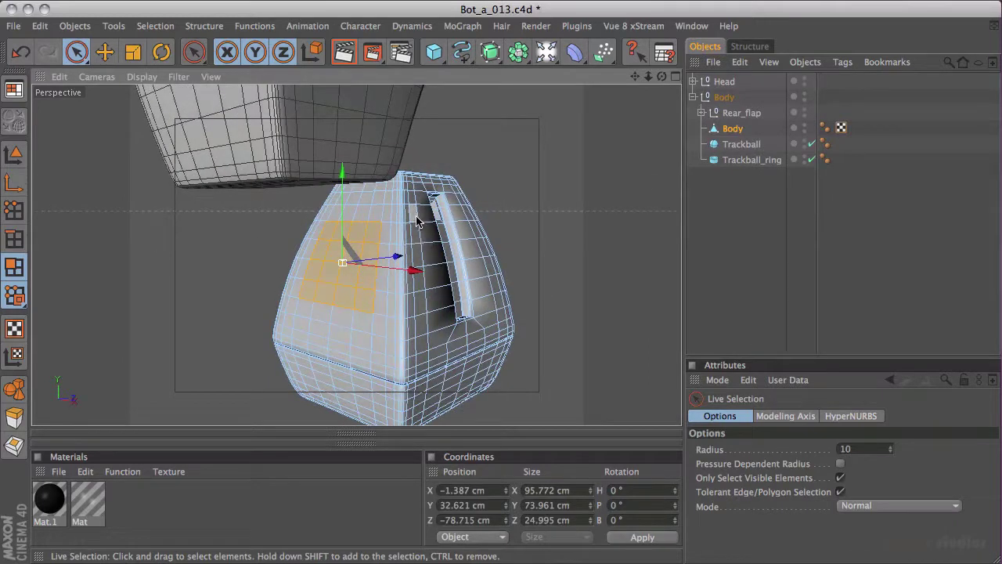
- Paste a copy of the Body mesh and delete every polygon in it except the selected front panel
key("super+v")
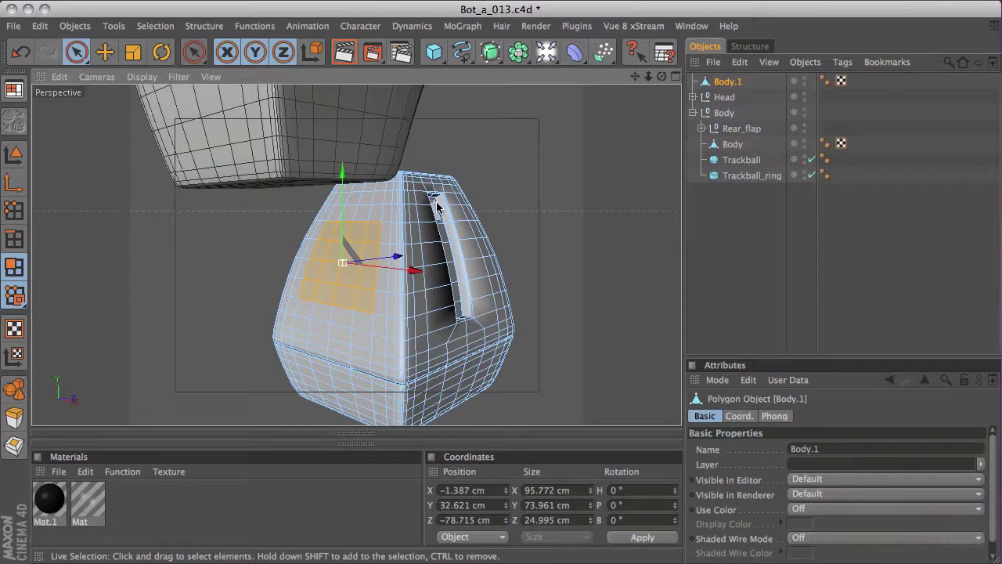
key("u")
key("i")
key("Delete")
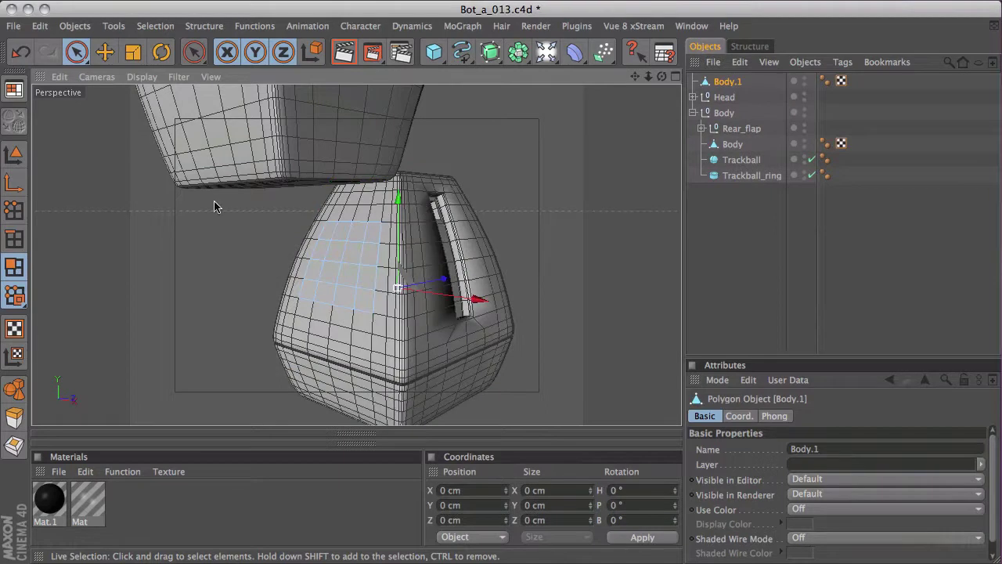
- Optimize the copied panel in point mode to remove its unused points
left_click(14, 209)
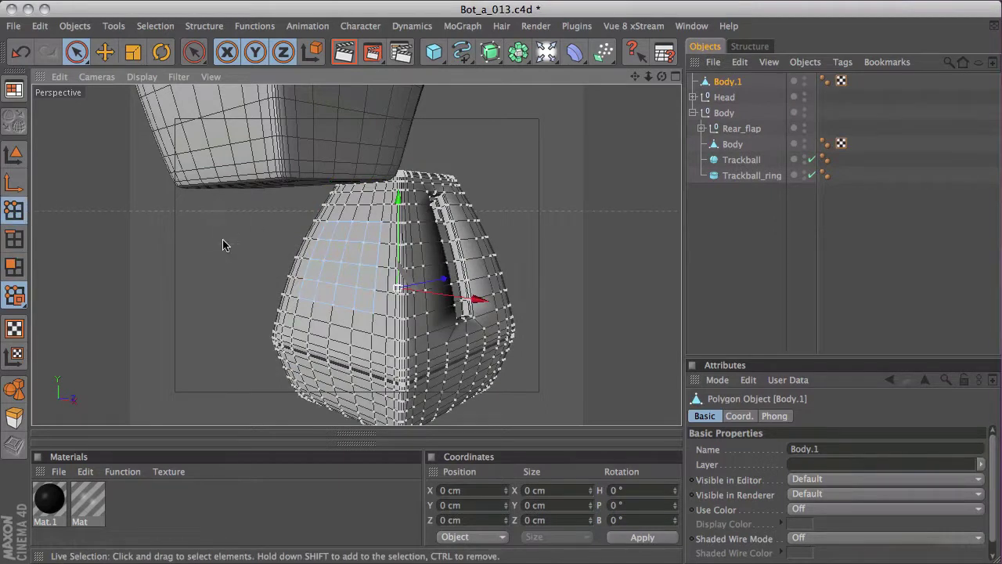
key("v")
mouse_move(188, 218)
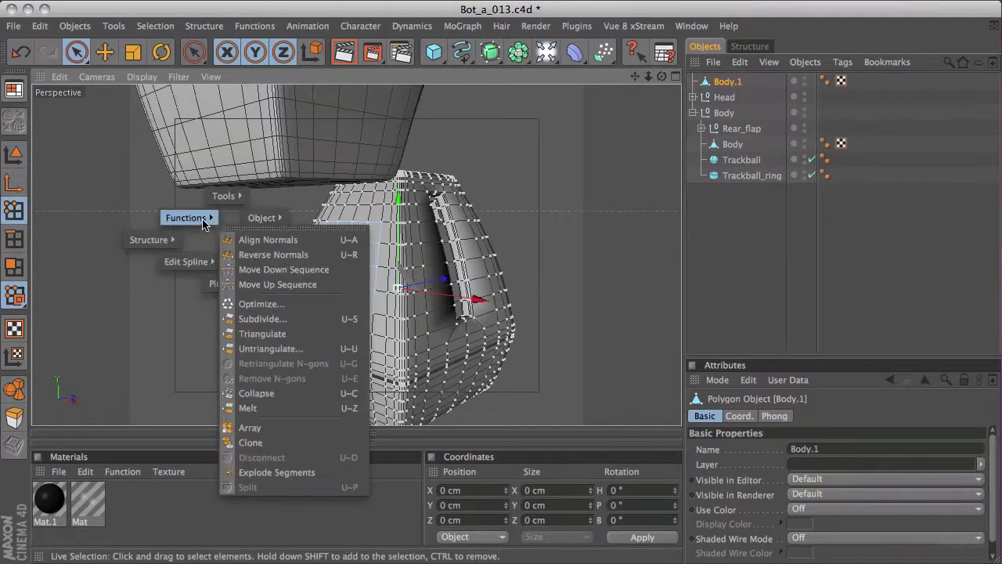
left_click(265, 305)
left_click(282, 341)
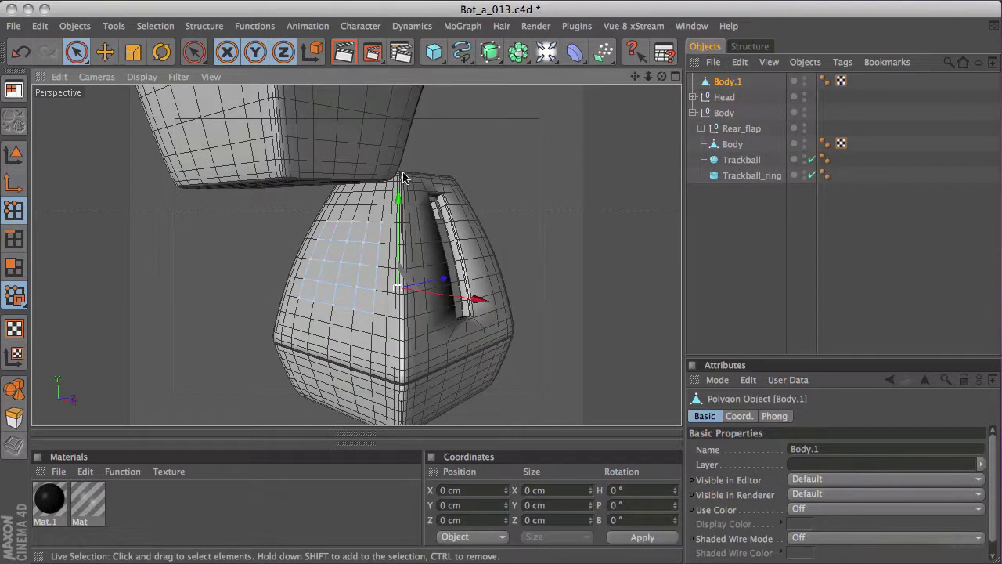
- Rename the copied panel Heart_door
double_click(734, 81)
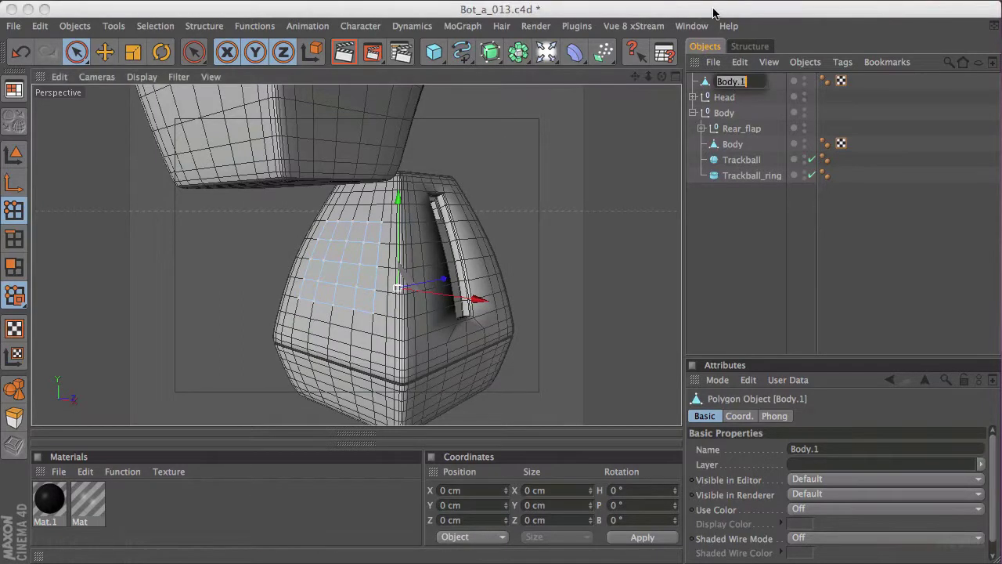
type("Heart_door")
key("Return")
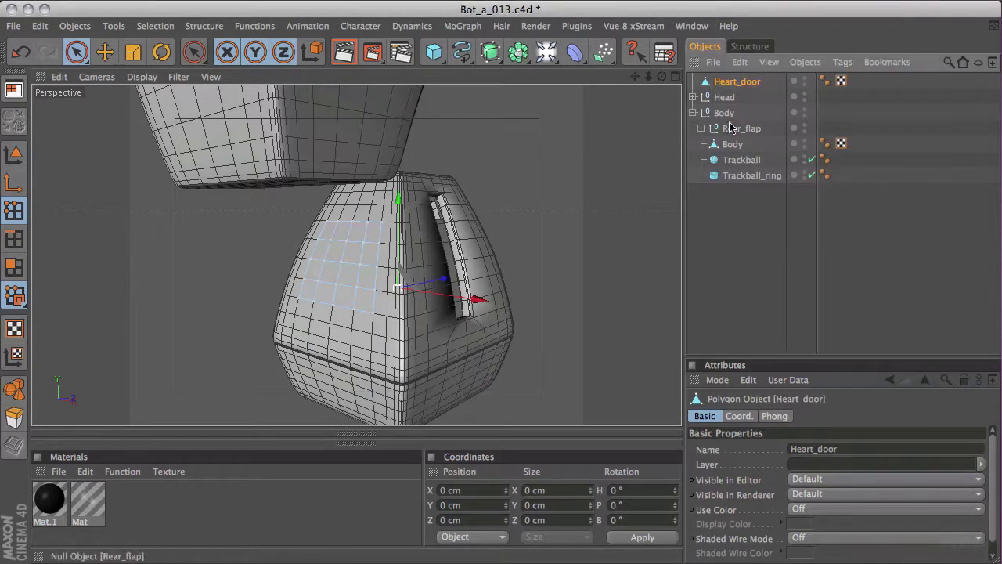
- Delete the selected front polygons from the original Body mesh and optimize that mesh
left_click(733, 144)
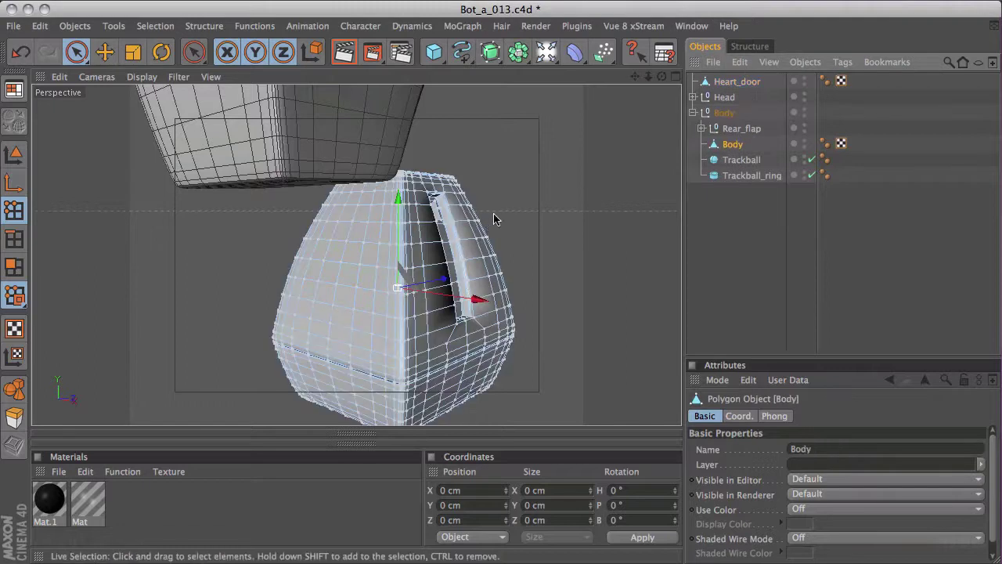
left_click(14, 266)
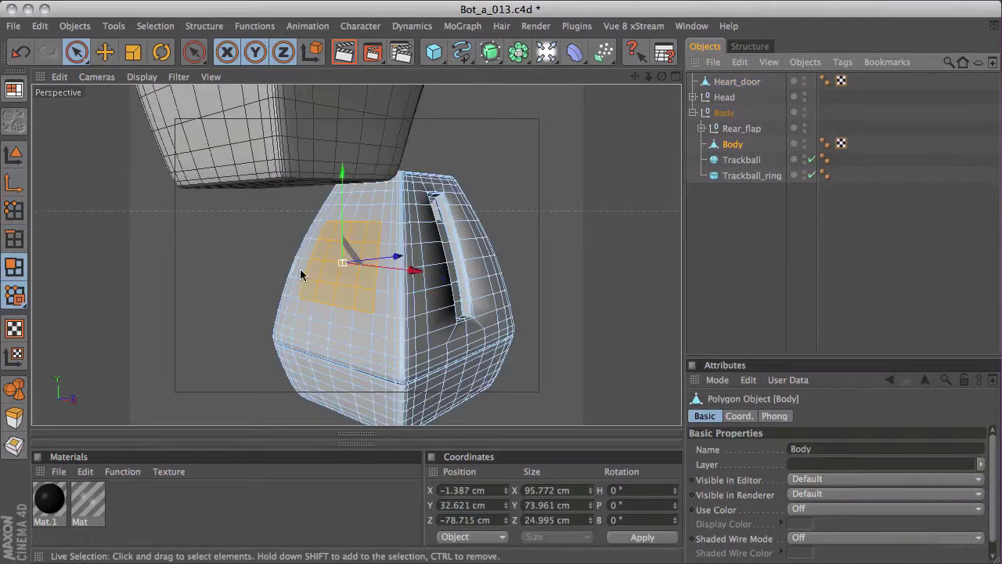
key("ctrl+shift+a")
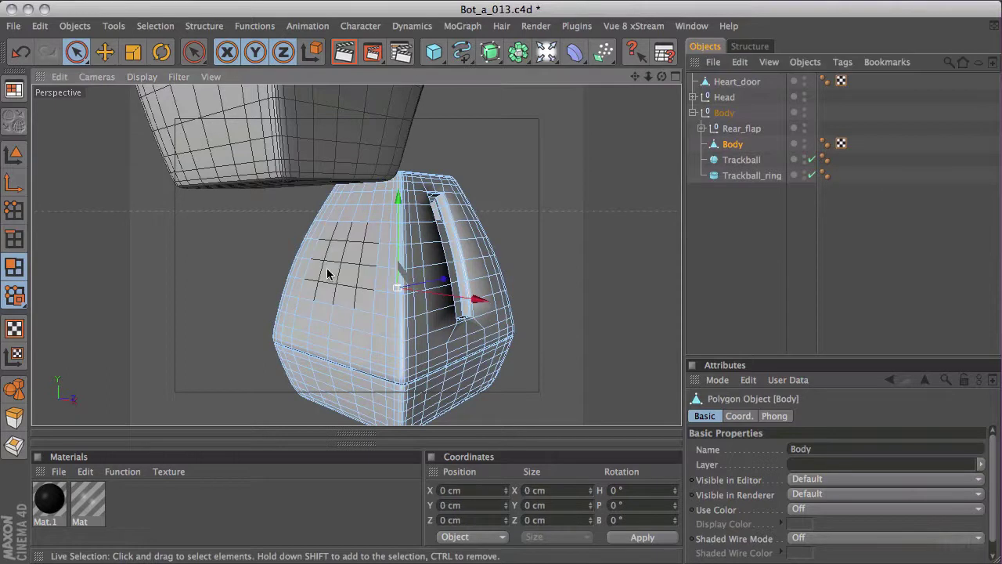
key("v")
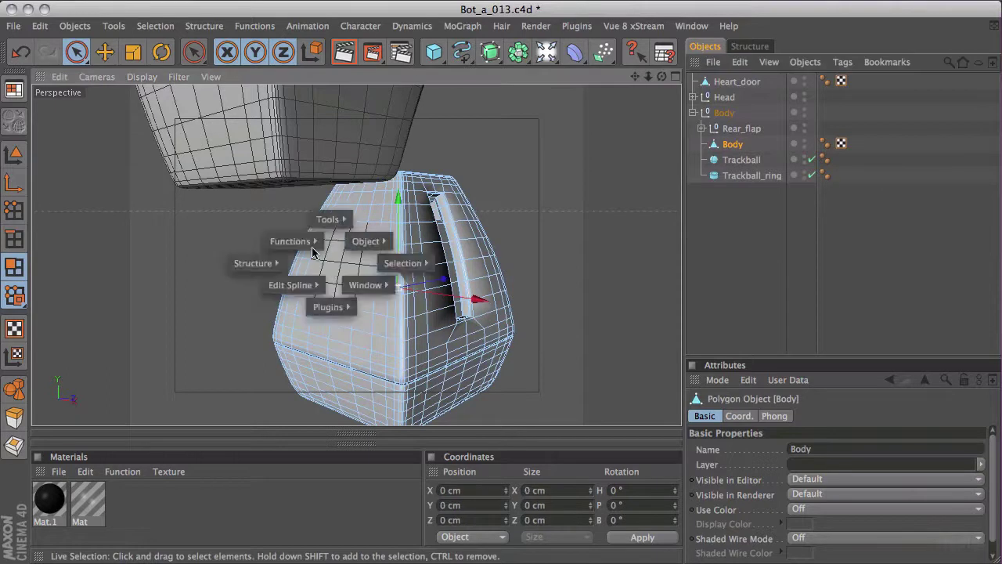
mouse_move(306, 242)
left_click(369, 329)
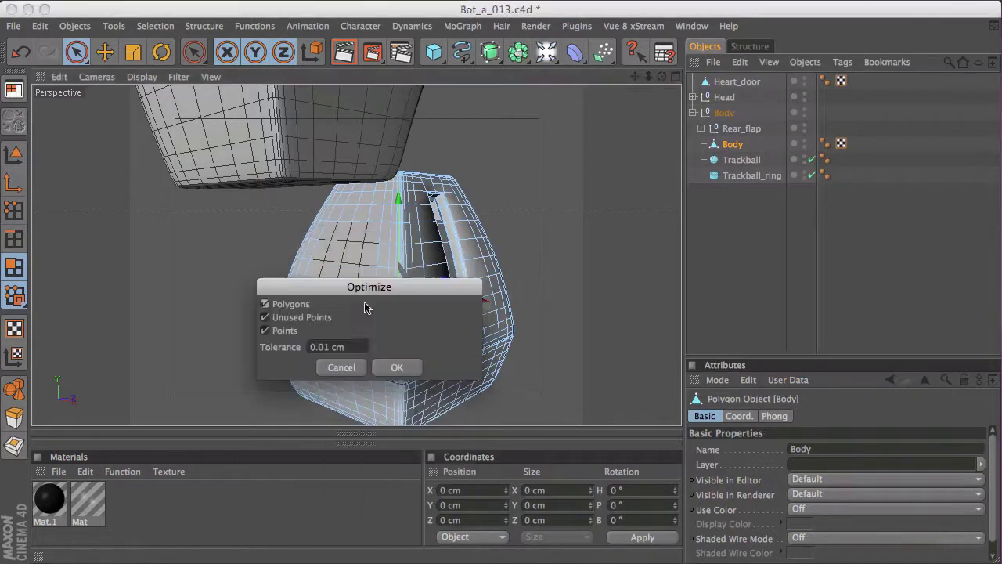
left_click(397, 368)
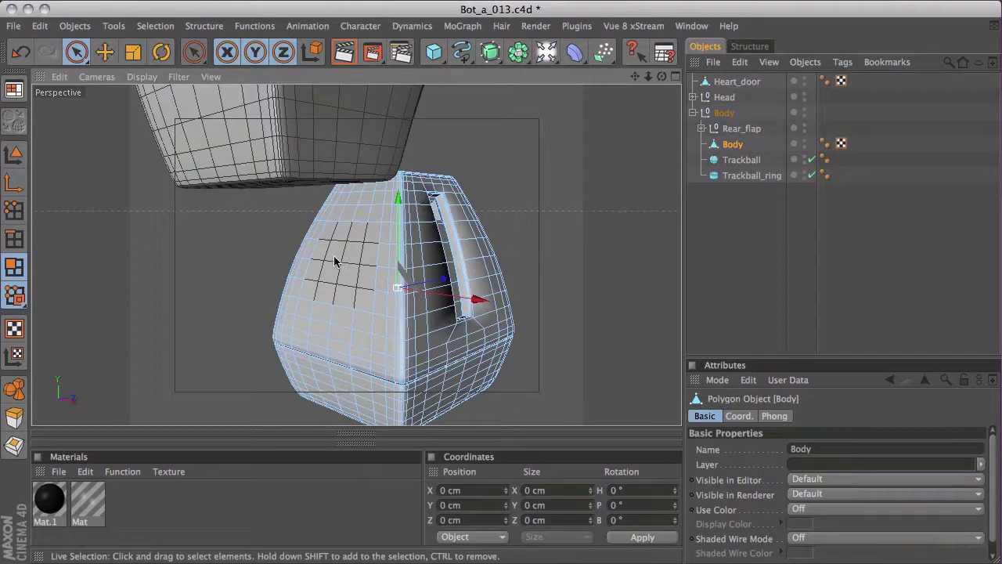
- Move only the axis of Heart_door along Z to about -91.7 cm at the door's front edge, using the Right view
left_click(736, 82)
middle_click(495, 222)
middle_click(292, 334)
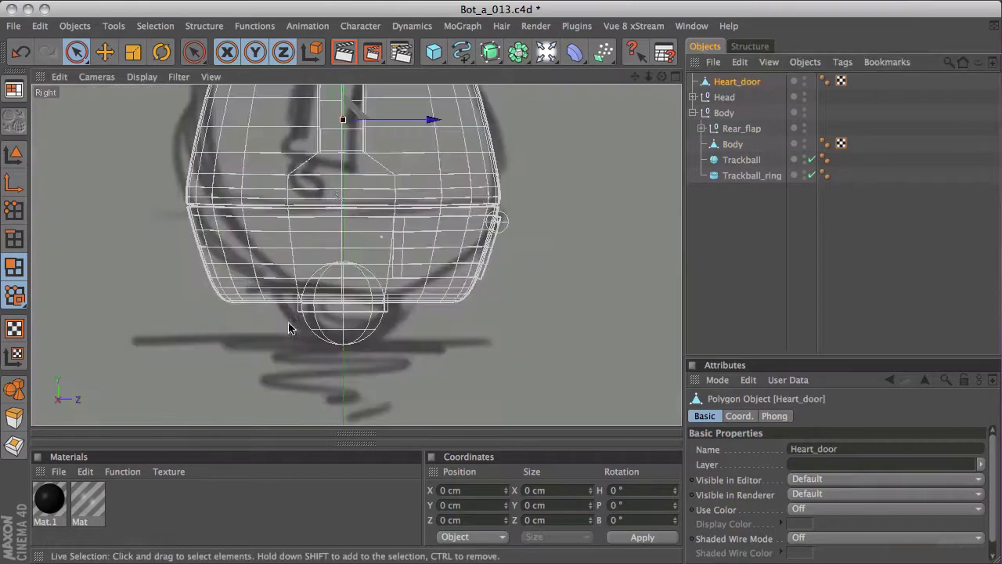
middle_click_drag(327, 167, 388, 338, "alt")
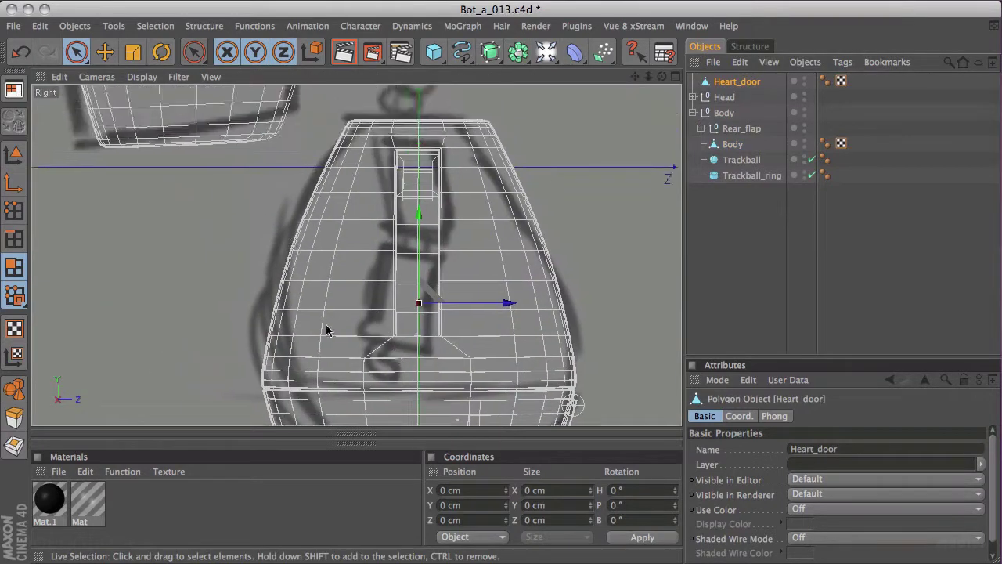
left_click(14, 184)
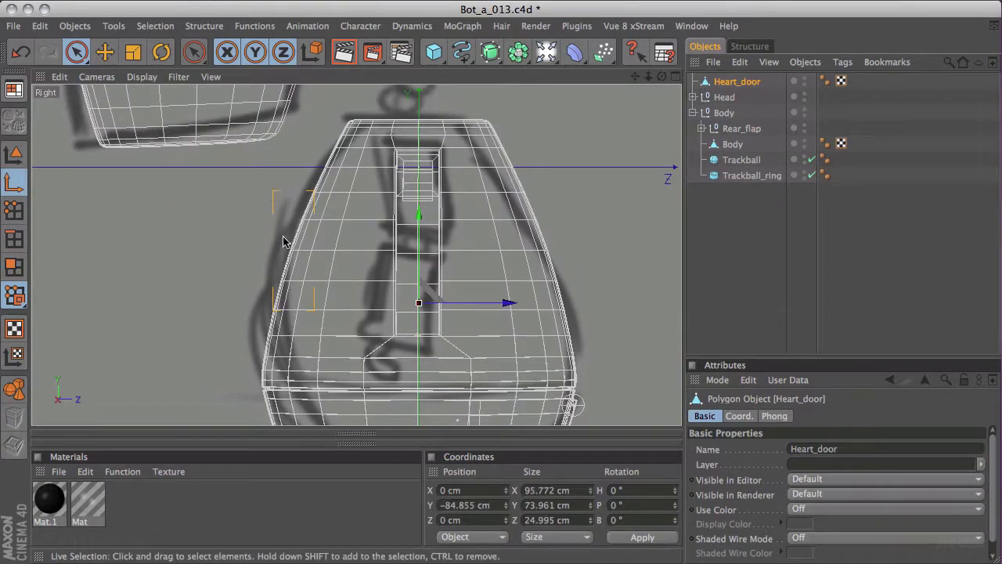
scroll(174, 279, "up", 5)
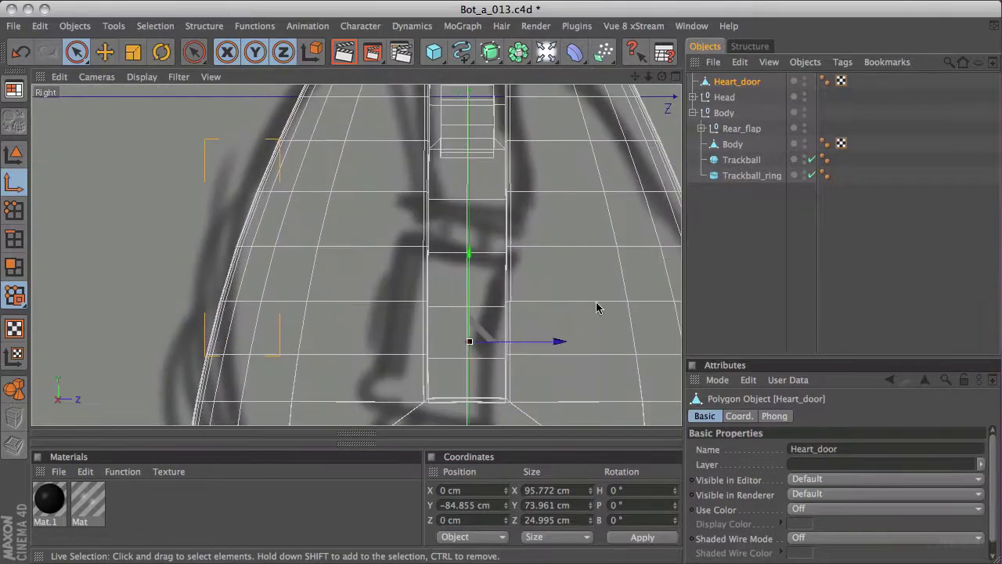
left_click_drag(559, 342, 291, 332)
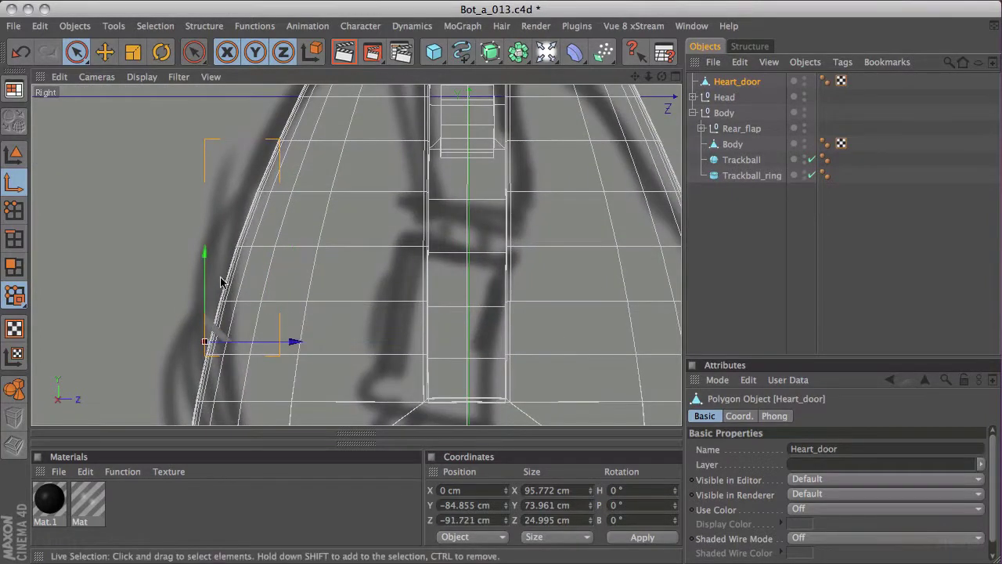
- Fine-tune the Heart_door axis along Z to about -91.84 cm, working close up in the Right view
scroll(235, 262, "up", 4)
scroll(348, 178, "up", 2)
middle_click_drag(309, 279, 365, 168, "alt")
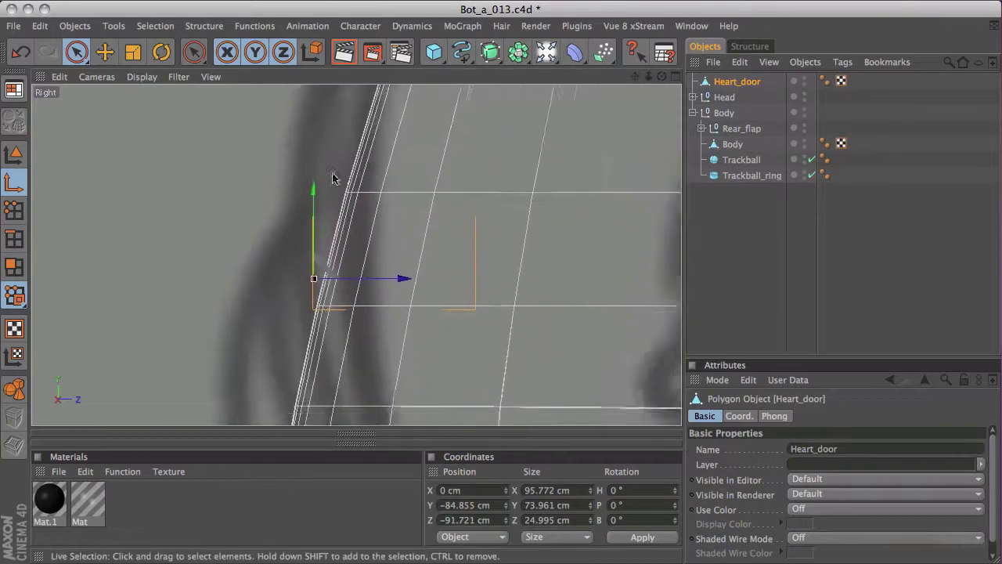
scroll(591, 134, "up", 5)
right_click_drag(265, 212, 532, 153, "alt")
middle_click_drag(360, 206, 444, 119, "alt")
left_click_drag(400, 242, 398, 241)
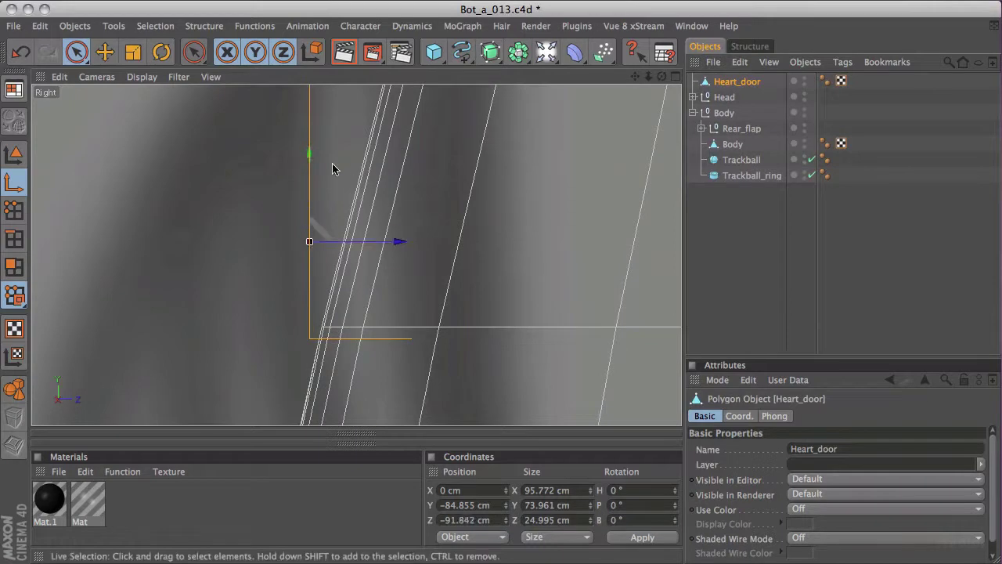
- Lower the Heart_door axis to the door's bottom edge at about Y -89.84 cm, and return to object editing
left_click_drag(311, 156, 311, 248)
right_click_drag(241, 254, 901, 156, "alt")
middle_click_drag(364, 235, 415, 98, "alt")
right_click_drag(191, 274, 971, 77, "alt")
right_click_drag(136, 275, 548, 177, "alt")
middle_click_drag(273, 252, 396, 186, "alt")
left_click_drag(402, 327, 401, 328)
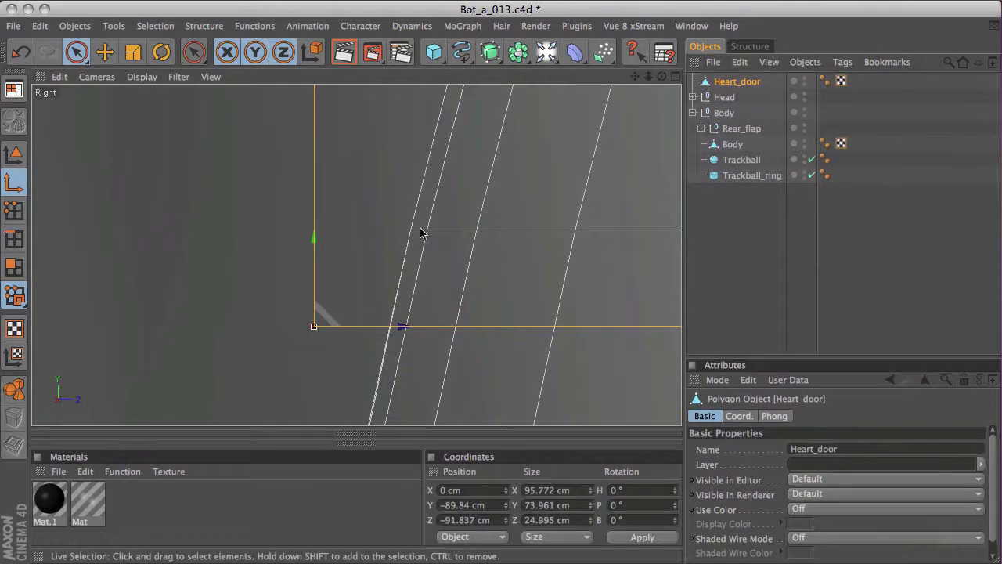
scroll(230, 265, "down", 4)
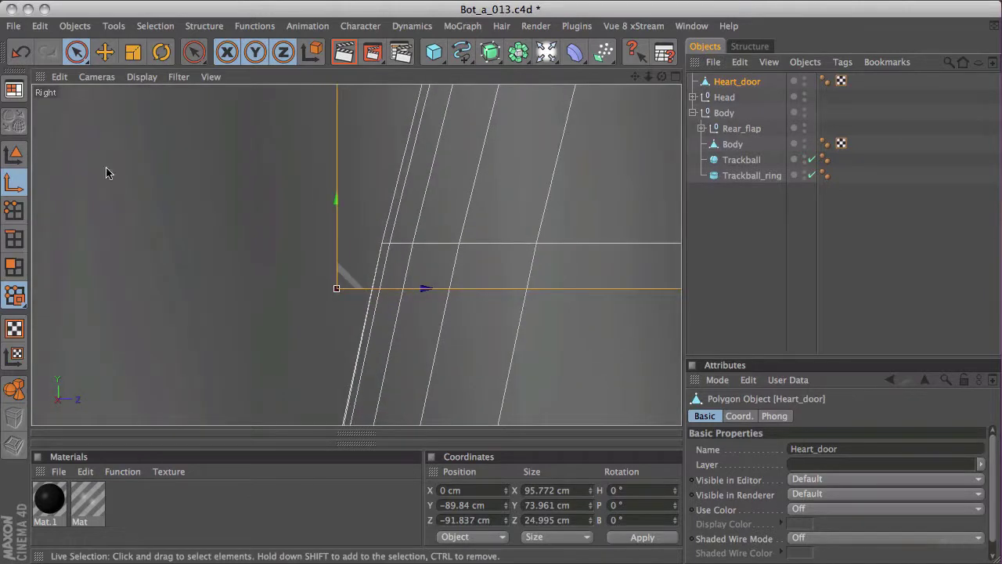
left_click(13, 154)
- Add a Bend deformer in the Perspective view and set its strength to 74°
scroll(462, 187, "up", 4)
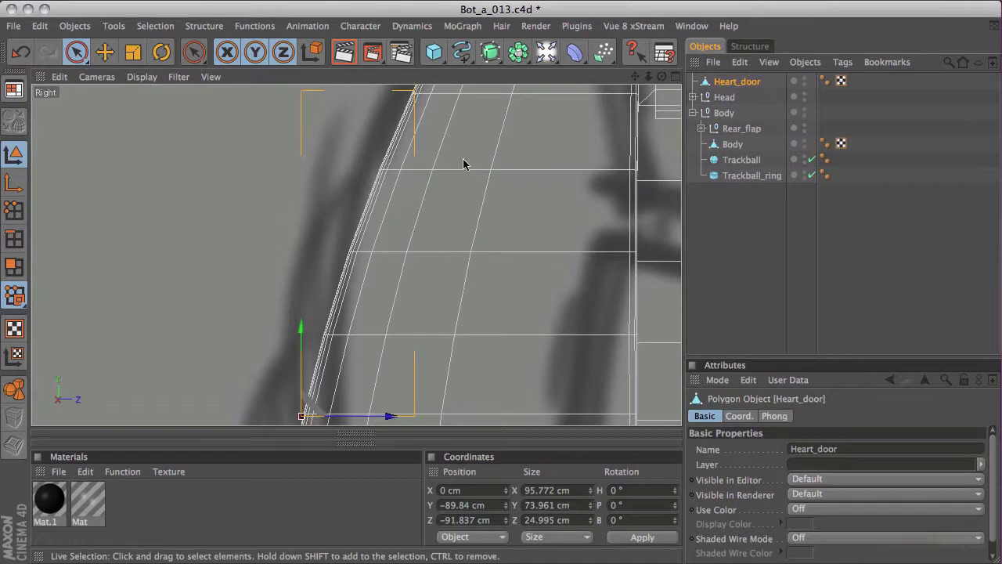
middle_click(500, 215)
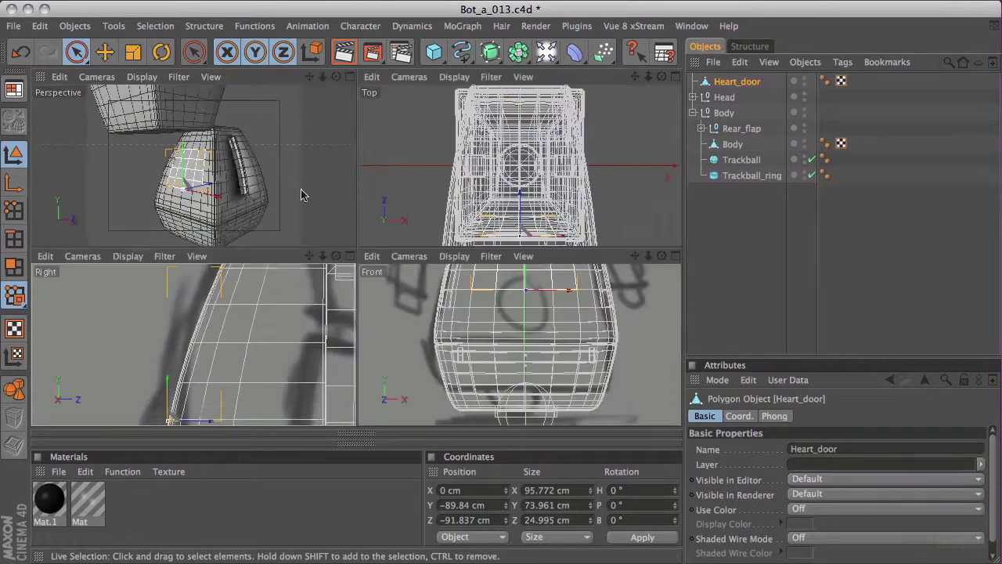
middle_click(312, 206)
left_click_drag(195, 236, 219, 227, "alt")
left_click_drag(603, 97, 619, 162, "alt")
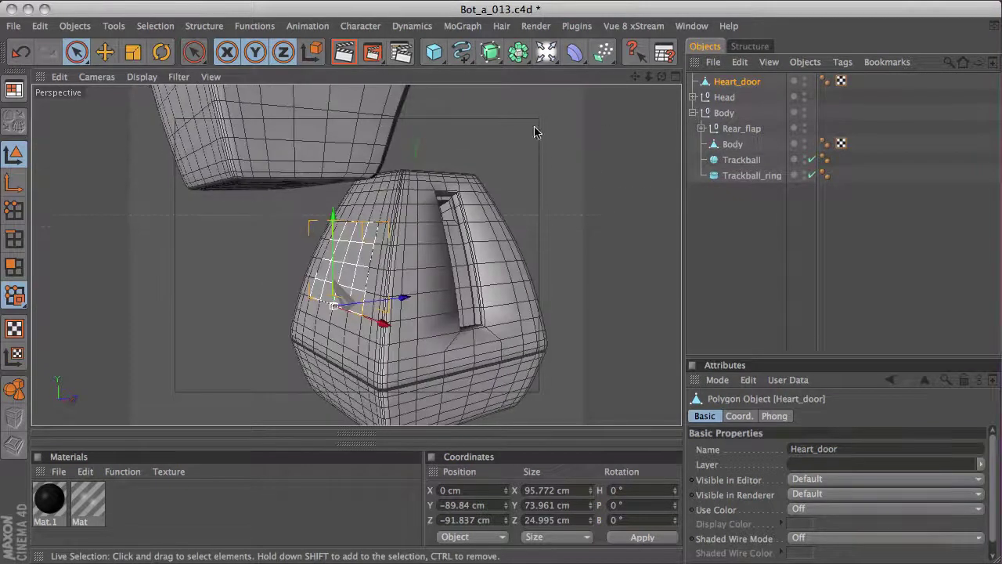
left_click(575, 54)
left_click_drag(839, 485, 867, 475)
left_click_drag(517, 189, 405, 257, "alt")
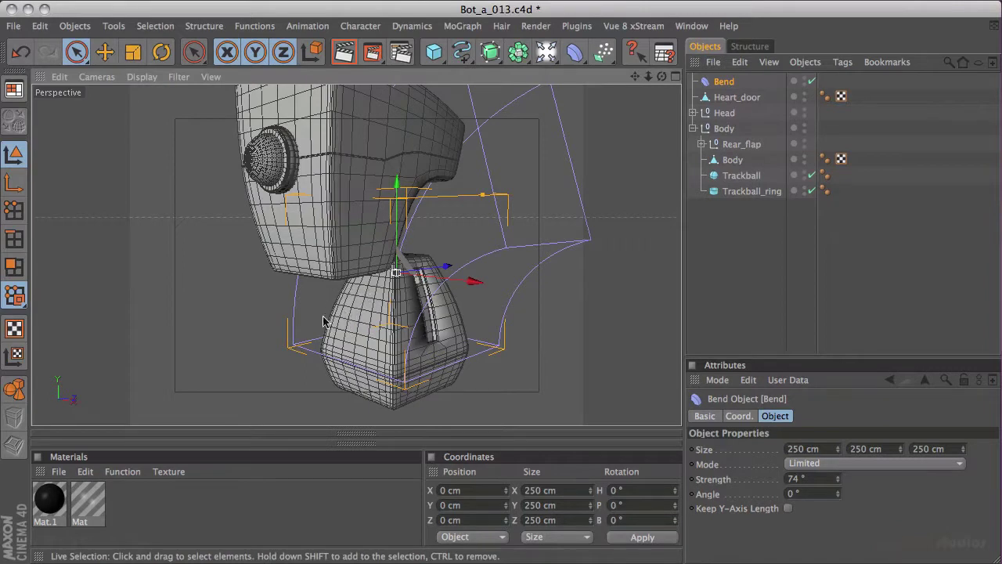
- Rotate the Bend deformer's heading to -90° and make it a child of Heart_door
key("r")
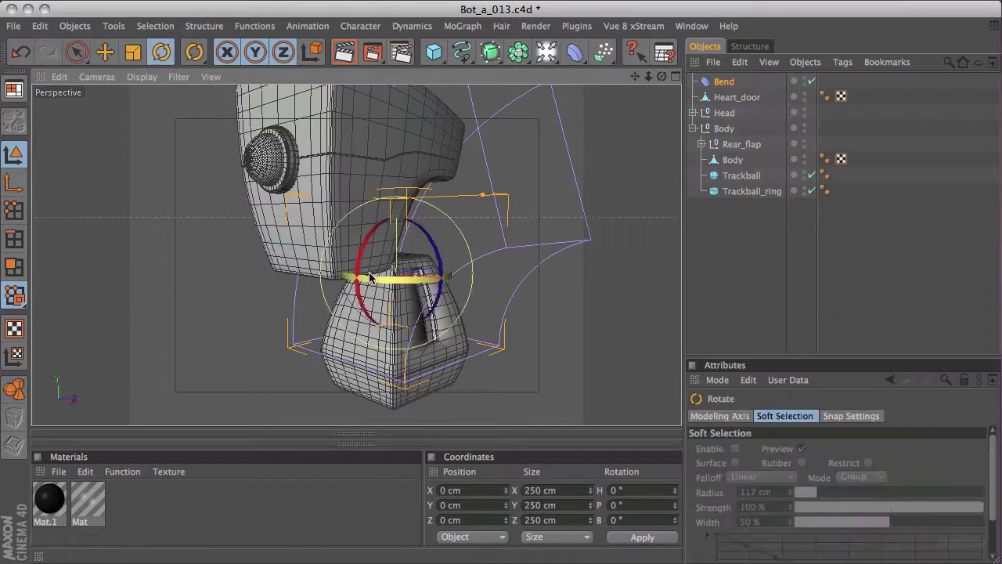
left_click_drag(421, 281, 350, 288)
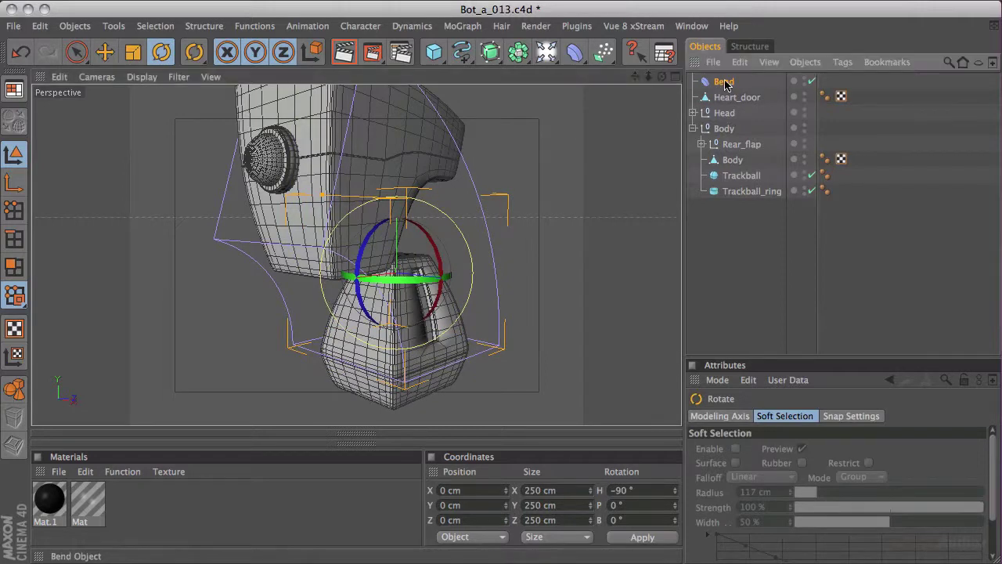
left_click_drag(727, 85, 748, 100)
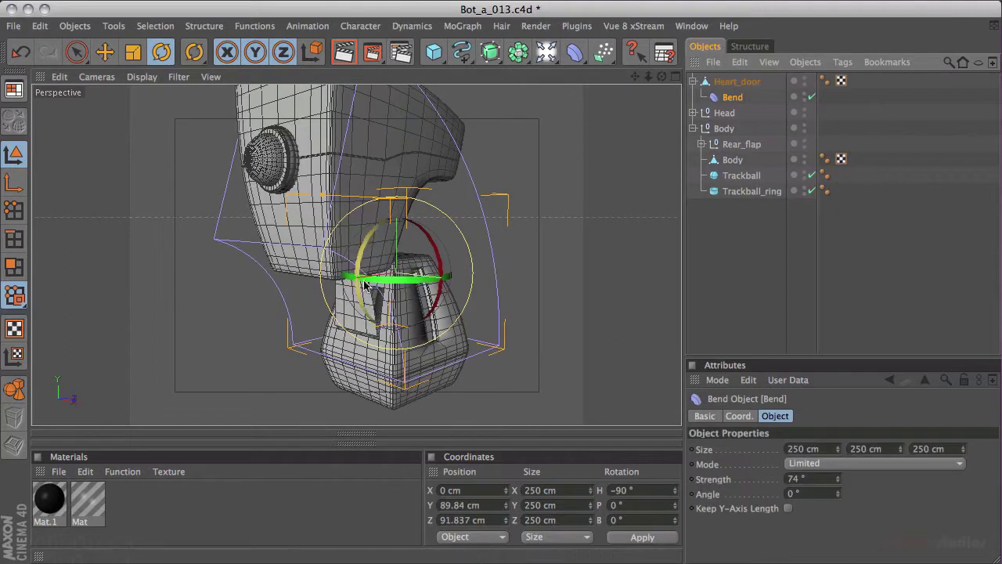
left_click_drag(546, 217, 692, 275, "alt")
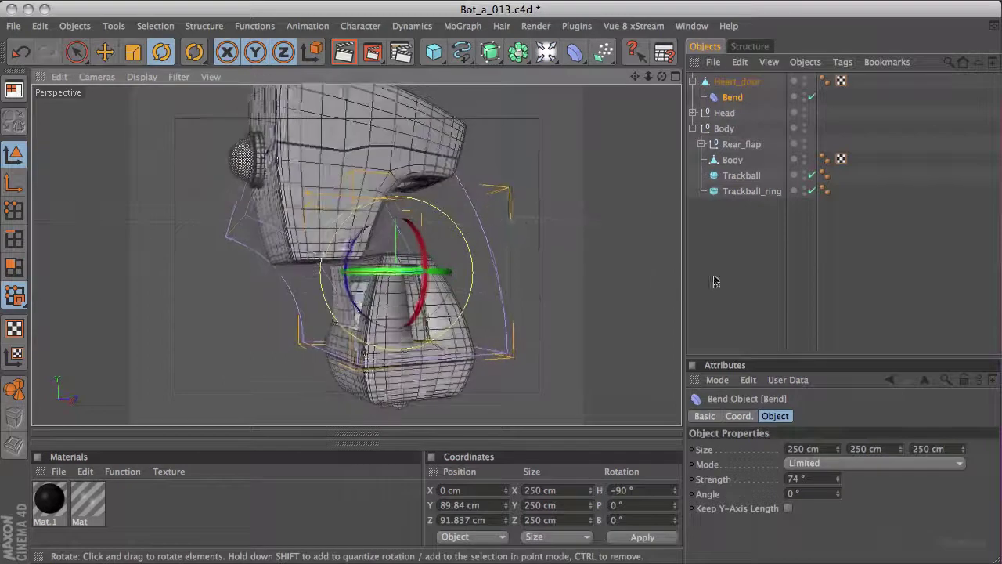
- Reduce the Bend deformer's Y size to 175 cm, working against the door in the Right view
middle_click(443, 228)
middle_click(325, 313)
right_click_drag(378, 234, 176, 279, "alt")
scroll(247, 264, "down", 4)
middle_click_drag(493, 154, 496, 196, "alt")
right_click_drag(360, 215, 274, 223, "alt")
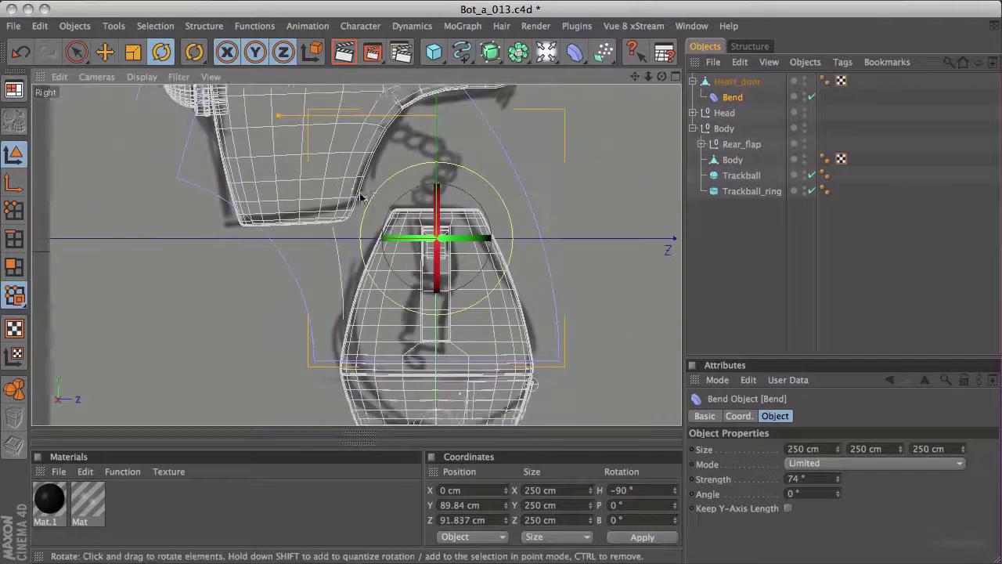
middle_click_drag(412, 191, 404, 206, "alt")
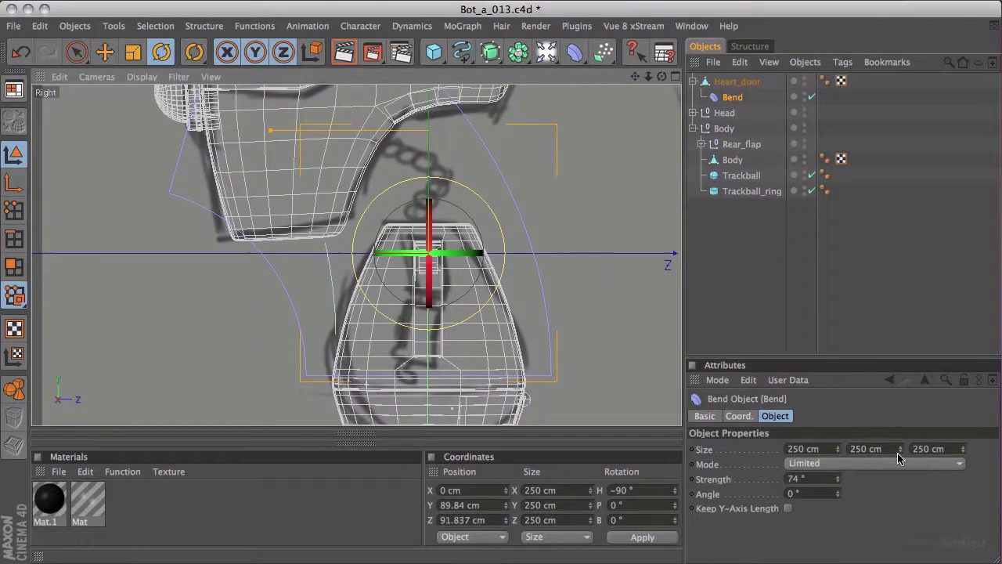
left_click_drag(901, 453, 888, 506)
right_click_drag(279, 353, 812, 242, "alt")
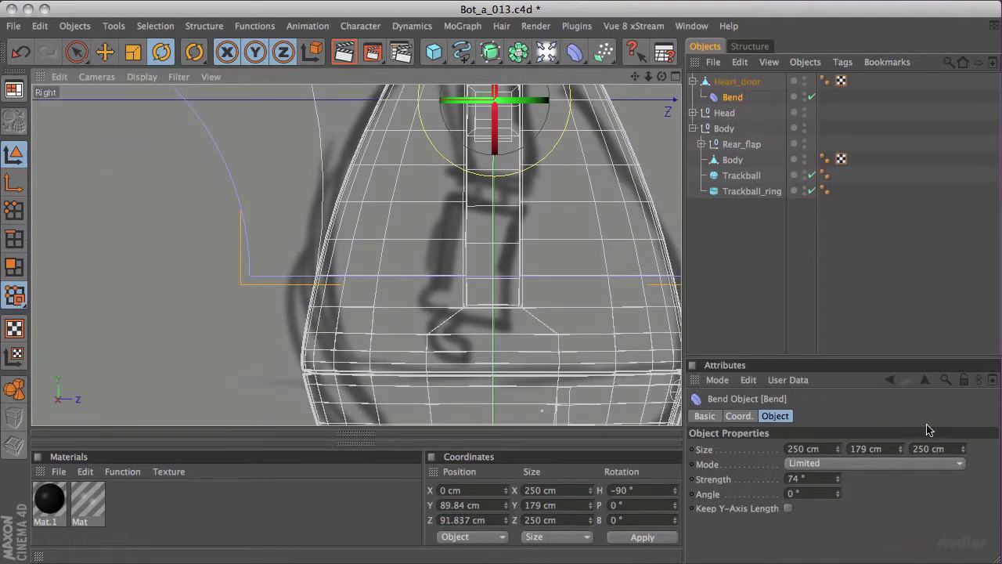
mouse_move(904, 450)
left_mouse_down()
mouse_move(906, 462)
mouse_move(901, 445)
left_mouse_up()
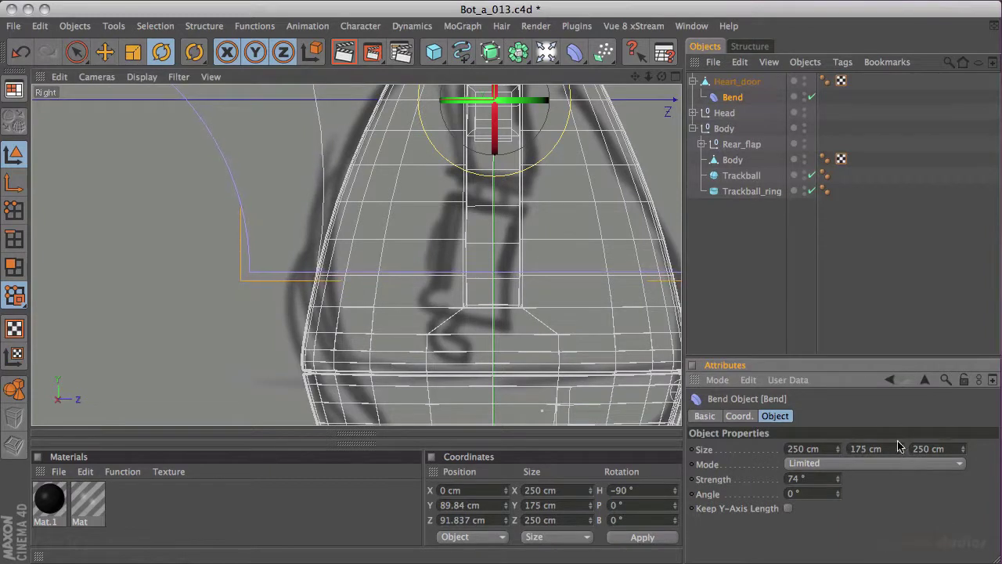
- Check the Heart_door axis position and set the Bend deformer's Y size to 180 cm
left_click(744, 83)
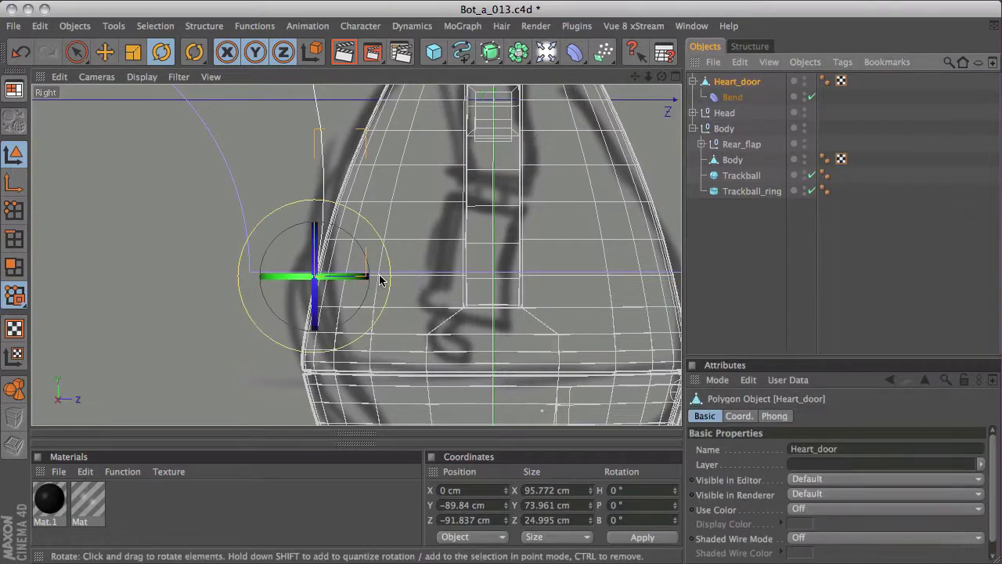
left_click(733, 97)
left_click_drag(900, 452, 903, 449)
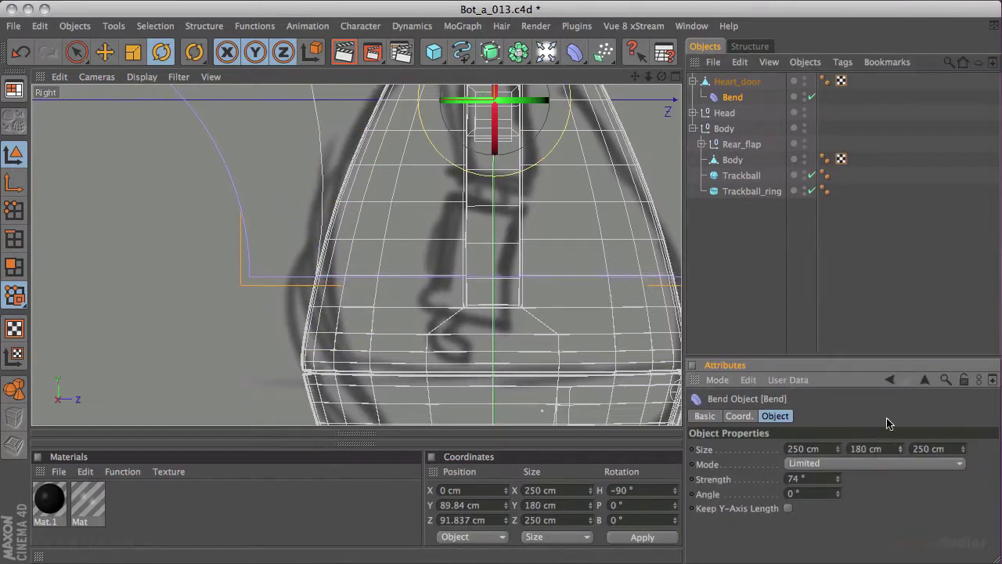
scroll(141, 244, "down", 2)
scroll(142, 244, "down", 1)
middle_click_drag(439, 230, 430, 306, "alt")
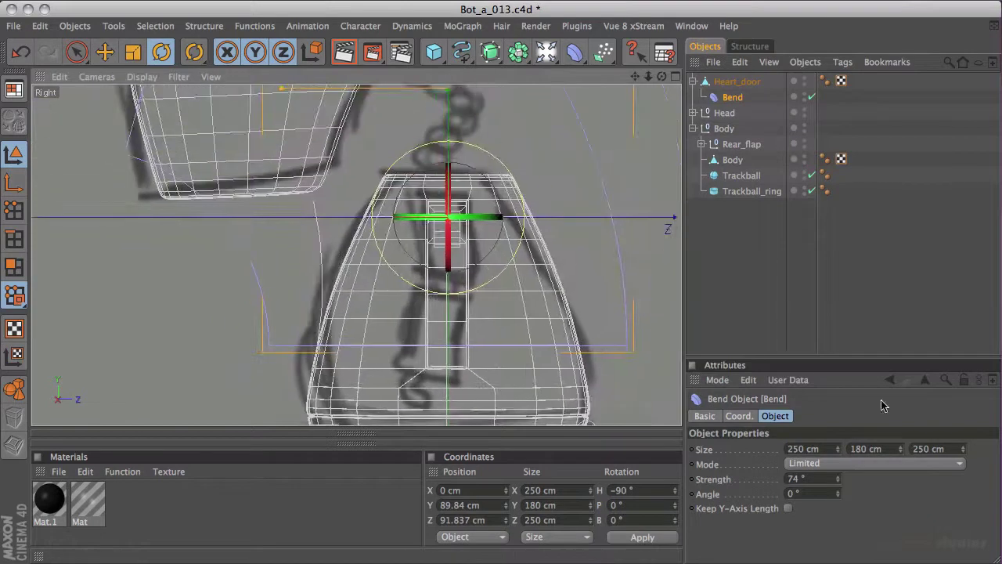
- Narrow the Bend deformer to 27 cm in X and 110 cm in Z, fitting the door's width in the Front view
mouse_move(966, 452)
left_mouse_down()
mouse_move(962, 468)
mouse_move(965, 454)
left_mouse_up()
left_click_drag(838, 450, 821, 501)
middle_click(586, 321)
middle_click(589, 301)
middle_click_drag(85, 280, 100, 394, "alt")
left_click_drag(963, 450, 938, 548)
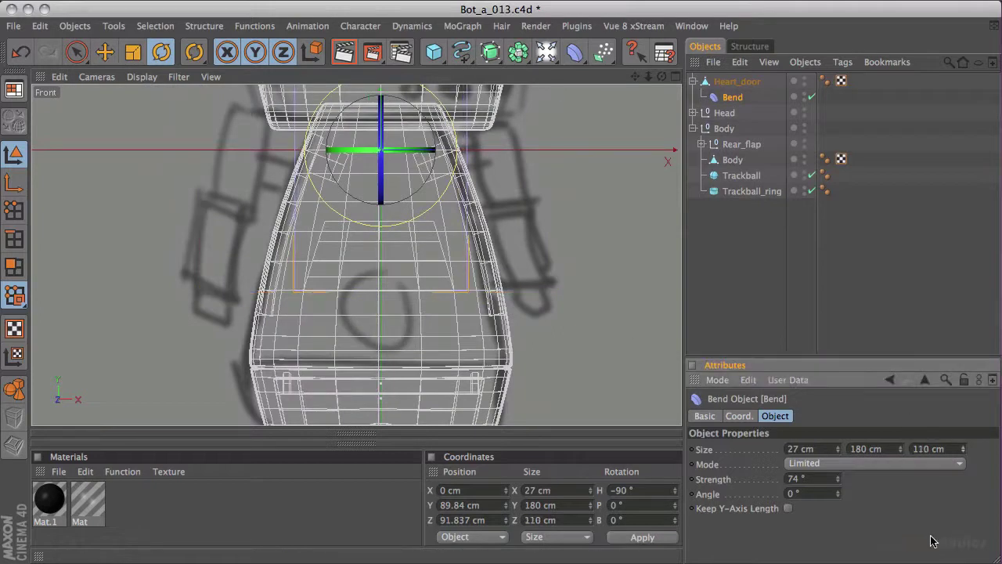
- Return to the Perspective view and reset the Bend deformer's strength to 0°
middle_click(496, 288)
middle_click(327, 200)
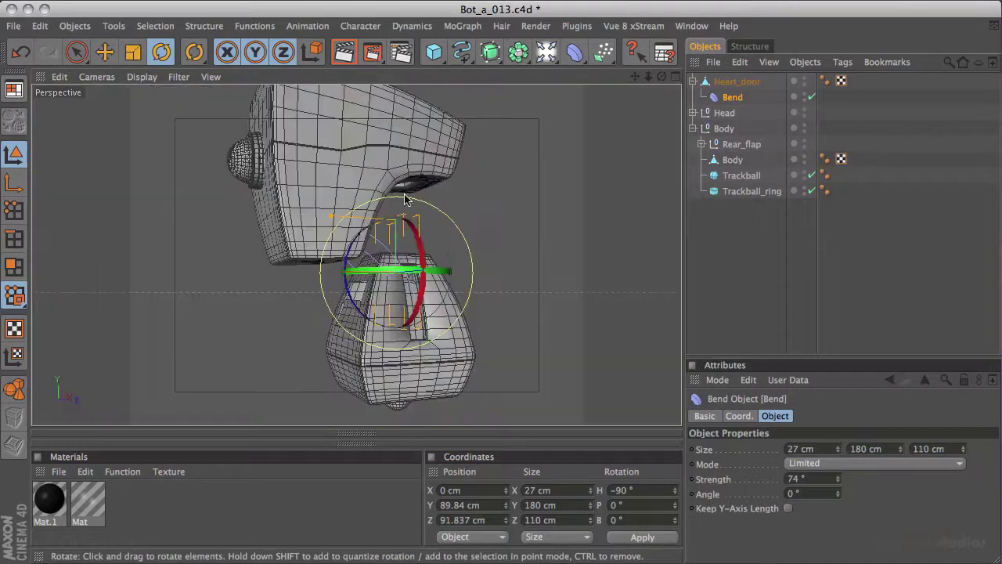
left_click_drag(548, 221, 501, 186, "alt")
left_click_drag(420, 236, 666, 161, "alt")
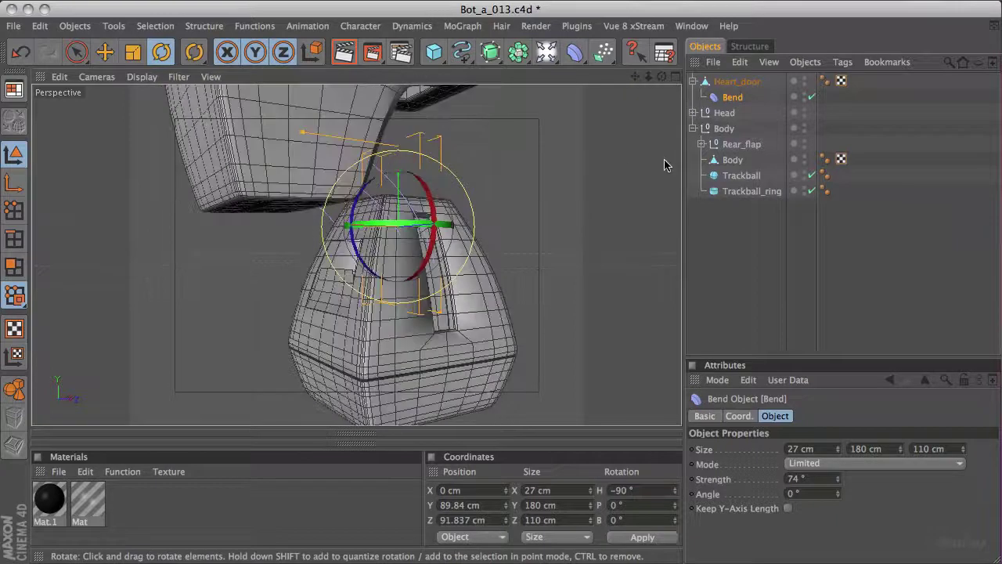
left_click(735, 99)
left_click_drag(844, 480, 818, 485)
key("Return")
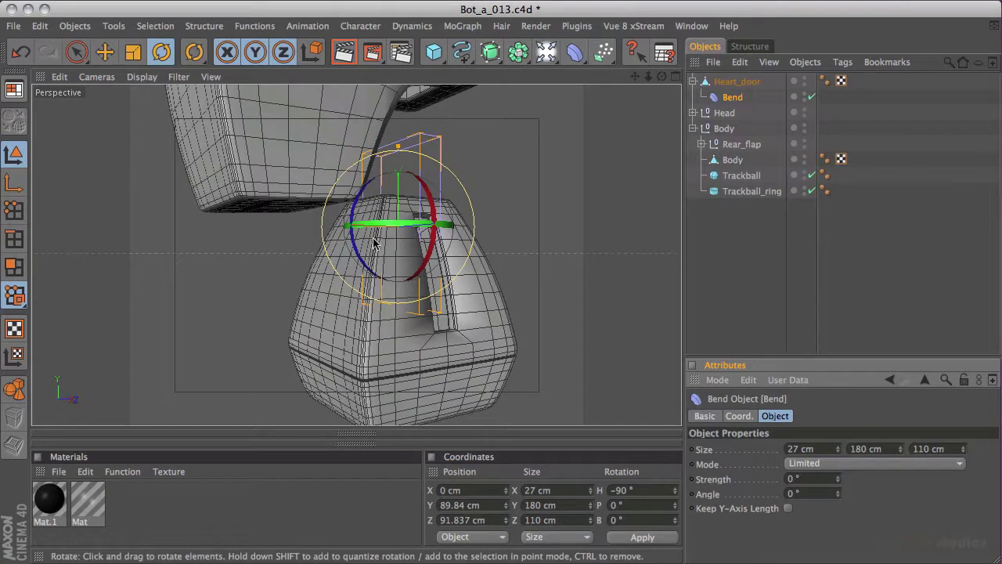
- Move the Bend deformer along the Z axis to about 2.23 cm in the Right view, aligning it with the heart door
left_click_drag(190, 278, 434, 257, "alt")
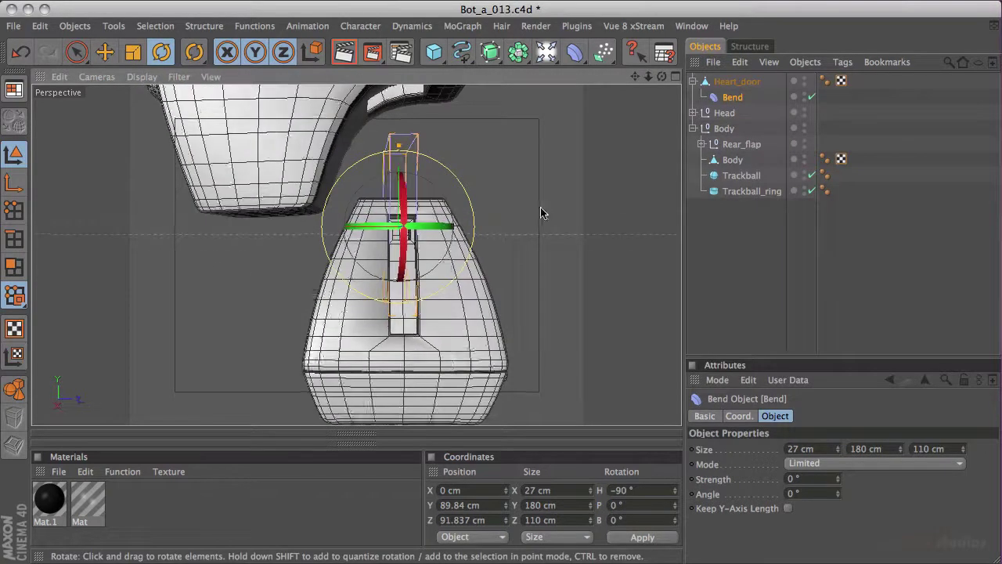
middle_click(543, 205)
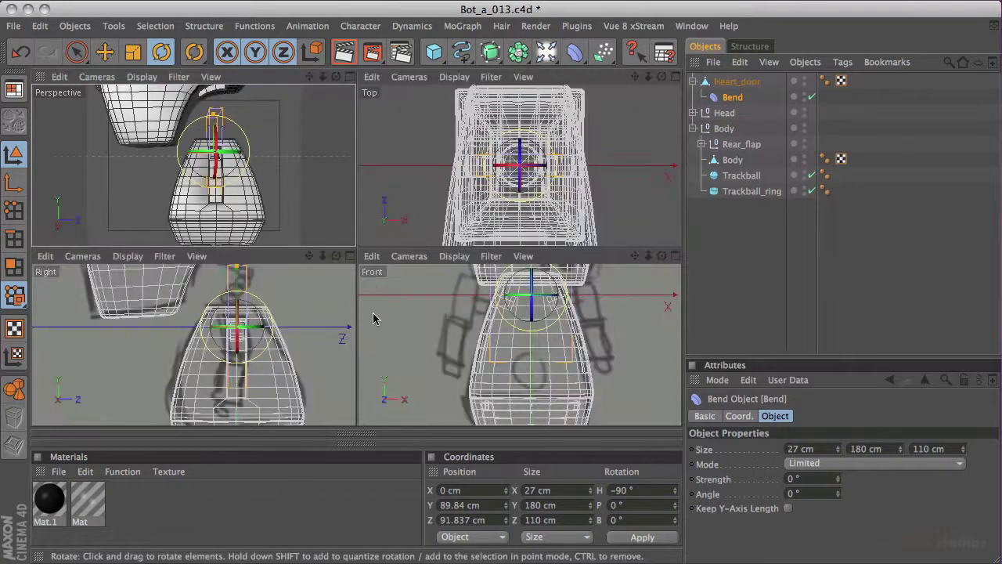
middle_click(329, 333)
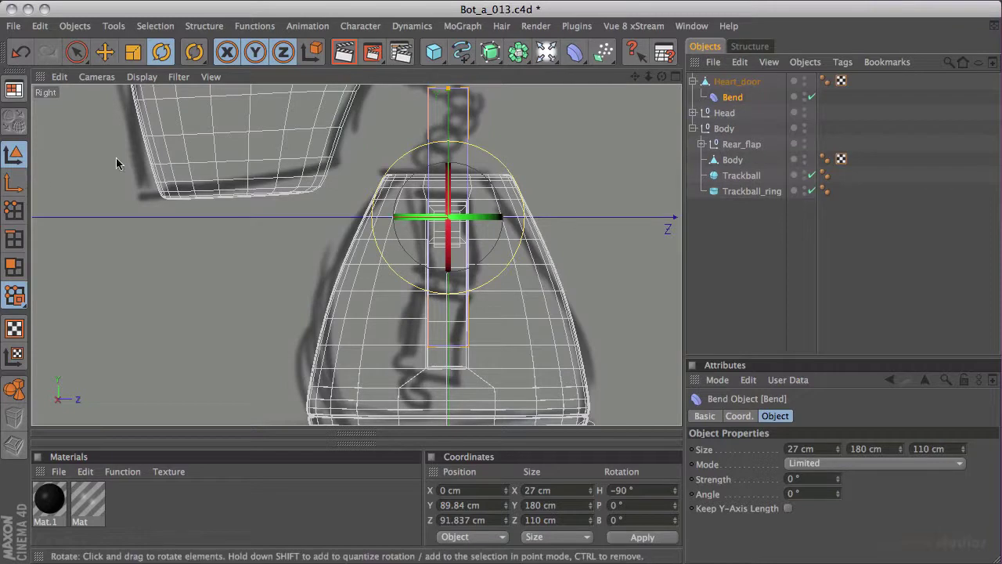
key("e")
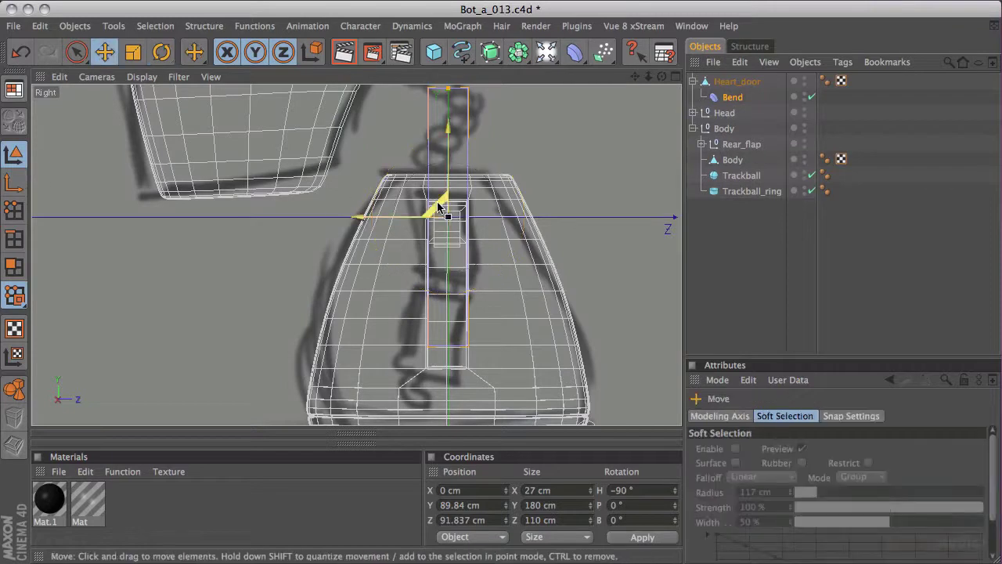
left_click_drag(405, 218, 276, 215)
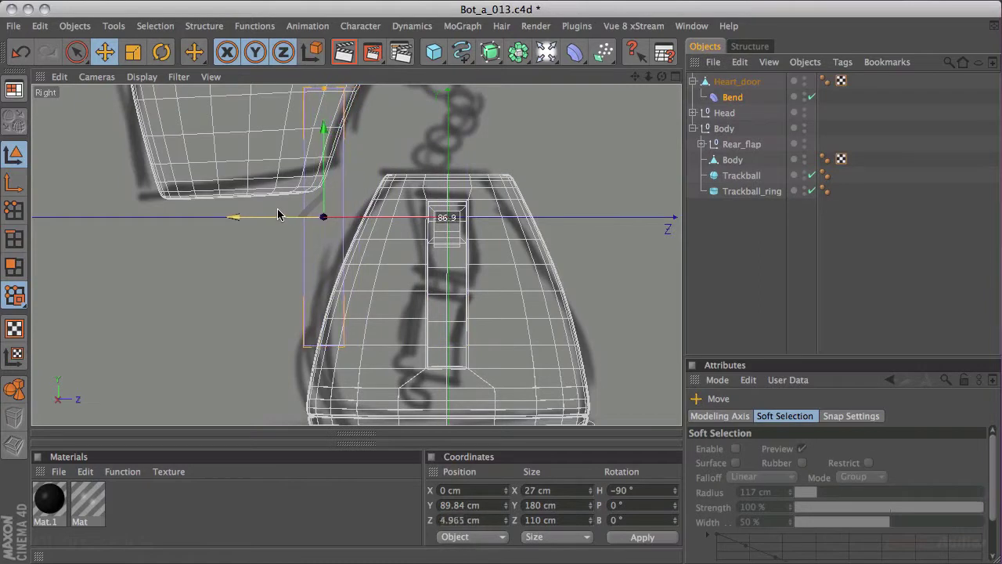
left_click_drag(278, 215, 278, 214)
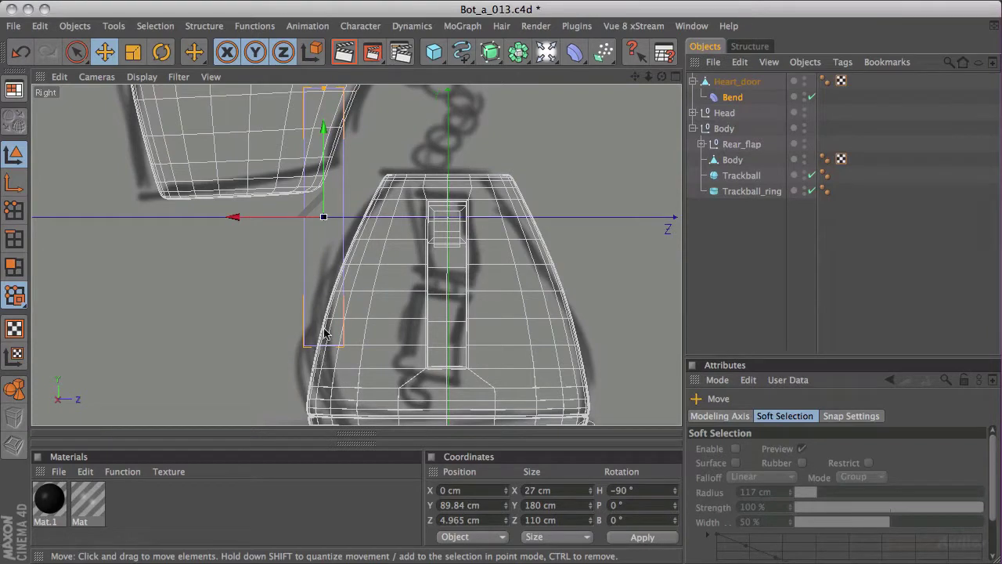
left_click_drag(266, 216, 278, 225)
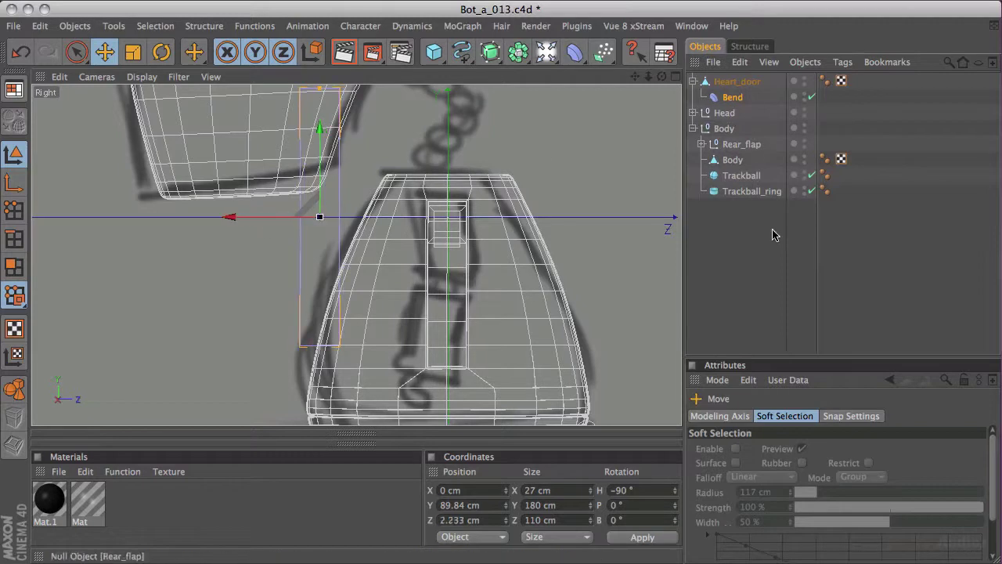
- Raise the Bend strength to 309° and inspect the curled heart door in the Perspective view
left_click(732, 98)
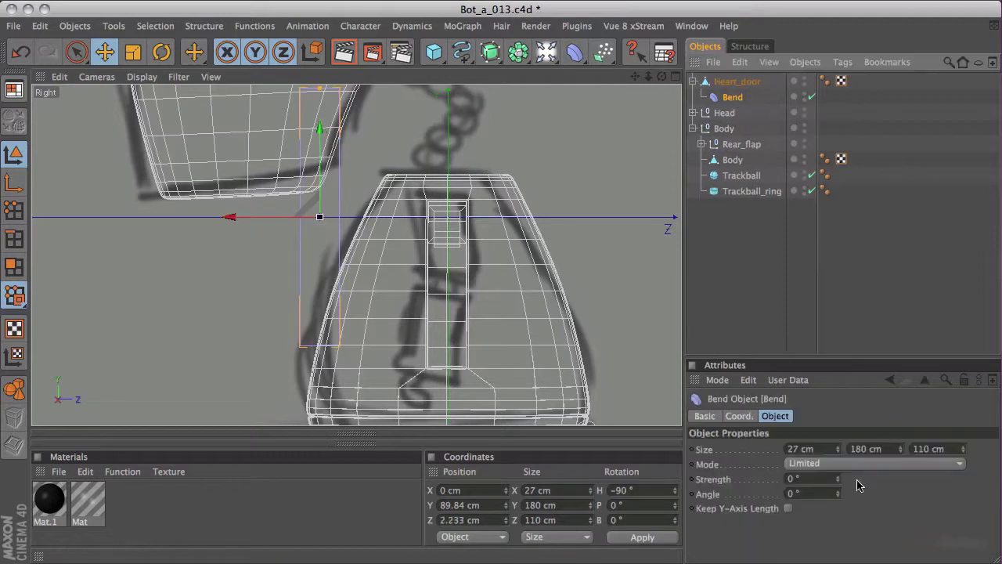
left_click_drag(839, 481, 745, 235)
middle_click(462, 260)
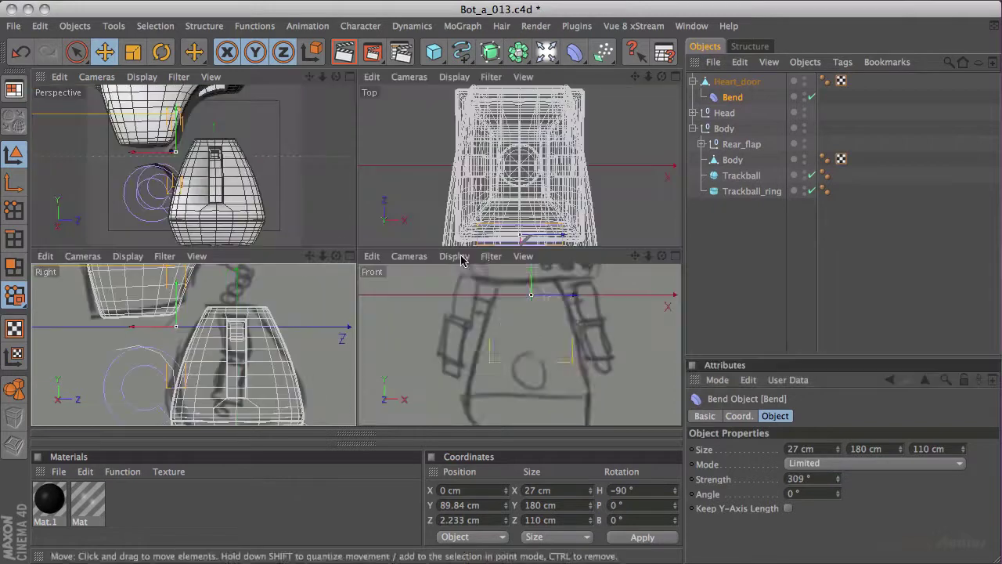
middle_click(308, 207)
left_click_drag(608, 215, 351, 304, "alt")
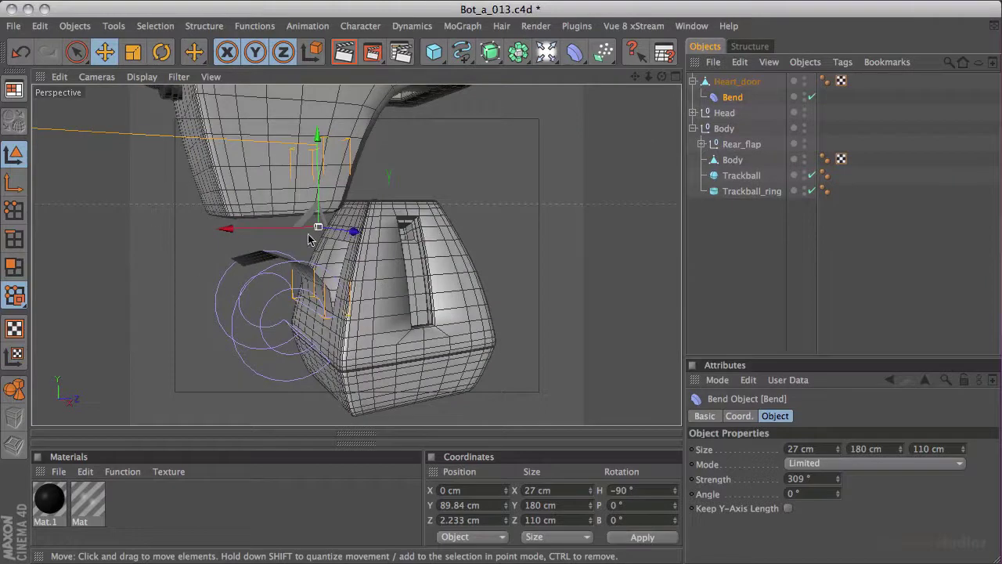
left_click_drag(570, 224, 521, 217, "alt")
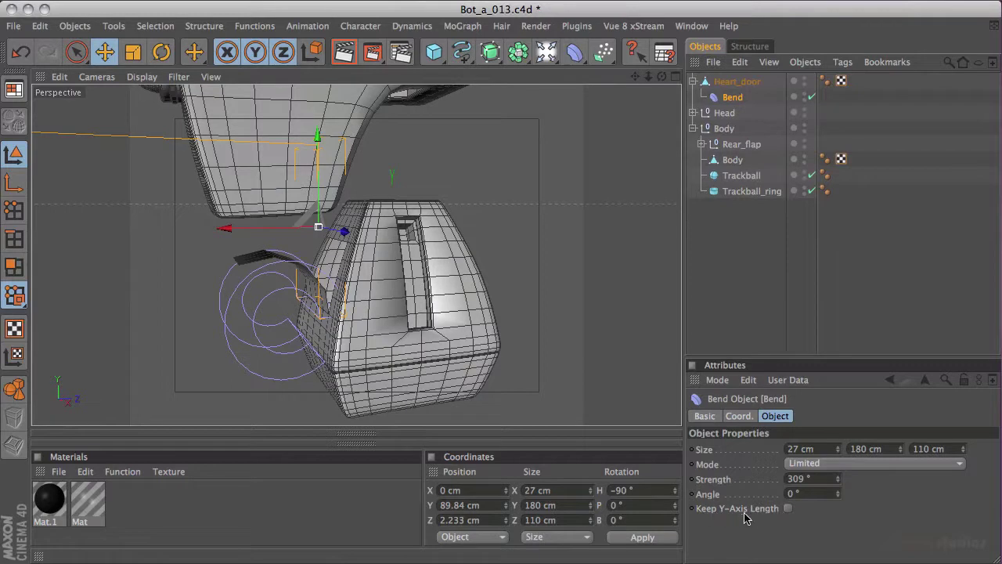
- Enable Keep Y-Axis Length on the Bend deformer and increase its strength to about 648°
left_click(788, 509)
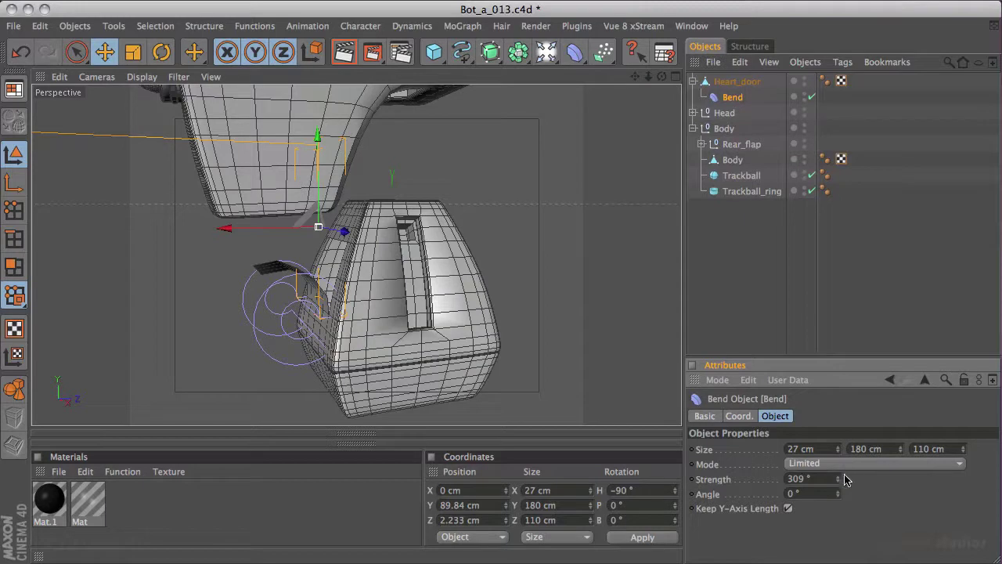
left_click_drag(837, 486, 828, 196)
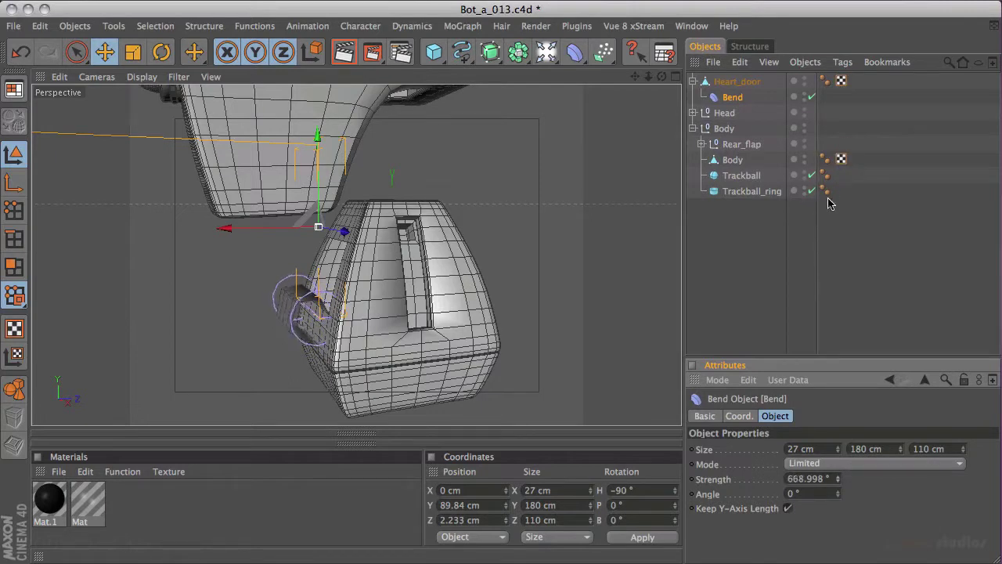
left_click_drag(291, 309, 442, 220, "alt")
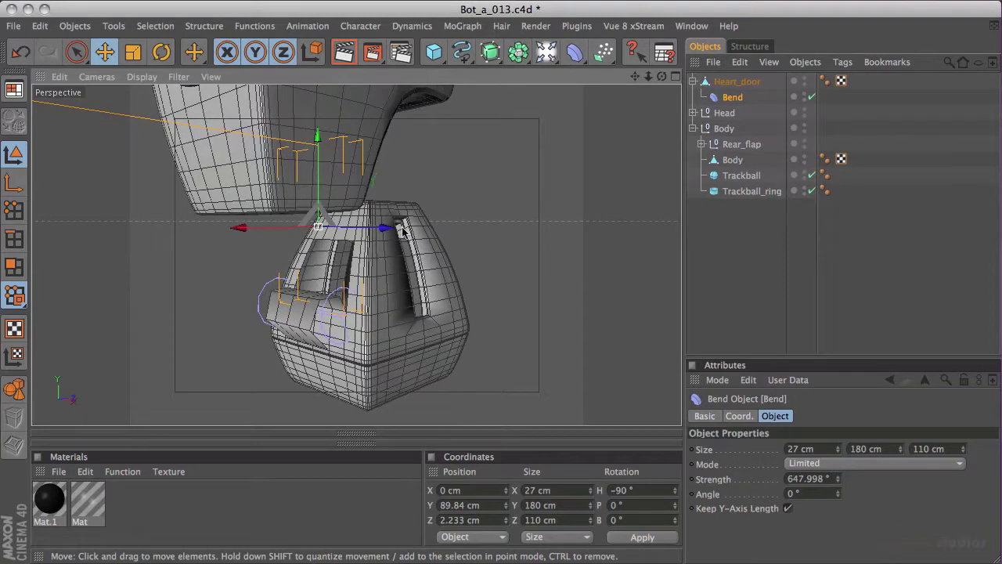
left_click_drag(501, 181, 558, 198, "alt")
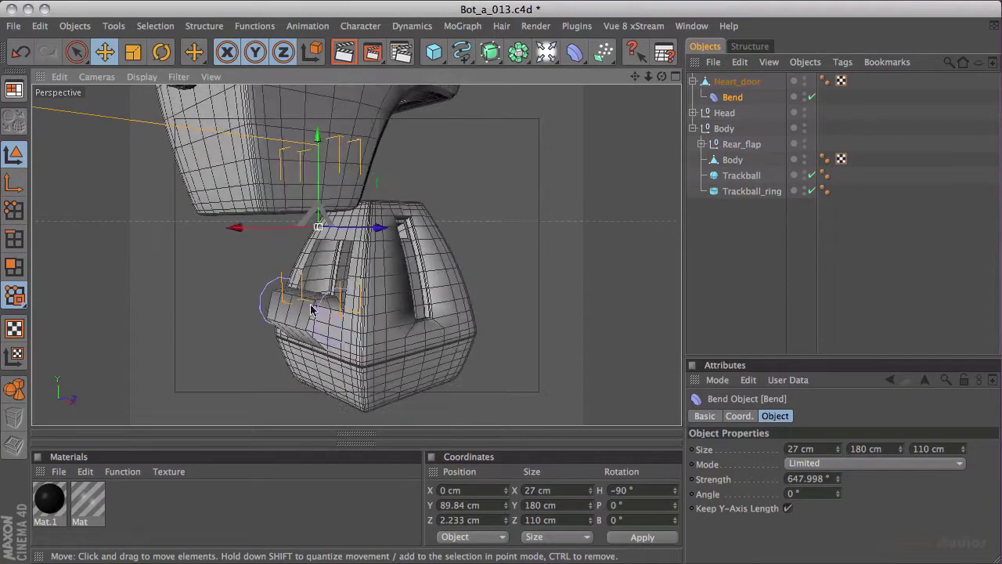
- Disable the Bend deformer and select Heart_door, viewing the closed door close up
left_click(811, 98)
left_click(736, 81)
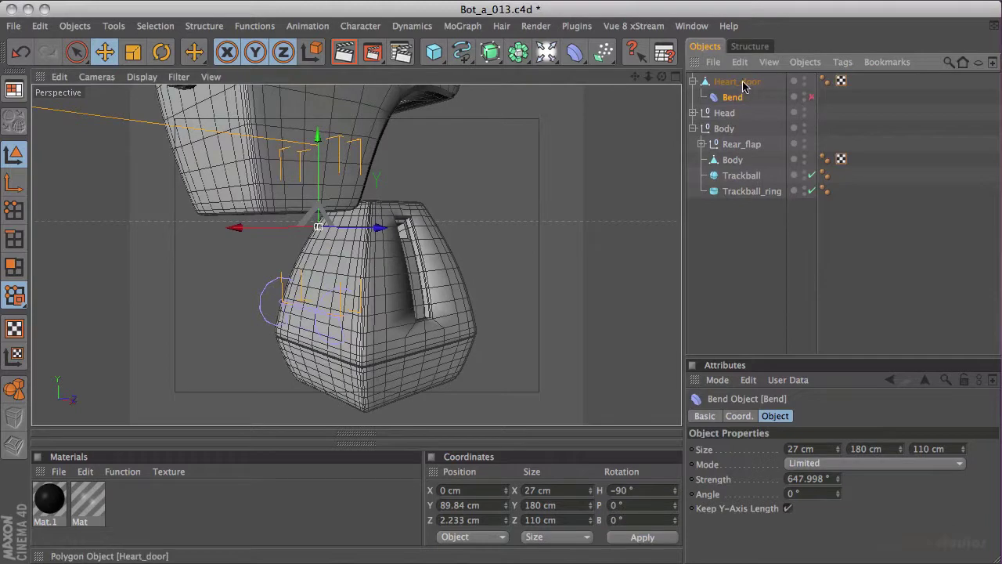
left_click_drag(539, 204, 467, 172, "alt")
right_click_drag(439, 195, 385, 185, "alt")
middle_click_drag(371, 211, 422, 194, "alt")
left_click_drag(421, 193, 457, 152, "alt")
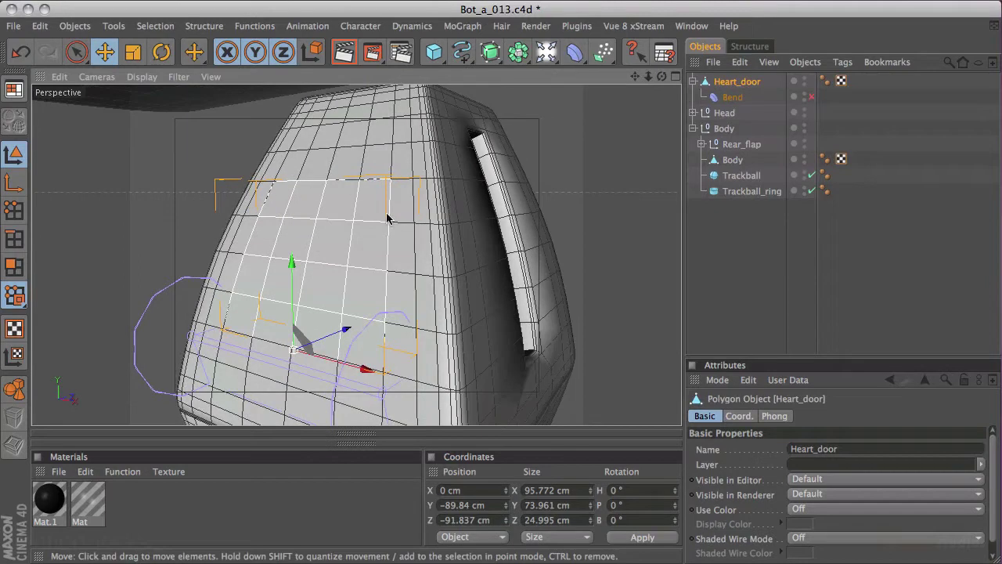
- Subdivide the heart door's polygon rows with extra horizontal cuts, using the Knife in Loop mode
left_click(14, 267)
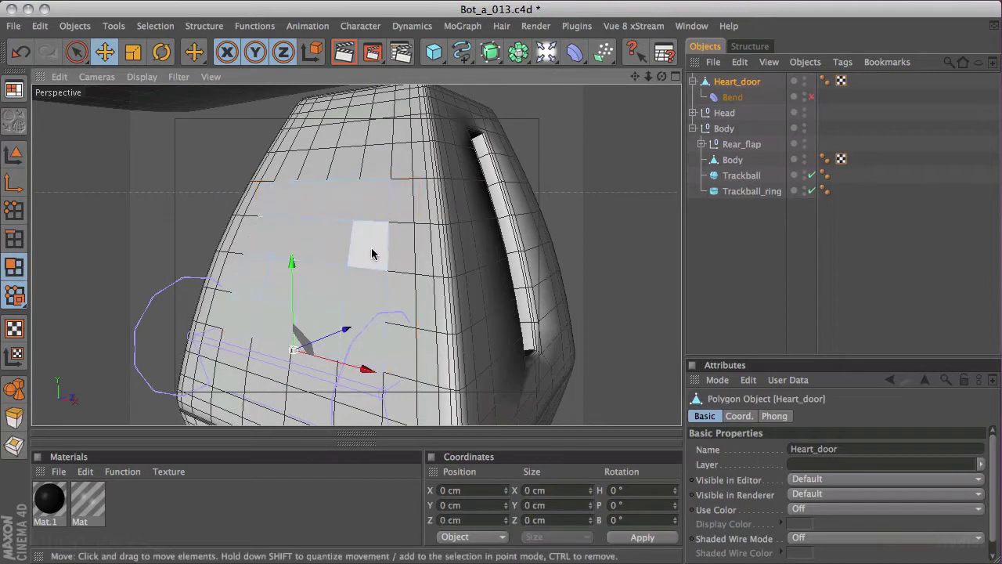
key("k")
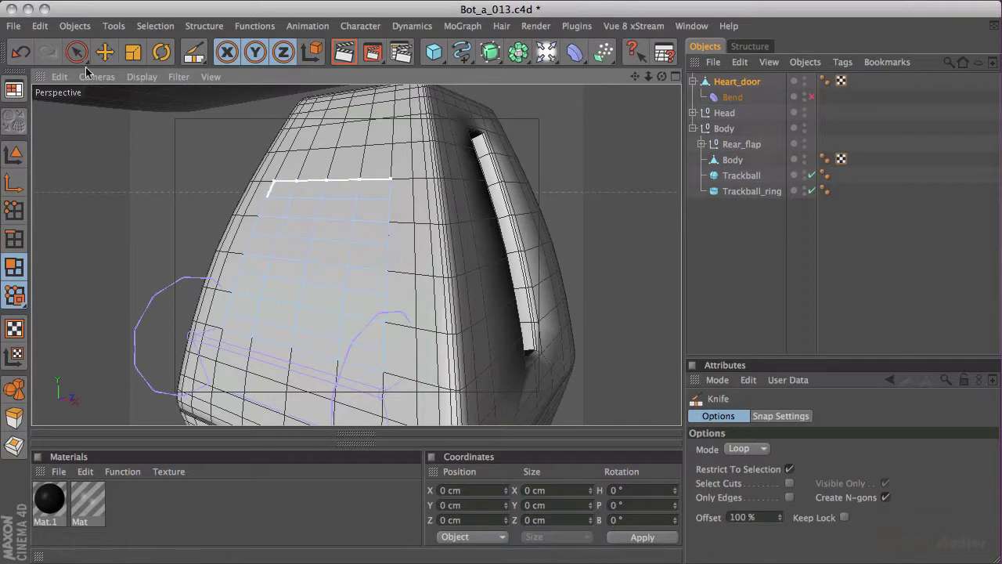
key("space")
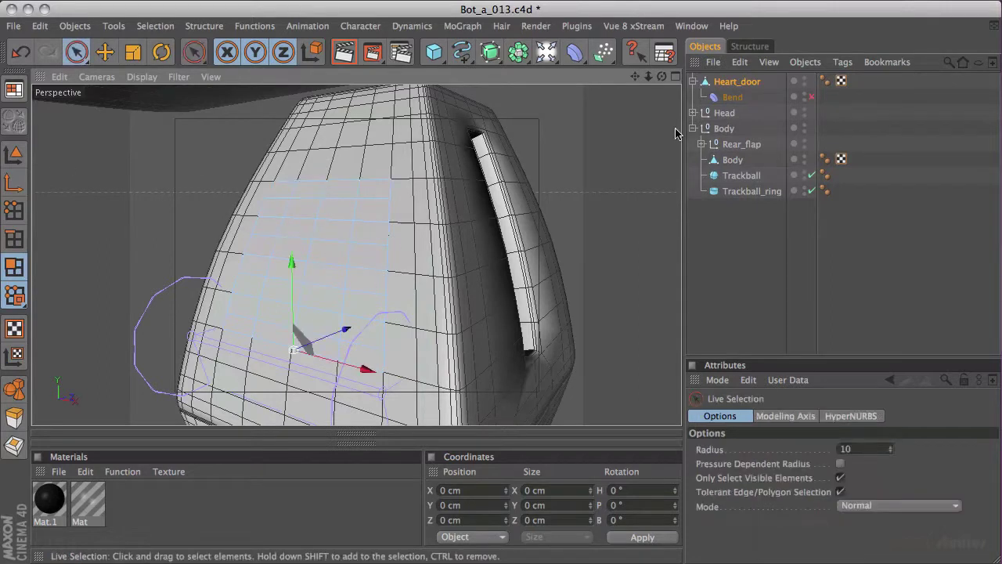
- Re-enable the Bend deformer, test the door's curl at about 341° Strength, and reset the Strength to 0°
left_click(811, 97)
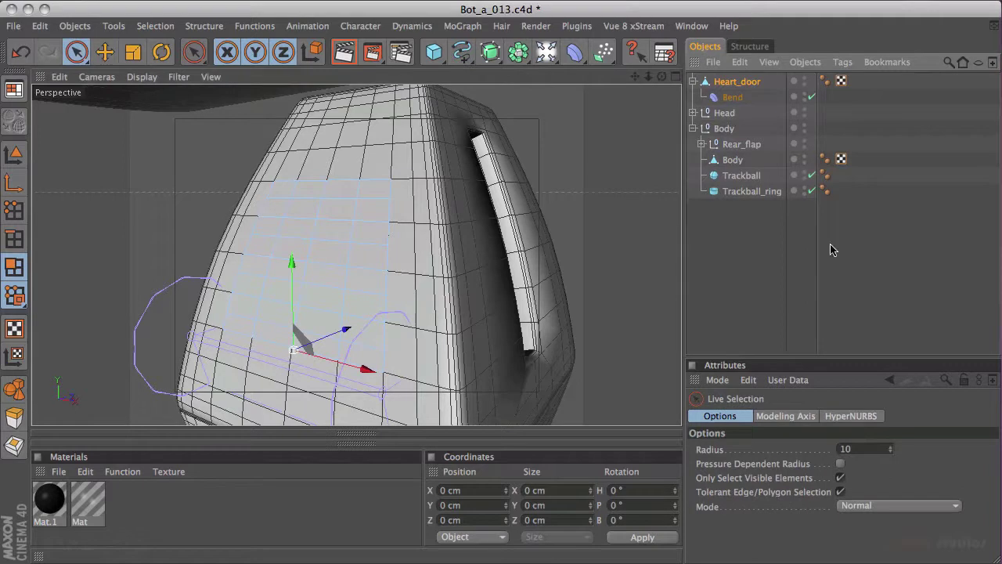
left_click(733, 97)
left_click_drag(838, 481, 778, 497)
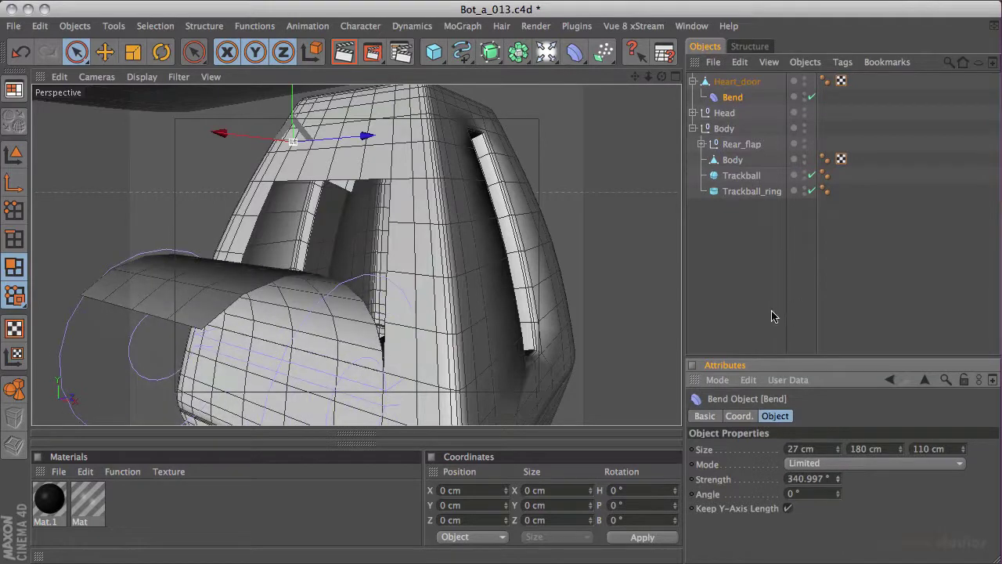
double_click(826, 478)
type("0")
key("Return")
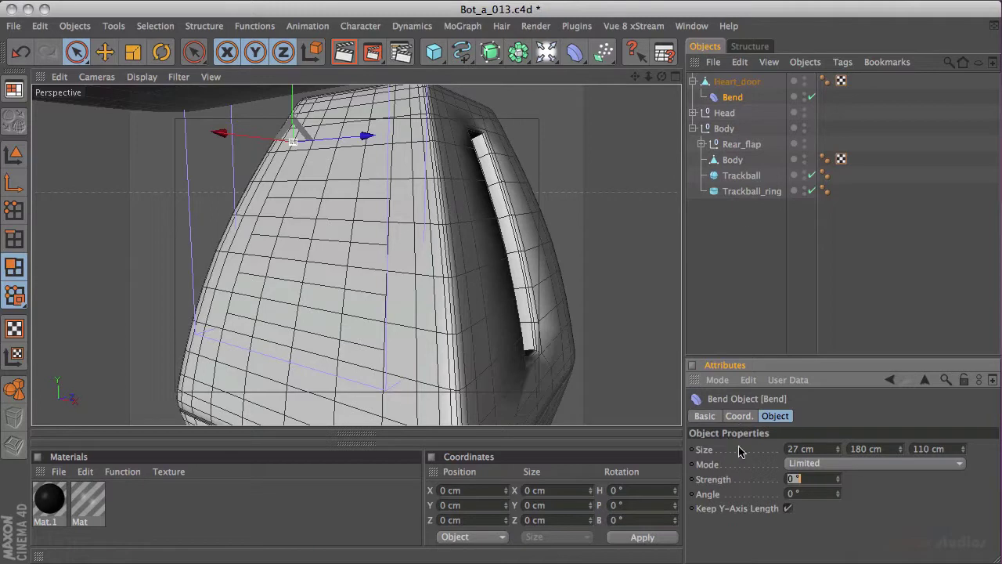
- Add the Bend deformer's Strength parameter to the Perspective viewport's HUD
left_click(732, 98)
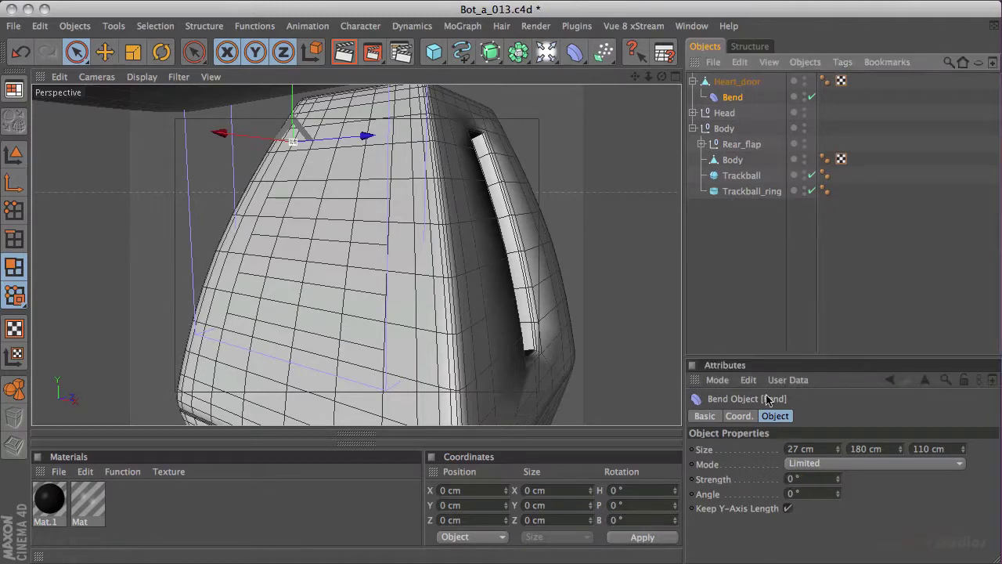
right_click(715, 485)
mouse_move(721, 490)
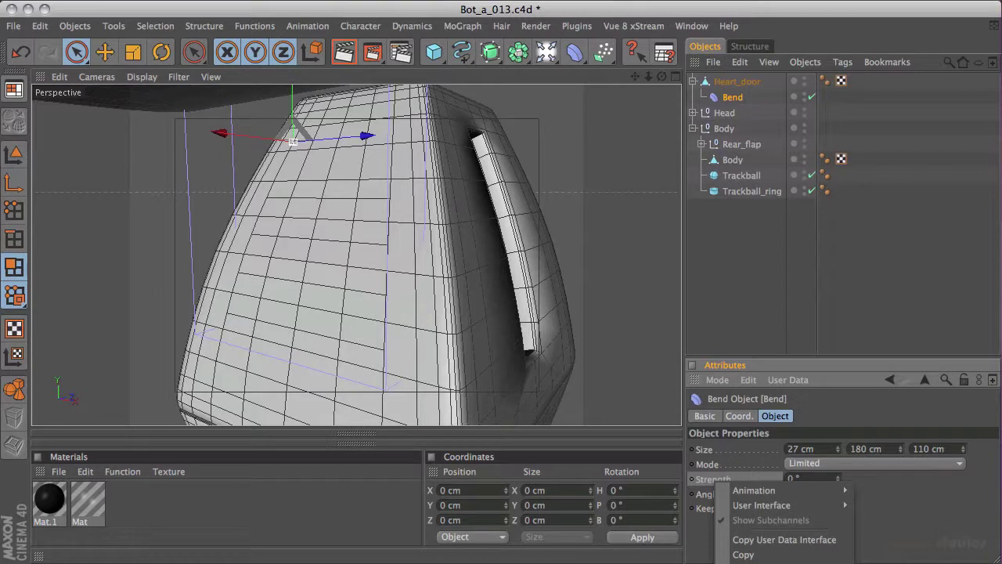
left_click(748, 563)
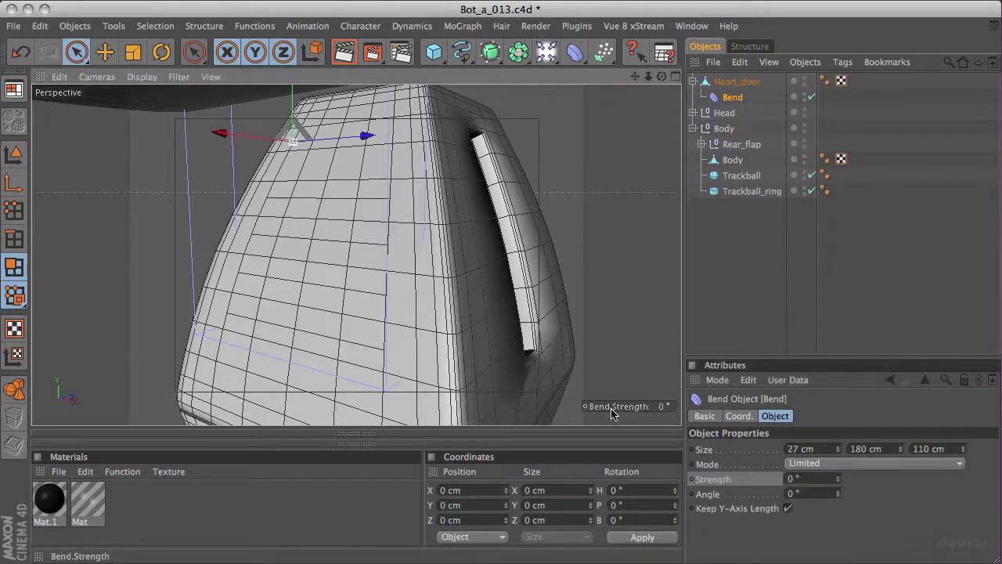
- Rename the Bend deformer as Heart_opener
double_click(733, 97)
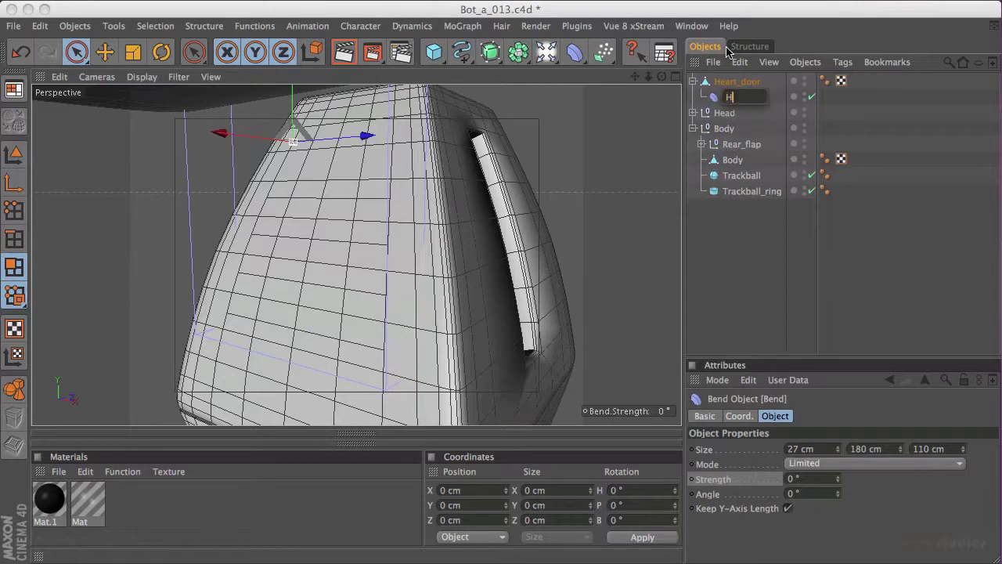
type("Heart_op")
type("ener")
key("Return")
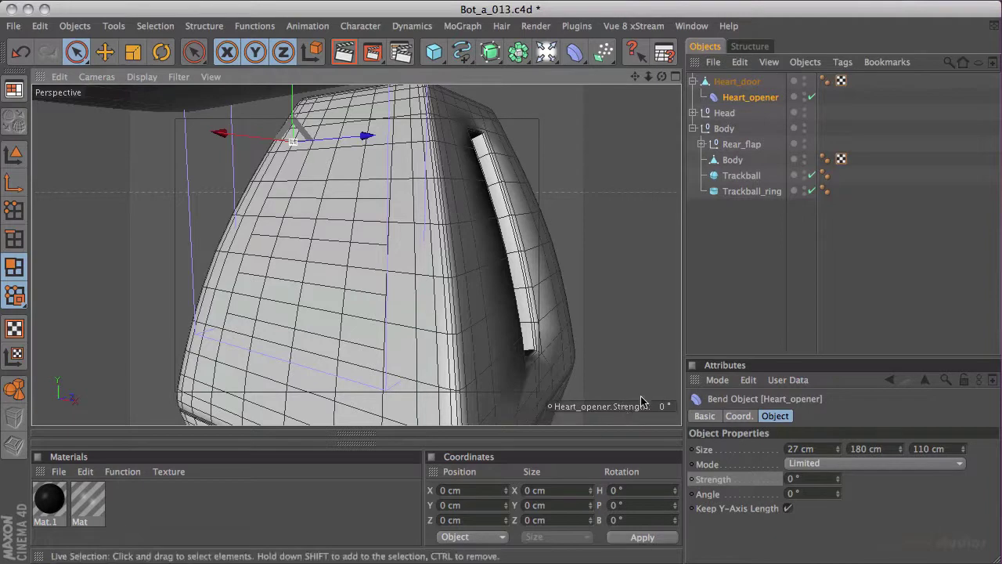
- Set the Heart_opener Strength HUD element to show when its parent is active (Parent Active)
right_click(619, 409)
mouse_move(636, 416)
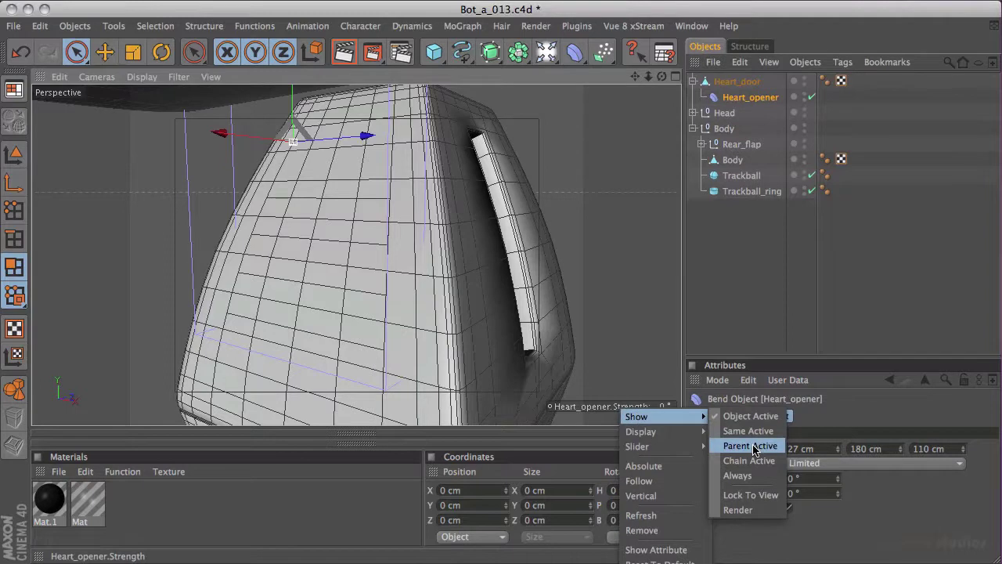
left_click(750, 445)
- Display the object icon on the Heart_opener Strength HUD element and enlarge it
right_click(631, 408)
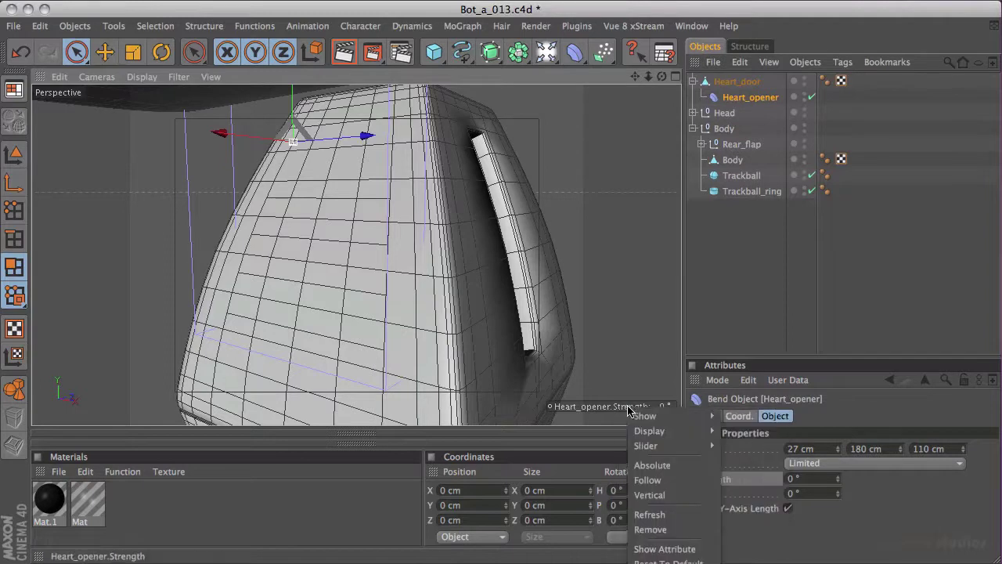
mouse_move(649, 432)
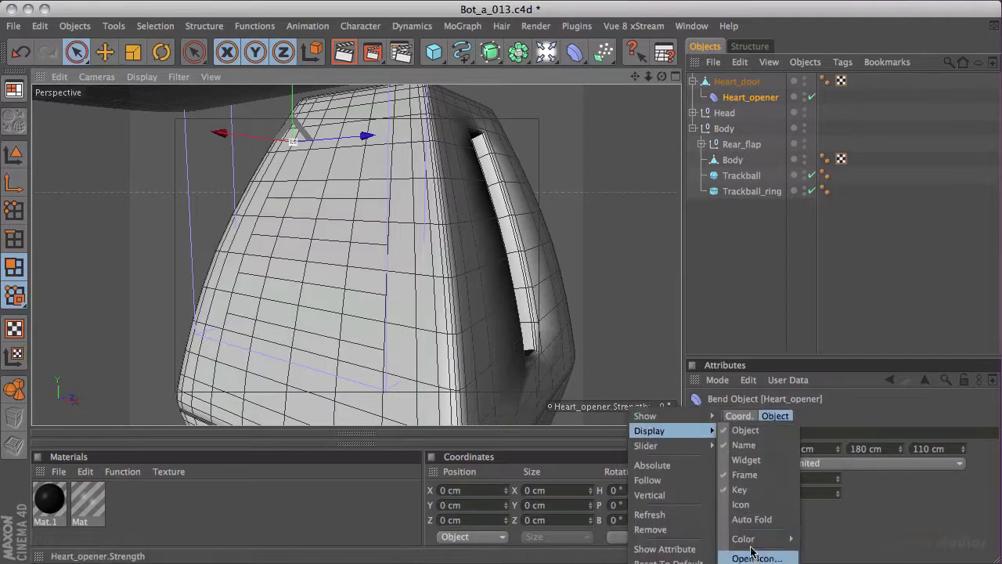
left_click(748, 506)
right_click(640, 408)
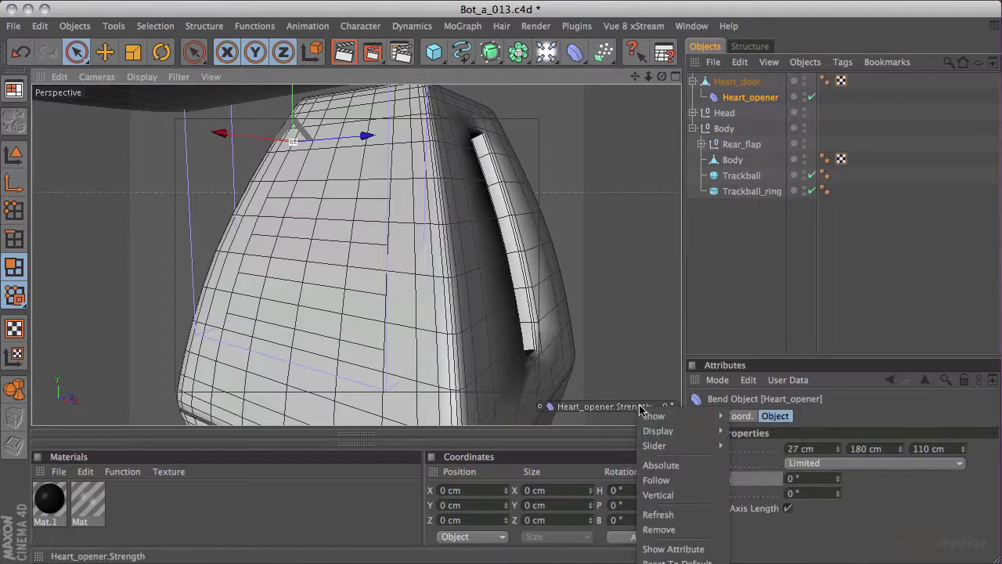
mouse_move(666, 431)
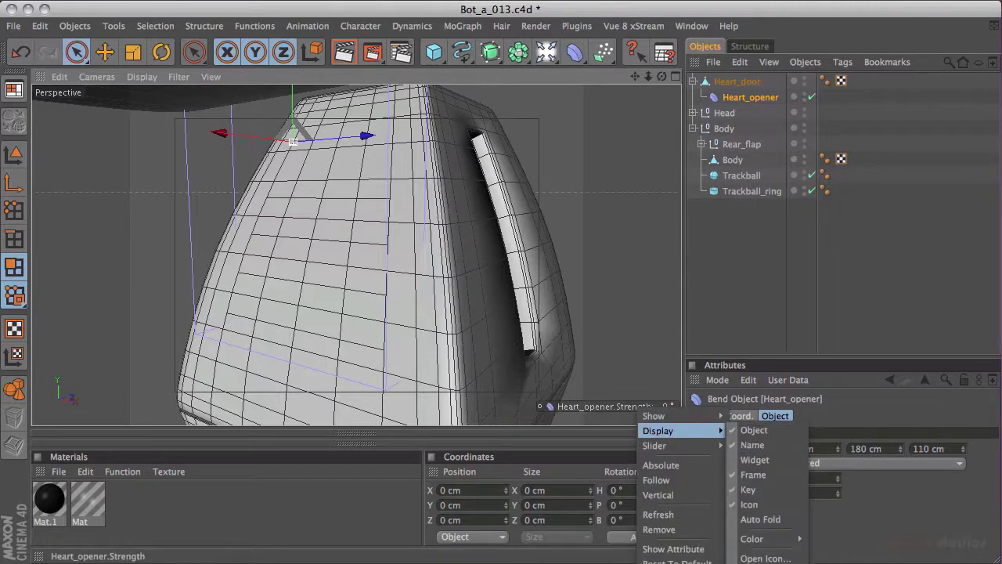
left_click(764, 563)
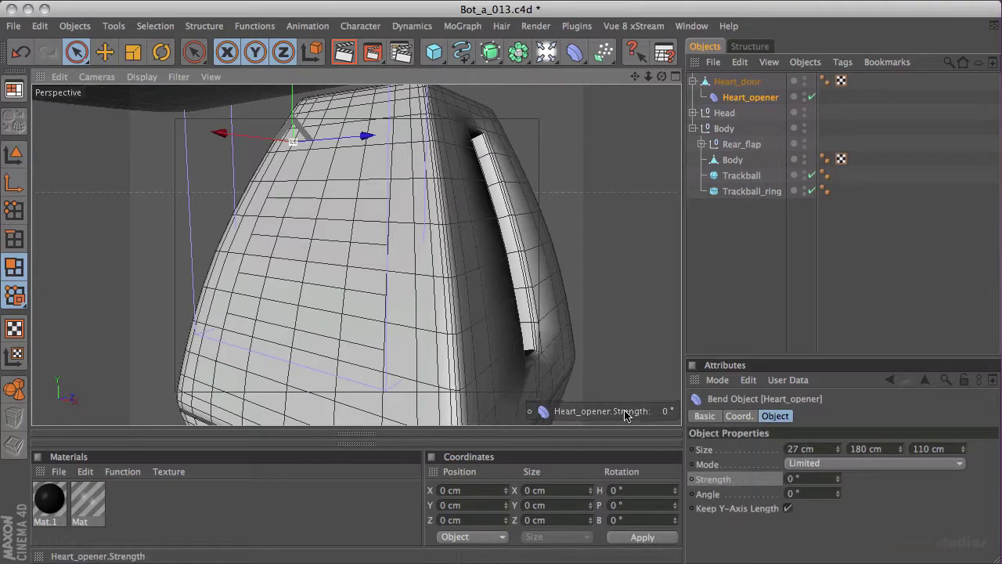
- Test the heart door's opening with the HUD Strength control to about -133°, and reset it to 0°
left_click_drag(665, 415, 666, 394)
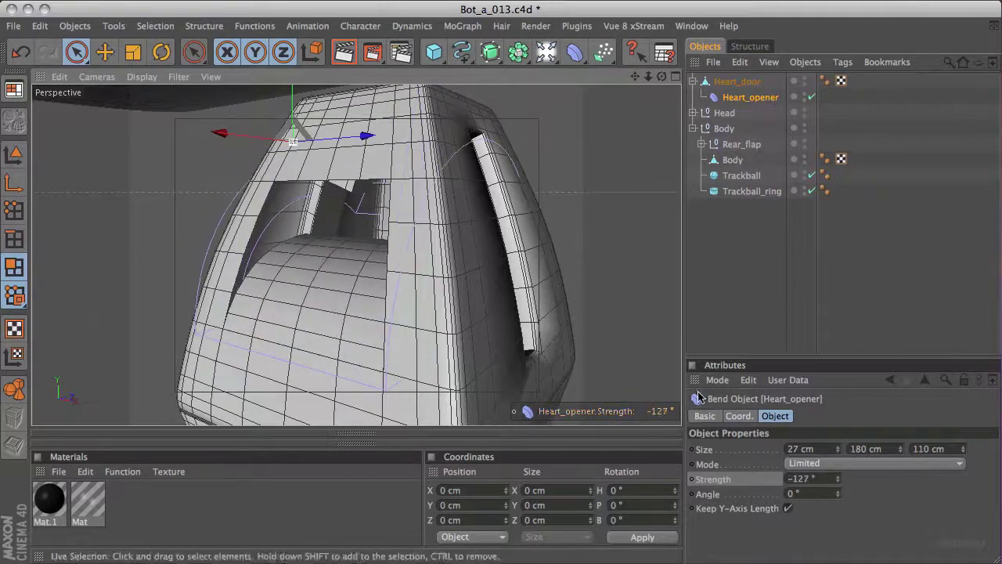
double_click(660, 414)
type("0")
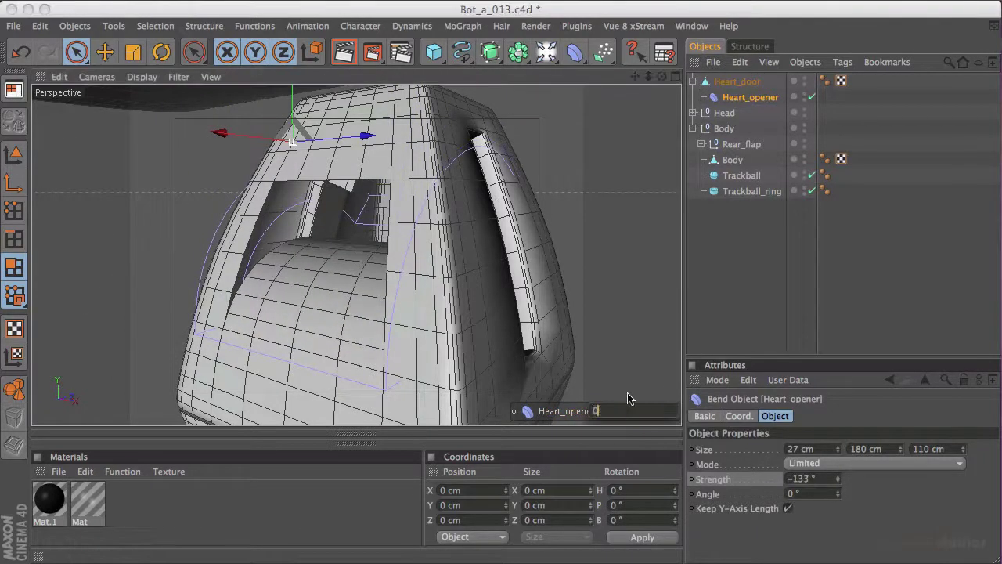
key("Return")
- Save the scene as a new incremental version
left_click(14, 26)
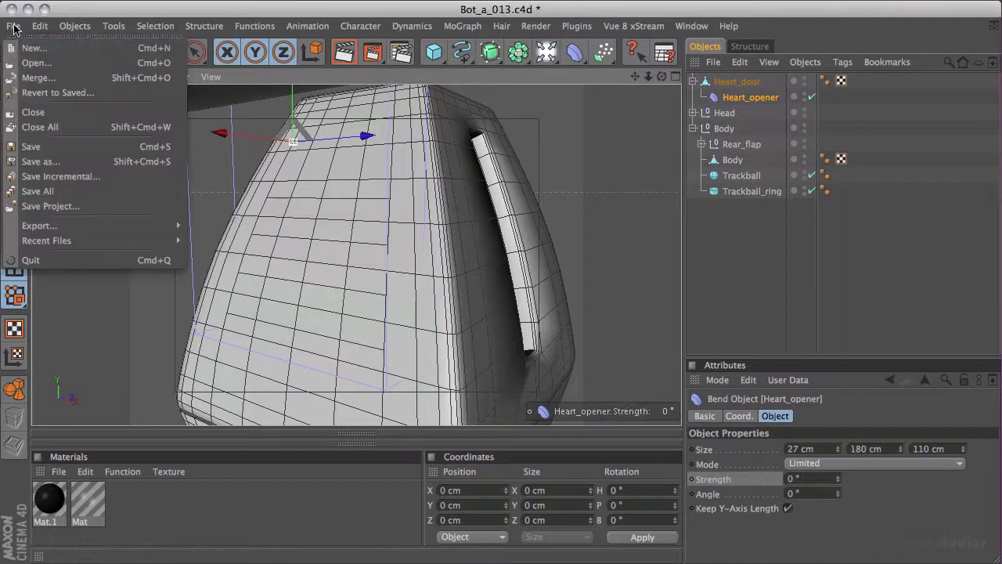
left_click(58, 177)
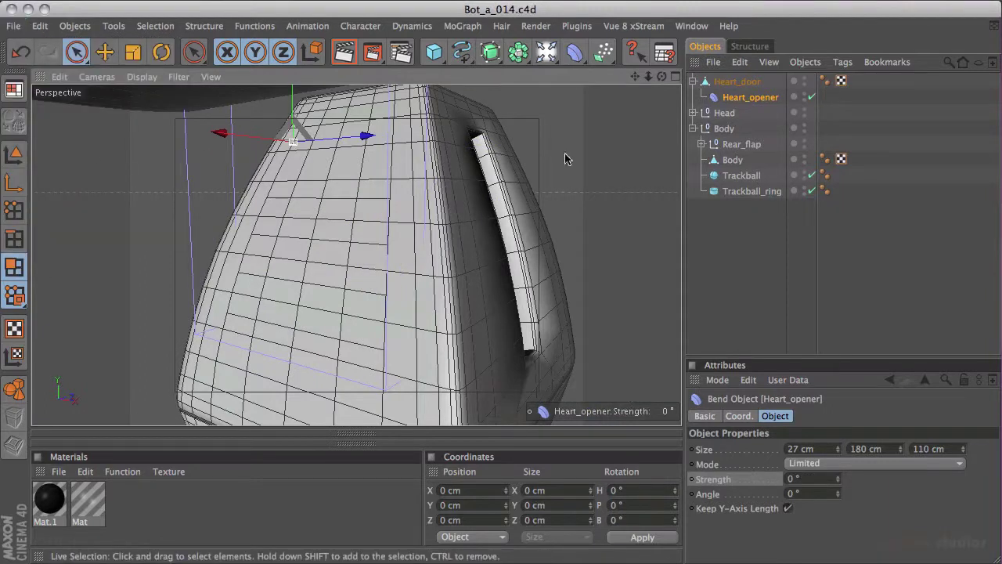
- Nest Heart_door inside the top-level Body null, clear the selection, and leave the Body hierarchy expanded
left_click(693, 81)
left_click(693, 113)
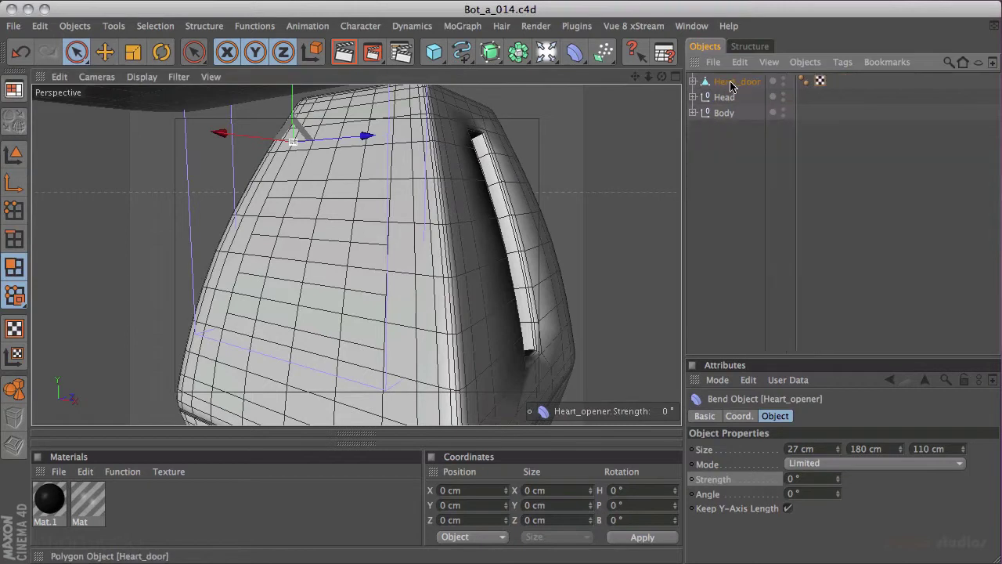
left_click_drag(726, 84, 730, 115)
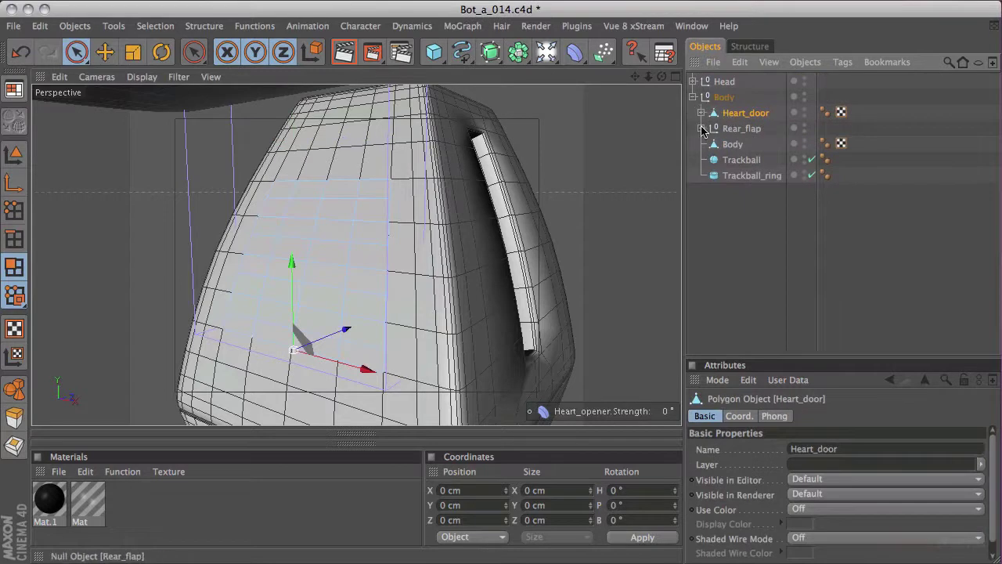
left_click(692, 98)
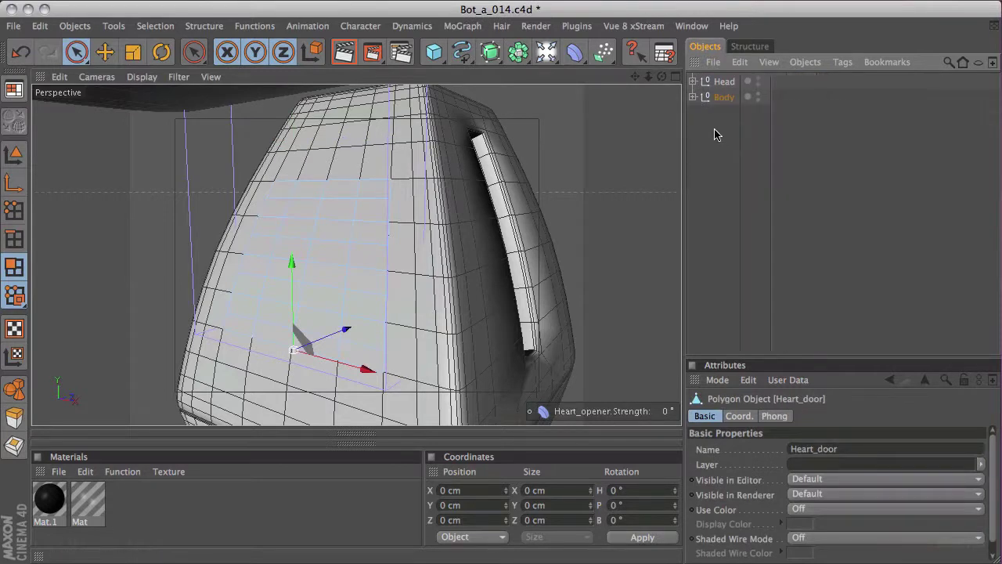
left_click(713, 137)
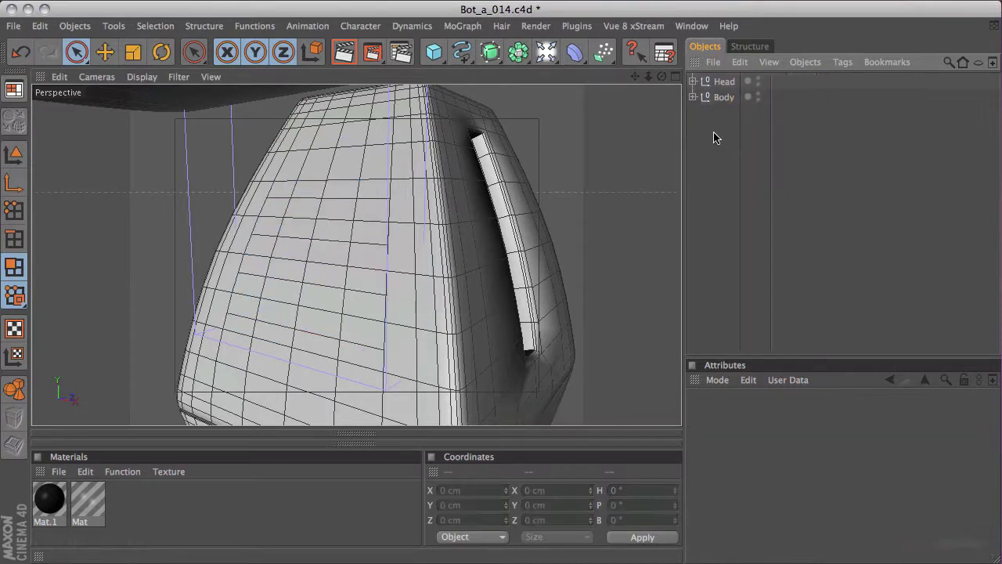
left_click(693, 98)
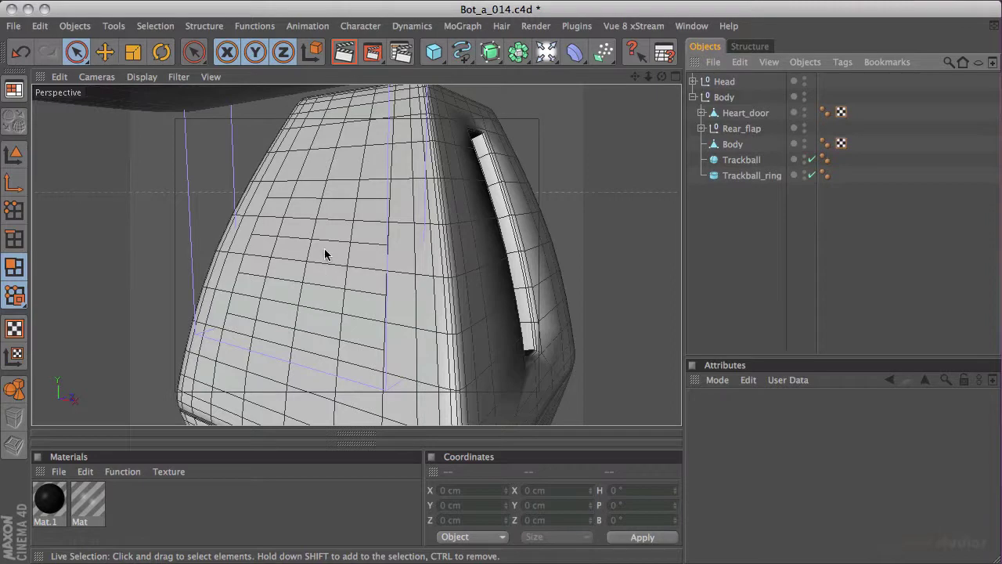
- Hide Heart_door in the editor view and examine the door opening and the cavity inside the body
left_click_drag(324, 248, 401, 277, "alt")
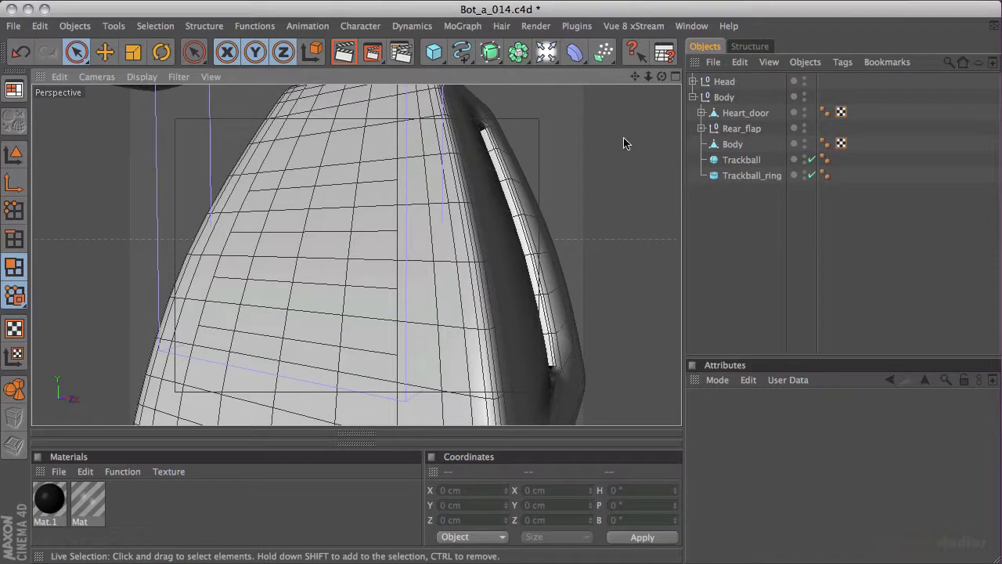
left_click(805, 115)
left_click(805, 114)
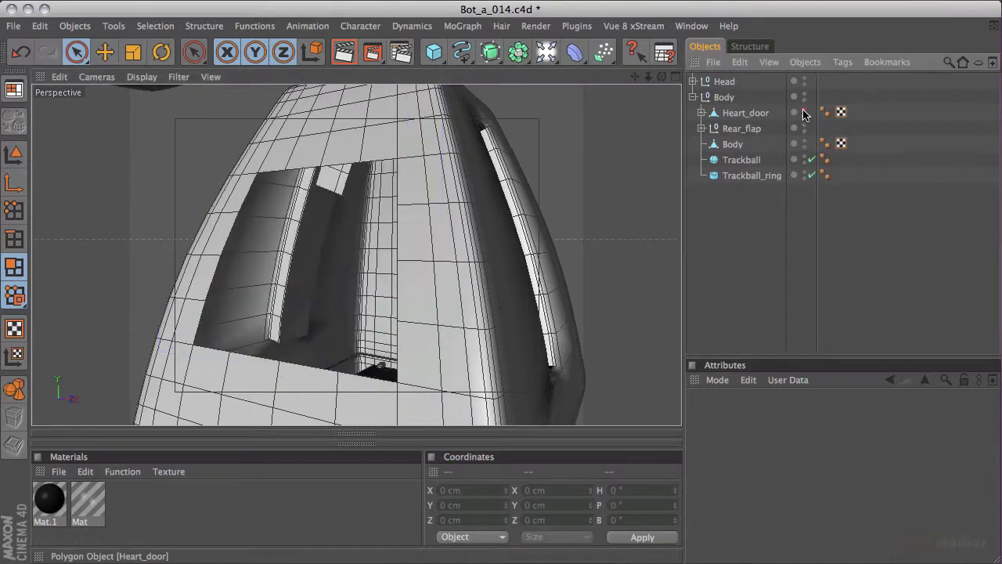
left_click_drag(664, 126, 429, 377, "alt")
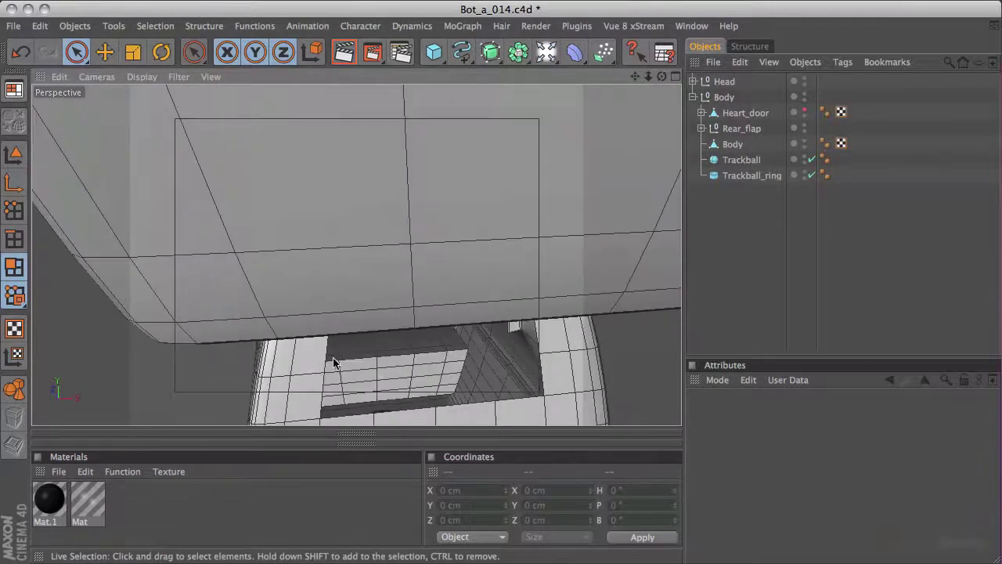
left_click_drag(409, 324, 481, 241, "alt")
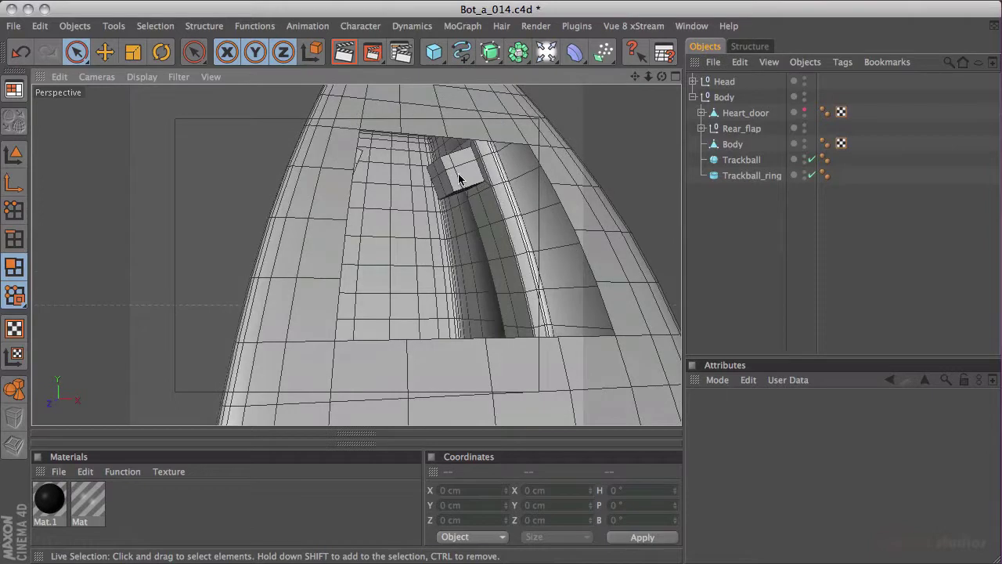
left_click_drag(378, 218, 327, 331, "alt")
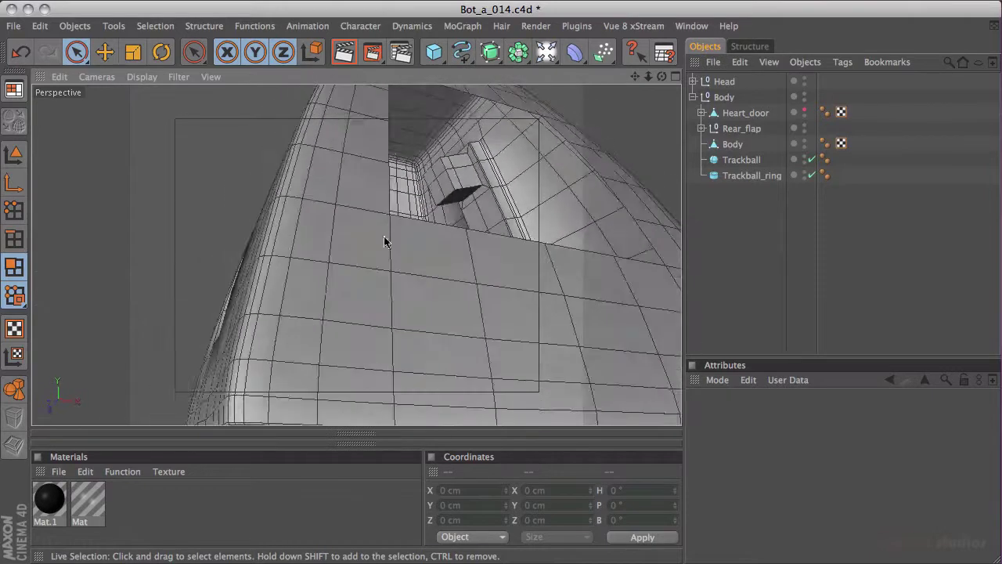
left_click_drag(449, 131, 408, 112, "alt")
left_click_drag(384, 321, 307, 312, "alt")
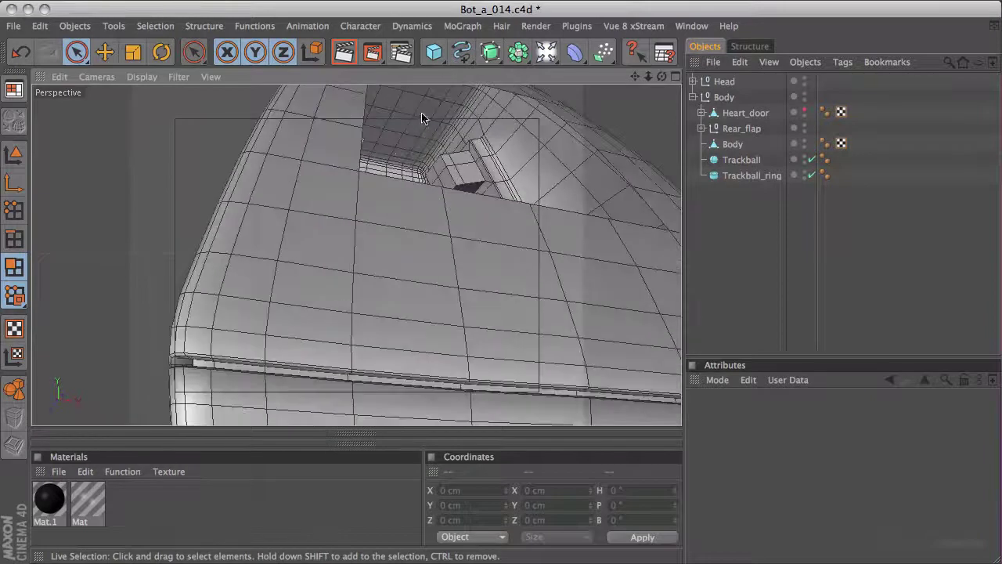
left_click_drag(417, 171, 449, 195, "alt")
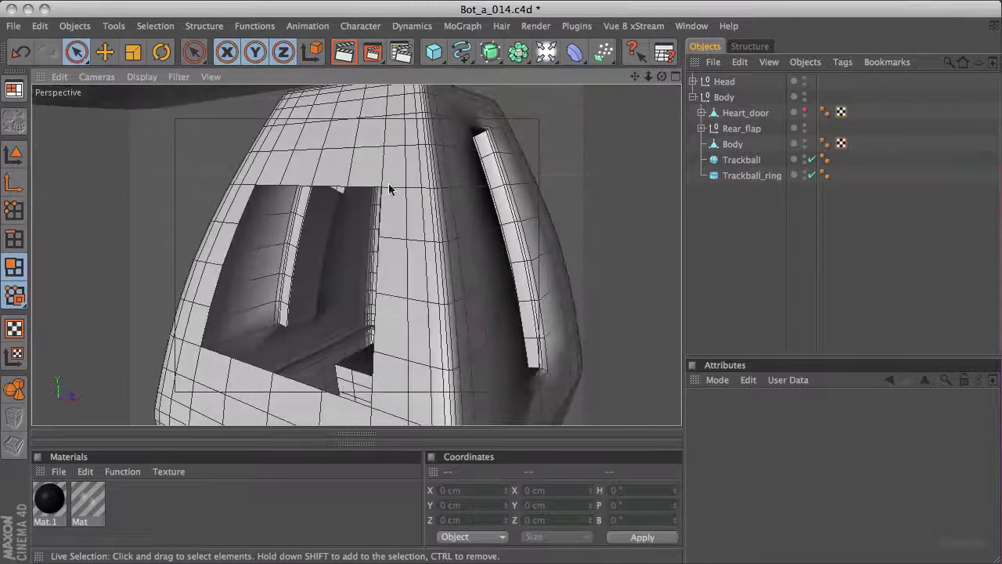
- Clear the old edge selection on the Body mesh and select the door opening's border edges with Outline Selection
left_click(14, 238)
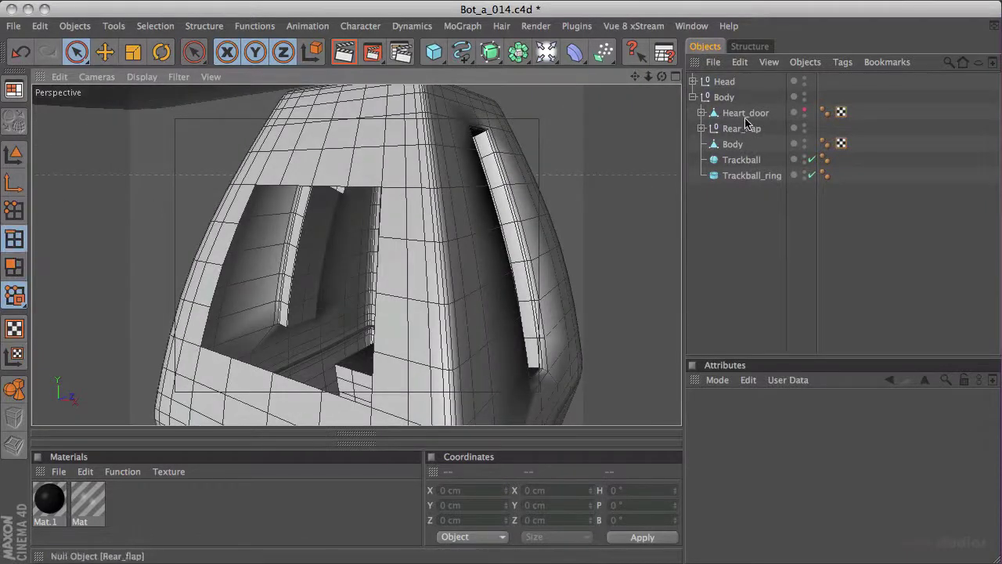
left_click(740, 145)
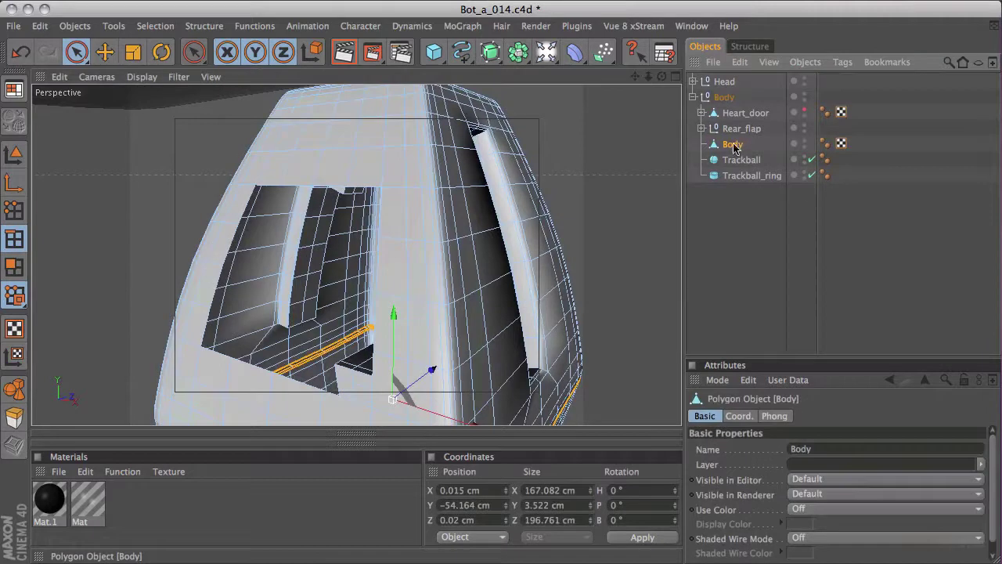
left_click(599, 188)
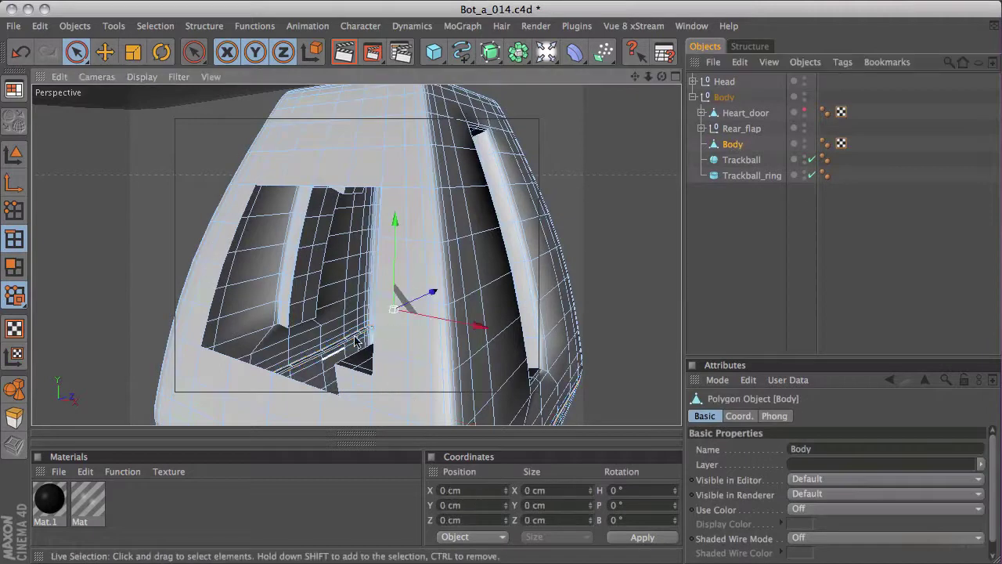
left_click_drag(565, 164, 527, 206, "alt")
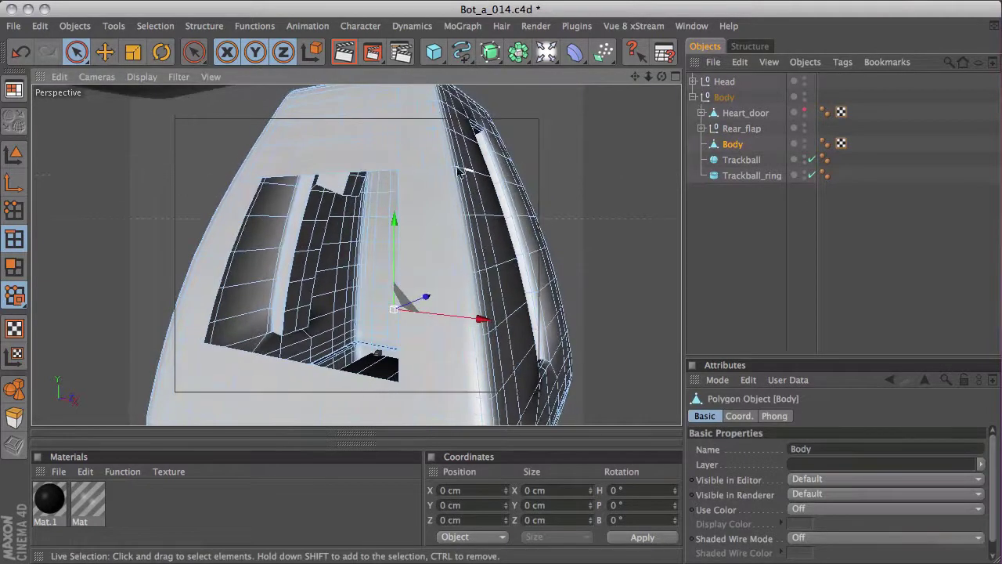
key("v")
mouse_move(436, 270)
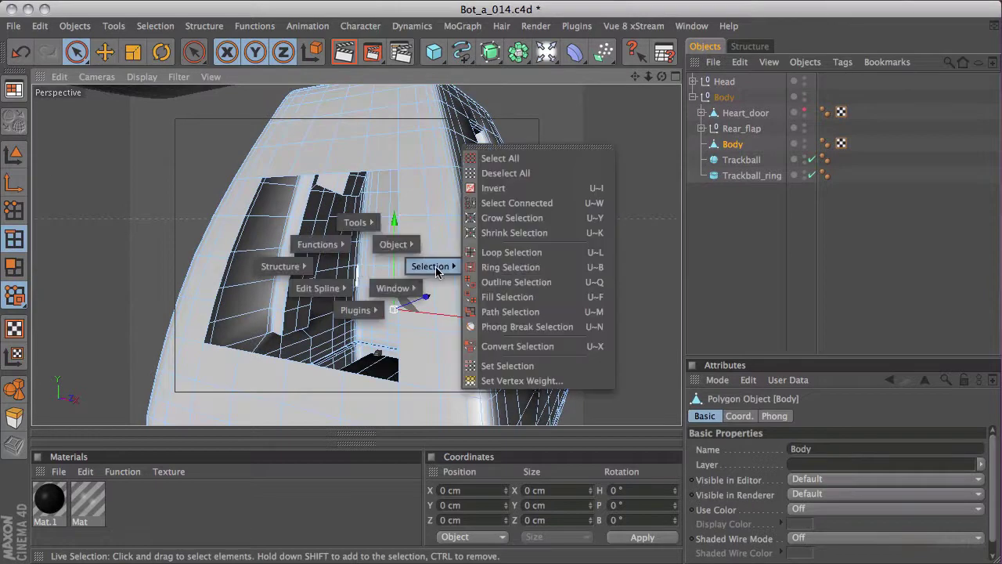
left_click(502, 287)
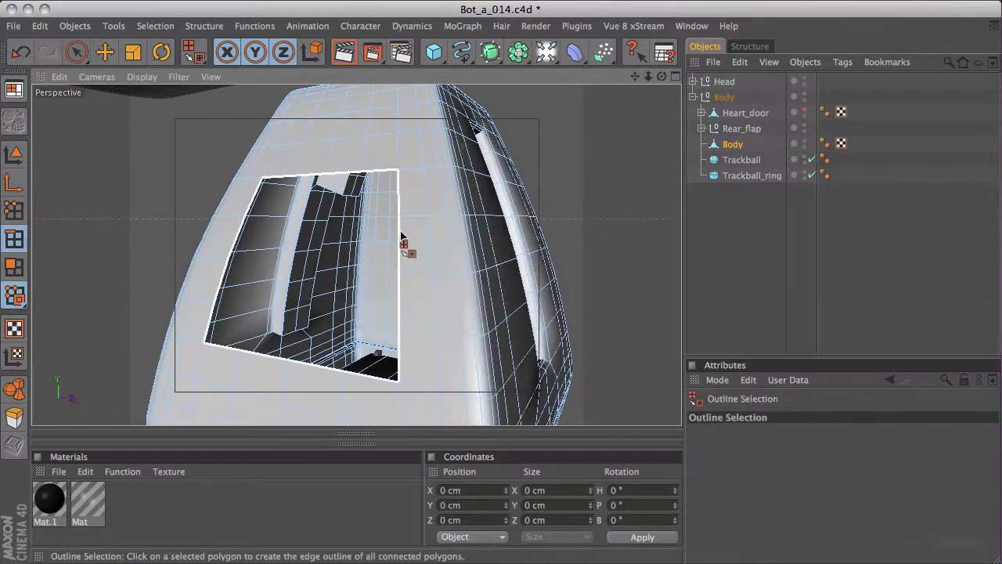
left_click(401, 236)
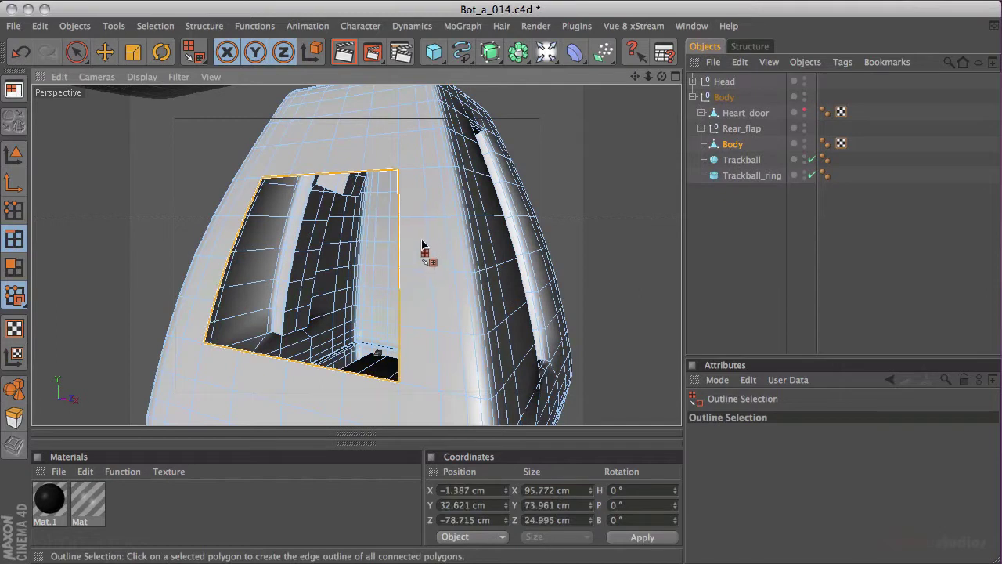
- Extrude the door opening's border edges inward with an offset of about 1.28 cm to form a narrow rim
key("i")
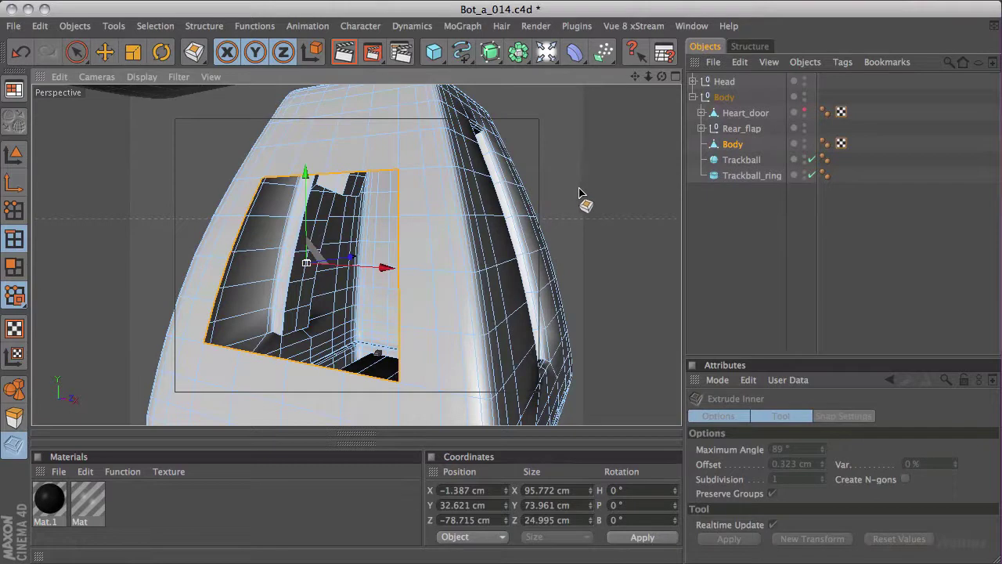
key("d")
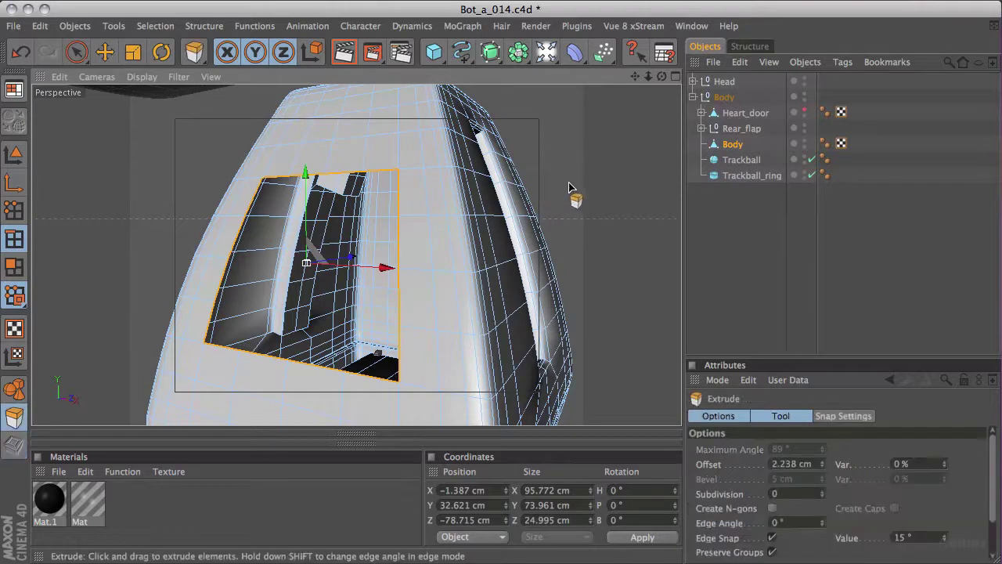
mouse_move(593, 179)
left_mouse_down()
mouse_move(585, 182)
mouse_move(603, 177)
left_mouse_up()
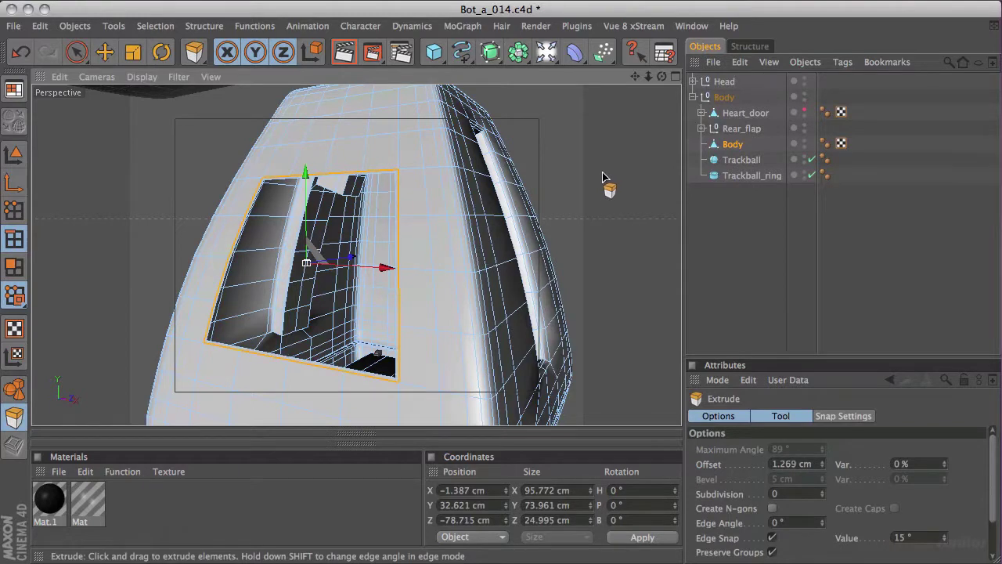
left_click_drag(602, 173, 599, 177)
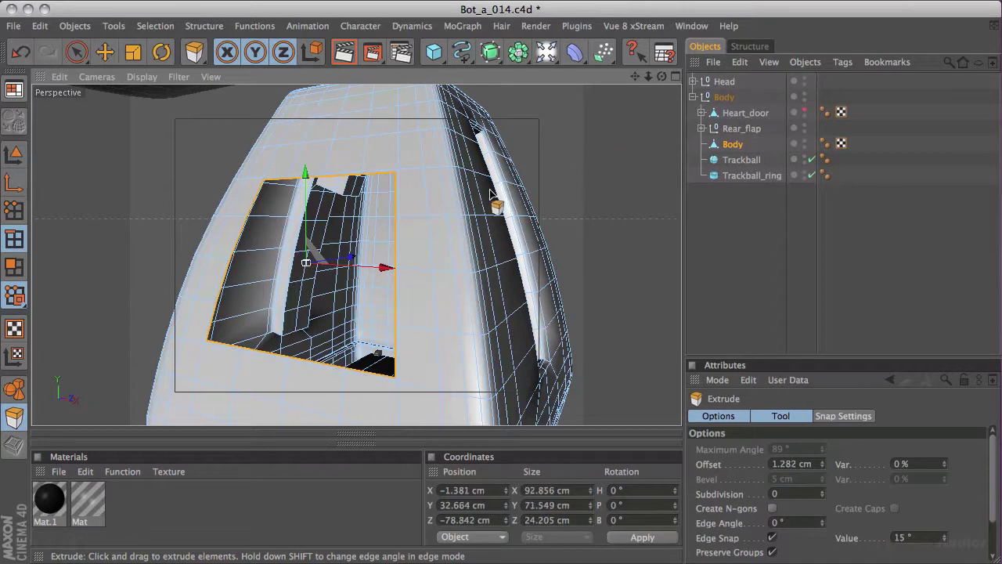
- Move the extruded border edges slightly into the body in the Right view, to about Y 32.3 cm and Z -78 cm
middle_click(423, 196)
middle_click(269, 311)
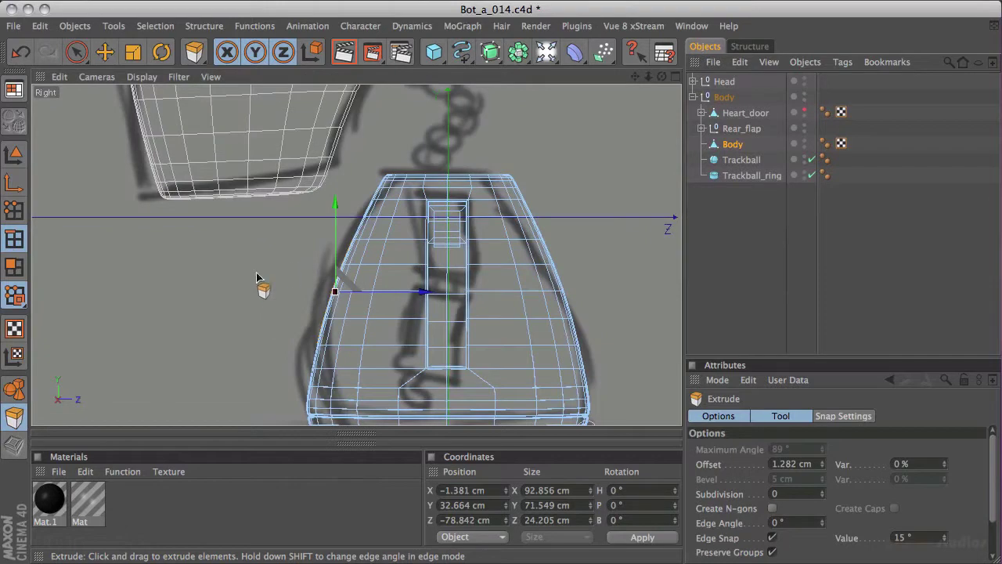
scroll(258, 274, "up", 3)
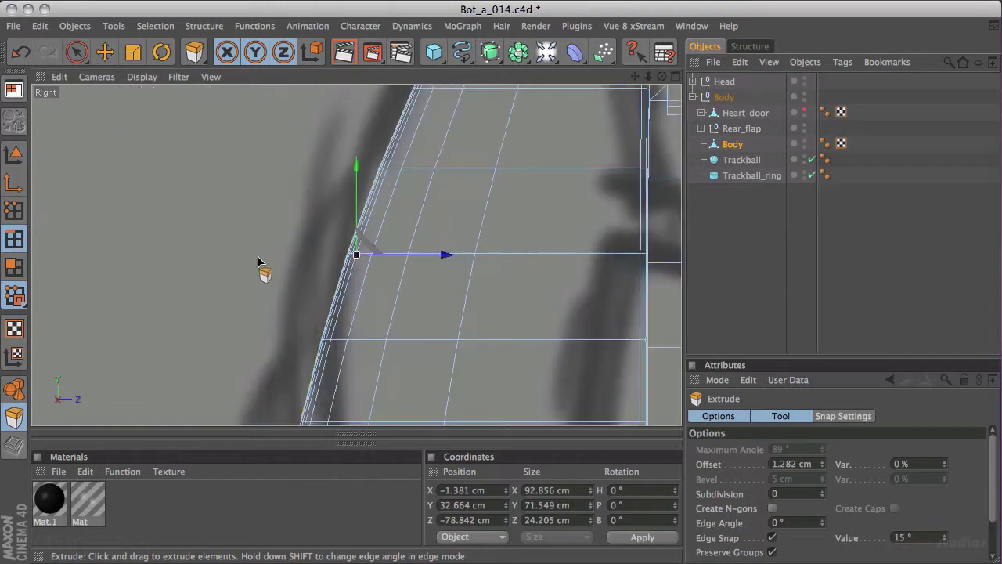
left_click_drag(366, 235, 363, 252)
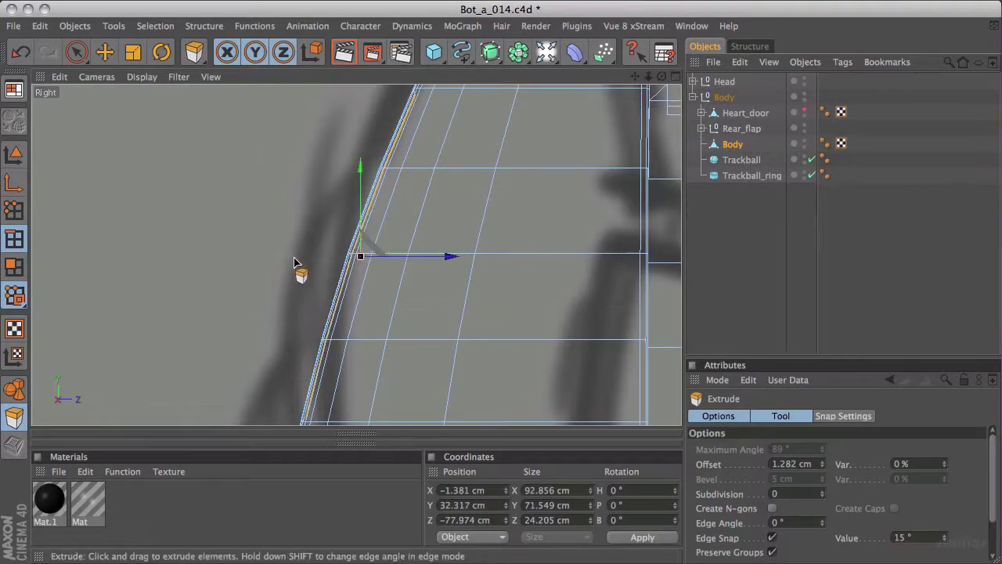
middle_click(299, 262)
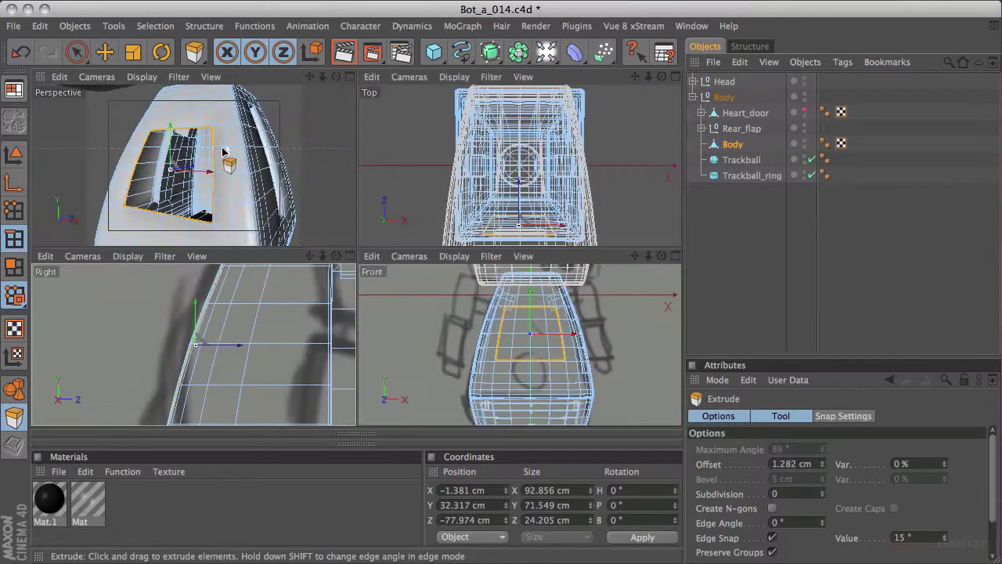
middle_click(316, 168)
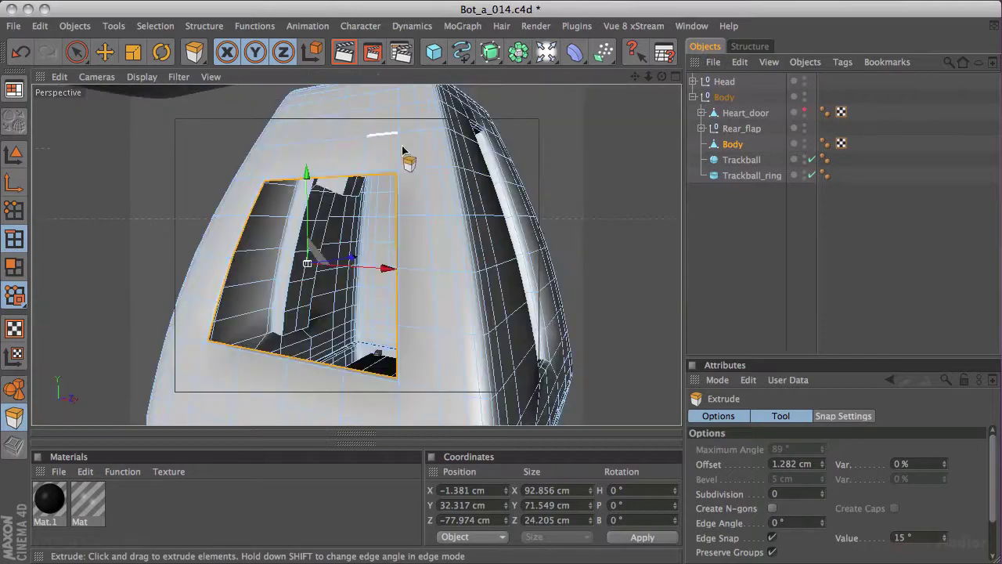
- Undo a trial second extrusion of the border edges and extrude them with a 0 cm offset instead
left_click_drag(188, 184, 268, 168, "alt")
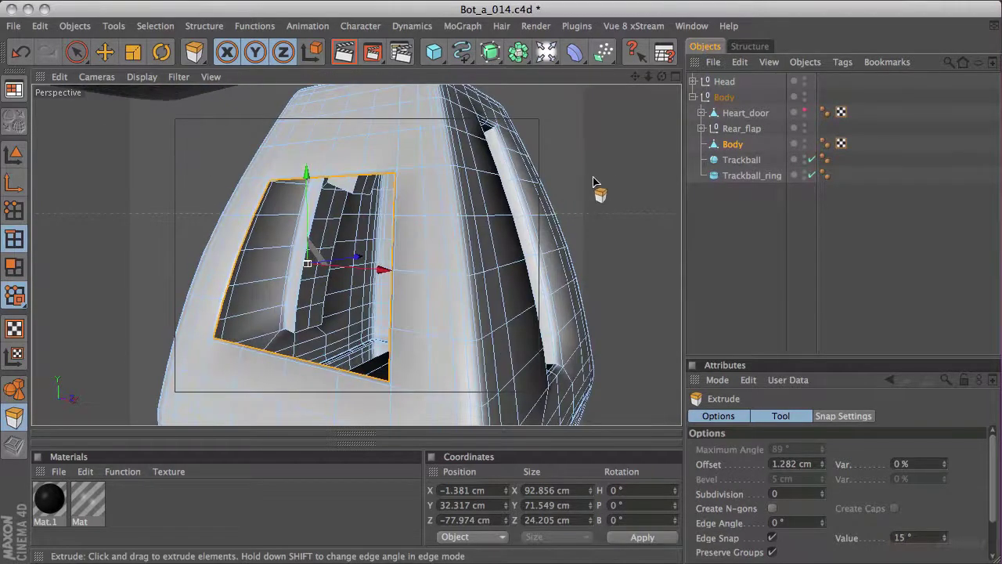
mouse_move(607, 177)
left_mouse_down()
mouse_move(600, 188)
mouse_move(634, 165)
mouse_move(614, 166)
left_mouse_up()
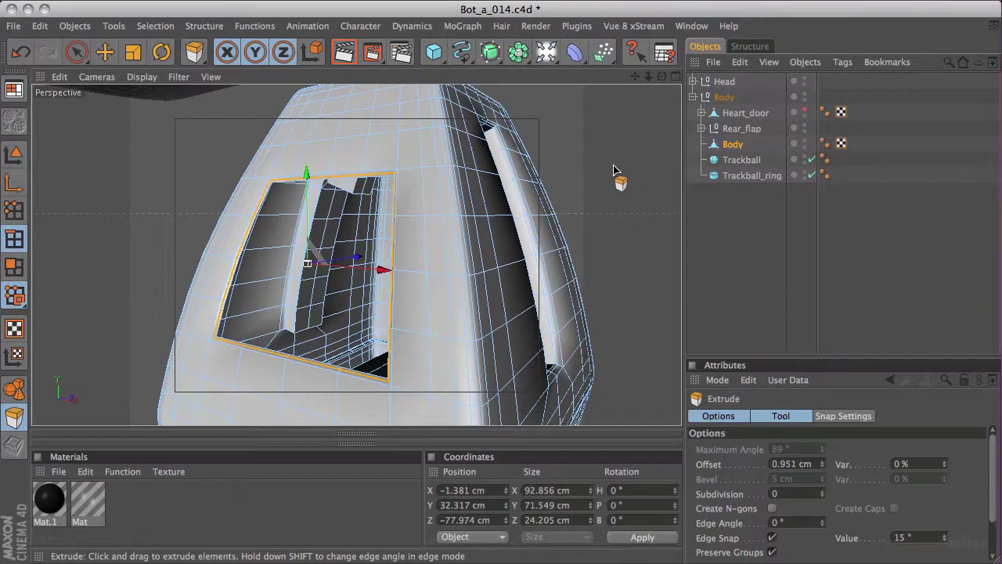
key("super+z")
left_click(588, 176)
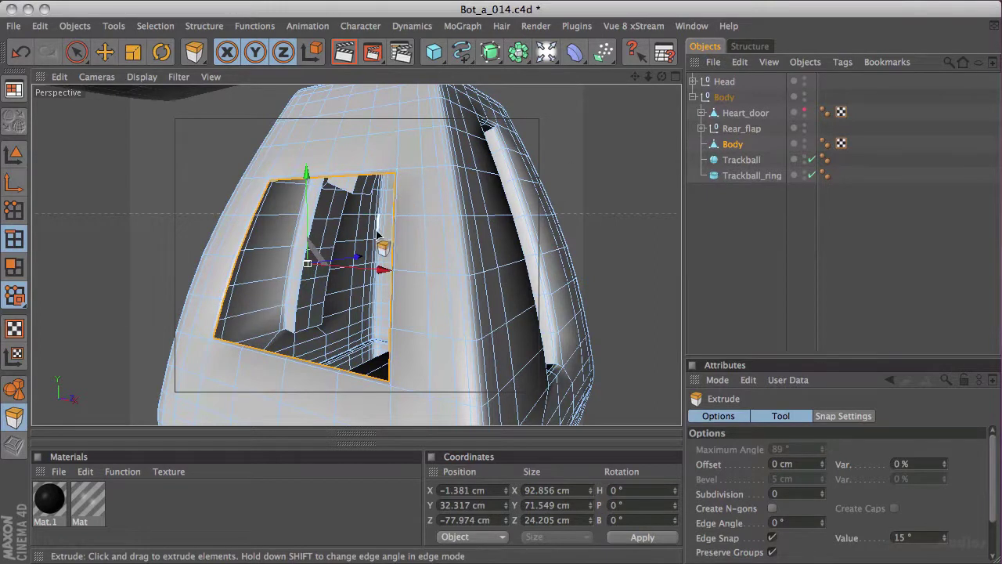
- Move the newly extruded edge loop deep into the body in the Right view, to about Z -28.7 cm
middle_click(341, 286)
middle_click(300, 311)
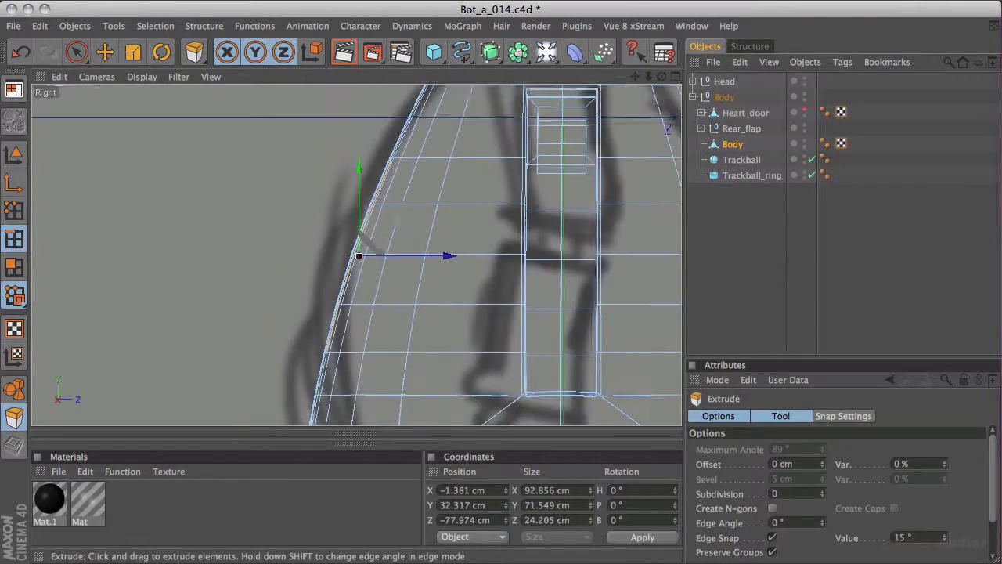
middle_click_drag(488, 240, 306, 253, "alt")
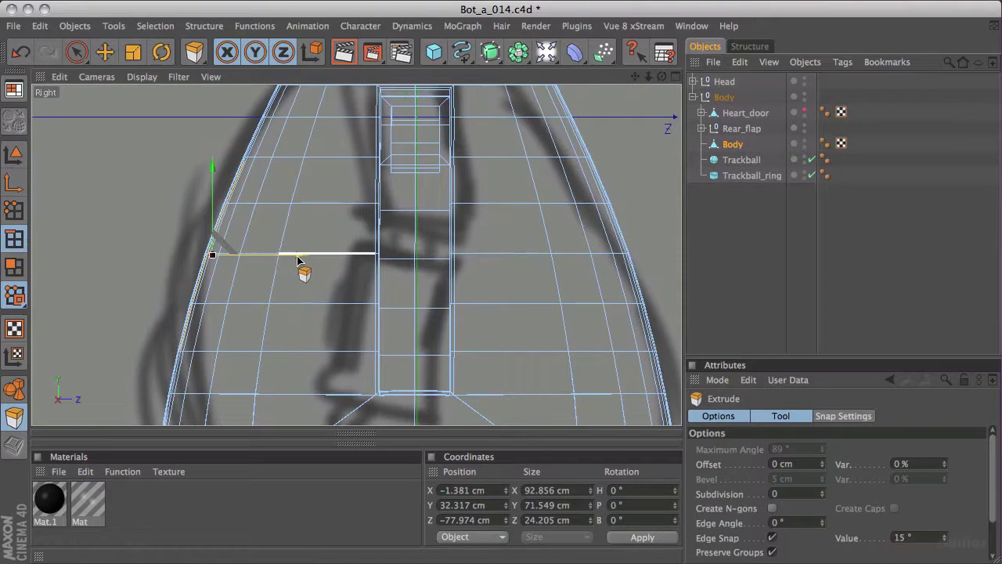
key("space")
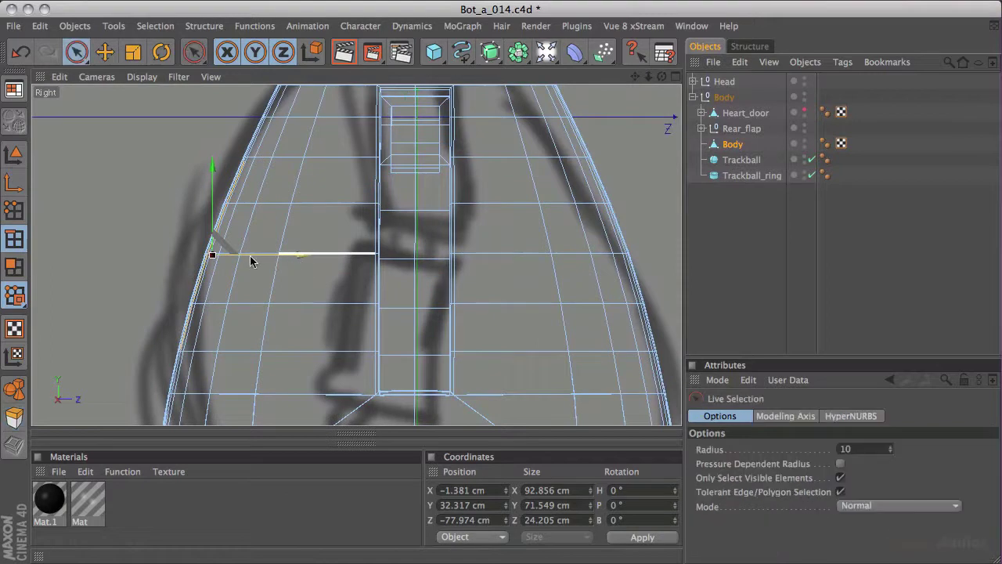
left_click_drag(230, 250, 358, 249)
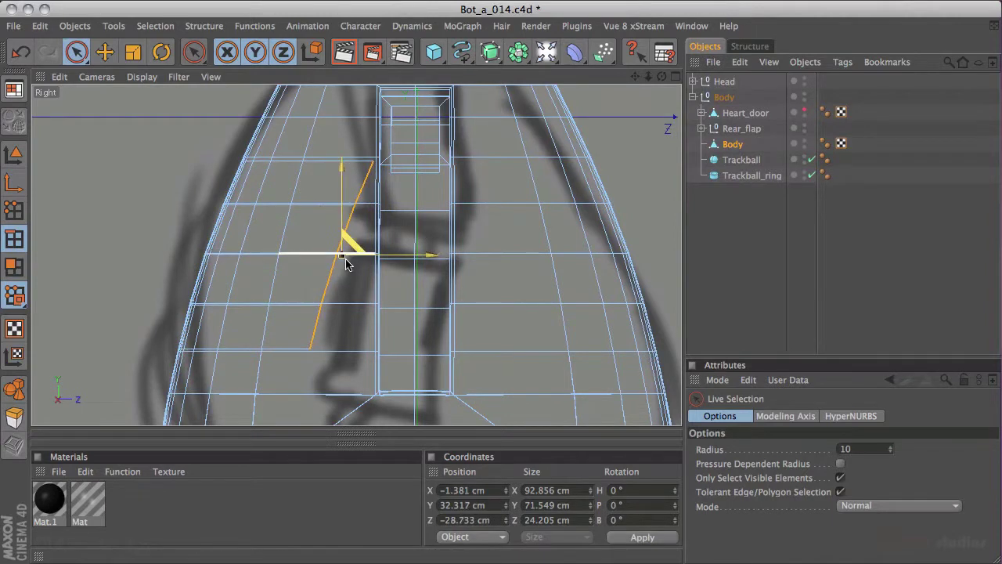
- Rotate the inner edge loop by roughly 15.5° in the Right view so that it stands upright
key("r")
left_click_drag(312, 213, 295, 216)
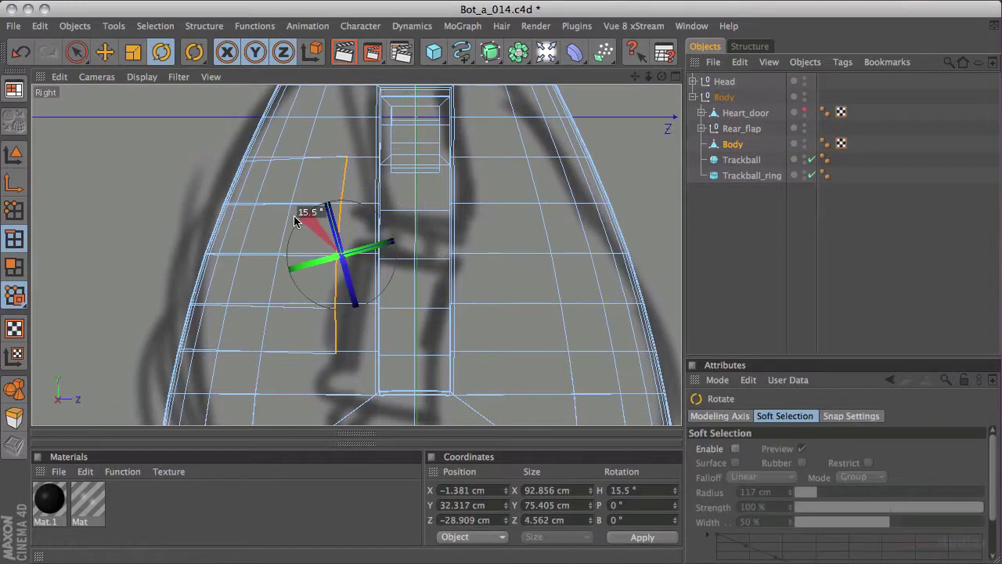
left_click_drag(292, 220, 292, 221)
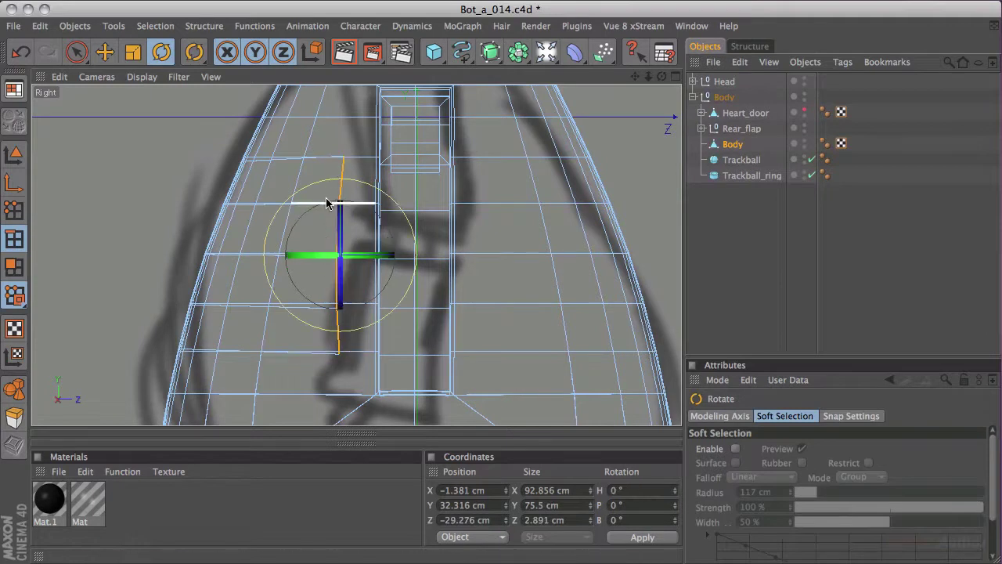
- Scale the inner edge loop to about 0.47 cm in Z and 71.8 cm in Y to flatten and shorten it
key("t")
left_click_drag(375, 260, 323, 260)
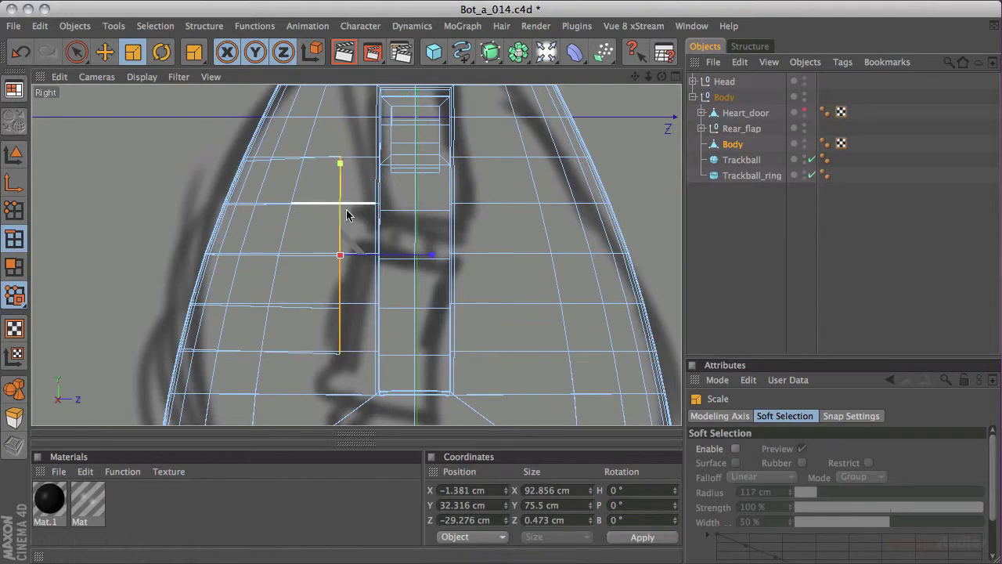
left_click_drag(339, 167, 295, 199)
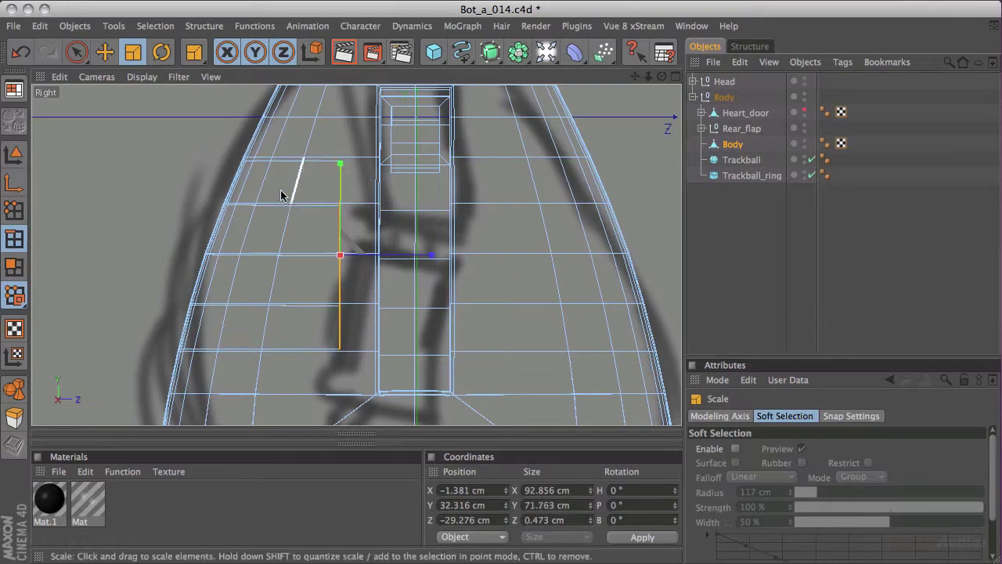
middle_click(246, 216)
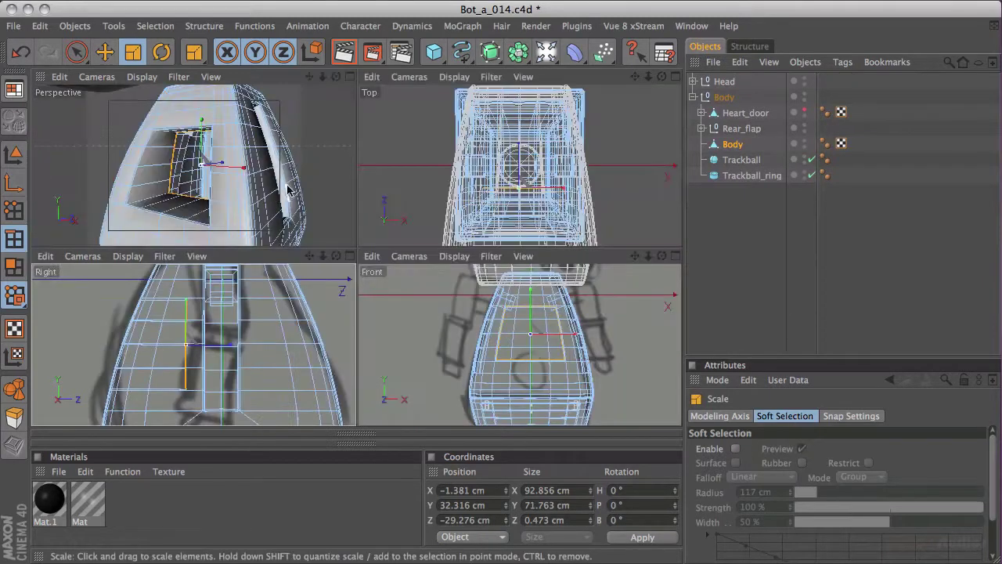
- Move the selected inner edge loop of the compartment along the Z axis to about -22.5 cm
middle_click(307, 188)
left_click_drag(531, 179, 415, 242, "alt")
key("e")
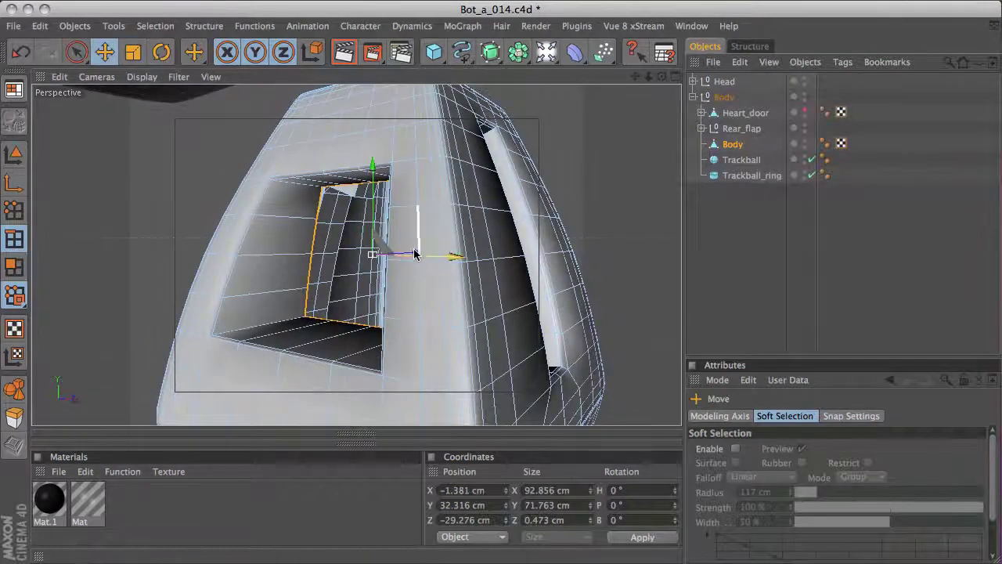
left_click_drag(414, 251, 432, 200)
left_click_drag(543, 168, 373, 253, "alt")
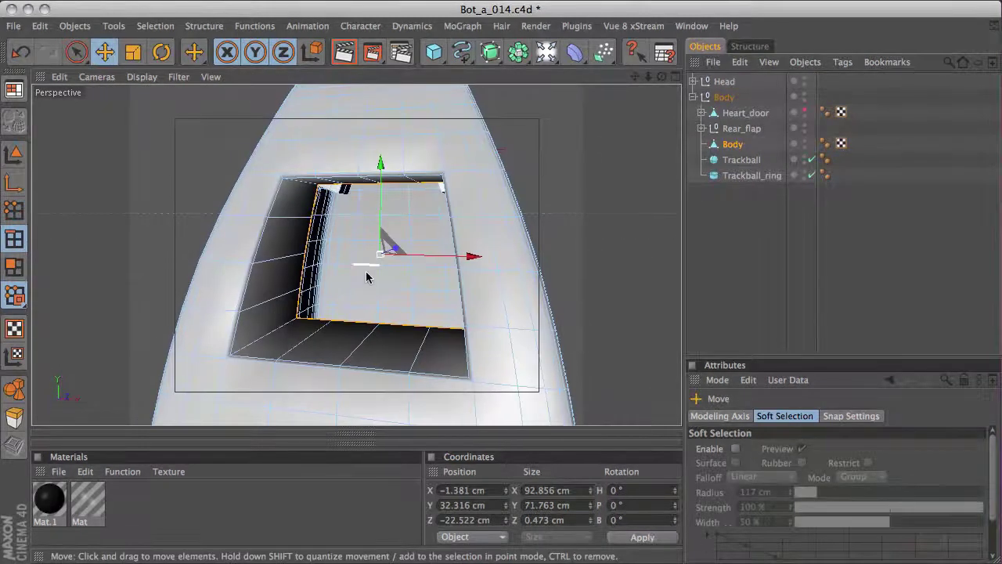
- Close the open hole at the inner edge loop with Close Polygon Hole to form the compartment's back face
key("v")
mouse_move(340, 262)
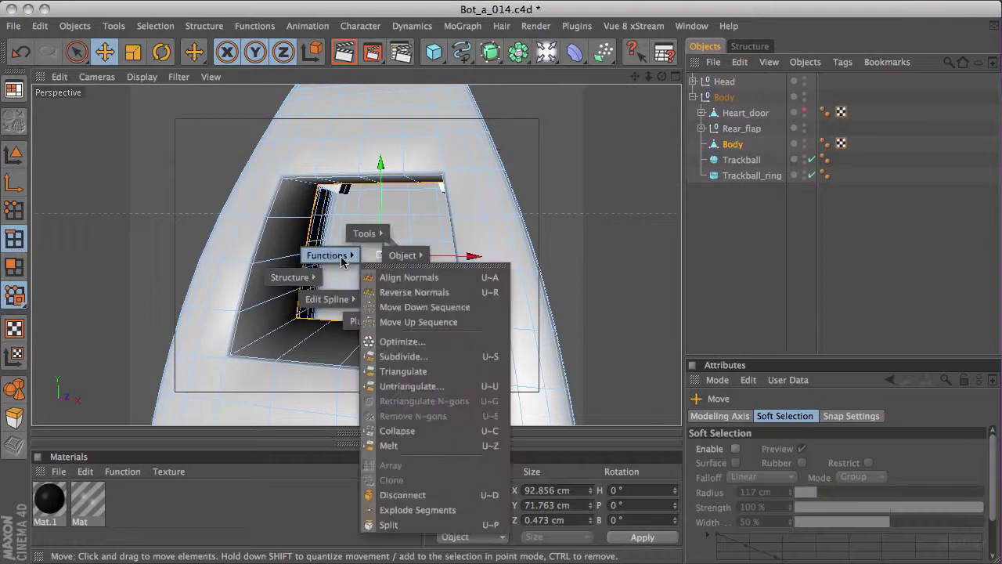
mouse_move(300, 282)
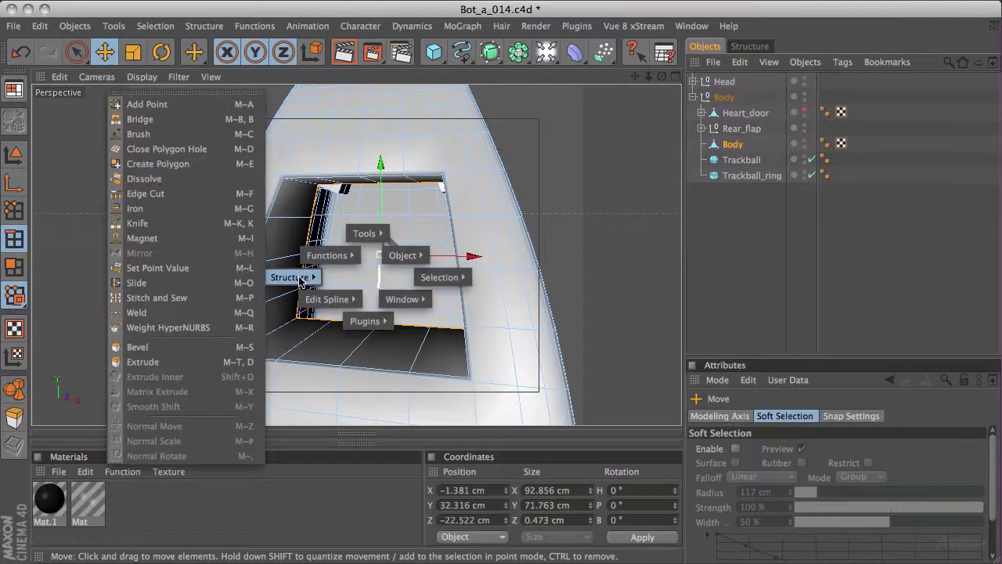
left_click(200, 149)
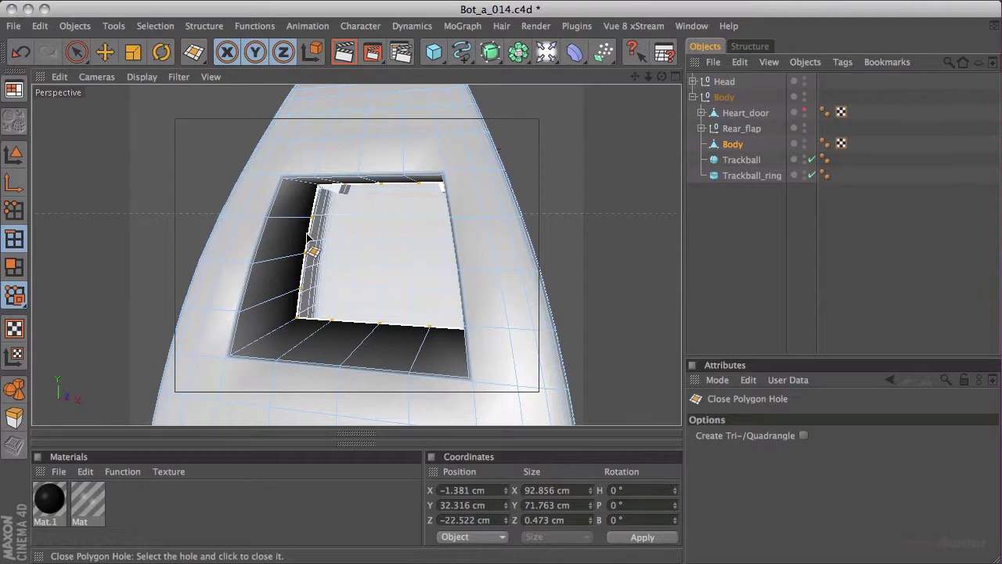
left_click(306, 239)
key("space")
left_click_drag(589, 169, 498, 226, "alt")
right_click_drag(275, 237, 530, 186, "alt")
left_click_drag(529, 190, 461, 193, "alt")
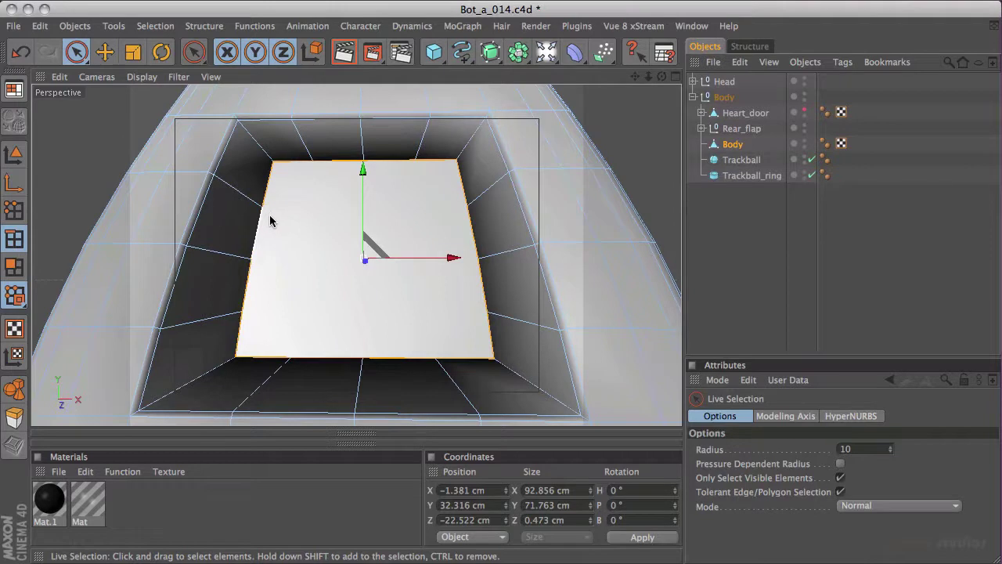
- Activate the Knife tool and set its cutting mode to Line
key("k")
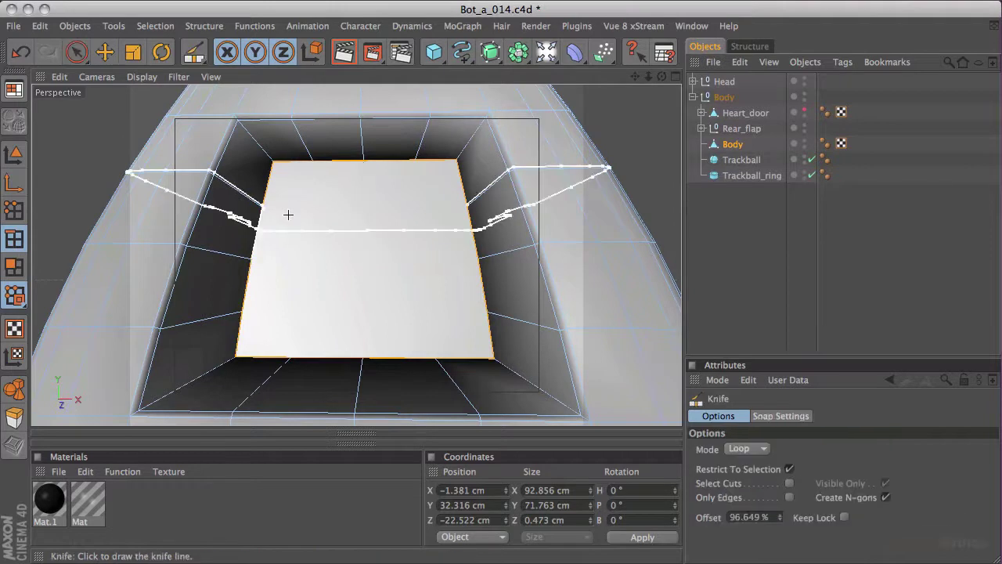
left_click(747, 449)
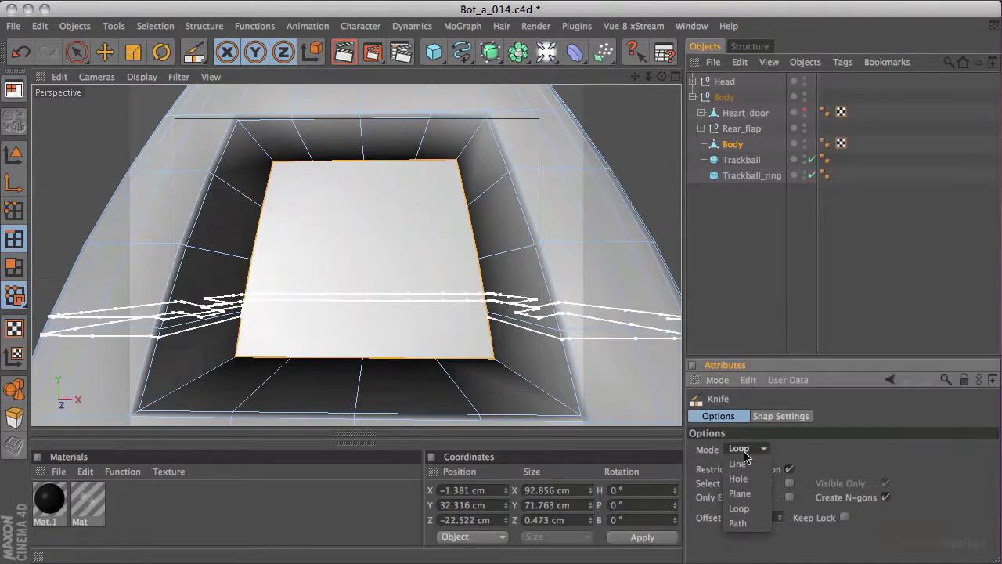
left_click(740, 464)
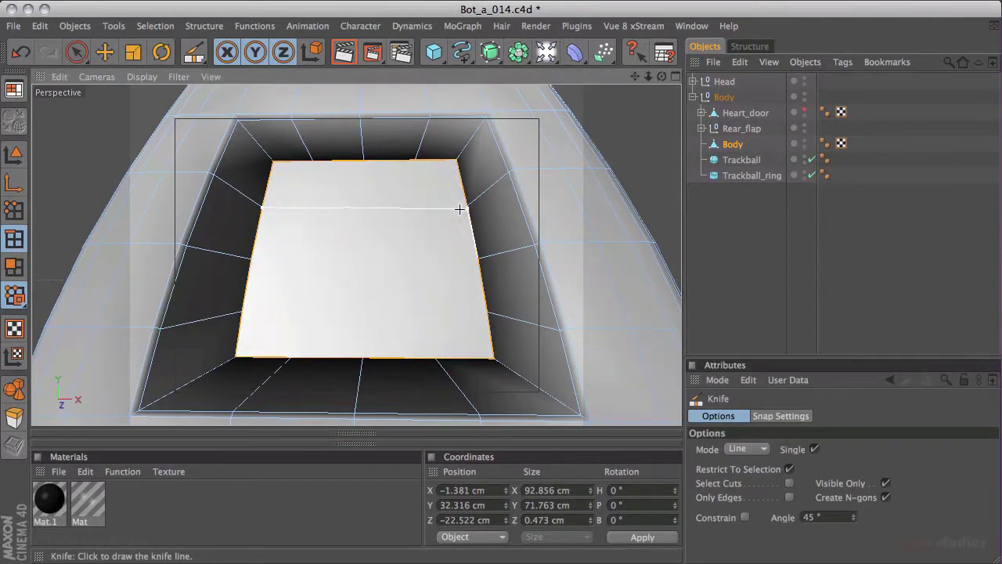
- Try to cut horizontal and vertical lines across the compartment's back face while still in edge mode
left_click_drag(252, 259, 476, 259)
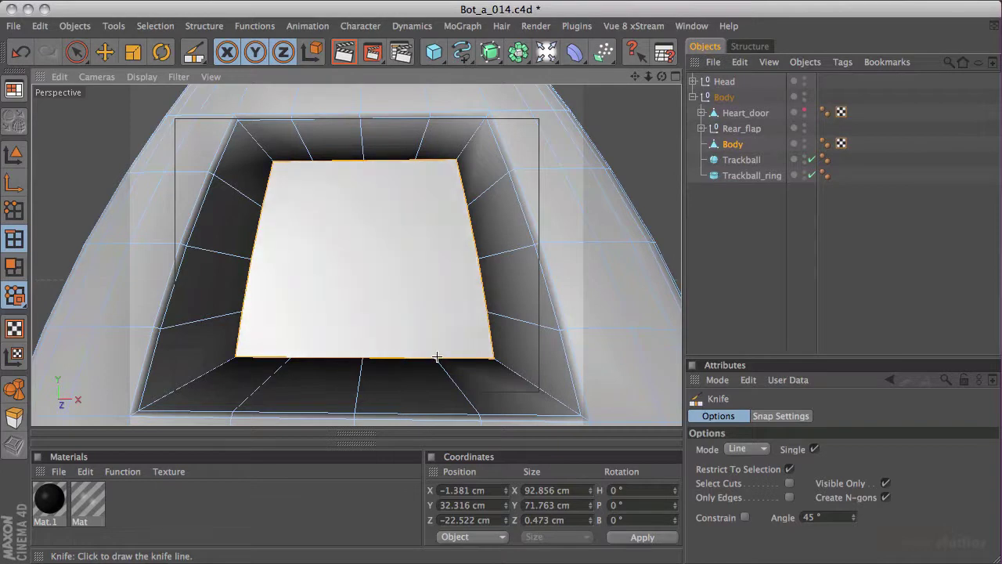
left_click_drag(438, 357, 426, 232)
left_click_drag(421, 168, 416, 159)
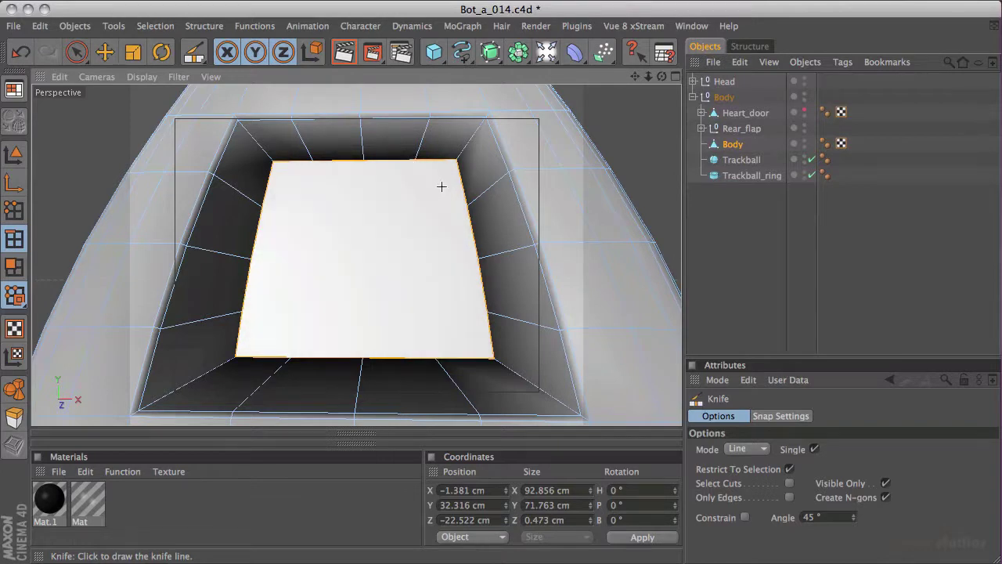
left_click_drag(248, 222, 382, 193, "alt")
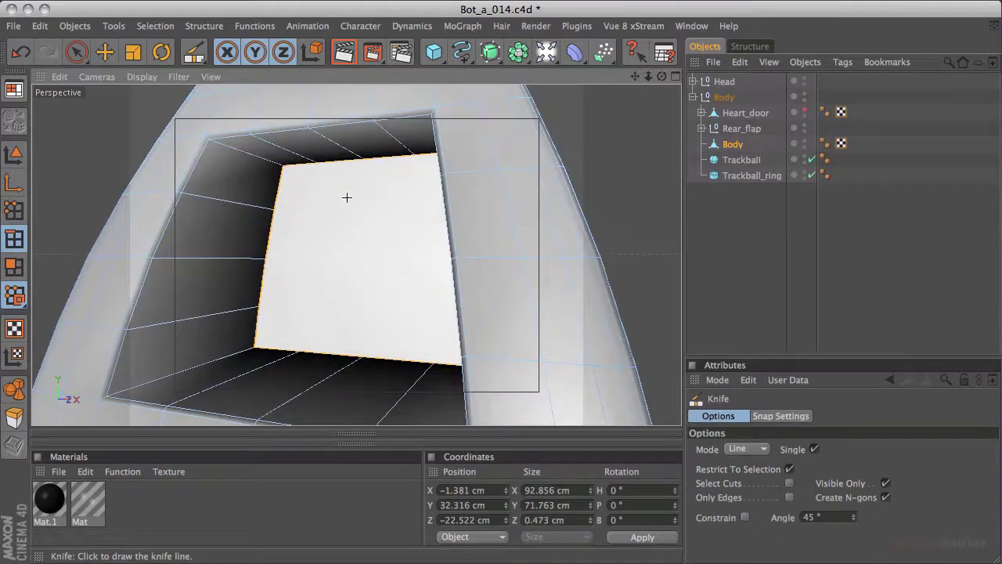
key("space")
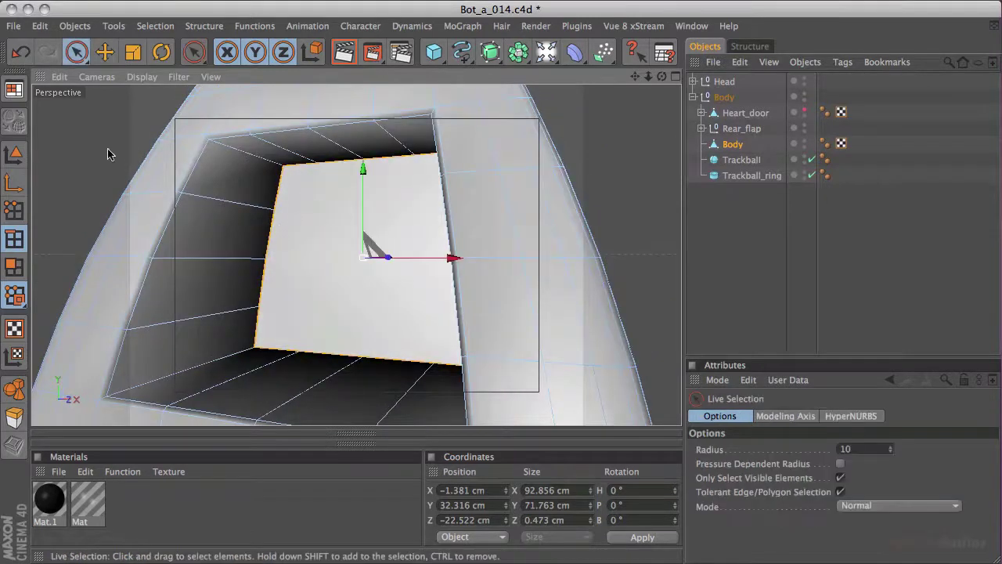
- In polygon mode, cut three horizontal knife lines across the compartment's back face, aligned with the side walls' edges
left_click(14, 267)
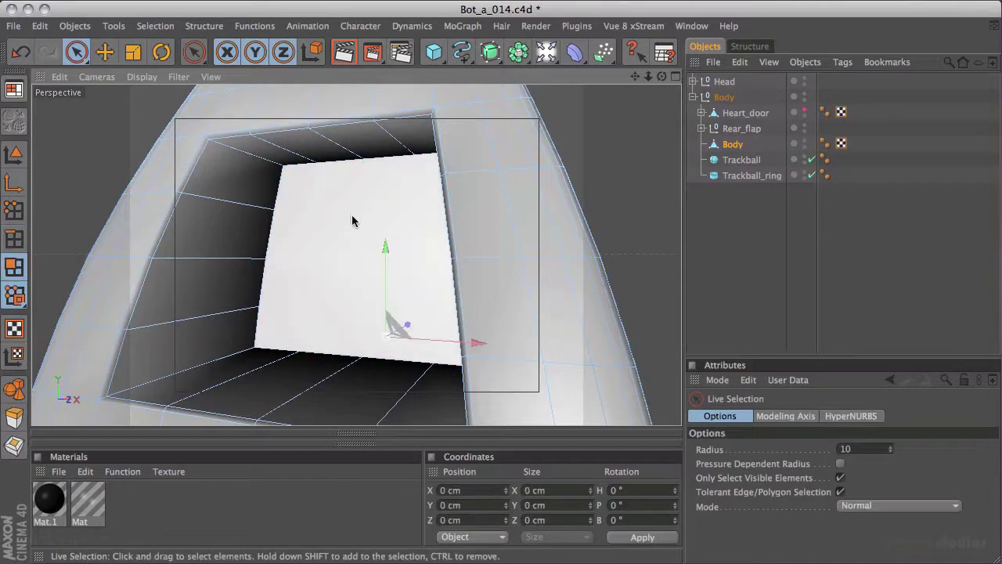
left_click_drag(365, 230, 519, 213, "alt")
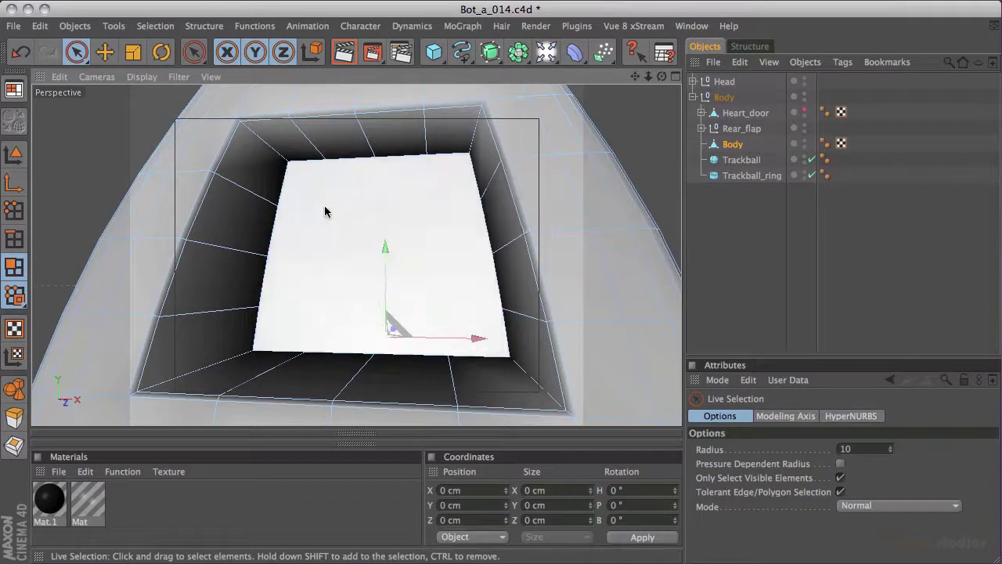
left_click_drag(324, 203, 377, 199, "alt")
right_click_drag(329, 210, 384, 195, "alt")
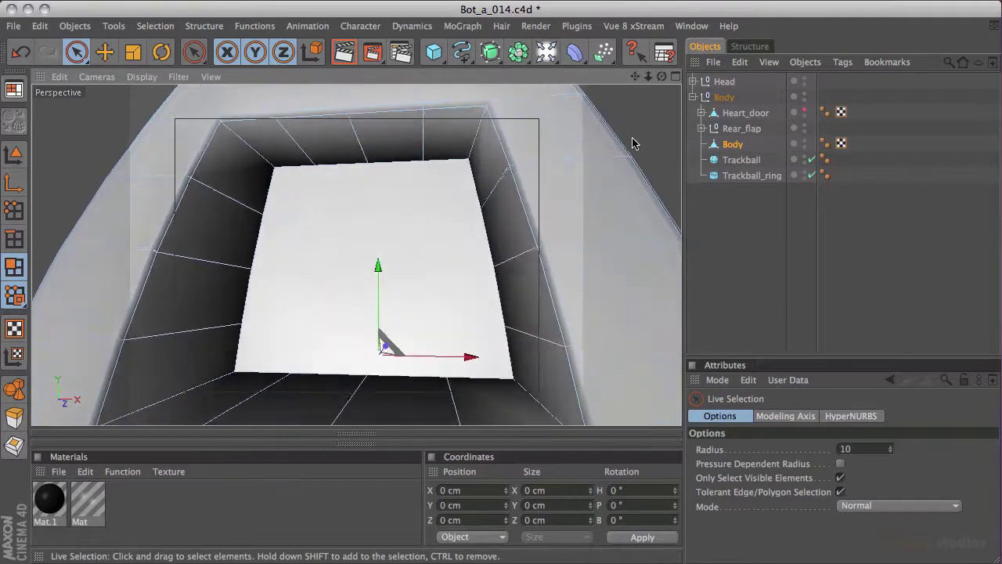
left_click_drag(425, 223, 389, 207, "alt")
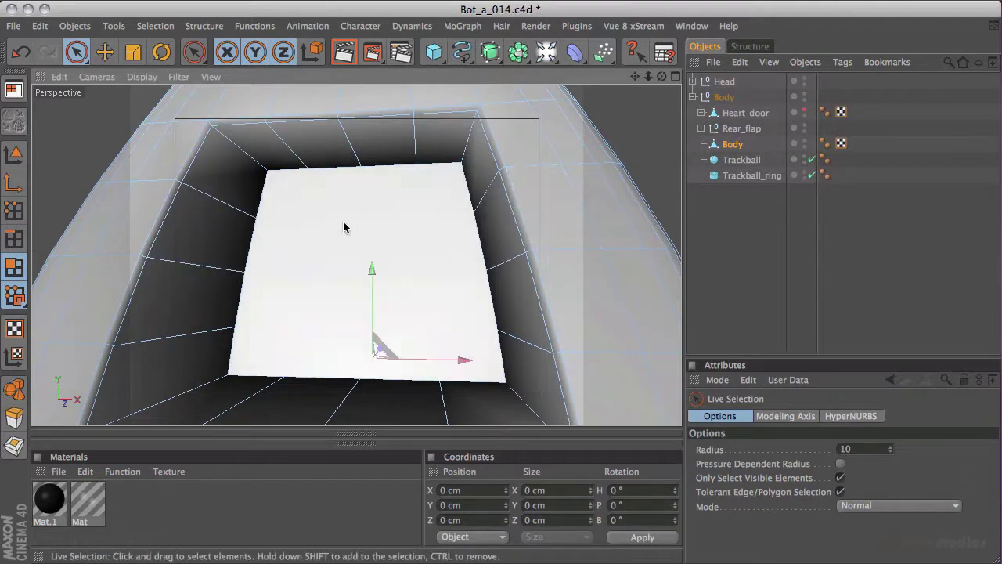
key("k")
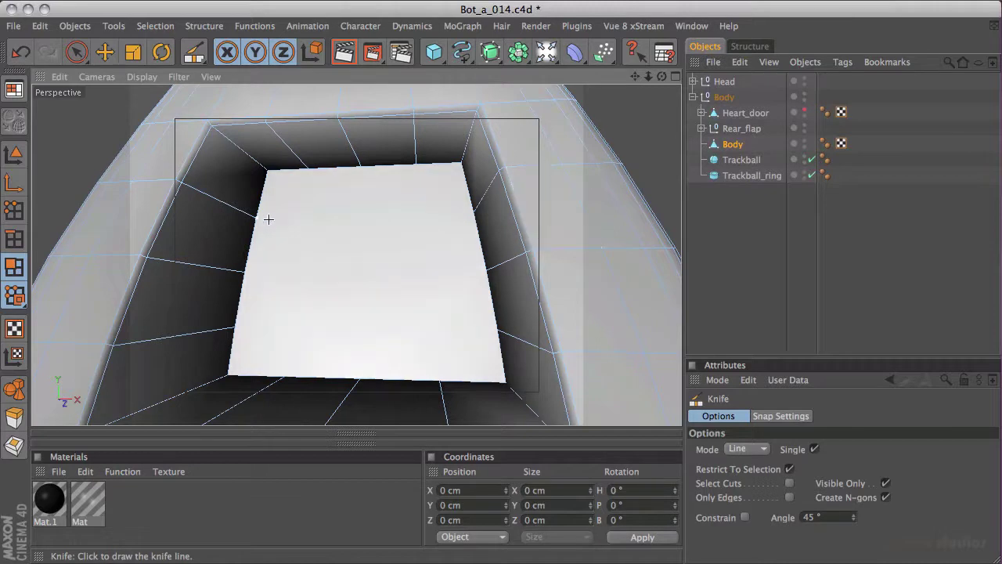
left_click_drag(263, 220, 467, 212)
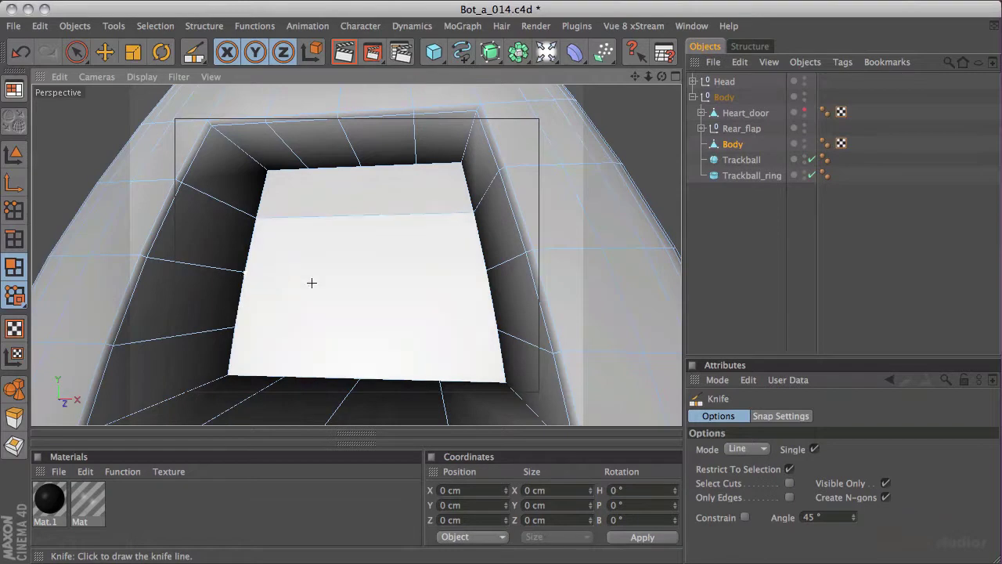
left_click_drag(468, 273, 482, 272)
left_click_drag(236, 328, 265, 328)
left_click_drag(466, 339, 495, 331)
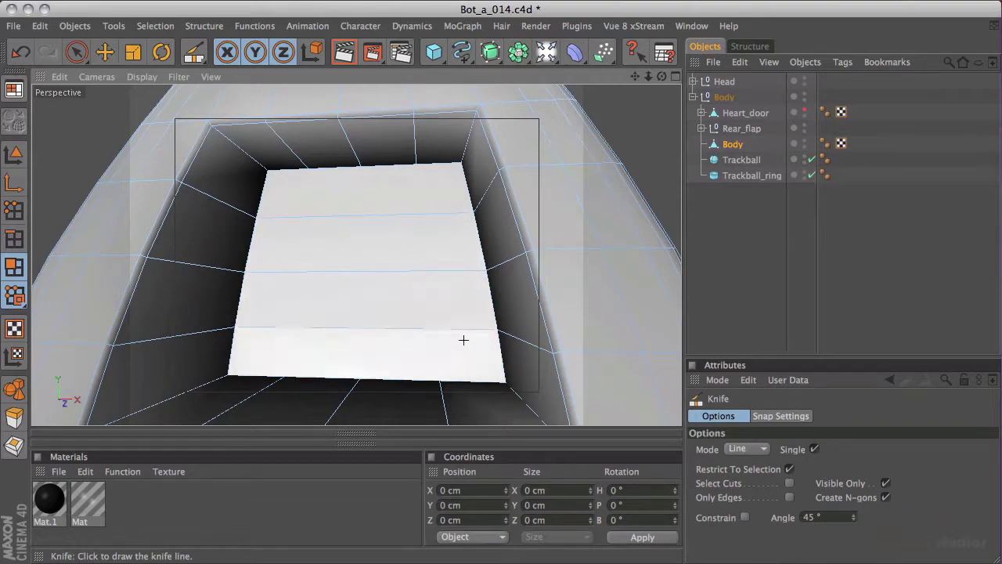
- Cut three vertical knife lines across the back face, aligned with the edges of the compartment's floor and ceiling
left_click_drag(287, 373, 306, 172)
left_click_drag(359, 376, 360, 170)
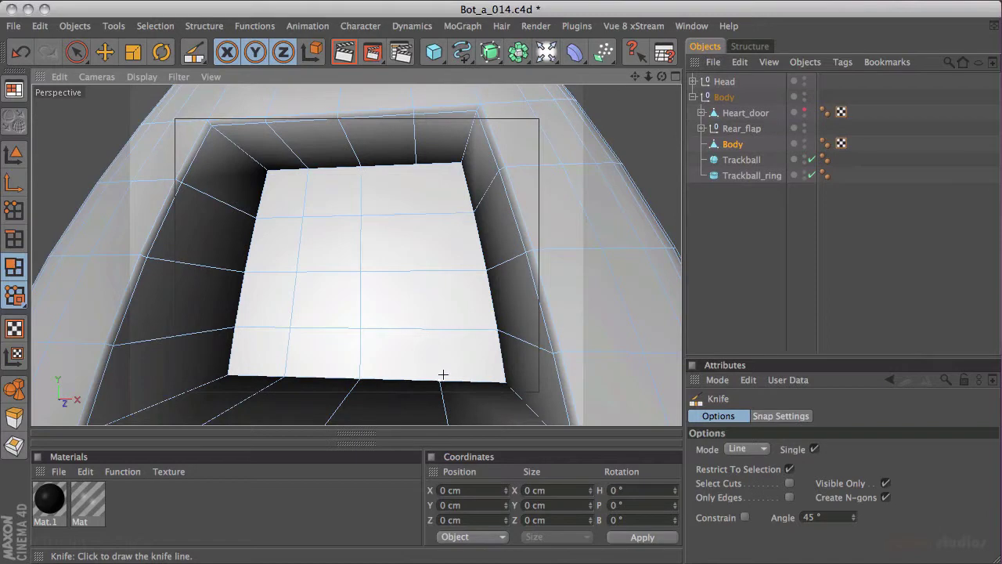
left_click_drag(441, 373, 416, 170)
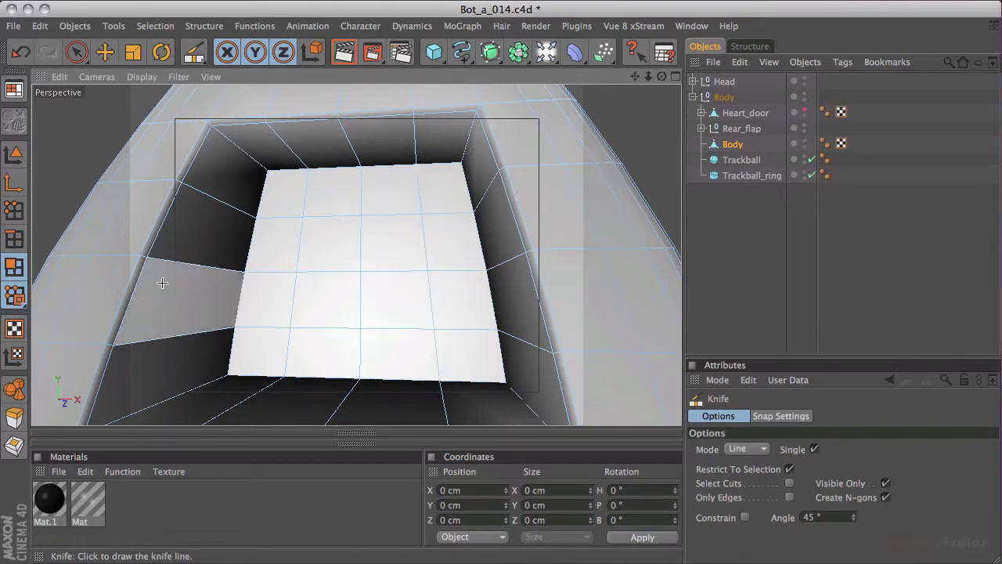
key("space")
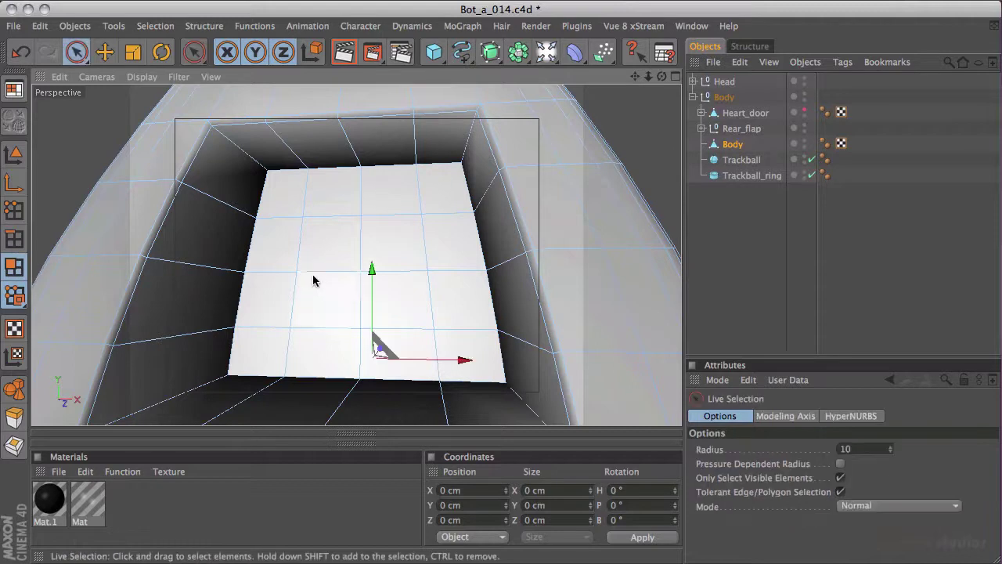
- Select the compartment's wall polygon loop and add Loop knife cuts near the back face (about 87%) and the front opening (about 97%)
key("u")
key("l")
left_click(223, 276)
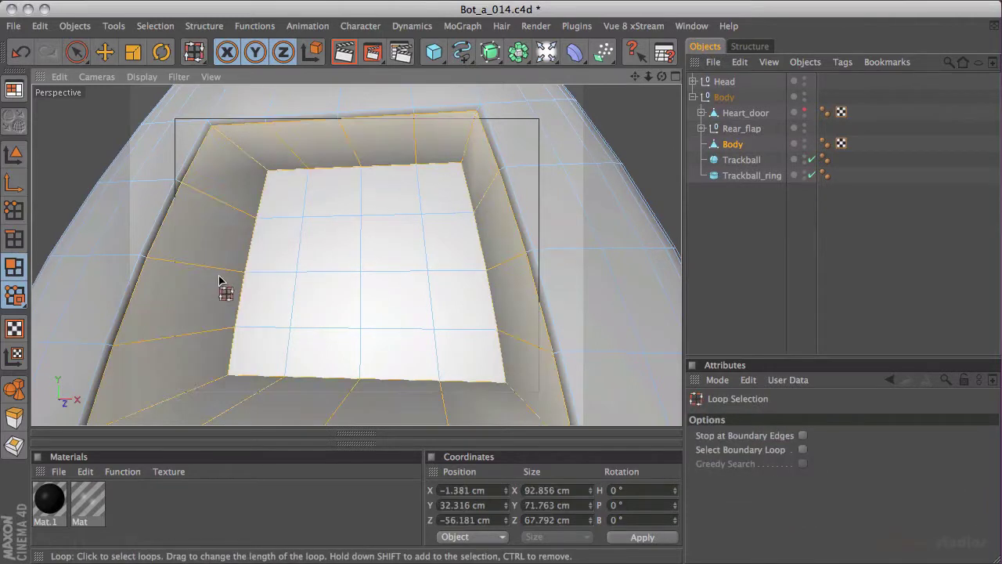
key("k")
left_click(752, 449)
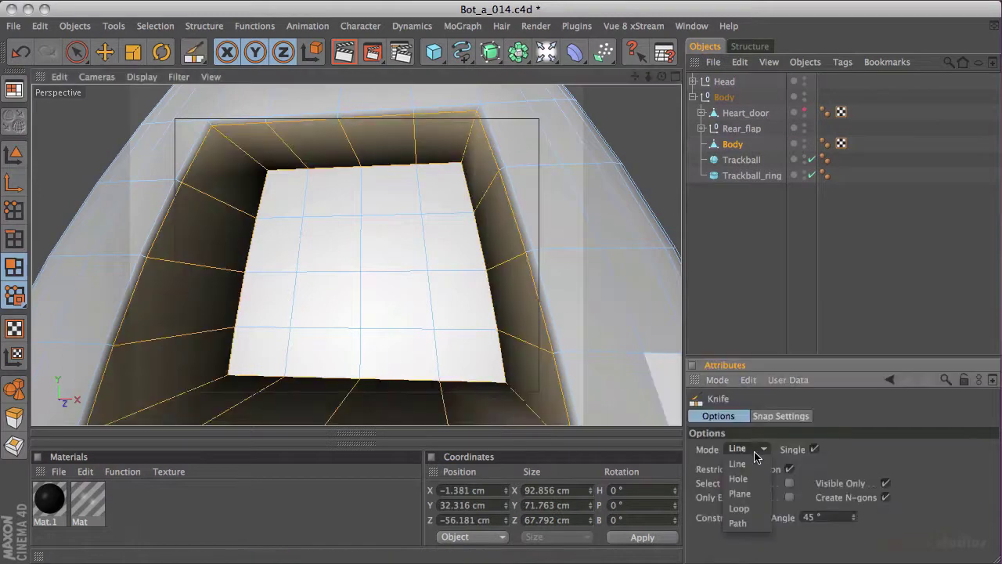
left_click(739, 508)
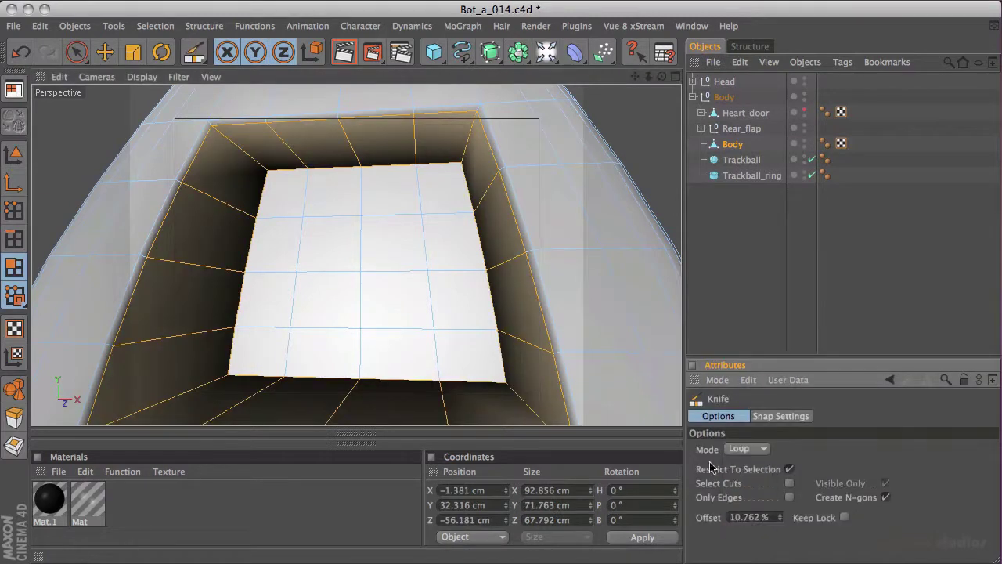
left_click(464, 158)
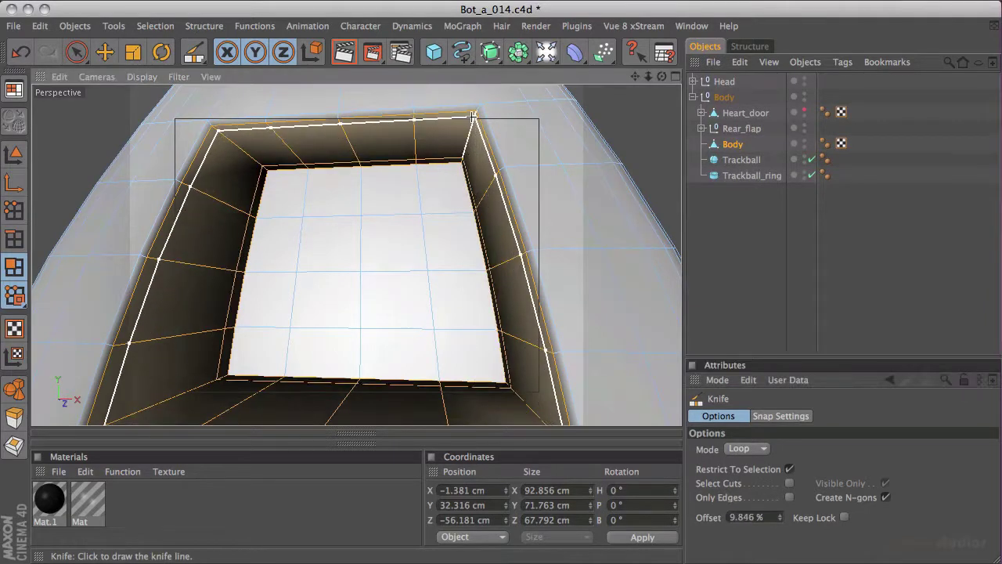
left_click(151, 257)
key("space")
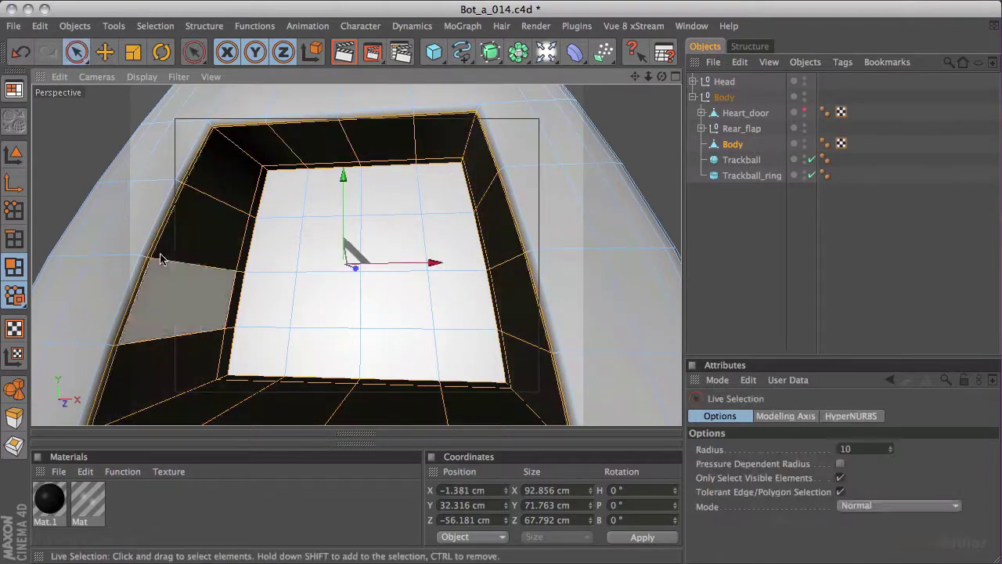
- Clear the polygon selection, make the Heart_door object visible again and deselect all objects
left_click(632, 111)
left_click_drag(308, 260, 553, 232, "alt")
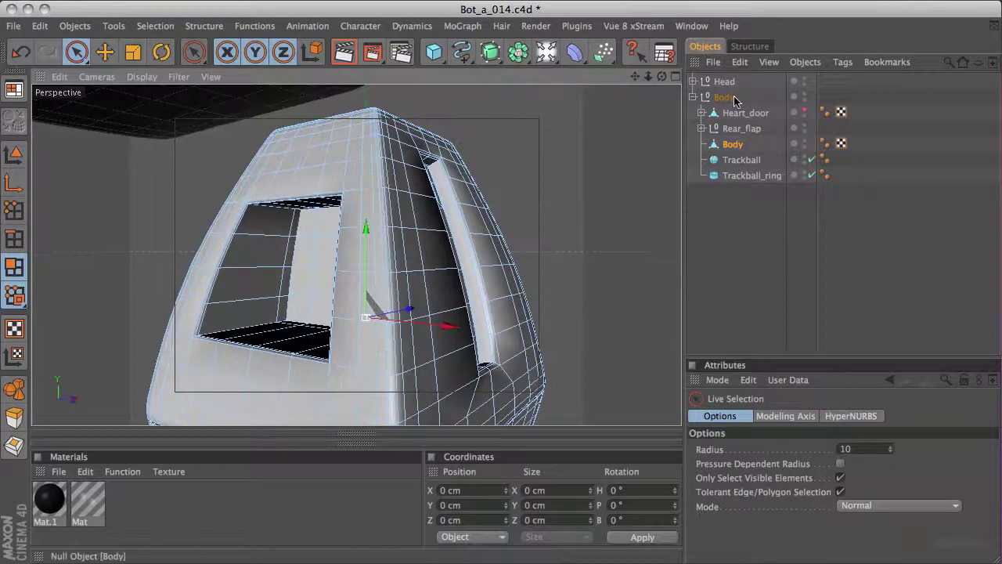
left_click(804, 111)
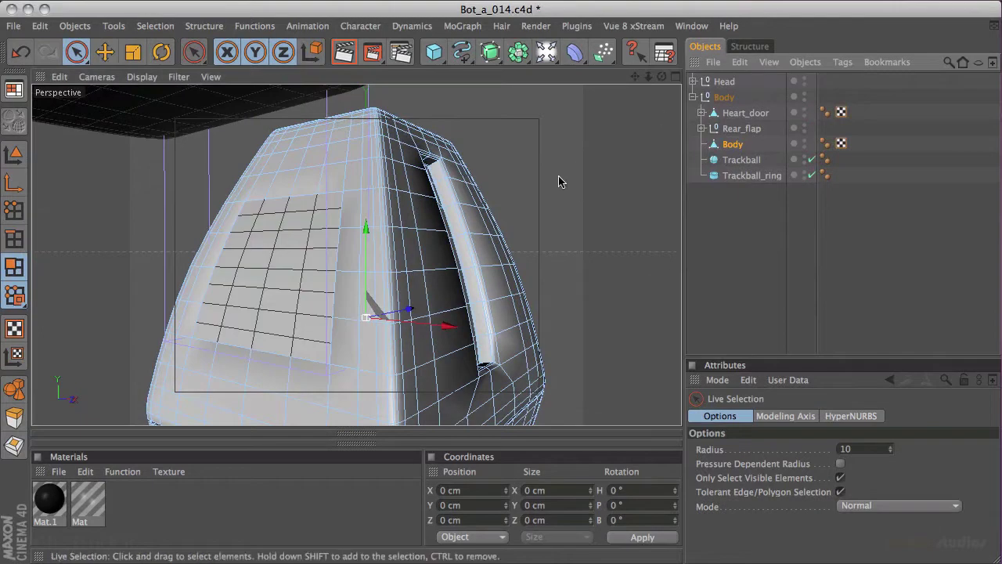
left_click(740, 211)
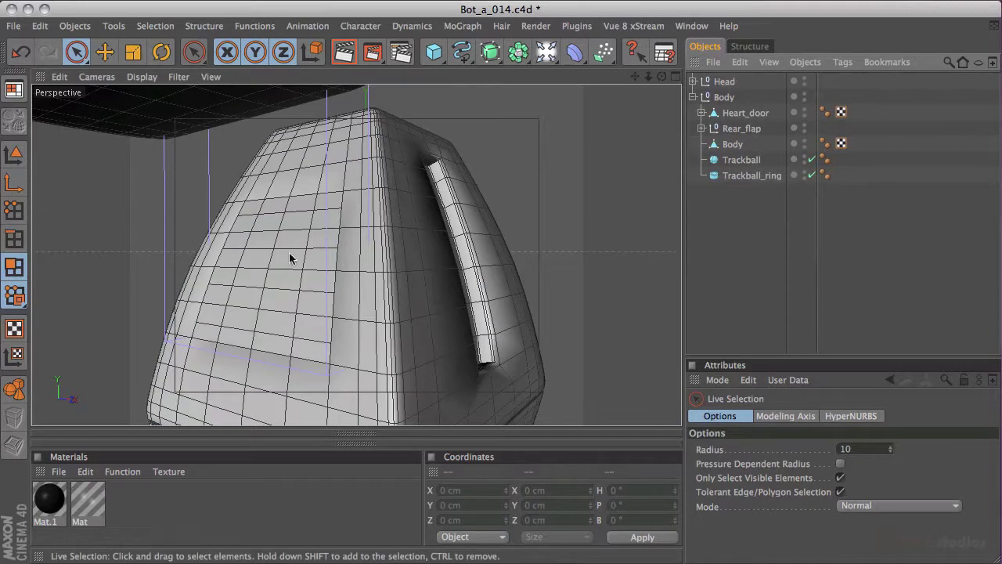
- Select the Body null, test the heart door's bend by varying the Heart_opener strength, and reset the strength to 0°
left_click_drag(587, 207, 632, 126, "alt")
left_click(723, 97)
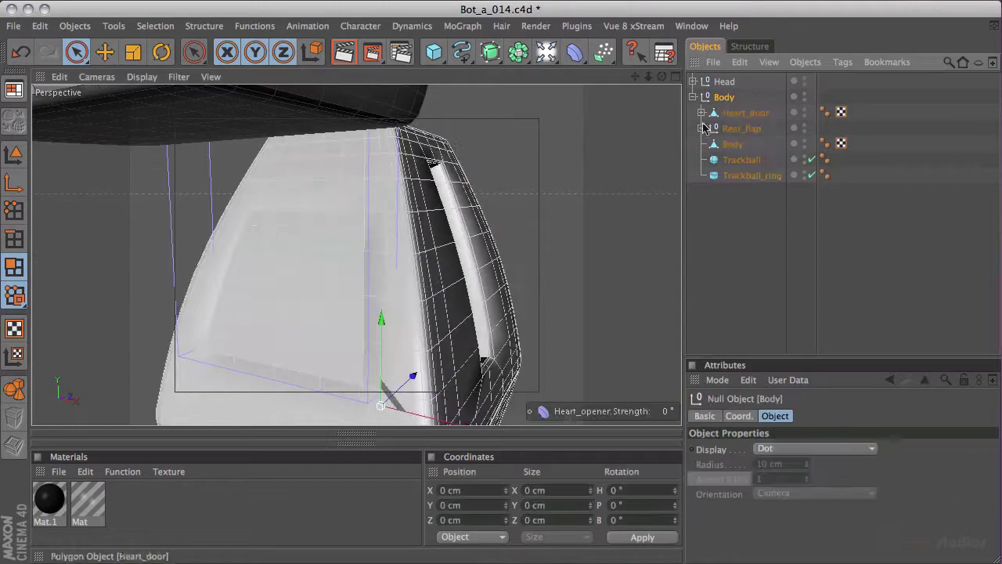
left_click_drag(663, 415, 720, 416)
left_click_drag(1001, 374, 668, 370)
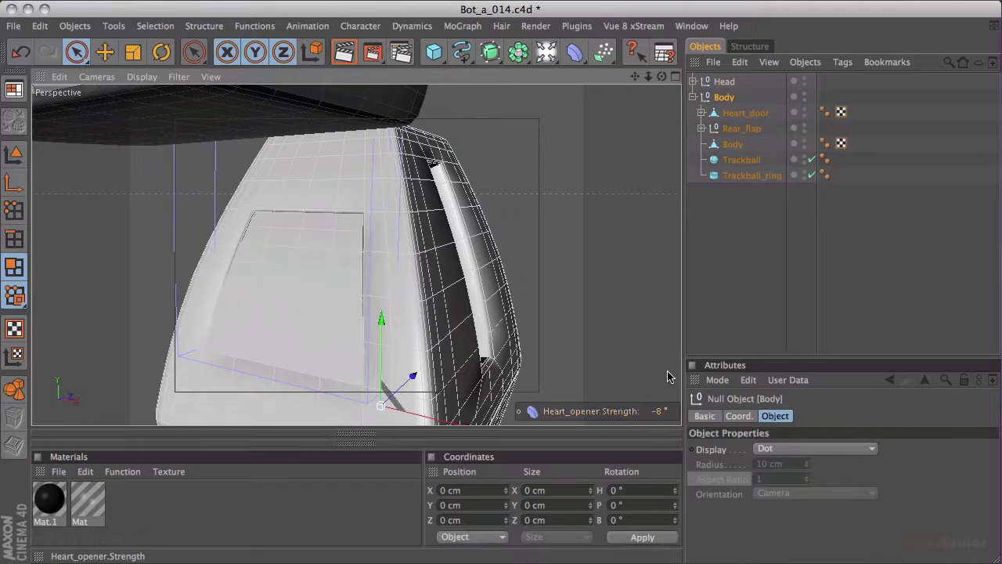
double_click(659, 414)
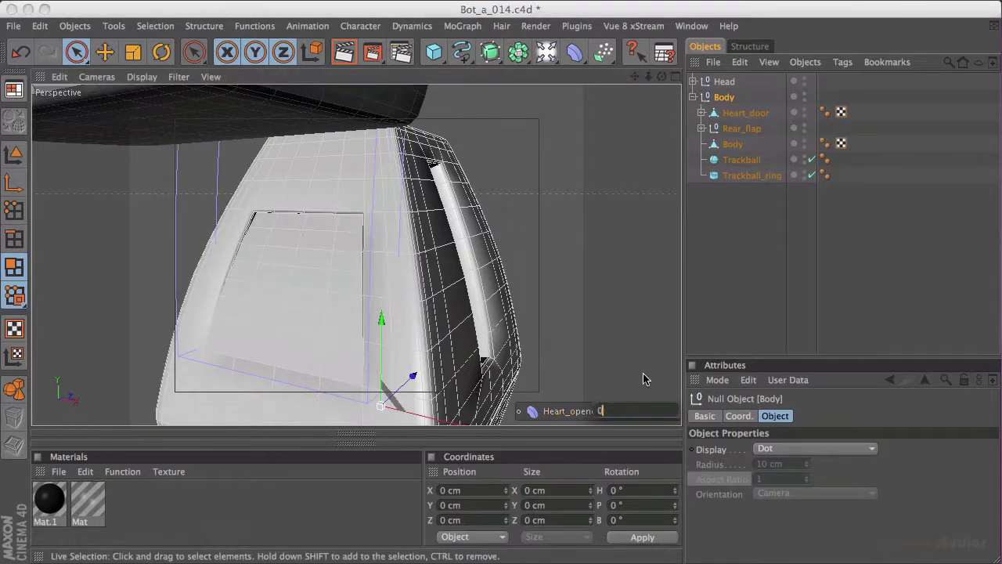
type("0")
key("Return")
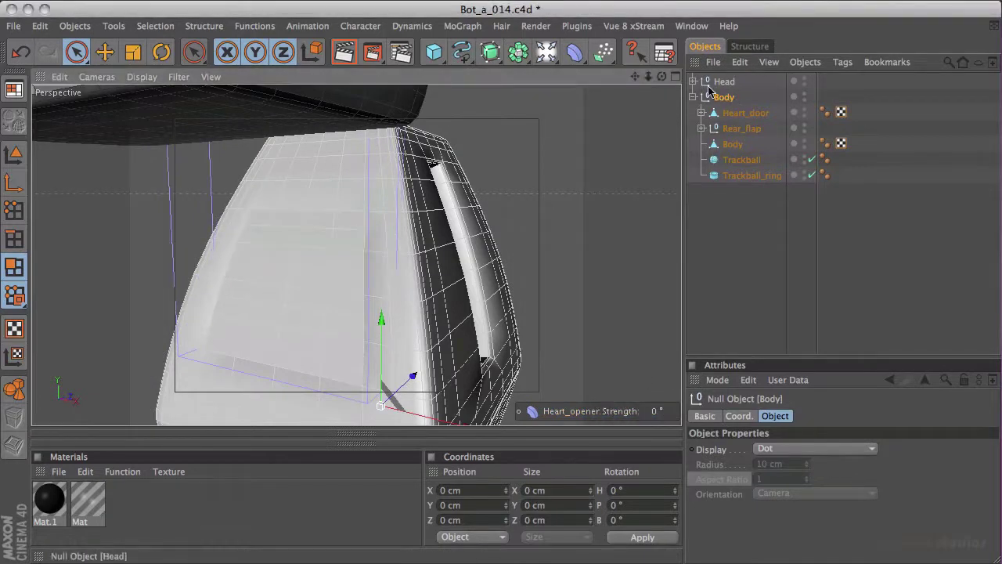
- Select the Heart_door object and select all of its polygons
left_click(734, 114)
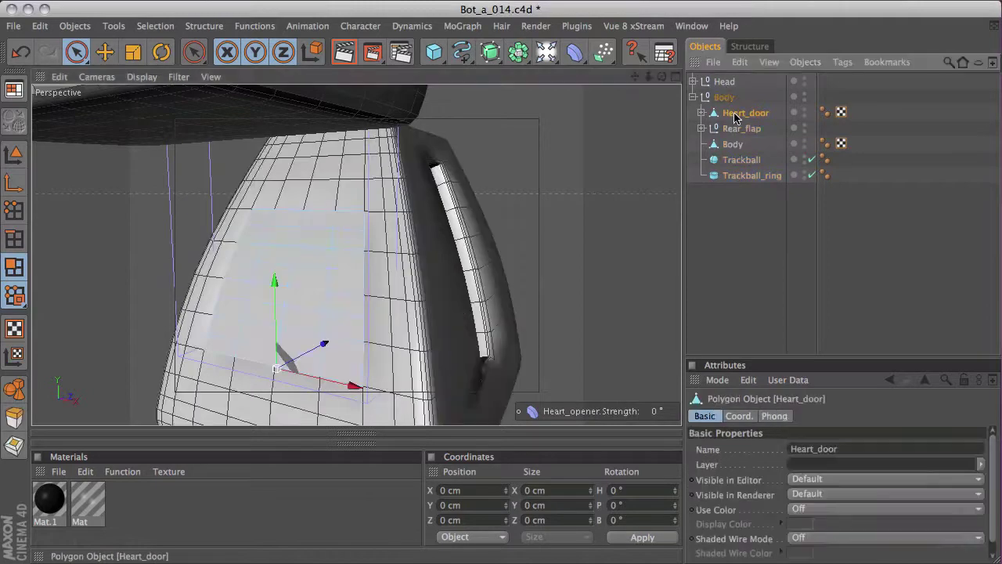
left_click(701, 114)
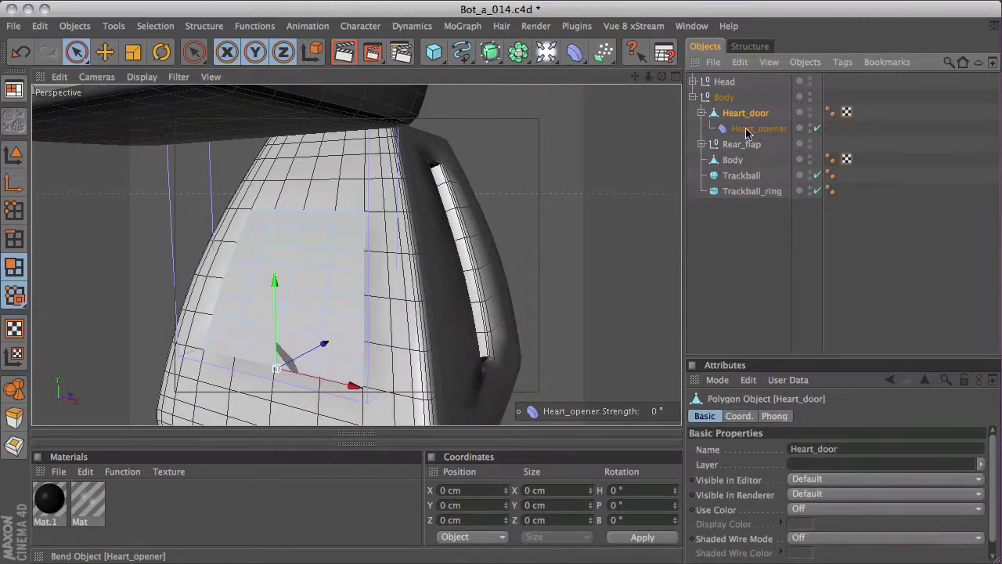
left_click(702, 113)
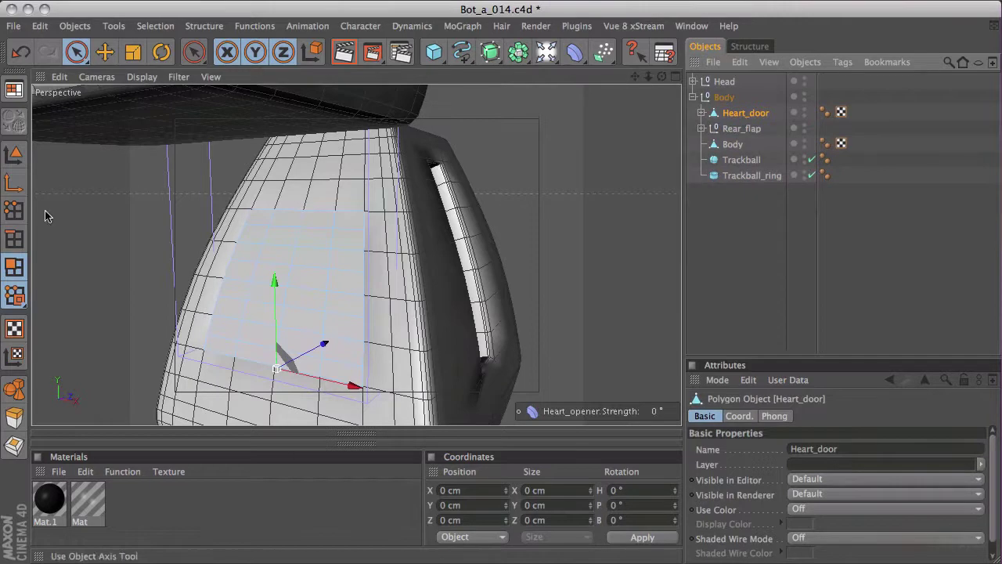
key("v")
mouse_move(287, 282)
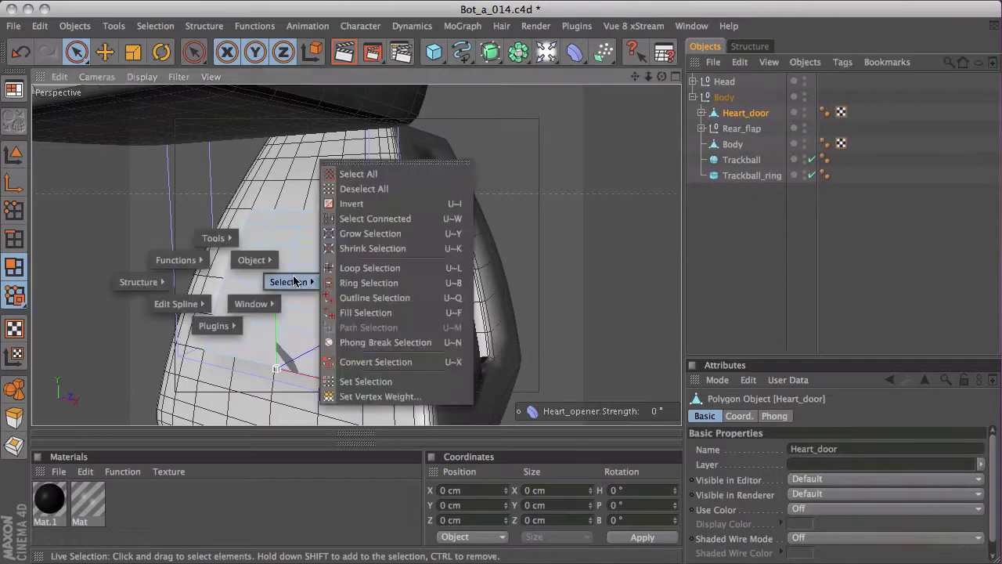
left_click(358, 175)
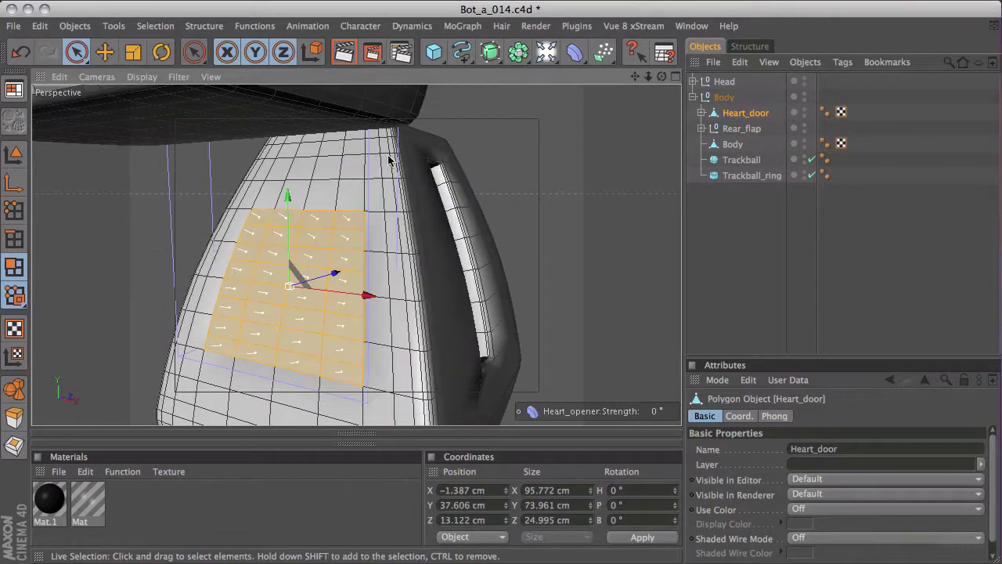
- Extrude the heart door's polygons inward with an offset of -1.92 cm and Create Caps enabled
left_click_drag(210, 192, 270, 239, "alt")
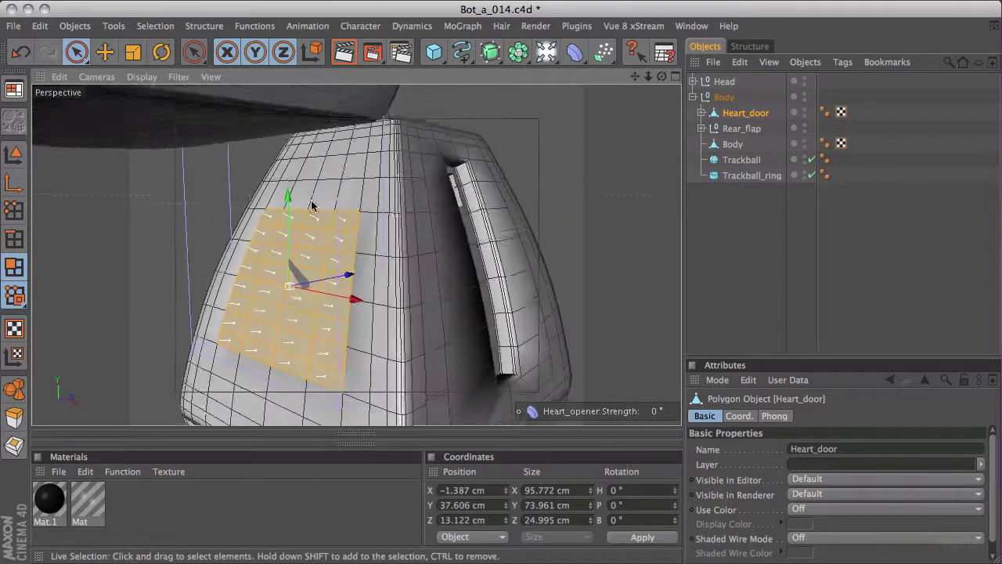
mouse_move(236, 240)
left_mouse_down("alt")
mouse_move(327, 199)
mouse_move(302, 220)
mouse_move(235, 235)
left_mouse_up("alt")
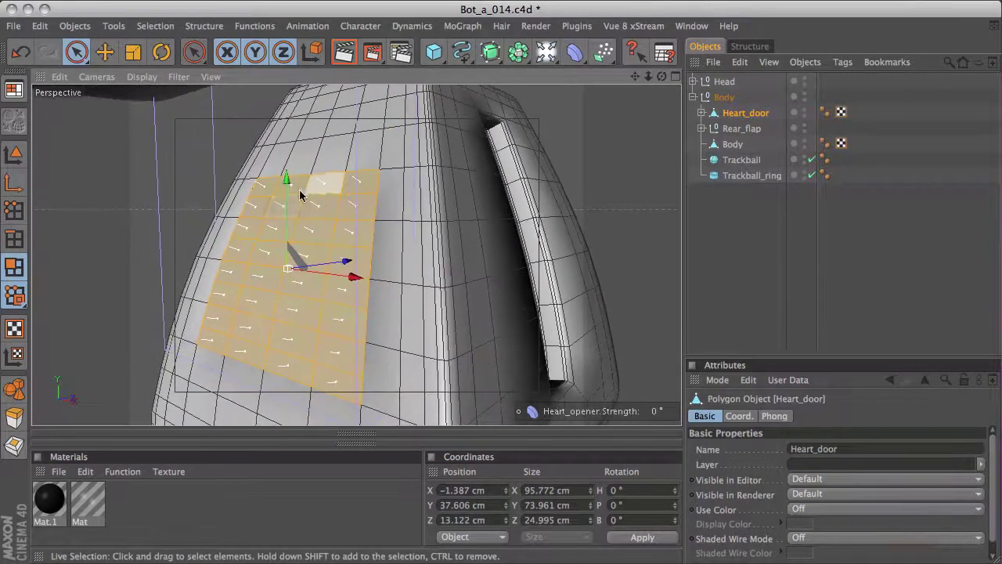
left_click(14, 417)
mouse_move(118, 314)
left_mouse_down()
mouse_move(126, 312)
mouse_move(87, 320)
mouse_move(119, 310)
mouse_move(101, 313)
left_mouse_up()
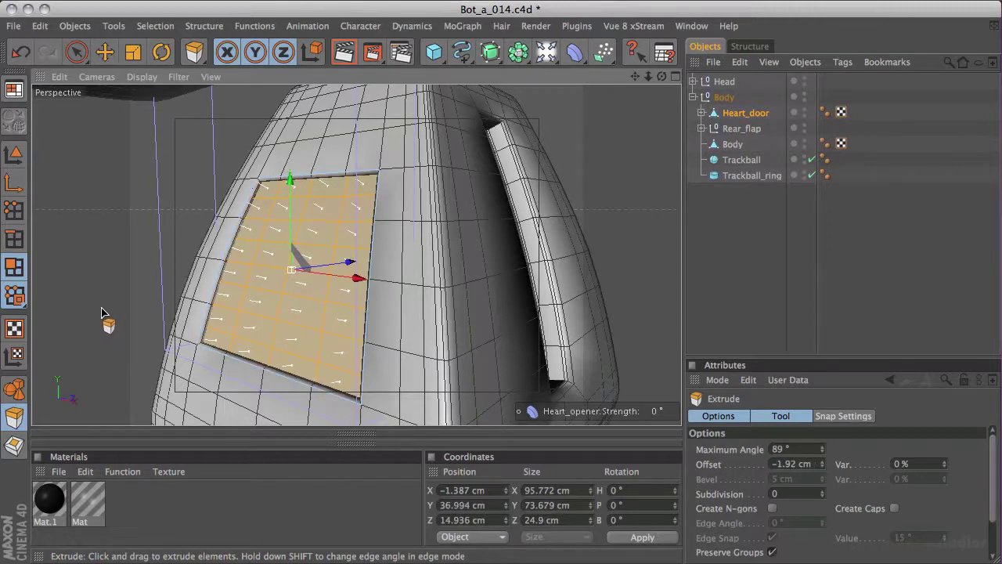
left_click(896, 509)
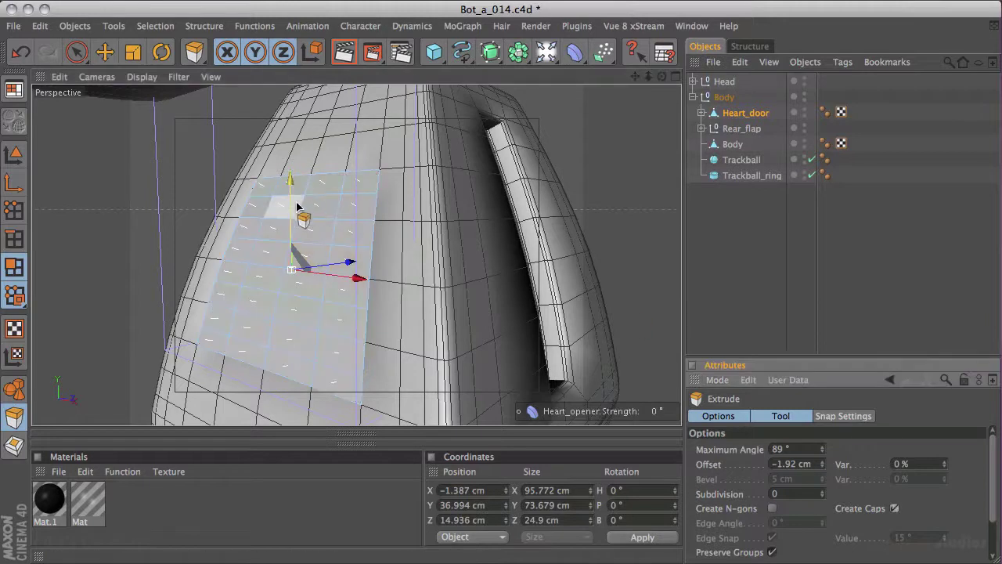
key("super+z")
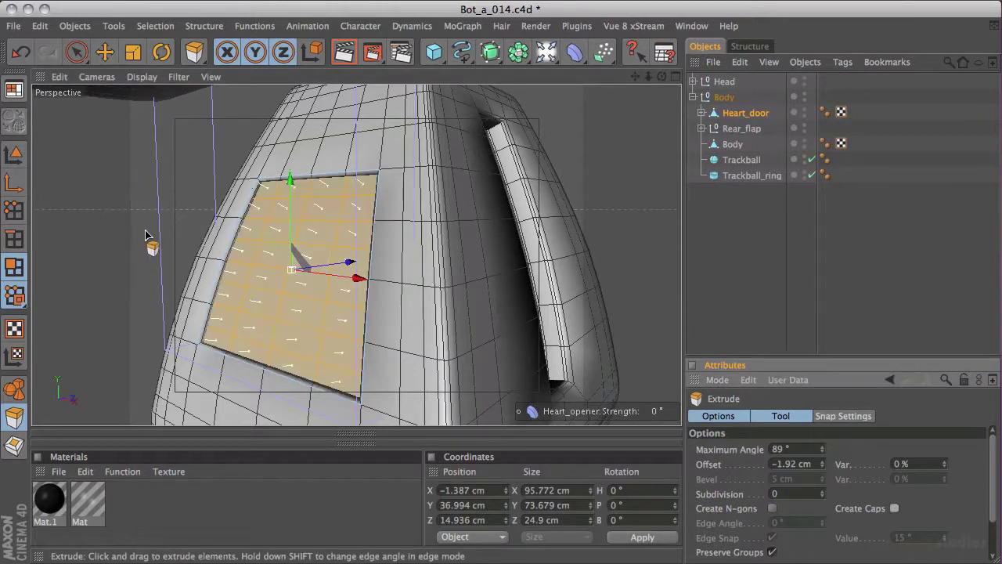
key("super+y")
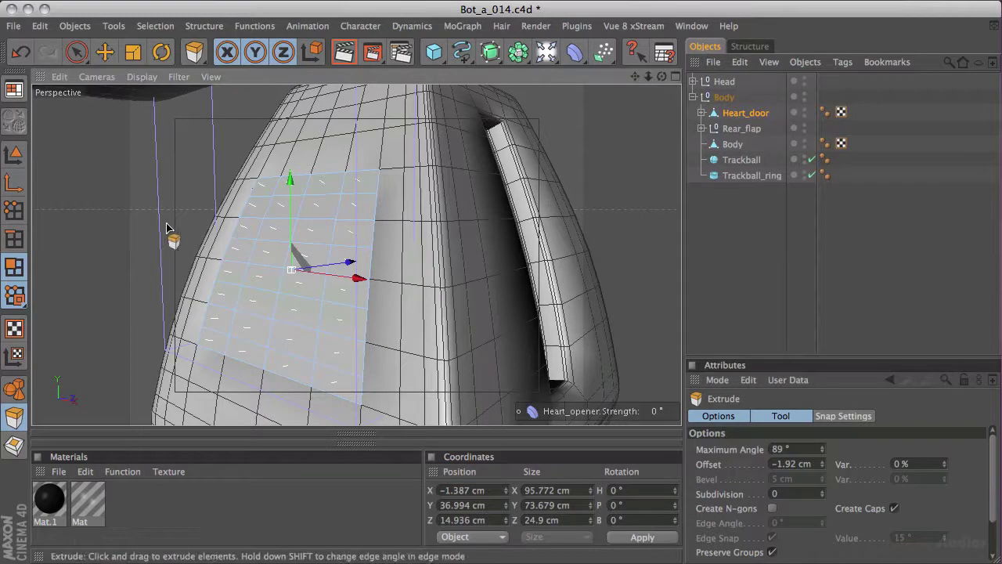
- Clear the polygon selection and hide the Body polygon object in the viewport to isolate the heart door
key("space")
left_click(140, 253)
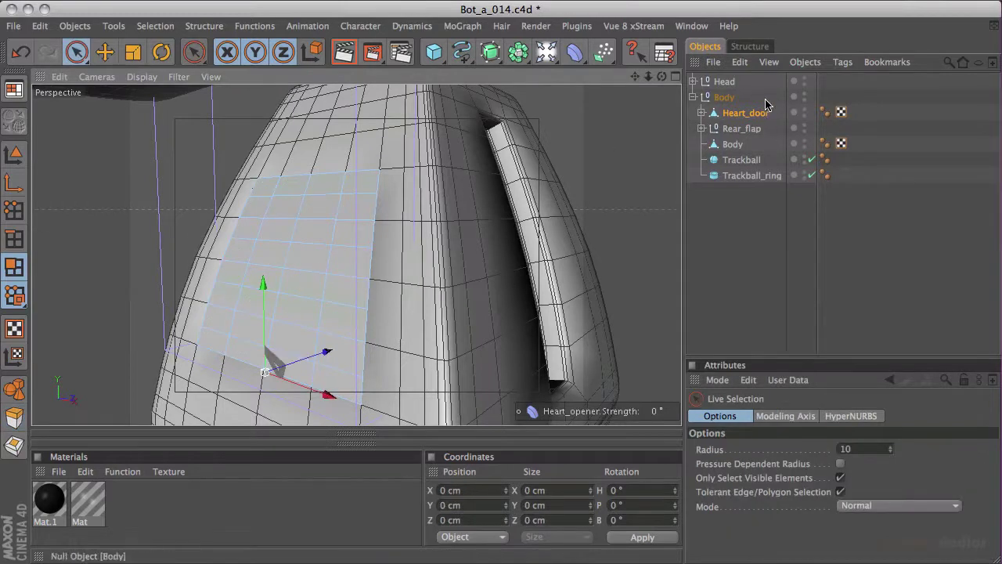
left_click(804, 144)
left_click(804, 144)
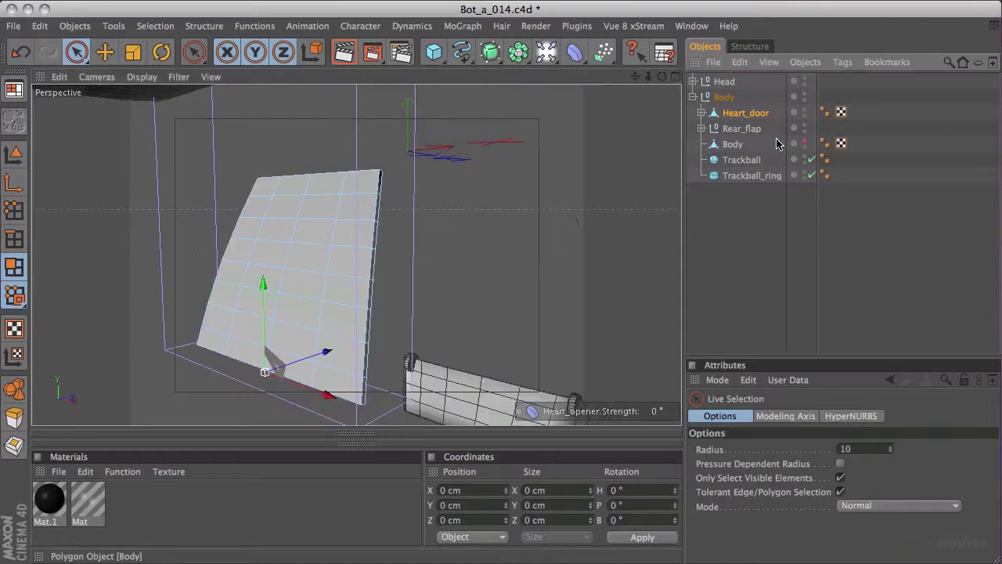
- Select all polygons on the inner face of the heart door, leaving out its thin side edges
left_click_drag(168, 246, 442, 253, "alt")
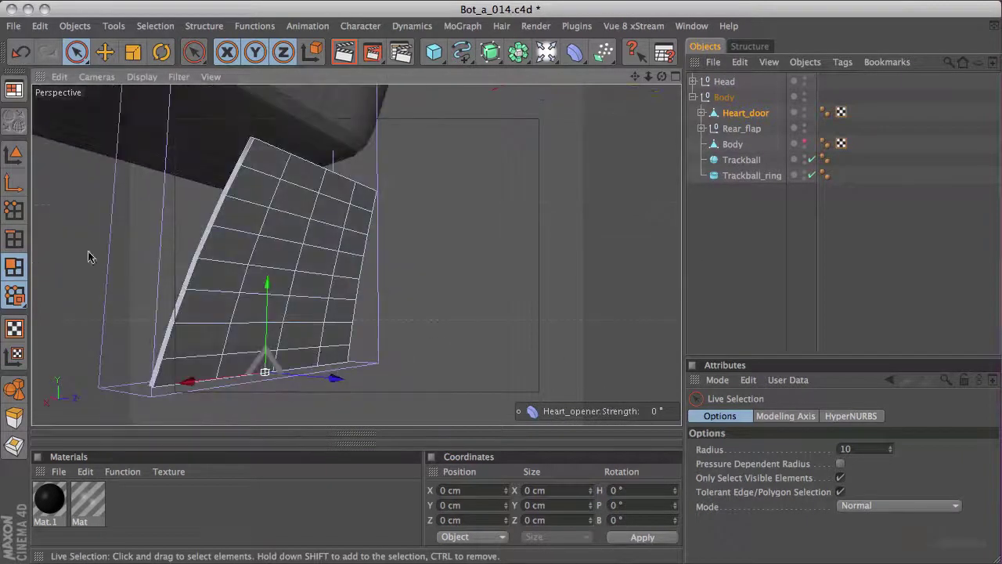
left_click(282, 253)
mouse_move(517, 194)
left_mouse_down("alt")
mouse_move(109, 113)
mouse_move(51, 127)
mouse_move(443, 208)
mouse_move(308, 308)
mouse_move(265, 285)
mouse_move(249, 337)
left_mouse_up("alt")
right_click_drag(405, 209, 487, 186, "alt")
left_click_drag(487, 191, 256, 231, "alt")
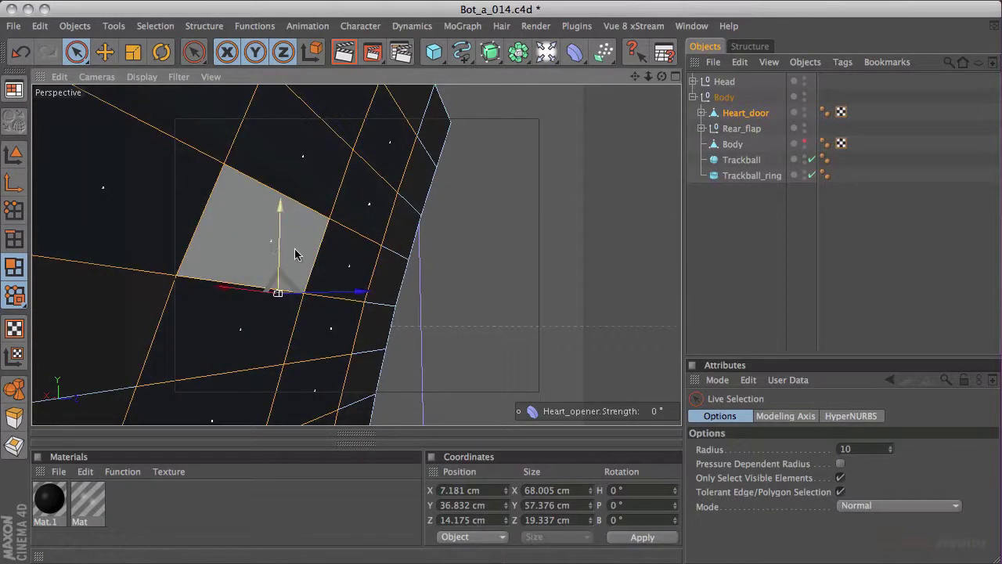
middle_click(417, 253)
middle_click(343, 258)
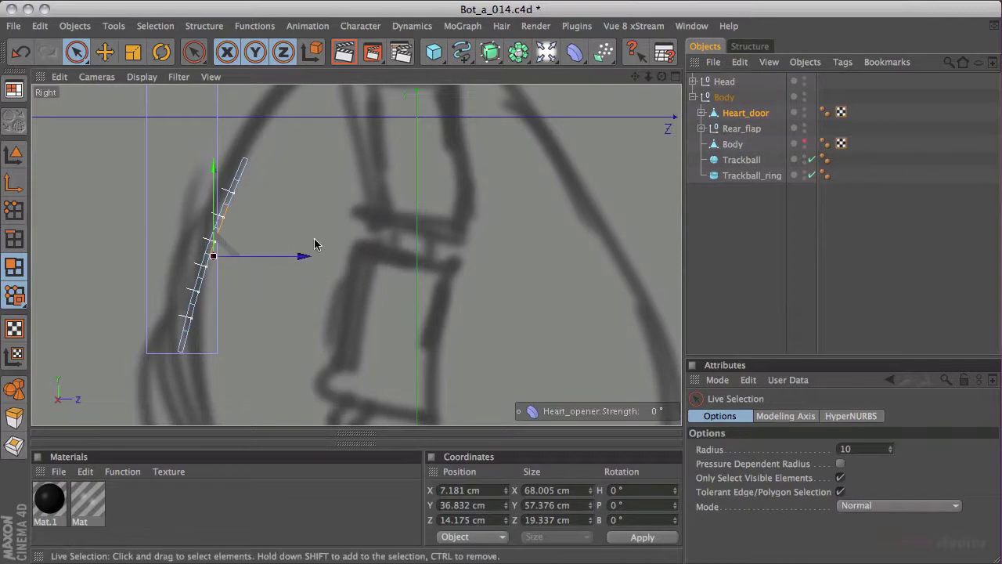
middle_click(305, 214)
middle_click(277, 216)
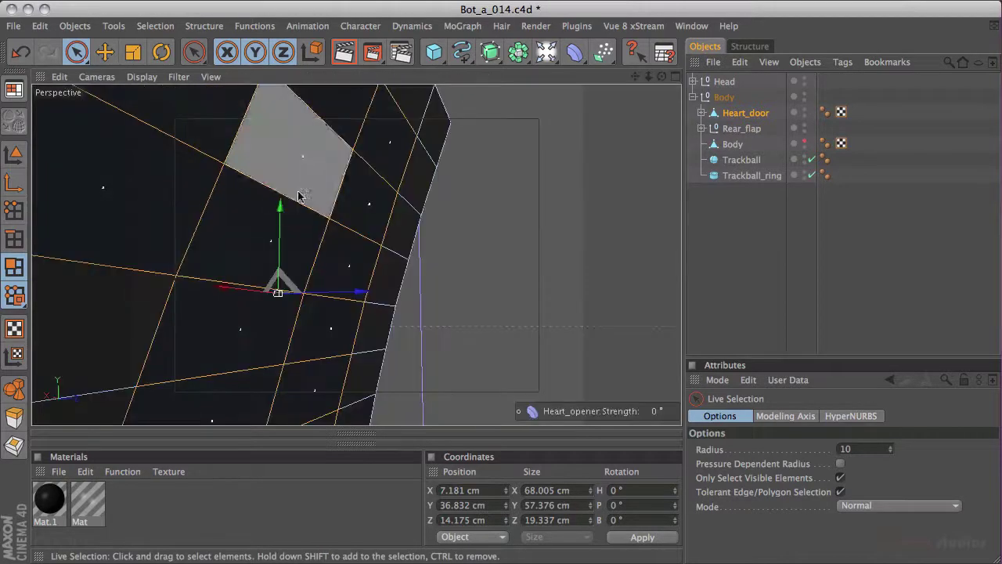
right_click_drag(537, 172, 258, 215, "alt")
left_click_drag(563, 167, 682, 152, "alt")
left_click_drag(513, 169, 337, 176, "alt")
left_click(305, 174)
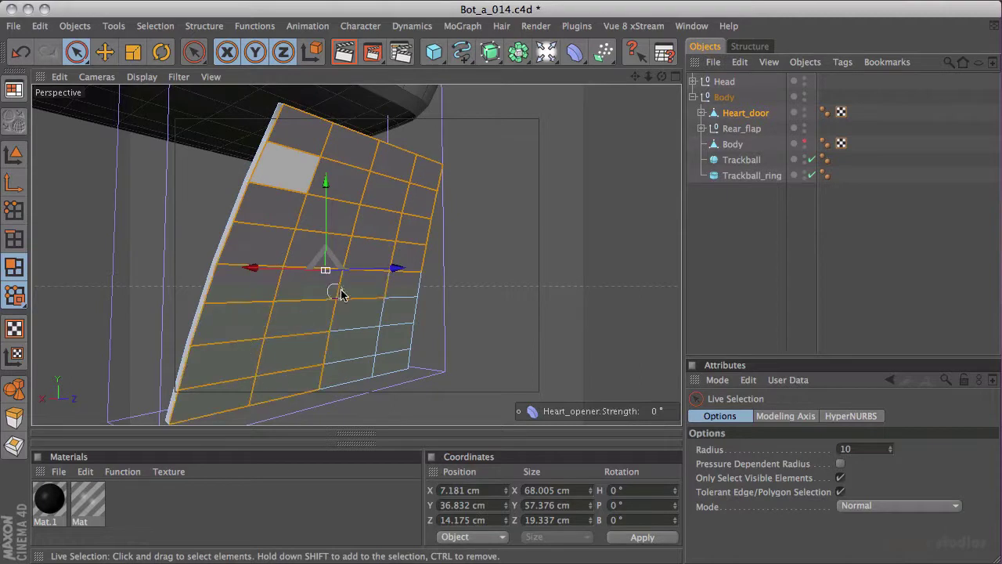
key("ctrl+a")
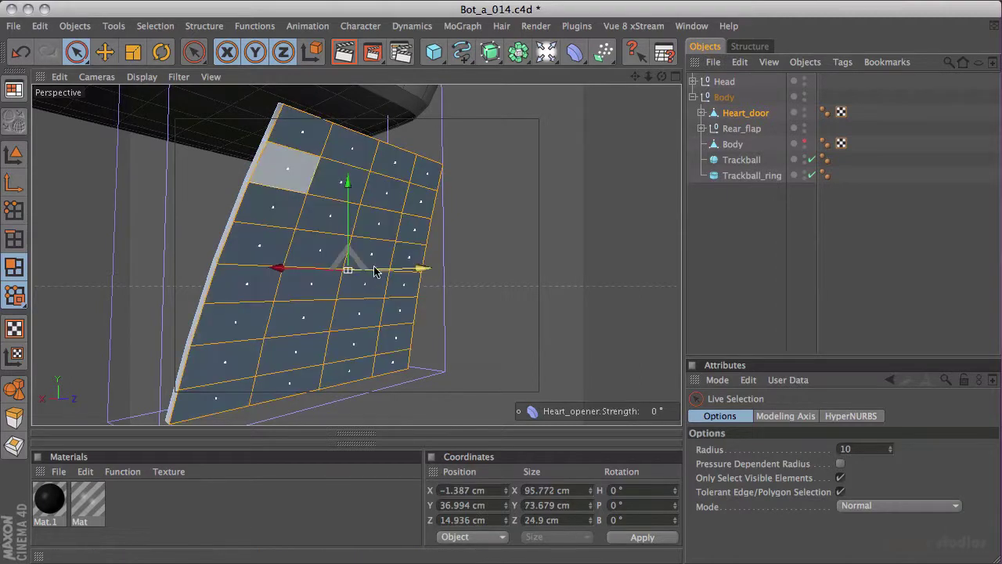
- Reverse the normals of the heart door's inner-face polygons and clear the polygon selection
key("v")
mouse_move(353, 251)
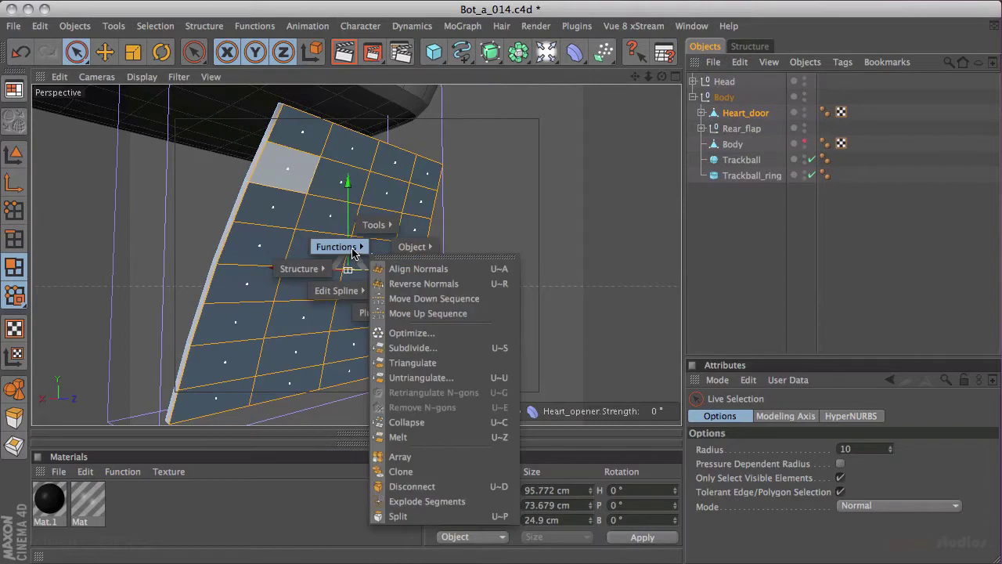
left_click(406, 284)
left_click(528, 202)
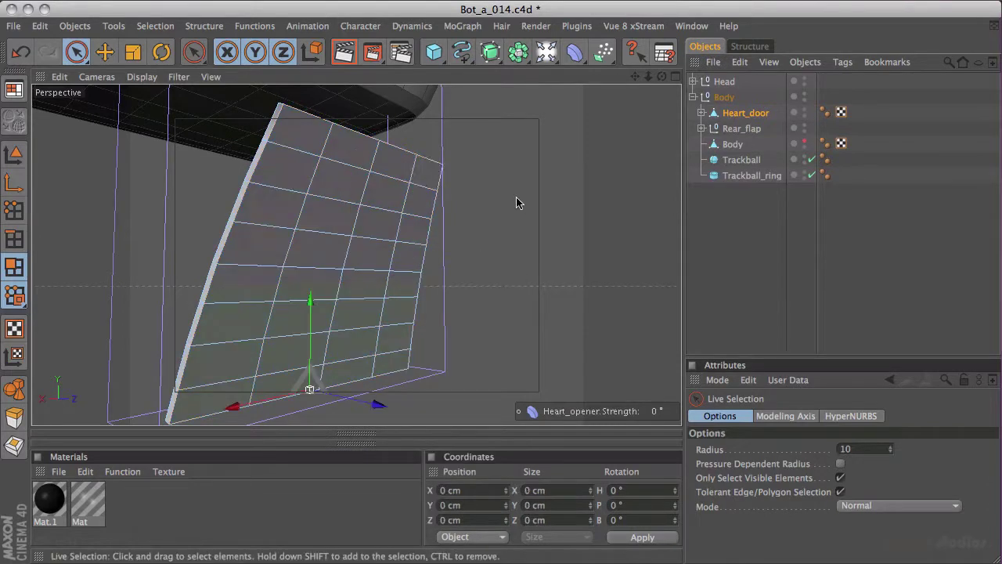
- Check the normal directions on the heart door's inner face and side edge by selecting sample polygons, including in the Front view
right_click_drag(271, 220, 394, 197, "alt")
middle_click_drag(262, 205, 368, 244, "alt")
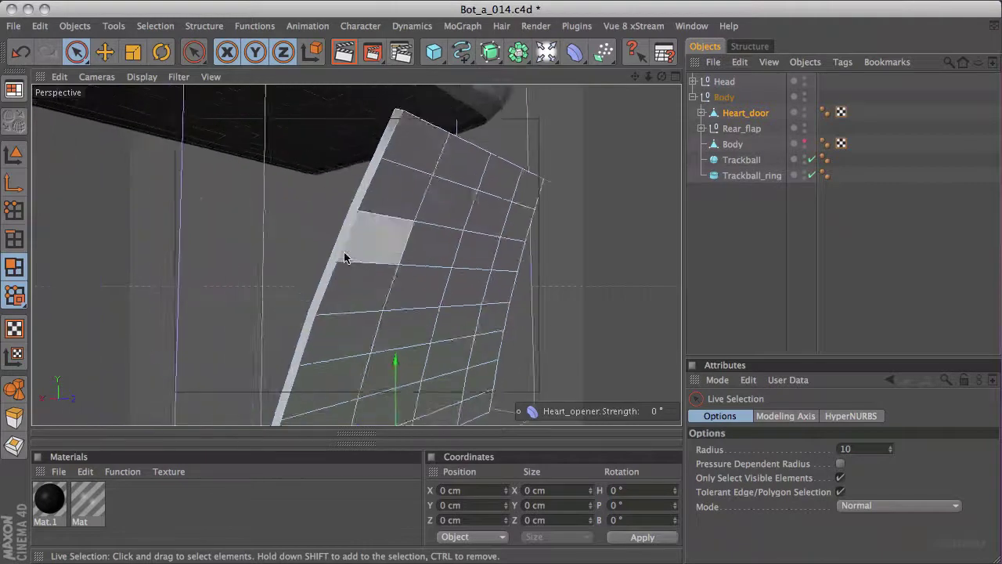
right_click_drag(369, 245, 419, 235, "alt")
left_click_drag(343, 224, 327, 223)
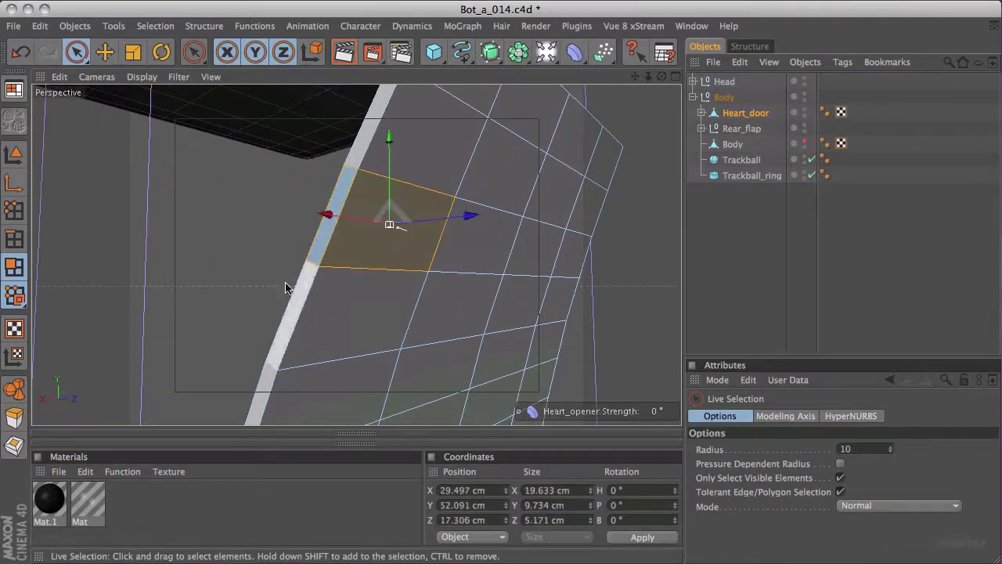
left_click_drag(285, 258, 462, 280, "alt")
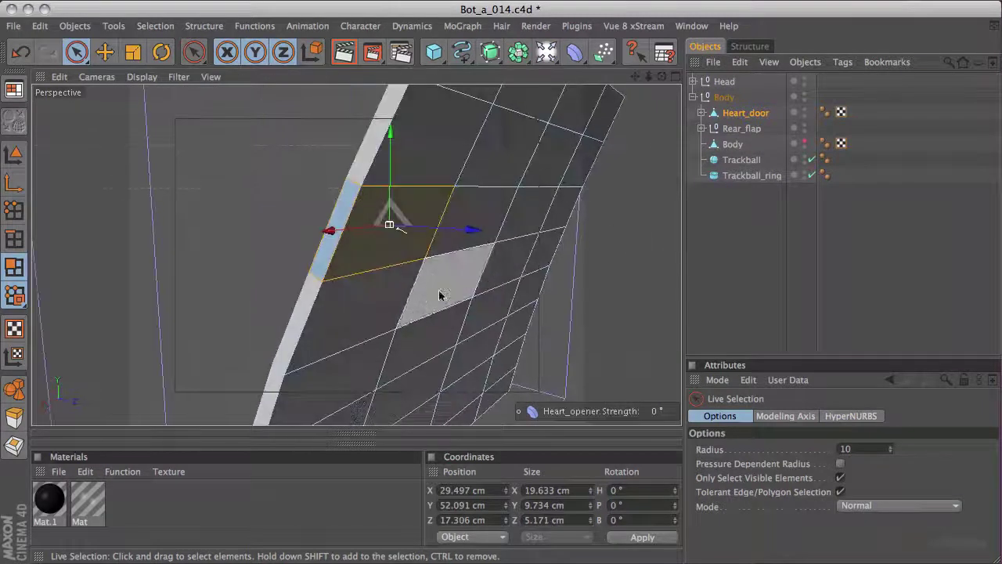
middle_click(462, 280)
middle_click(459, 324)
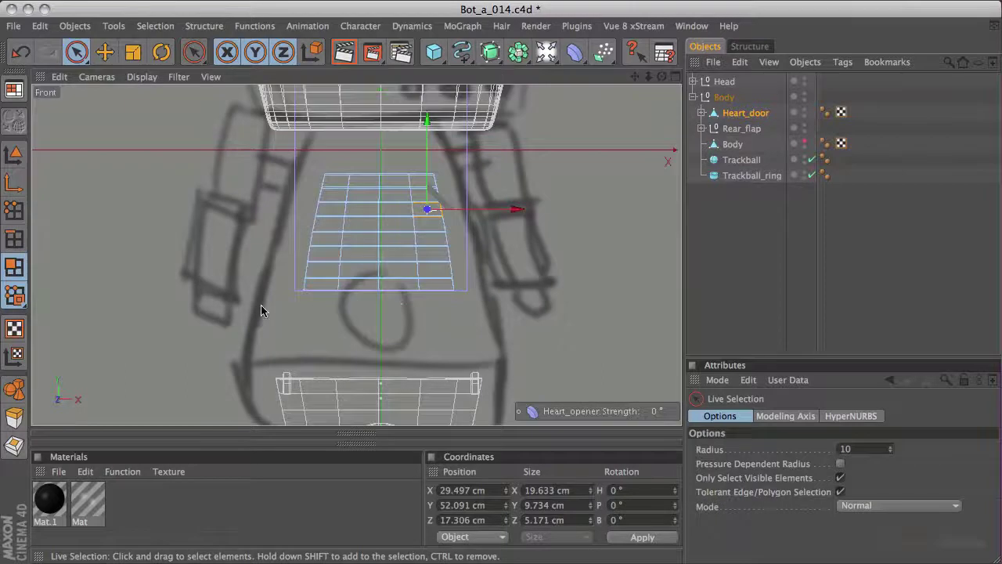
right_click_drag(290, 308, 884, 151, "alt")
left_click(311, 254)
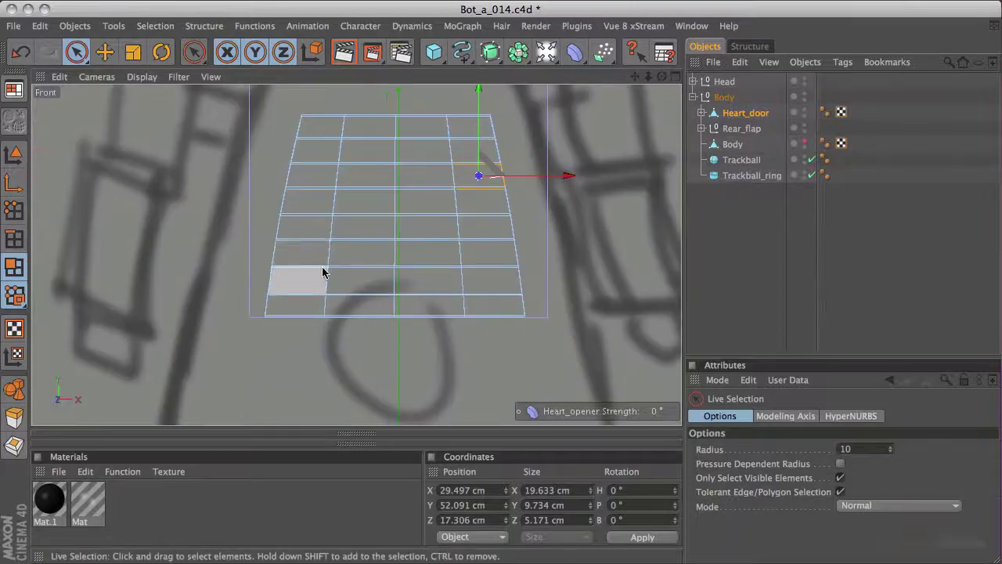
middle_click(315, 262)
middle_click(250, 199)
left_click(252, 226)
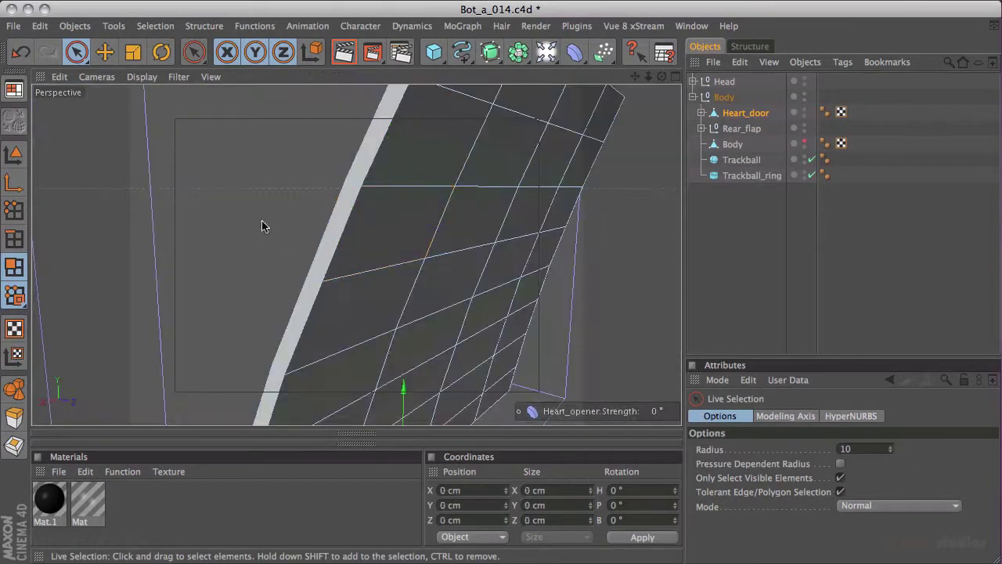
- Loop-select the polygons around the heart door's side edge, reverse their normals, and clear the selection
key("u")
key("l")
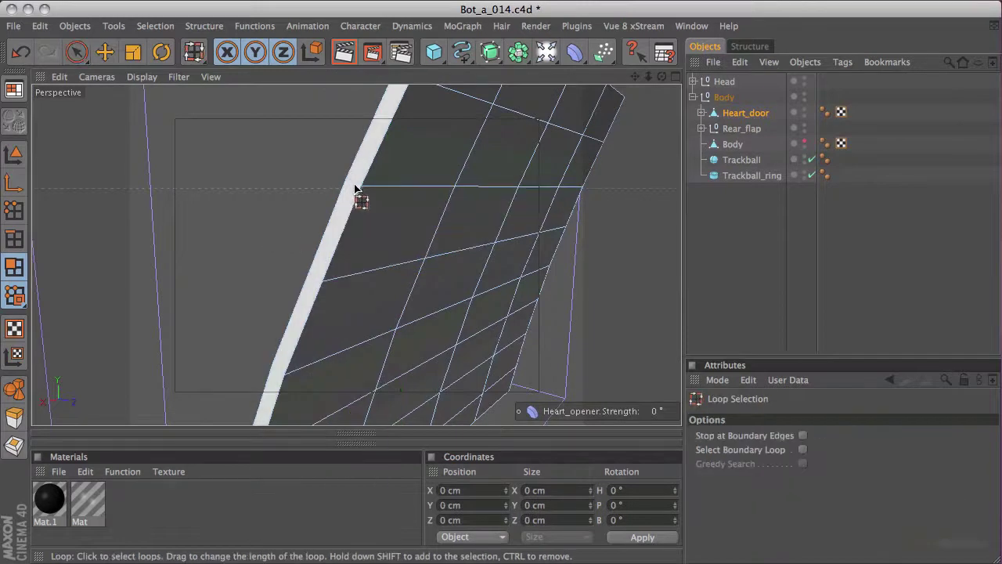
left_click(355, 189)
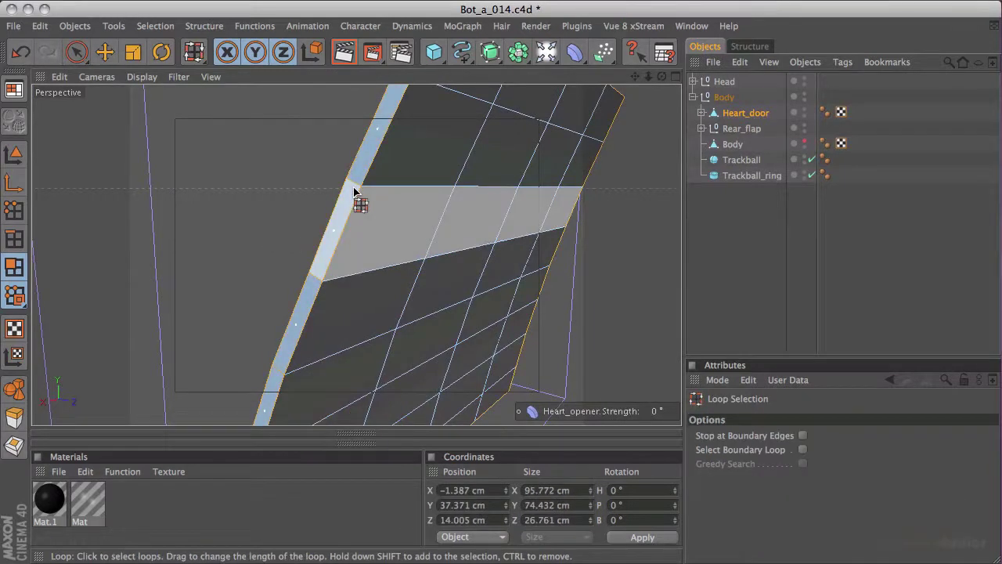
key("v")
mouse_move(328, 173)
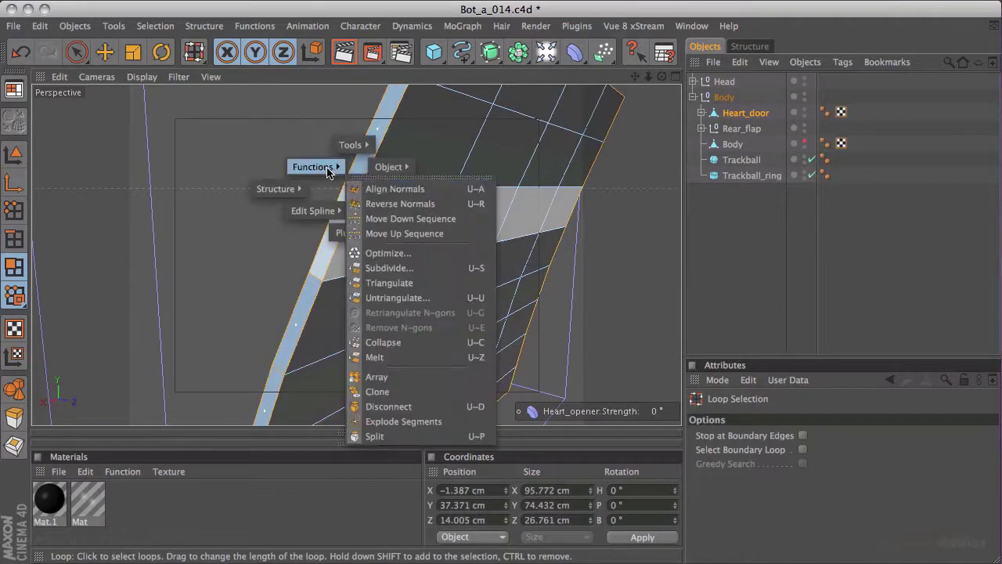
left_click(382, 206)
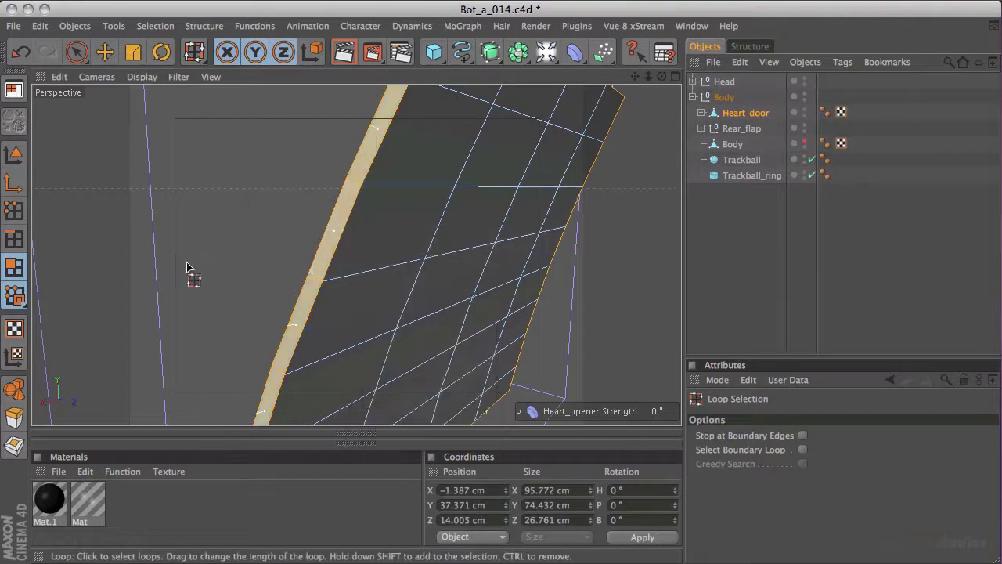
key("space")
left_click(279, 212)
- Make the Body polygon object visible in the viewport again
right_click_drag(526, 192, 86, 235, "alt")
left_click_drag(526, 199, 512, 235, "alt")
left_click_drag(233, 248, 422, 215, "alt")
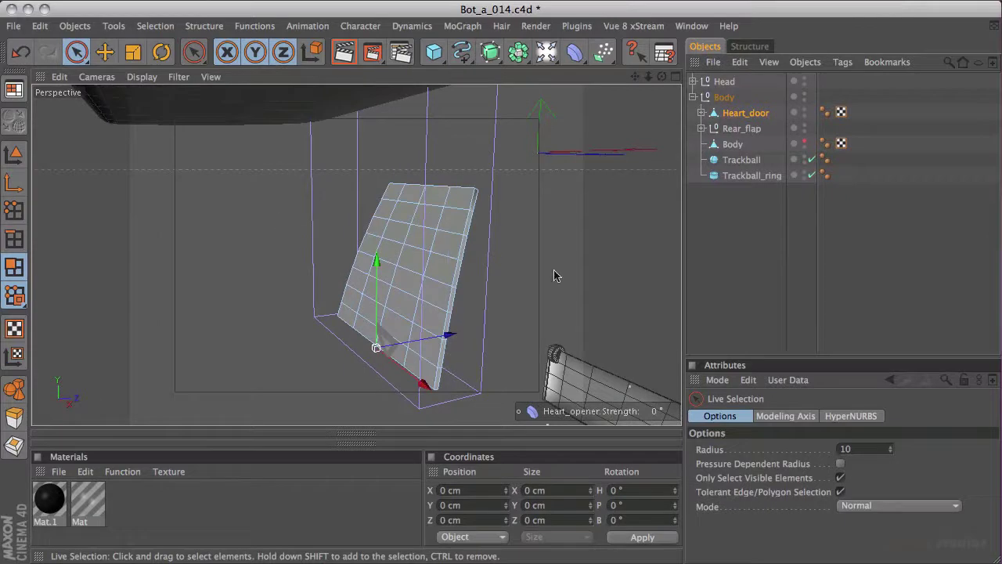
left_click_drag(531, 217, 512, 163, "alt")
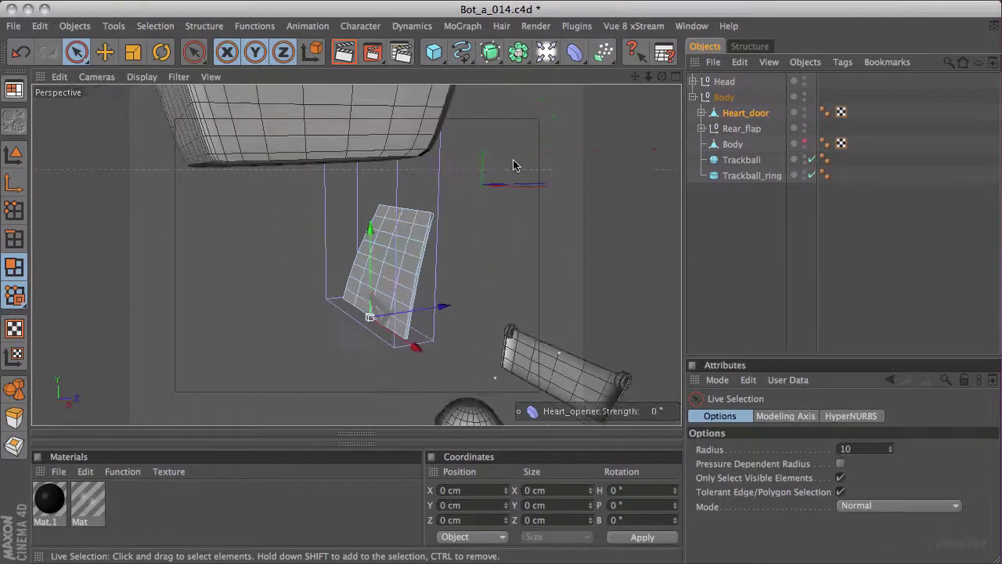
left_click(804, 143)
- Deselect all objects and examine the closed heart door and the whole robot from several angles
middle_click_drag(535, 157, 453, 167, "alt")
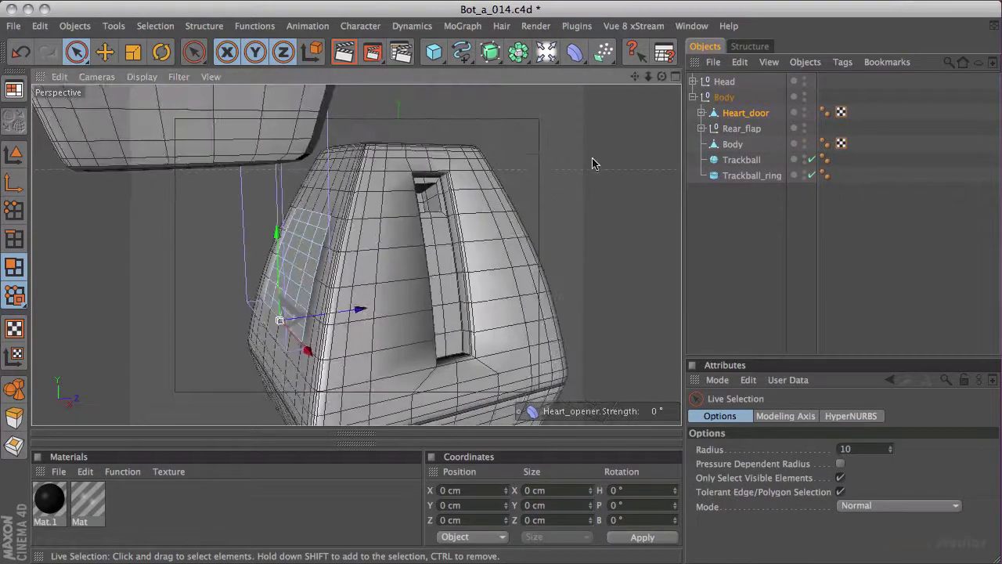
left_click_drag(602, 161, 508, 144, "alt")
left_click(571, 160)
right_click_drag(541, 152, 180, 270, "alt")
left_click_drag(551, 161, 393, 332, "alt")
left_click_drag(583, 227, 425, 334, "alt")
left_click_drag(342, 308, 347, 215, "alt")
left_click_drag(469, 203, 416, 306, "alt")
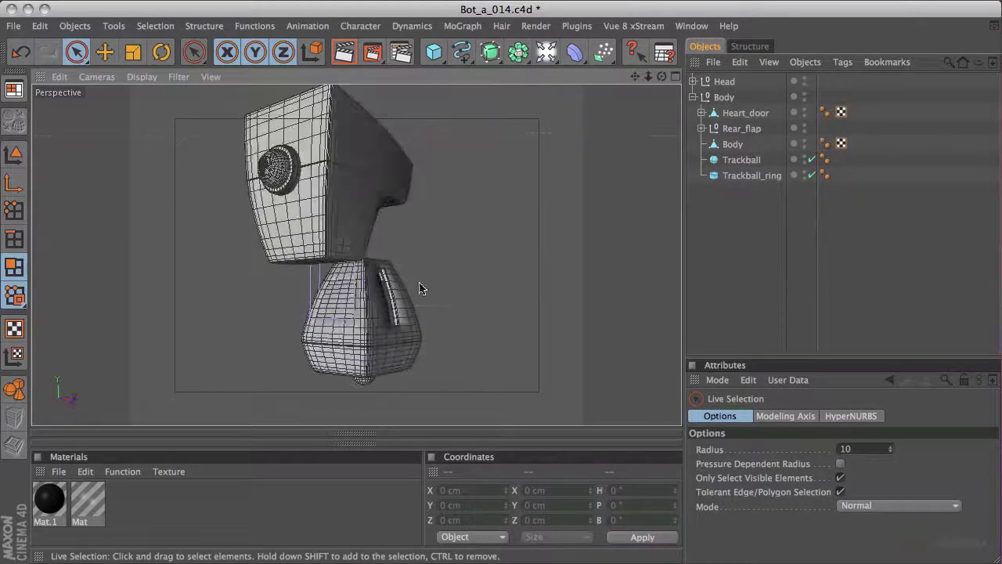
- Examine the head and body proportions and shading of the robot from the front, rear and sides at different distances
left_click_drag(212, 322, 568, 115, "alt")
left_click_drag(415, 217, 402, 180, "alt")
right_click_drag(402, 180, 706, 129, "alt")
left_click_drag(446, 239, 374, 268, "alt")
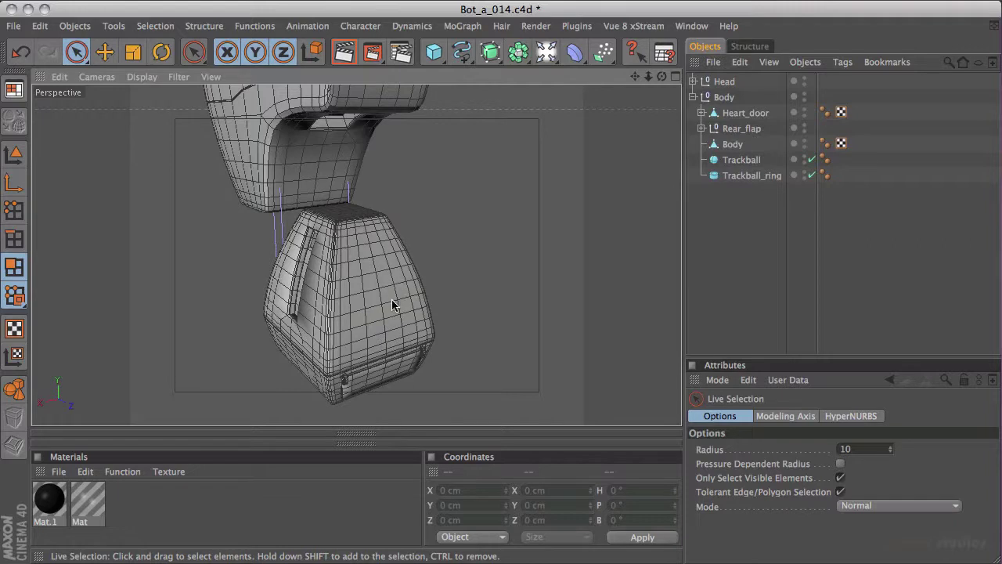
left_click_drag(549, 177, 498, 182, "alt")
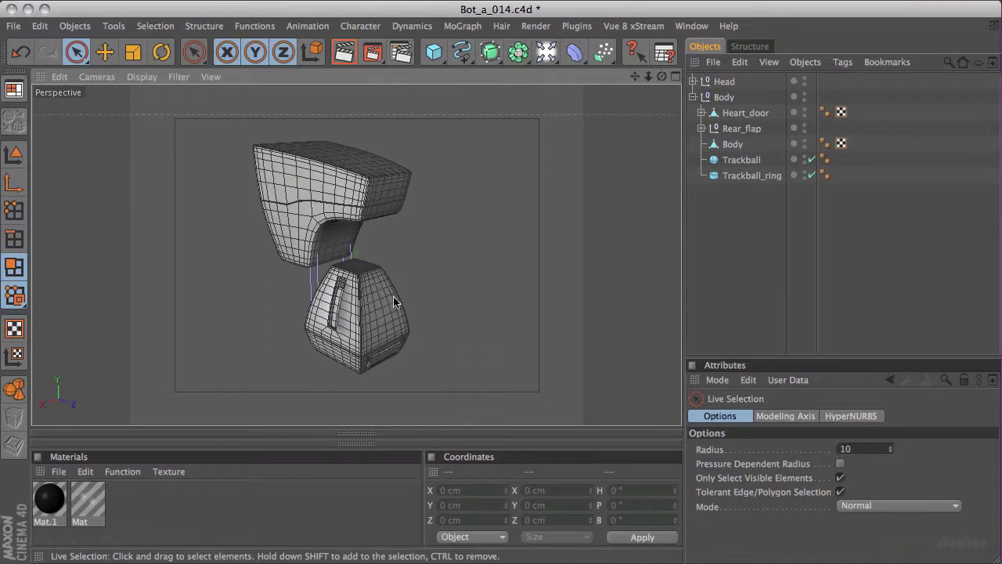
left_click_drag(440, 207, 395, 285, "alt")
left_click_drag(228, 287, 423, 255, "alt")
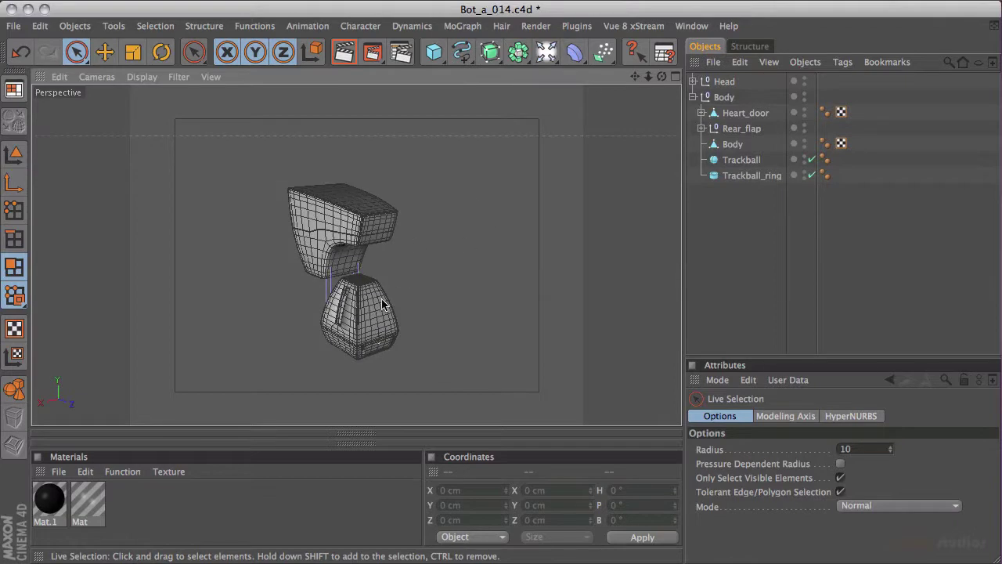
left_click_drag(537, 185, 480, 152, "alt")
left_click_drag(458, 202, 553, 151, "alt")
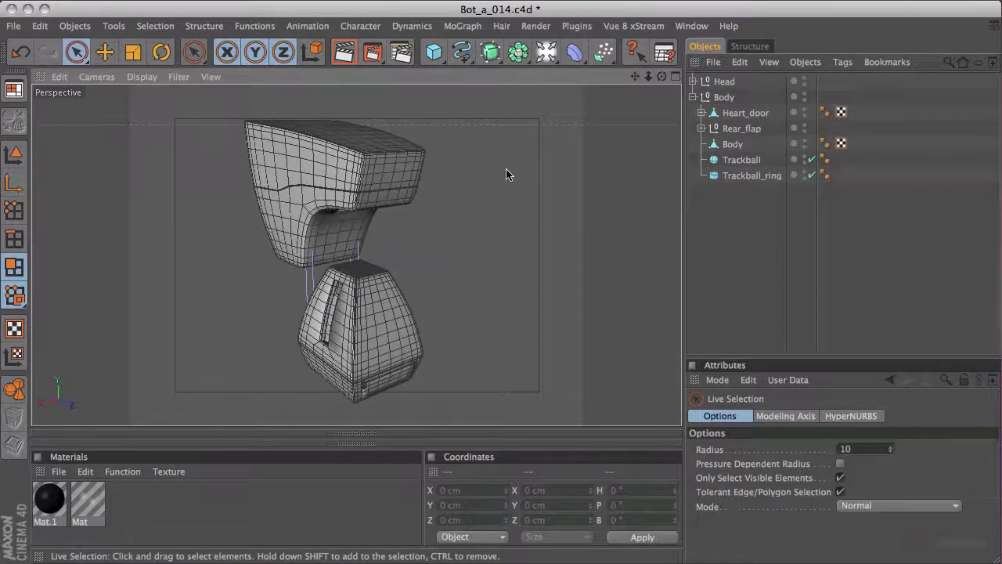
left_click_drag(491, 174, 344, 149, "alt")
left_click_drag(404, 170, 385, 297, "alt")
left_click_drag(397, 253, 313, 213, "alt")
left_click_drag(398, 205, 546, 161, "alt")
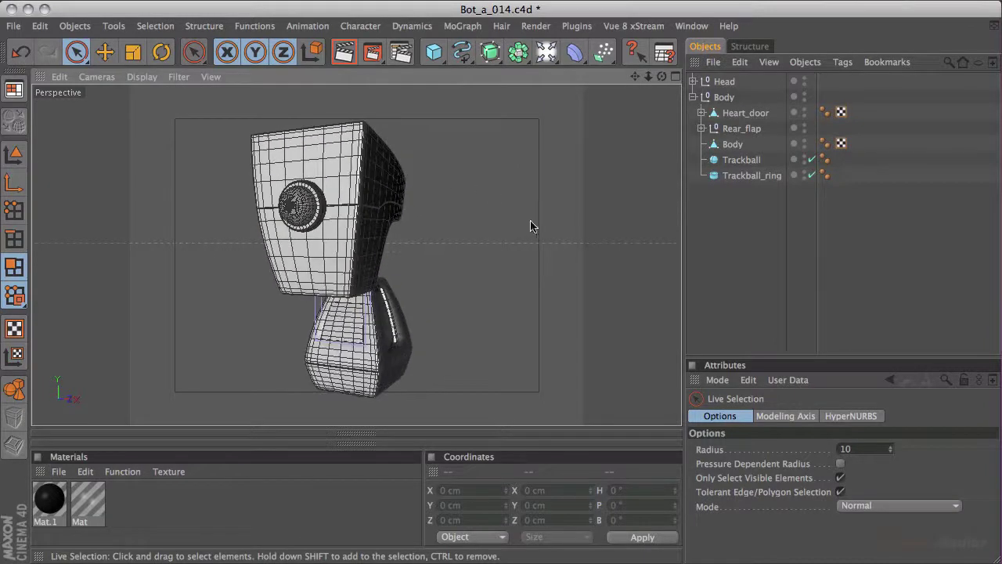
left_click_drag(533, 232, 163, 169, "alt")
left_click_drag(524, 188, 472, 240, "alt")
left_click_drag(269, 218, 455, 239, "alt")
left_click_drag(426, 248, 460, 252, "alt")
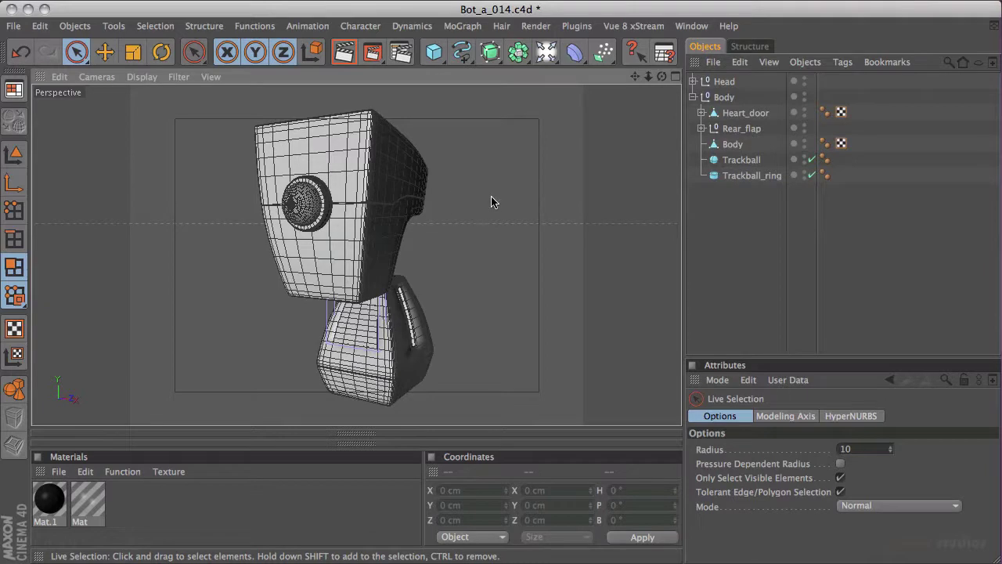
- Set the Phong angle of the Body polygon object to 32° to clean up the shading around its side slot, and deselect it
middle_click_drag(337, 361, 315, 309, "alt")
right_click_drag(316, 309, 639, 149, "alt")
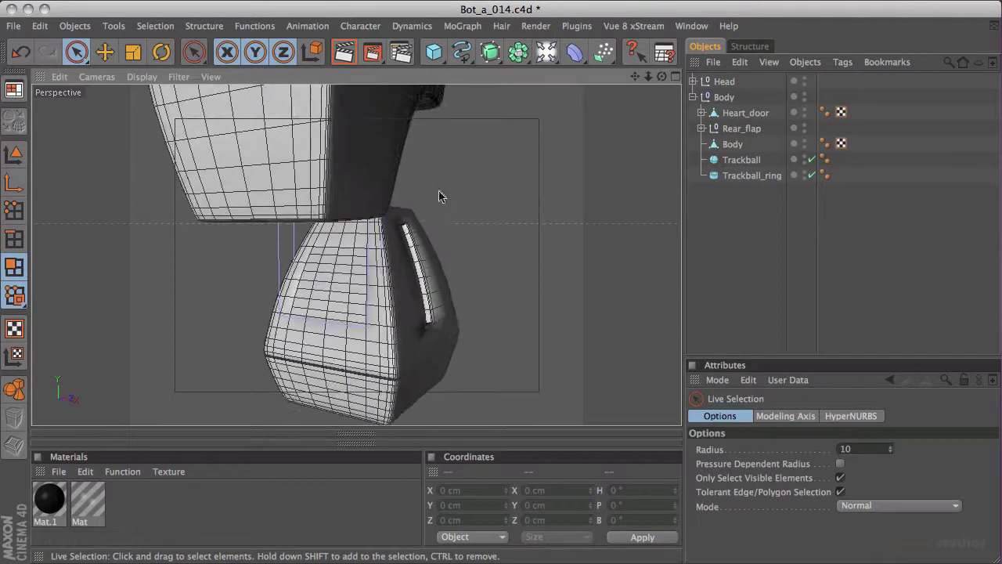
middle_click_drag(414, 220, 401, 197, "alt")
left_click_drag(448, 195, 521, 183, "alt")
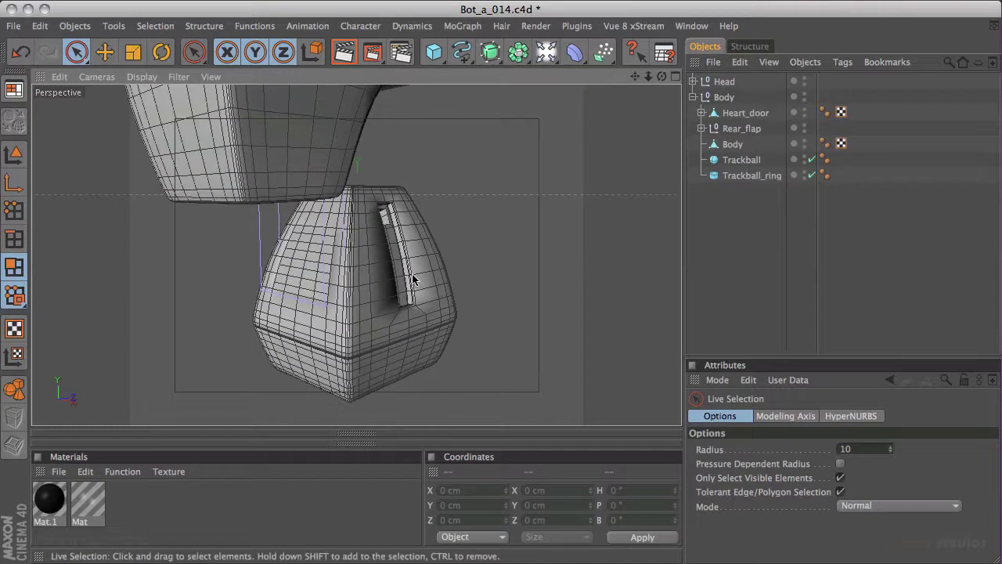
left_click(733, 144)
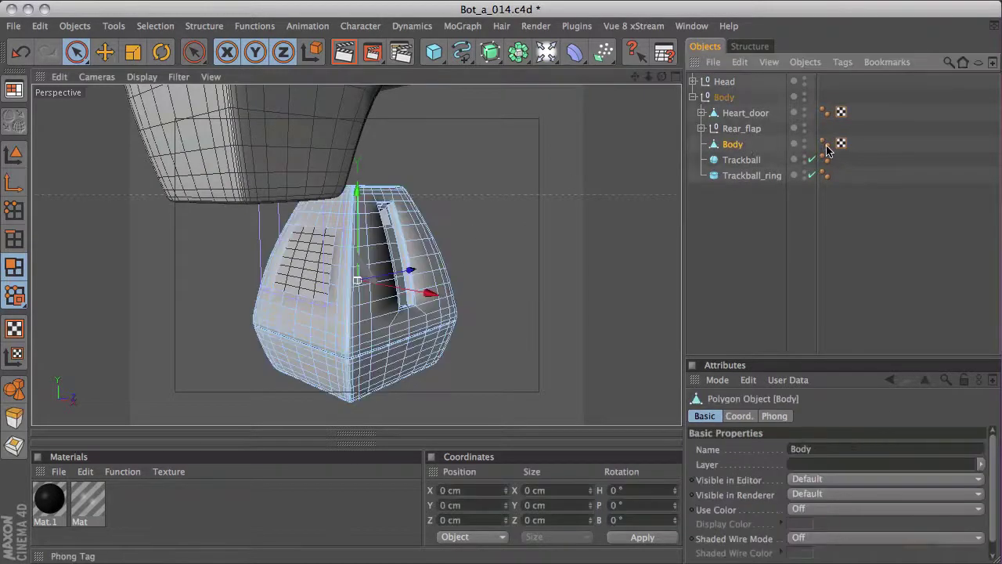
left_click(825, 143)
left_click_drag(823, 463, 831, 507)
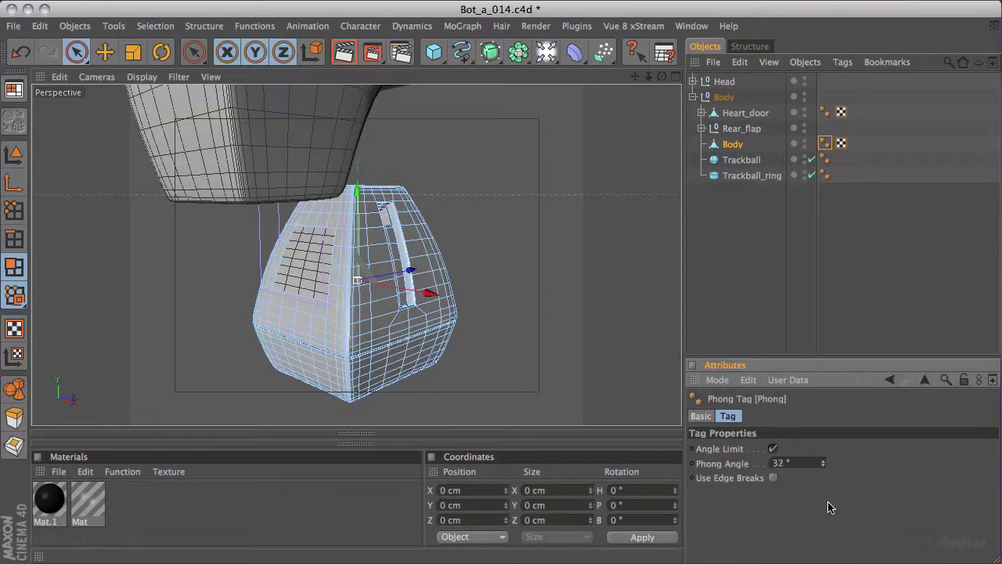
left_click(491, 211)
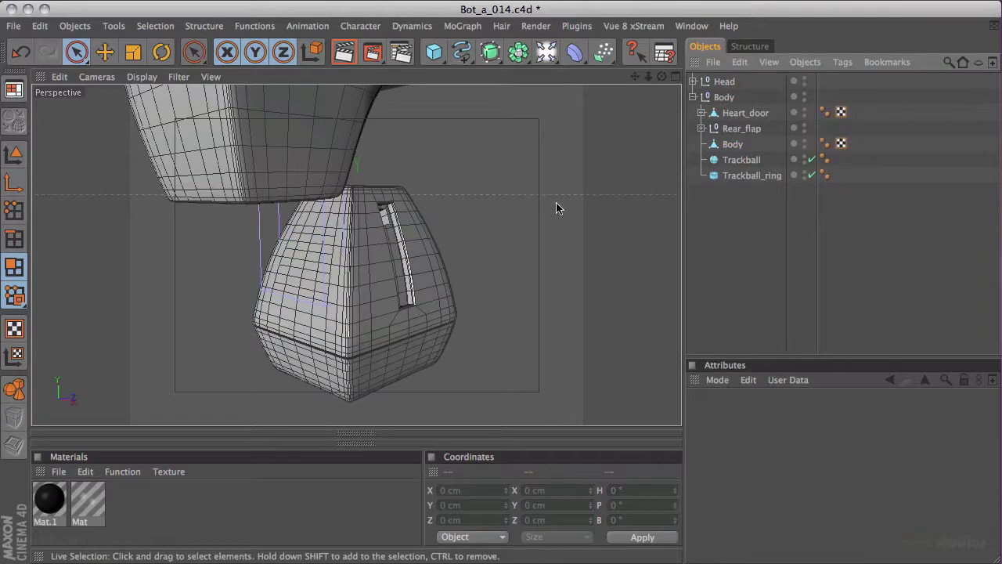
- Check the shading of the body's side slots and edges from both sides and the front
left_click_drag(538, 218, 361, 191, "alt")
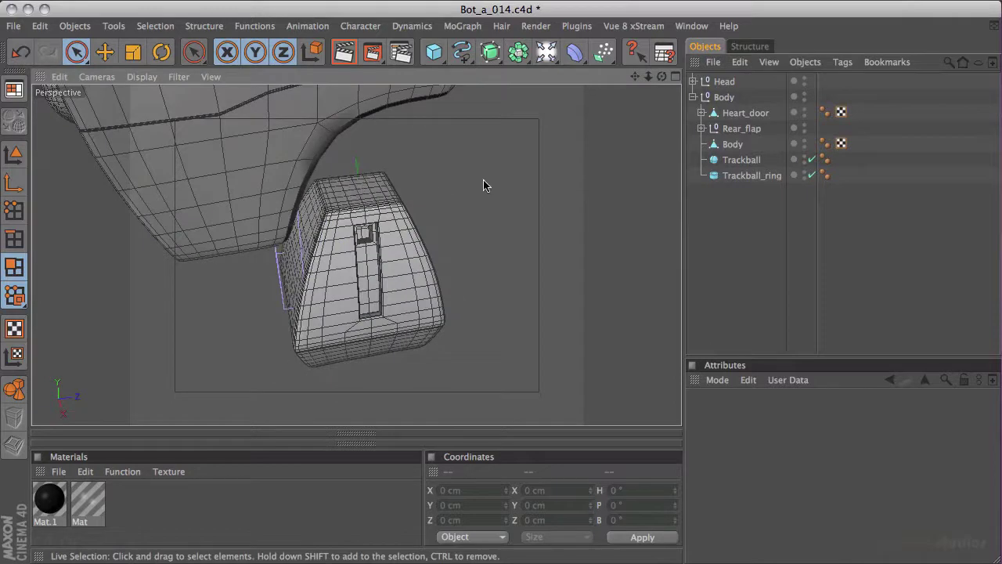
left_click_drag(505, 157, 387, 133, "alt")
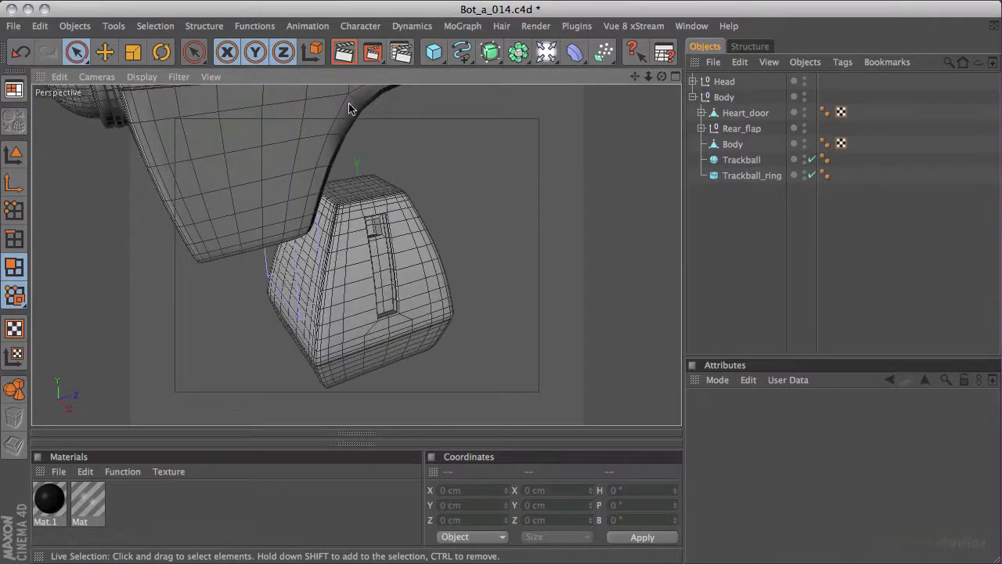
left_click_drag(486, 181, 483, 347, "alt")
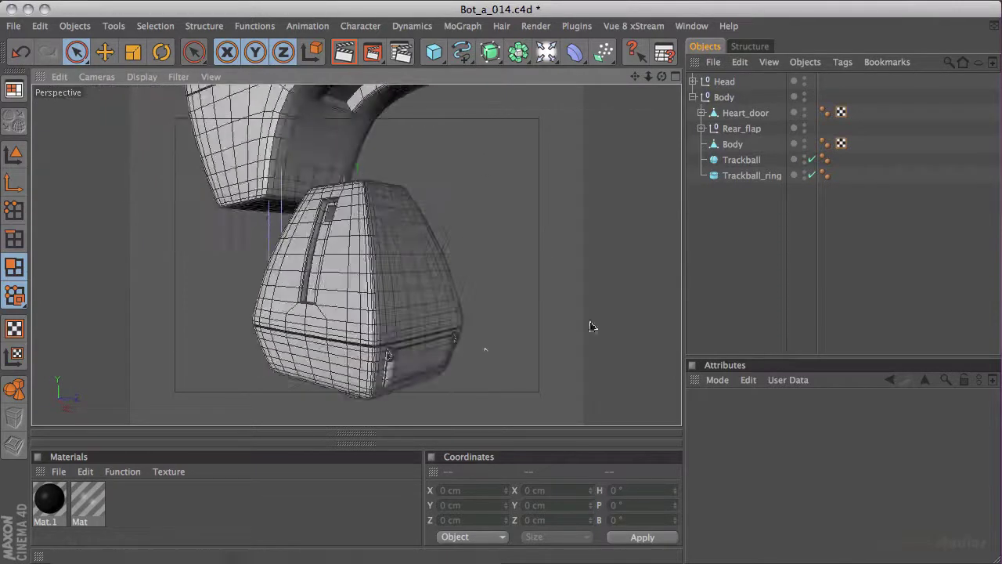
left_click_drag(562, 274, 307, 275, "alt")
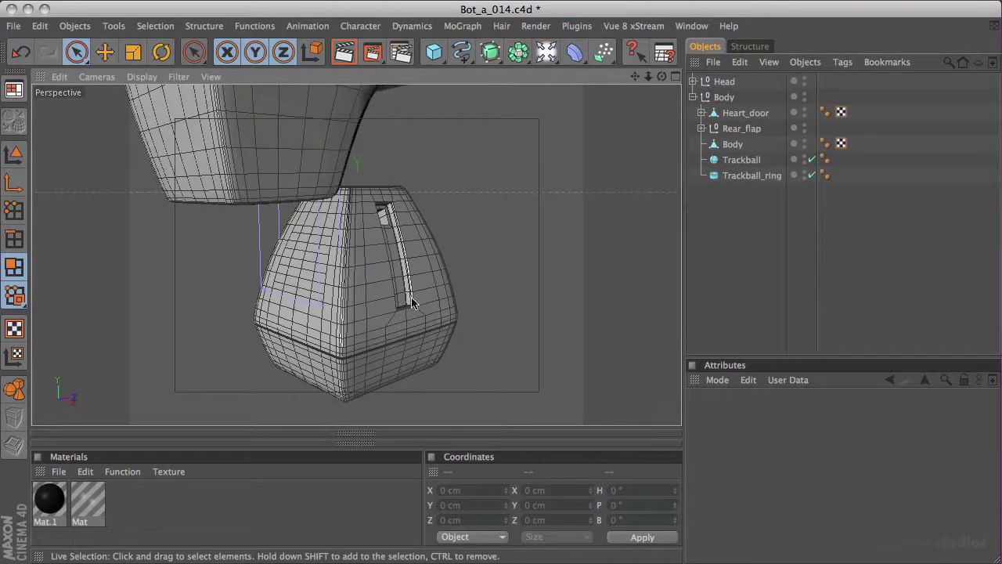
left_click_drag(537, 235, 411, 227, "alt")
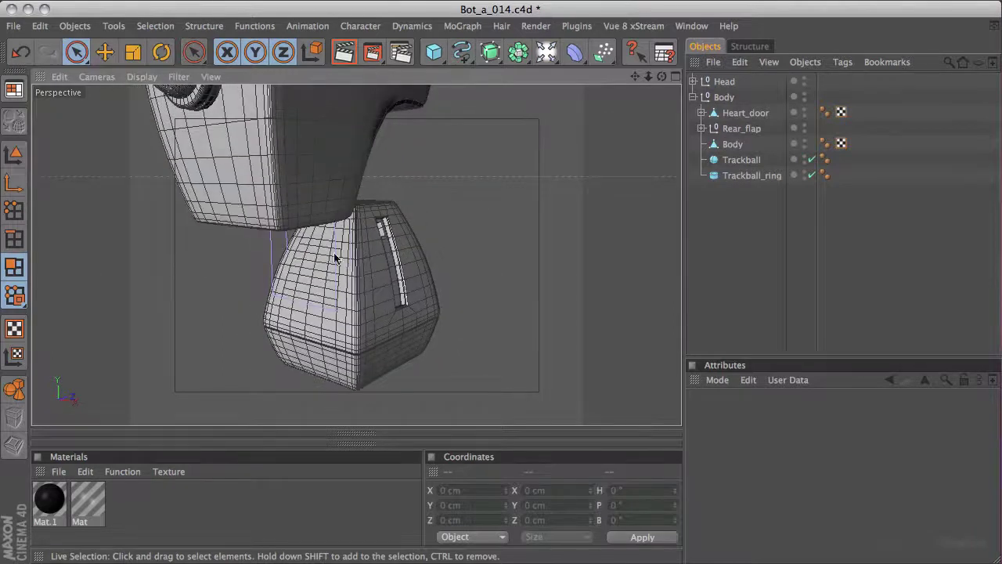